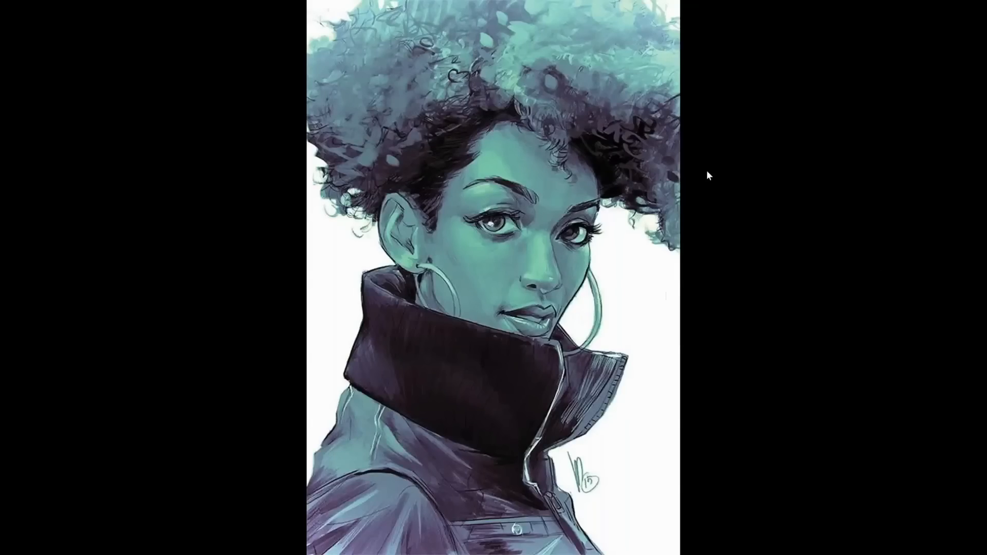
Switch from the reference portrait to Clip Studio Paint and bring up the annotated front-view face in the Basics document.
left_click(701, 170)
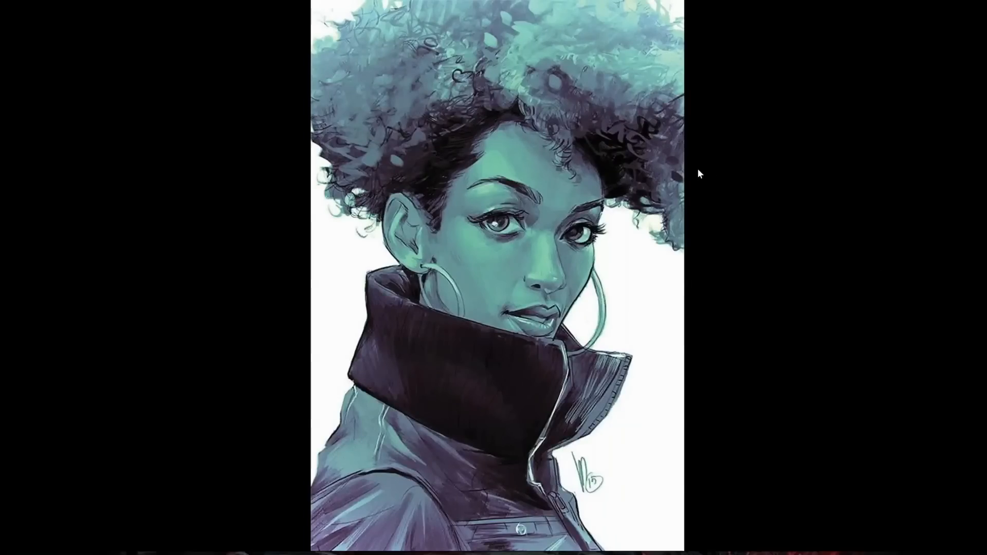
mouse_move(413, 12)
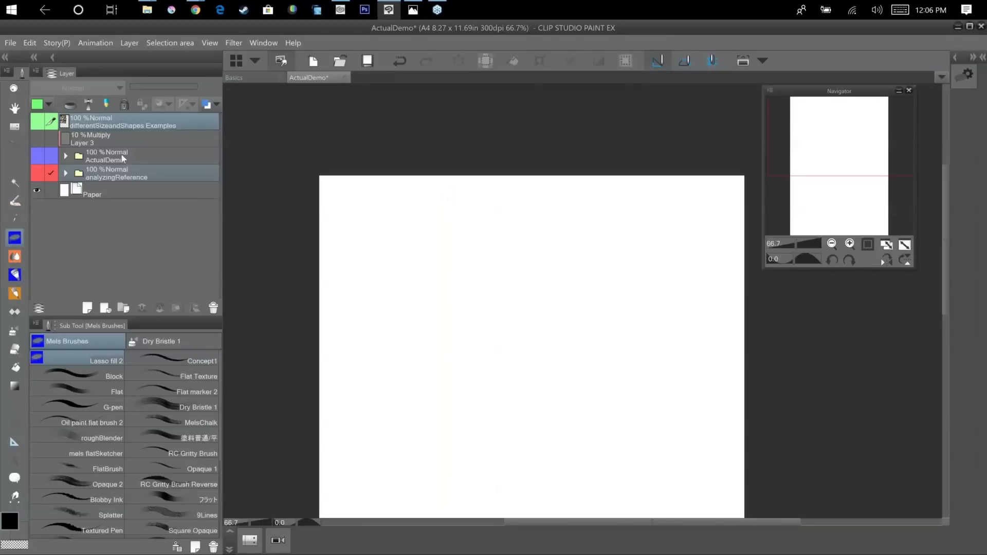
left_click(252, 79)
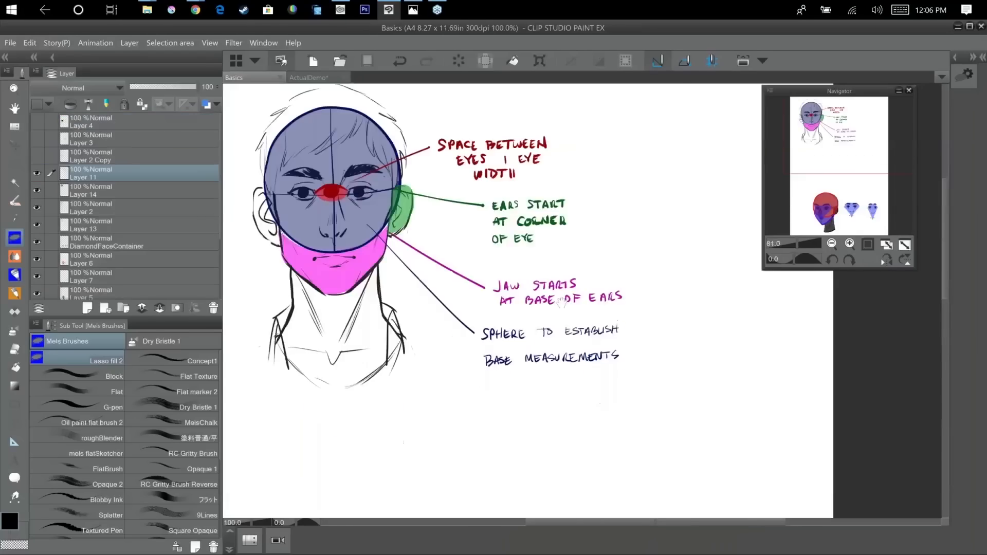
scroll(480, 235, "up", 1)
left_click_drag(552, 196, 588, 121)
left_click_drag(552, 156, 551, 162)
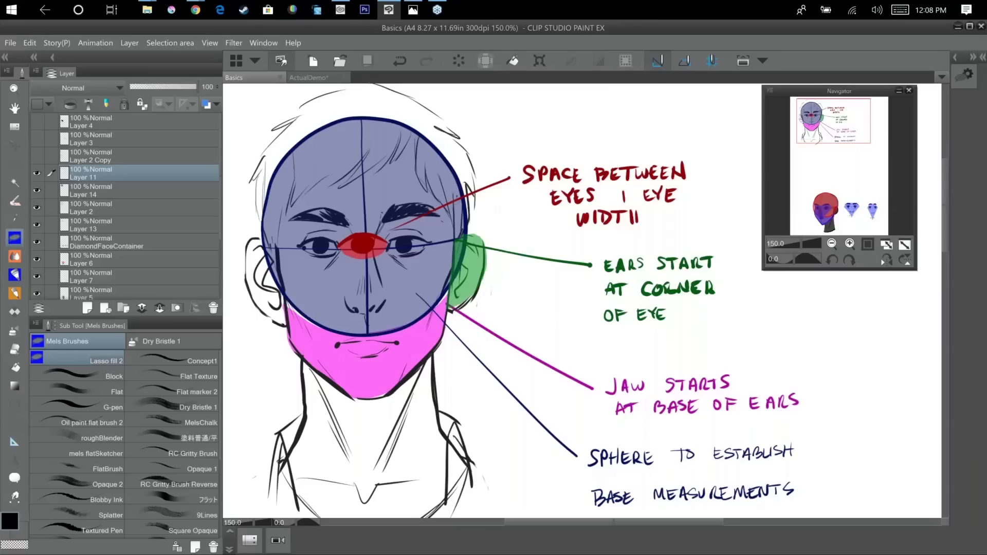
With the G-pen, sketch a row of three spheres with curved centre and eye-line guides in the blank area below the annotated face.
left_click_drag(586, 371, 210, 415)
left_click_drag(463, 443, 553, 159)
left_click_drag(489, 375, 663, 161)
key("ctrl+plus")
left_click_drag(513, 316, 711, 318)
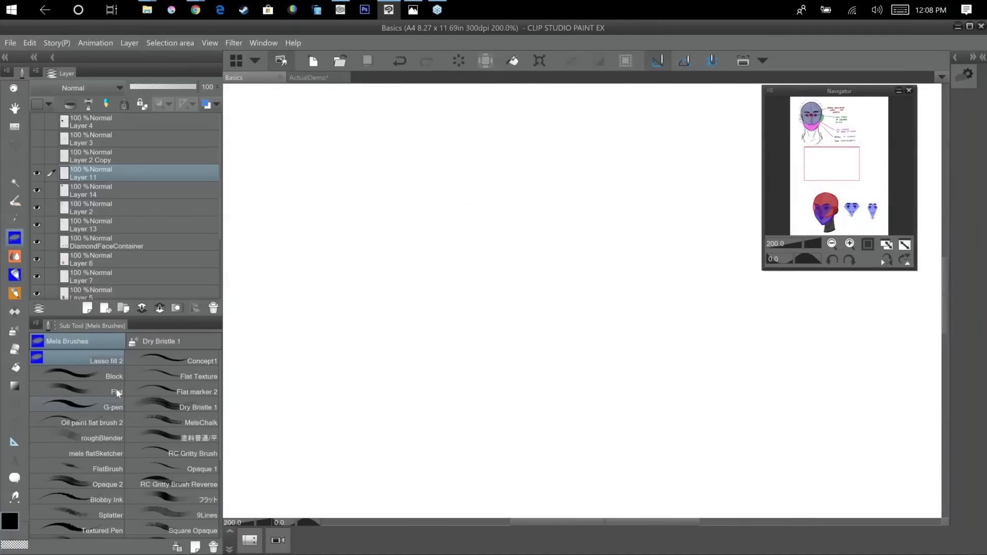
left_click(115, 402)
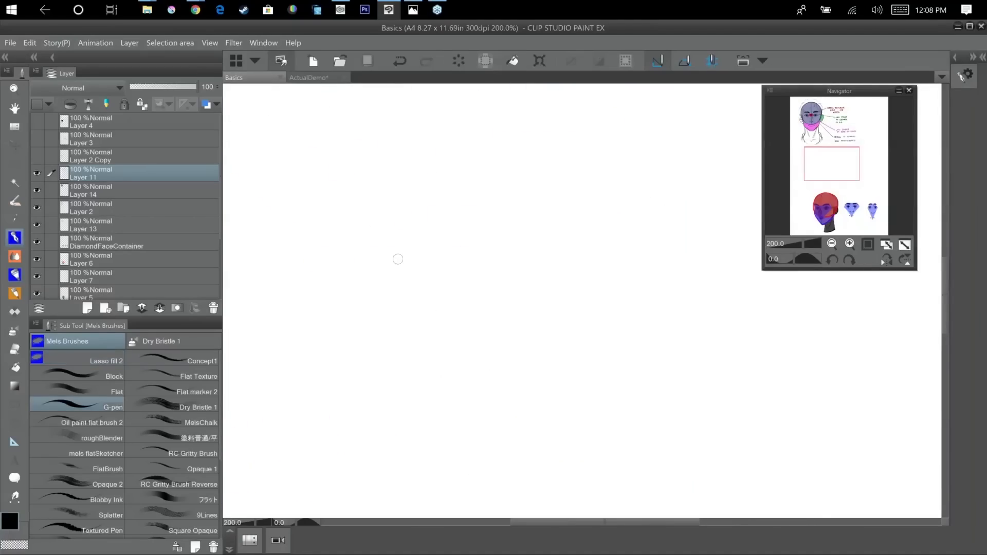
mouse_move(390, 242)
left_mouse_down()
mouse_move(363, 241)
mouse_move(362, 371)
left_mouse_up()
mouse_move(279, 301)
left_mouse_down()
mouse_move(309, 315)
mouse_move(435, 308)
left_mouse_up()
mouse_move(546, 250)
left_mouse_down()
mouse_move(591, 366)
mouse_move(532, 243)
mouse_move(594, 312)
mouse_move(582, 369)
left_mouse_up()
left_click_drag(479, 304, 646, 279)
left_click_drag(682, 371, 497, 358)
mouse_move(562, 224)
left_mouse_down()
mouse_move(585, 222)
mouse_move(547, 355)
left_mouse_up()
mouse_move(482, 285)
left_mouse_down()
mouse_move(566, 331)
mouse_move(637, 308)
left_mouse_up()
Sketch a second row of five spheres beneath the first, adding curved centre and eye-line guides to the first one.
mouse_move(543, 421)
left_mouse_down()
mouse_move(707, 295)
mouse_move(899, 262)
left_mouse_up()
mouse_move(356, 242)
left_mouse_down()
mouse_move(429, 261)
mouse_move(346, 243)
left_mouse_up()
mouse_move(371, 243)
left_mouse_down()
mouse_move(344, 358)
mouse_move(357, 398)
left_mouse_up()
left_click_drag(275, 335, 484, 339)
left_click_drag(544, 314, 442, 295)
mouse_move(496, 217)
left_mouse_down()
mouse_move(575, 259)
mouse_move(495, 218)
left_mouse_up()
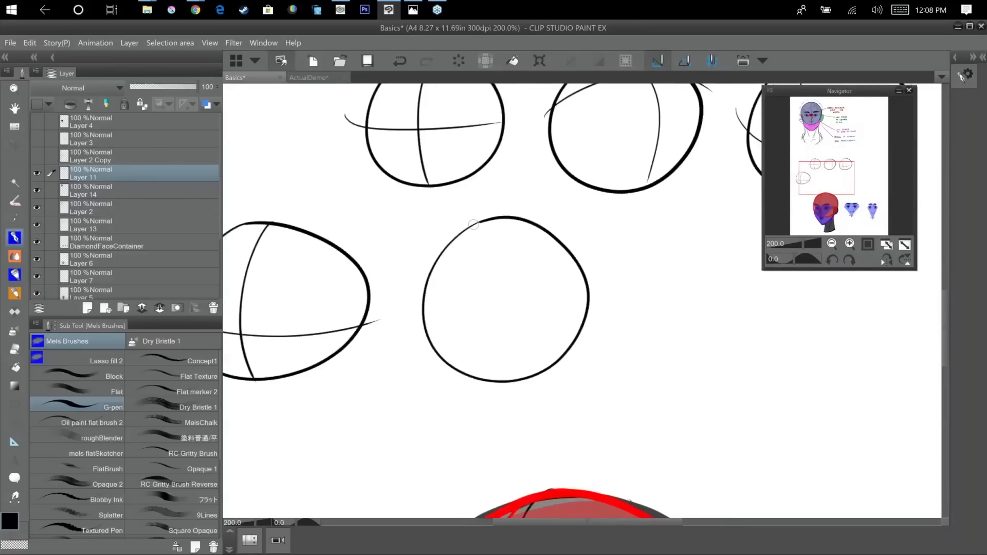
left_click_drag(646, 337, 577, 321)
mouse_move(421, 388)
left_mouse_down()
mouse_move(338, 381)
mouse_move(239, 413)
left_mouse_up()
left_click_drag(445, 240, 455, 233)
left_click_drag(524, 307, 377, 288)
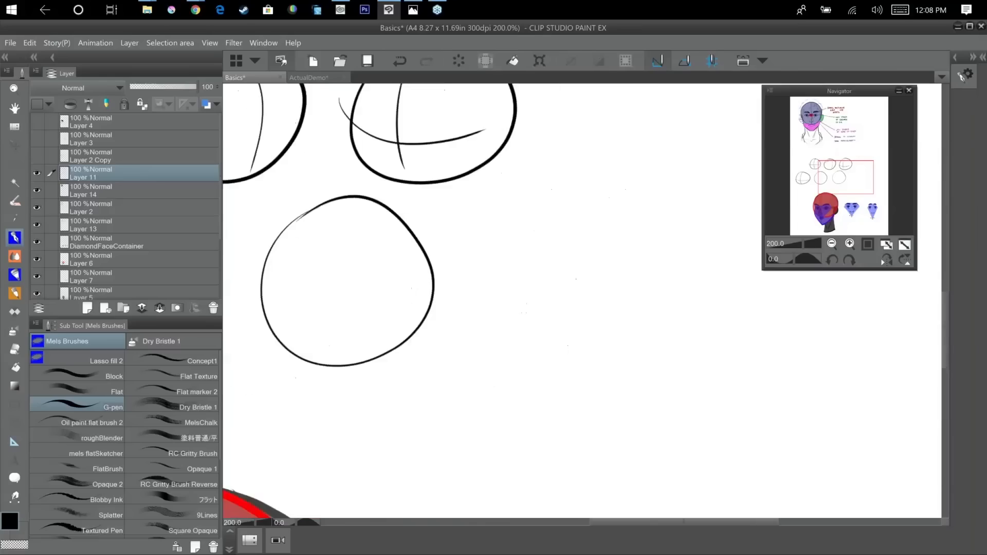
left_click_drag(554, 201, 523, 222)
left_click_drag(708, 413, 565, 395)
mouse_move(636, 181)
left_mouse_down()
mouse_move(570, 284)
mouse_move(625, 182)
left_mouse_up()
Draw curved centre and eye-line guides on the remaining four lower-row spheres, tilting each in a different direction.
left_click_drag(319, 339, 829, 372)
left_click_drag(474, 213, 482, 377)
left_click_drag(374, 332, 546, 335)
left_click_drag(415, 381, 253, 363)
left_click_drag(535, 199, 593, 357)
left_click_drag(467, 295, 634, 214)
left_click_drag(444, 362, 224, 377)
left_click_drag(554, 218, 513, 373)
left_click_drag(467, 268, 617, 347)
left_click_drag(426, 359, 223, 340)
left_click_drag(552, 193, 591, 340)
mouse_move(482, 285)
left_mouse_down()
mouse_move(512, 257)
mouse_move(646, 251)
left_mouse_up()
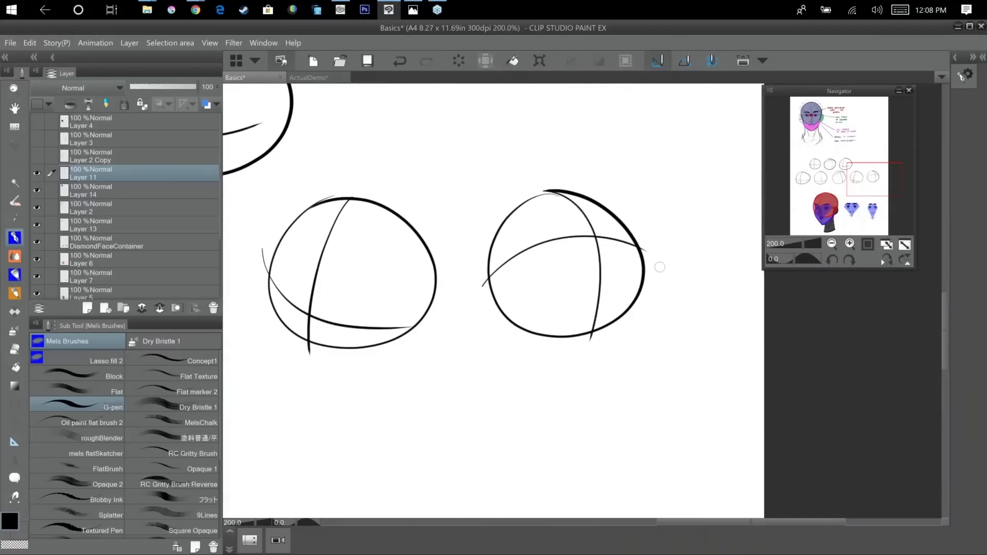
Add ears and side-of-head lines to the three upper-row spheres at the ends of their eye lines.
scroll(659, 267, "down", 2)
left_click_drag(691, 414, 723, 438)
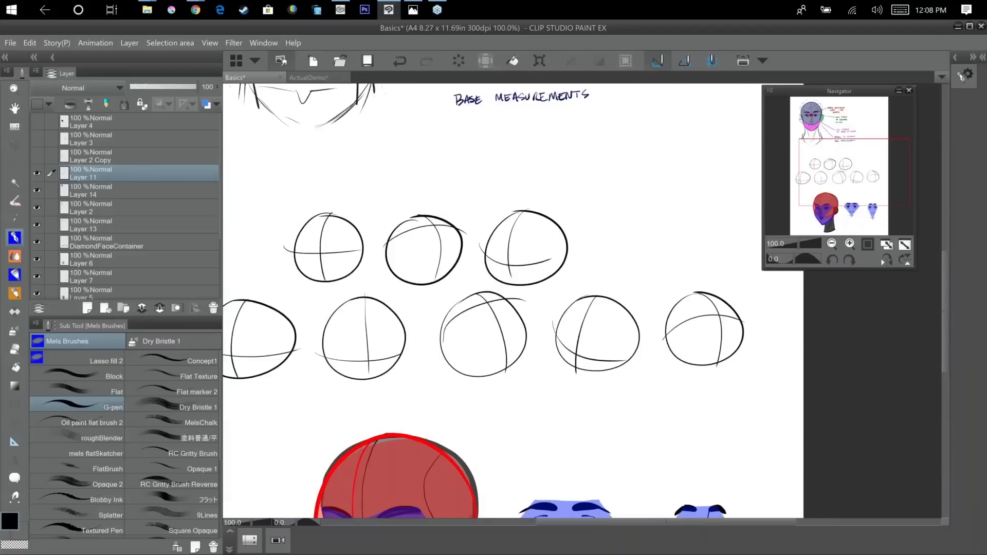
scroll(725, 437, "up", 1)
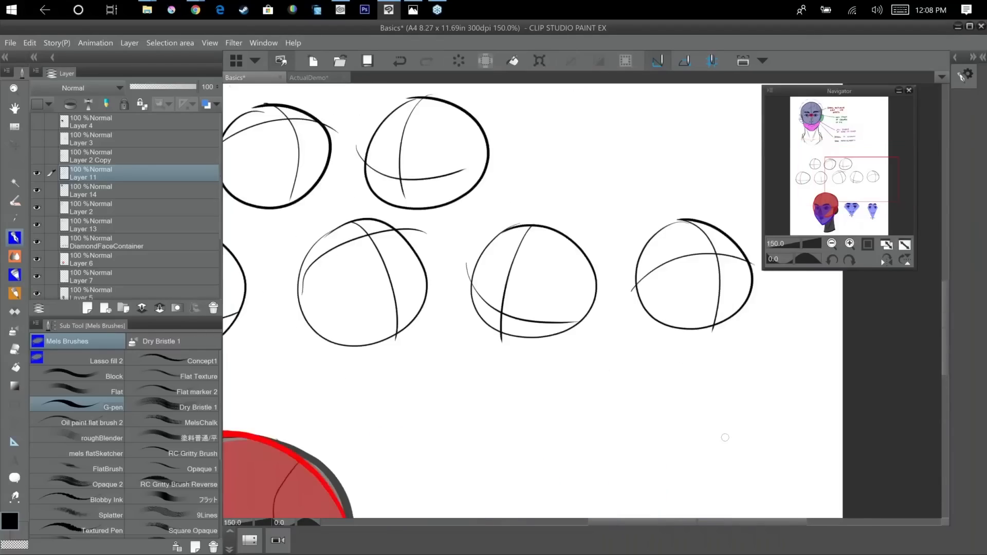
left_click_drag(694, 324, 765, 346)
left_click_drag(415, 106, 636, 153)
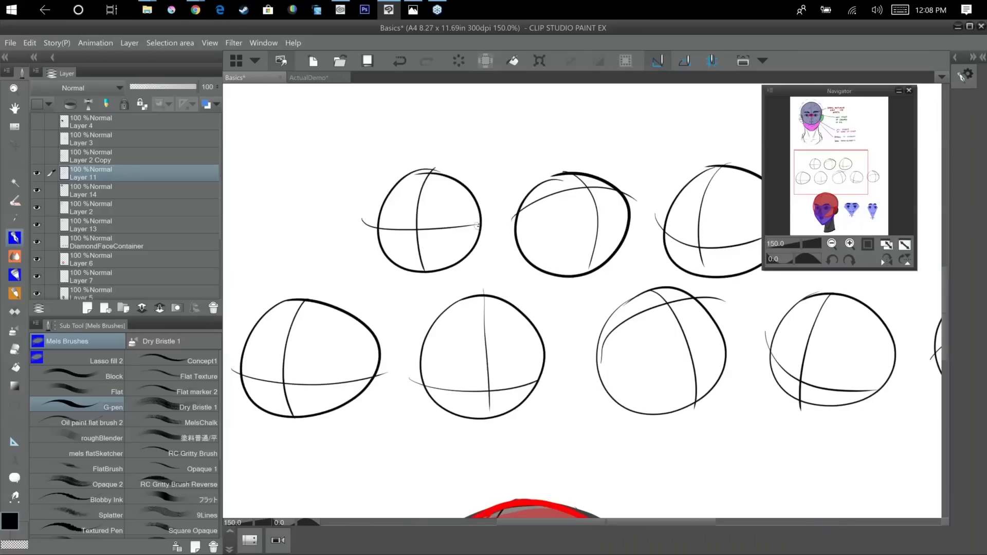
left_click_drag(481, 221, 474, 256)
mouse_move(375, 219)
left_mouse_down()
mouse_move(367, 226)
mouse_move(392, 247)
left_mouse_up()
left_click_drag(635, 295, 587, 285)
left_click_drag(479, 176, 518, 259)
mouse_move(472, 202)
left_mouse_down()
mouse_move(468, 221)
mouse_move(488, 219)
left_mouse_up()
left_click_drag(643, 208, 589, 211)
mouse_move(634, 164)
left_mouse_down()
mouse_move(662, 253)
mouse_move(671, 243)
left_mouse_up()
Draw ears on the five lower-row spheres at the ends of their eye lines.
left_click_drag(514, 355, 701, 281)
mouse_move(444, 298)
left_mouse_down()
mouse_move(452, 280)
mouse_move(451, 322)
mouse_move(437, 322)
left_mouse_up()
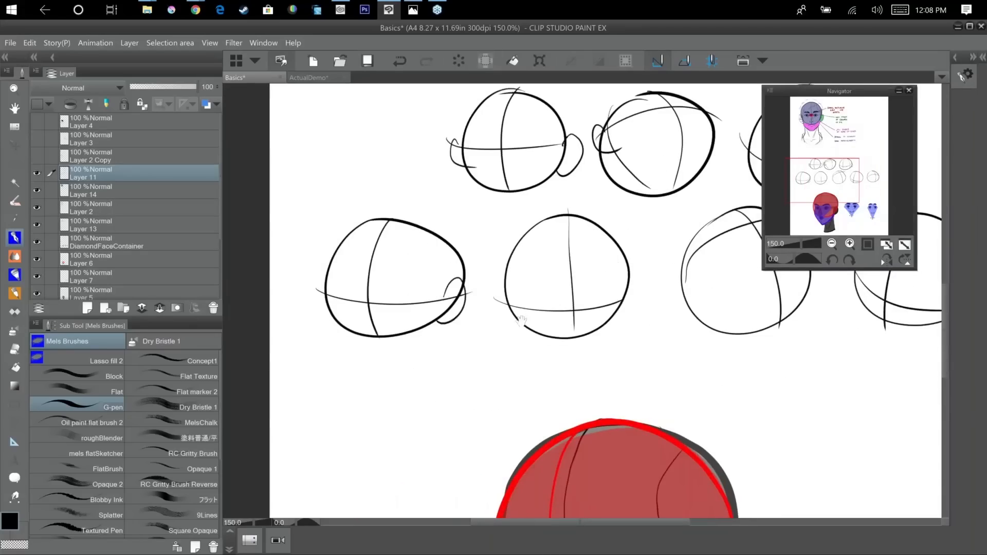
left_click_drag(521, 321, 505, 282)
left_click_drag(449, 250, 461, 288)
left_click_drag(568, 250, 570, 274)
left_click_drag(617, 329, 507, 343)
left_click_drag(517, 264, 534, 282)
left_click_drag(560, 364, 452, 363)
left_click_drag(687, 283, 682, 300)
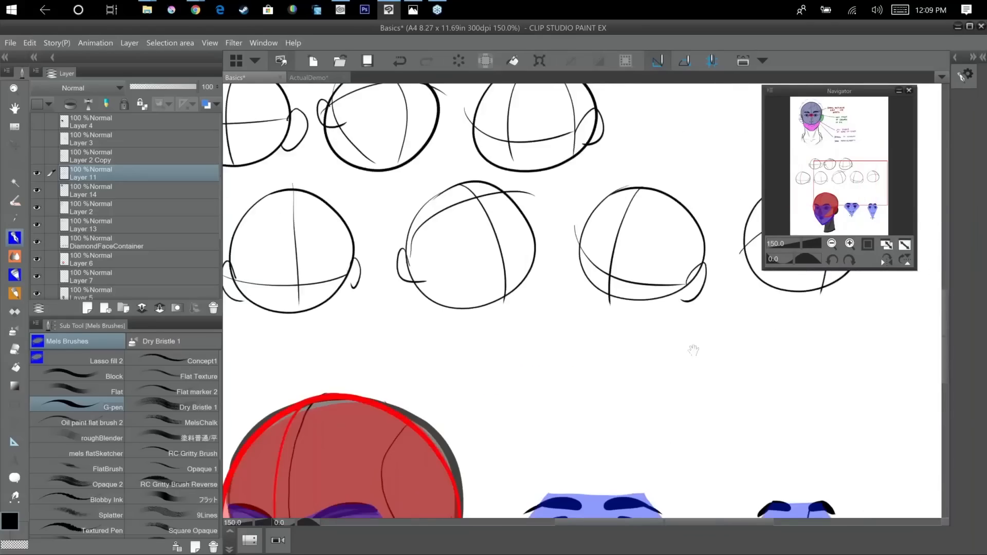
left_click_drag(590, 359, 473, 380)
left_click_drag(624, 263, 635, 291)
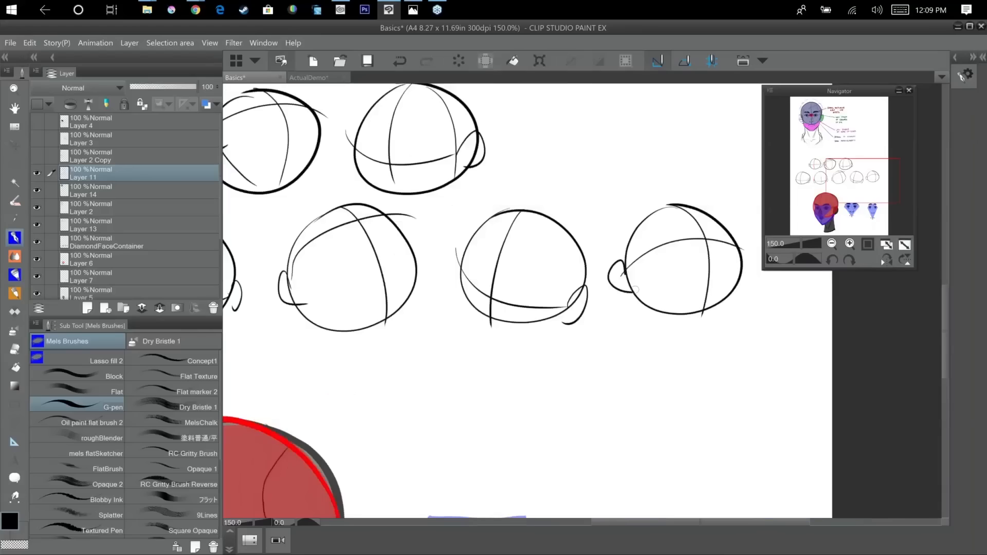
Draw jaw and chin lines from the ears of the three upper-row heads, following each head's tilt.
left_click_drag(543, 124, 682, 131)
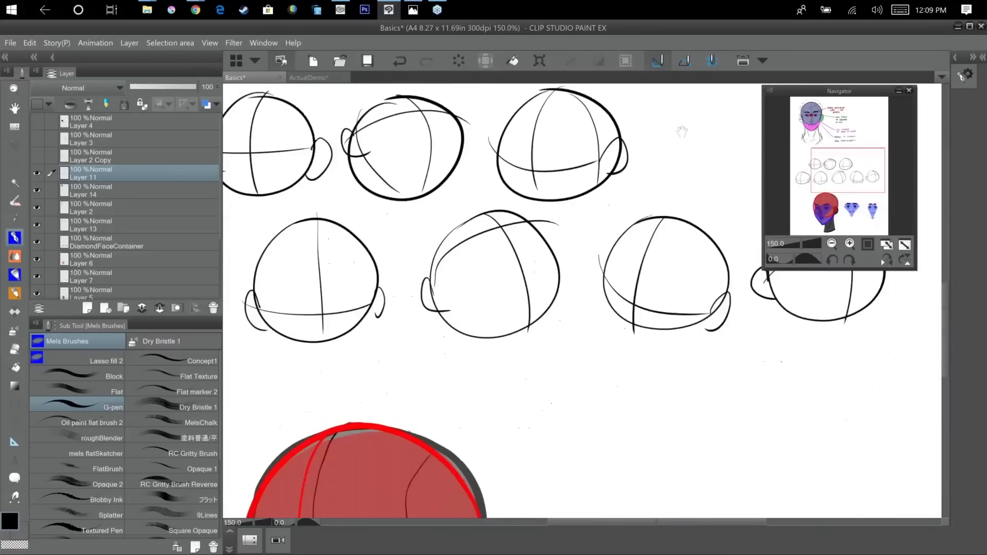
left_click_drag(560, 499, 648, 214)
left_click_drag(621, 293, 590, 479)
mouse_move(567, 250)
left_mouse_down()
mouse_move(574, 358)
mouse_move(687, 354)
mouse_move(686, 364)
left_mouse_up()
mouse_move(406, 178)
left_mouse_down()
mouse_move(426, 229)
mouse_move(465, 218)
left_mouse_up()
mouse_move(495, 180)
left_mouse_down()
mouse_move(482, 208)
mouse_move(430, 232)
left_mouse_up()
left_click_drag(502, 272, 406, 284)
left_click_drag(455, 149, 477, 201)
left_click_drag(478, 199, 549, 211)
left_click_drag(559, 143, 552, 206)
left_click_drag(595, 265, 584, 272)
left_click_drag(617, 232, 576, 222)
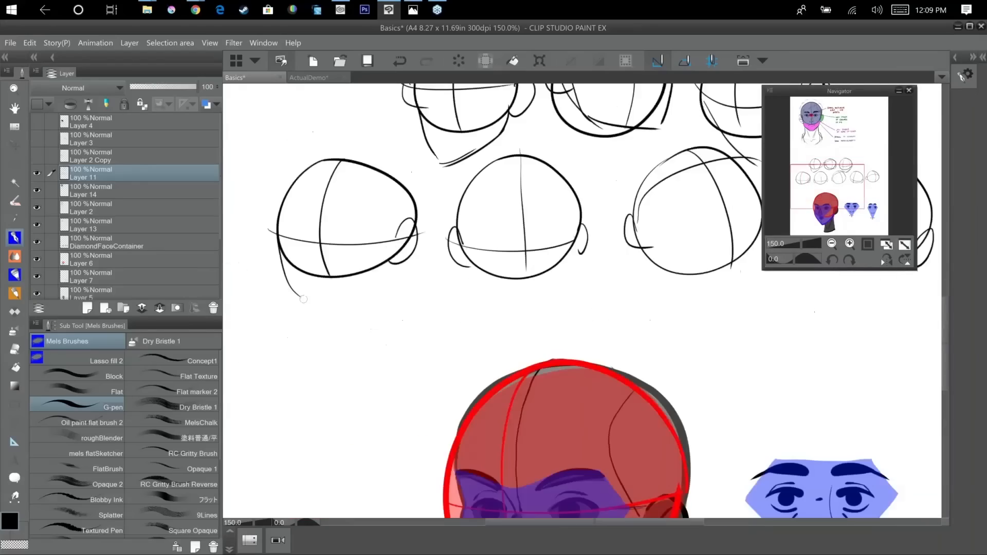
Draw jaw and chin lines on the five lower-row heads, and undo the last stroke.
left_click_drag(399, 259, 326, 315)
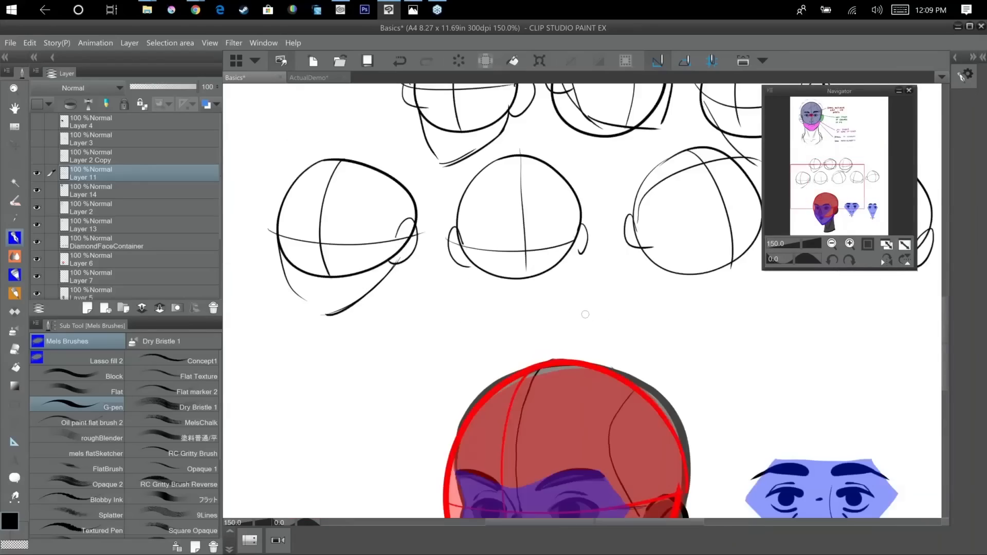
left_click_drag(585, 314, 567, 282)
mouse_move(437, 212)
left_mouse_down()
mouse_move(473, 277)
mouse_move(517, 288)
left_mouse_up()
mouse_move(563, 214)
left_mouse_down()
mouse_move(540, 270)
mouse_move(516, 282)
mouse_move(393, 291)
left_mouse_up()
left_click_drag(602, 124, 622, 209)
left_click_drag(569, 322, 454, 380)
left_click_drag(557, 240, 572, 306)
mouse_move(577, 311)
left_mouse_down()
mouse_move(658, 275)
mouse_move(569, 316)
left_mouse_up()
left_click_drag(678, 367, 526, 379)
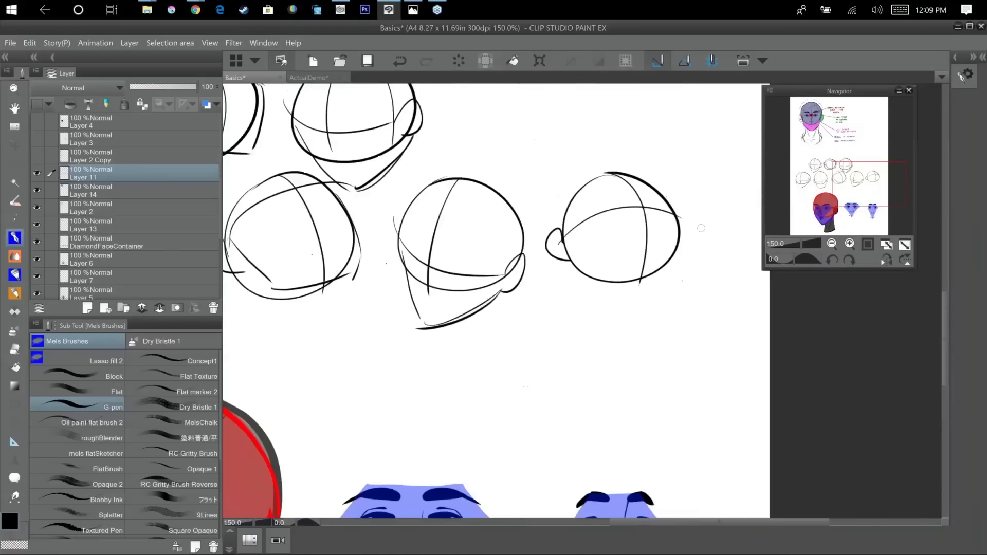
mouse_move(568, 229)
left_mouse_down()
mouse_move(594, 281)
mouse_move(638, 290)
left_mouse_up()
right_click(673, 268)
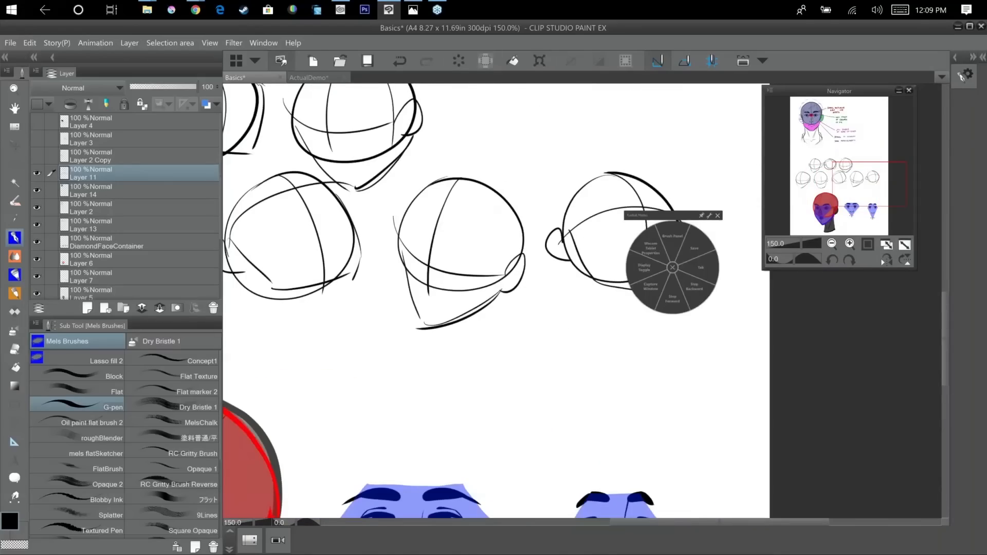
left_click(674, 267)
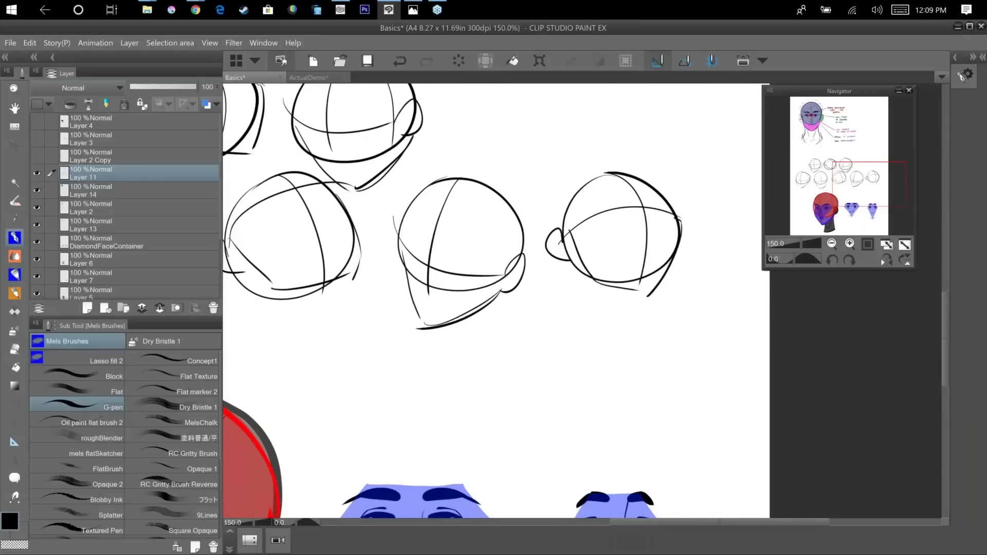
left_click_drag(557, 311, 645, 183)
left_click_drag(613, 425, 719, 326)
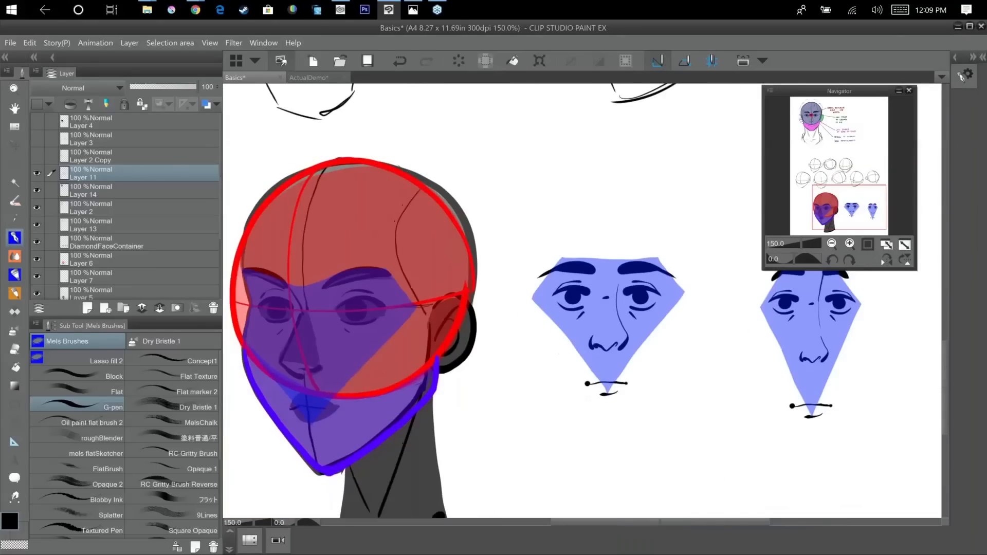
key("ctrl+z")
Sketch the diamond-shaped face area on the first upper-row head, with a brow line, slanted sides and a small mark above the chin.
mouse_move(615, 198)
left_mouse_down()
mouse_move(674, 443)
mouse_move(779, 483)
left_mouse_up()
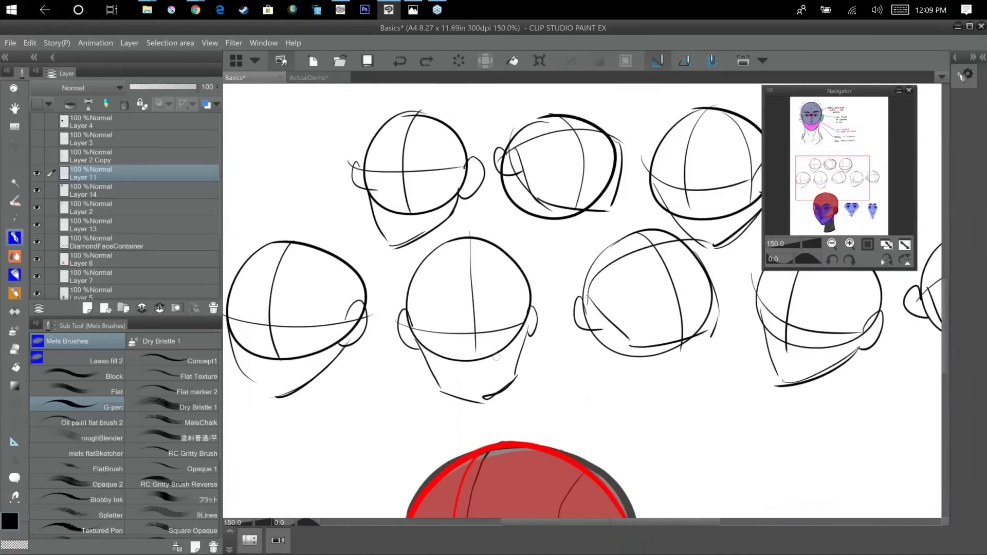
left_click_drag(598, 390, 555, 185)
left_click_drag(542, 291, 542, 216)
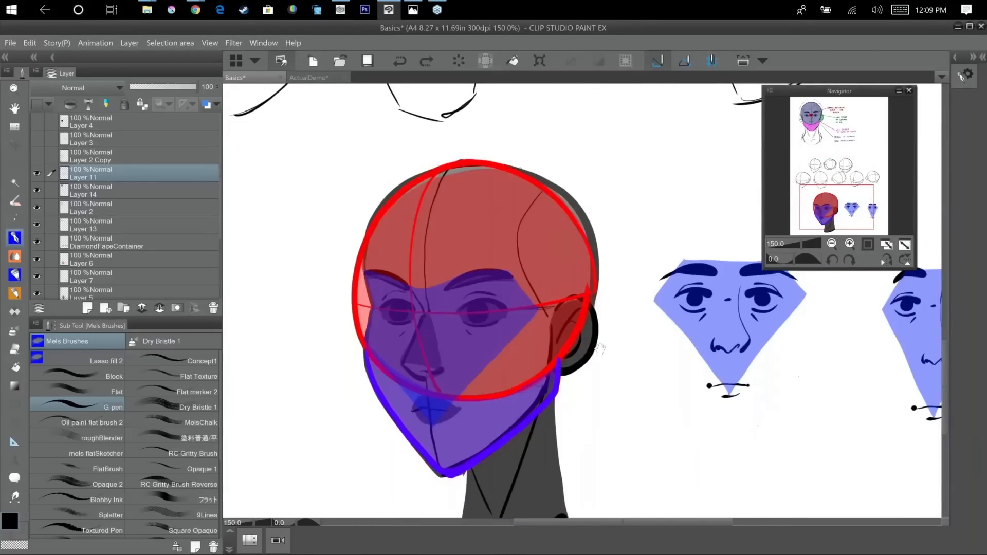
left_click_drag(661, 456, 661, 461)
mouse_move(535, 119)
left_mouse_down()
mouse_move(633, 293)
mouse_move(683, 458)
left_mouse_up()
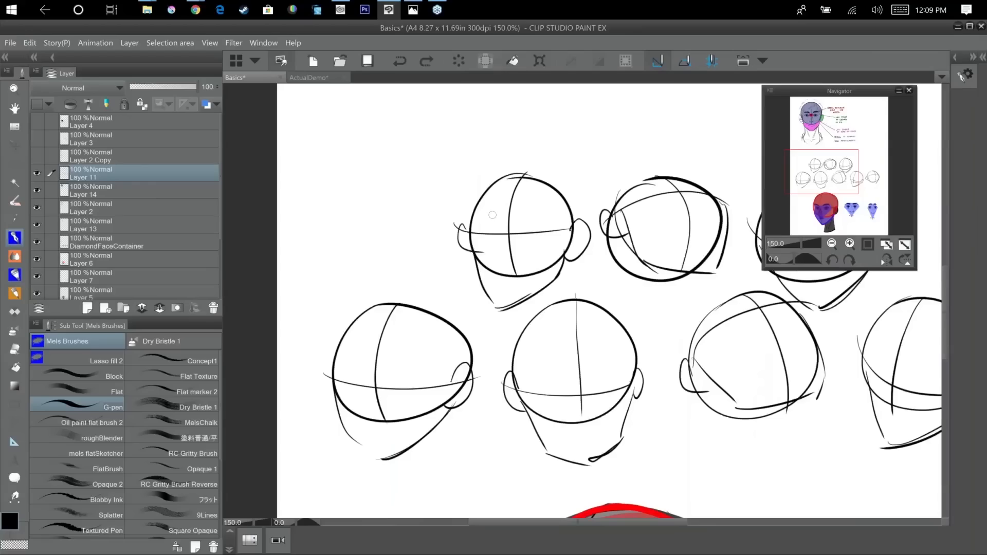
mouse_move(474, 216)
left_mouse_down()
mouse_move(536, 214)
mouse_move(558, 228)
left_mouse_up()
left_click_drag(558, 230, 509, 288)
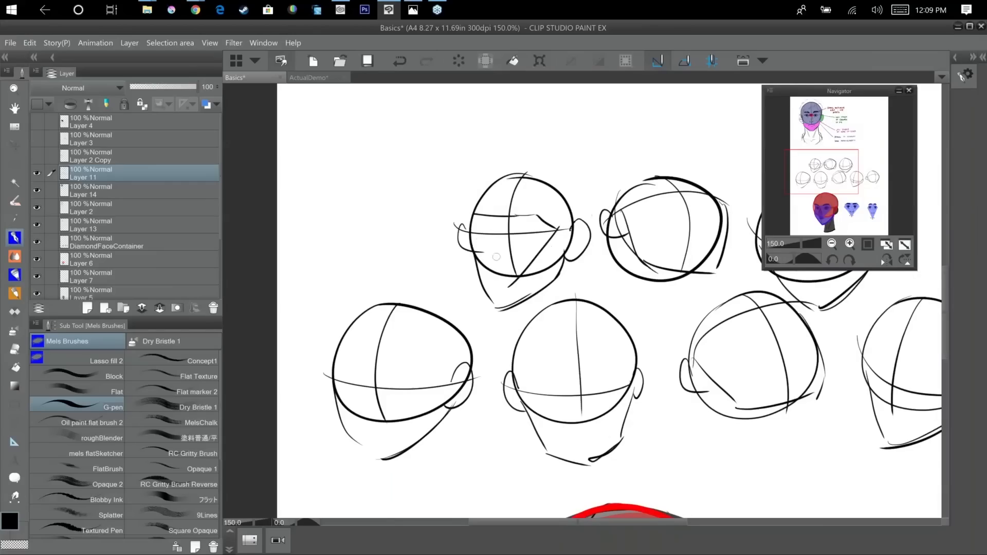
left_click_drag(472, 230, 467, 245)
left_click_drag(501, 291, 507, 291)
Sketch the diamond-shaped face area on the second and third upper-row heads, following their tilted guides.
left_click_drag(561, 170, 528, 80)
left_click_drag(643, 413, 569, 104)
left_click_drag(679, 421, 707, 496)
left_click_drag(600, 229, 652, 381)
left_click_drag(636, 276, 654, 439)
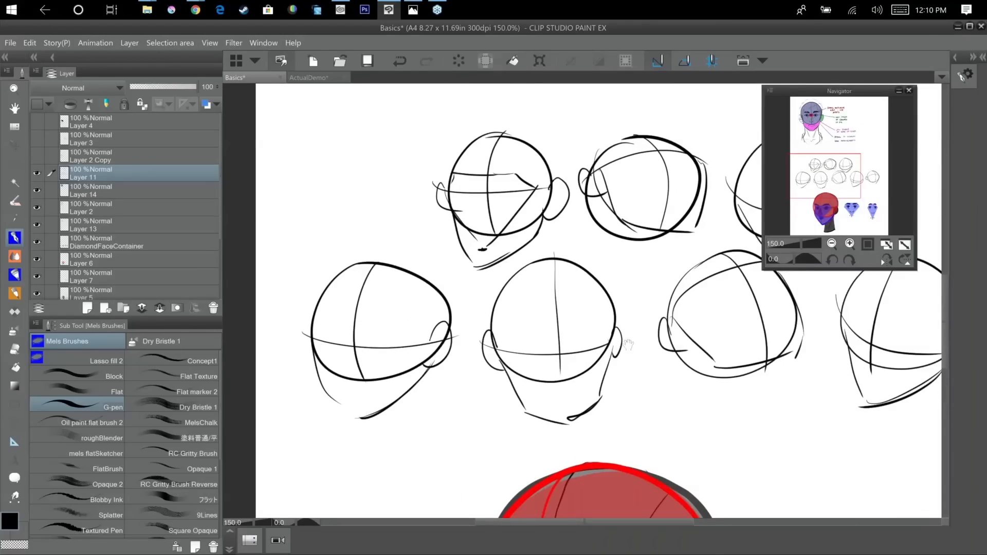
left_click_drag(628, 344, 562, 441)
mouse_move(562, 234)
left_mouse_down()
mouse_move(545, 258)
mouse_move(612, 302)
left_mouse_up()
left_click_drag(630, 264, 611, 308)
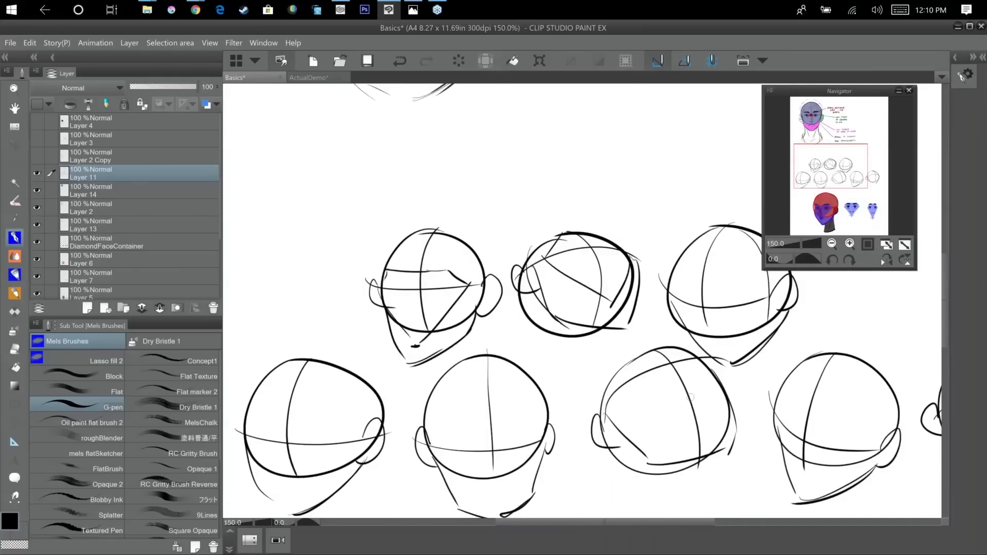
left_click_drag(800, 292, 673, 290)
mouse_move(548, 278)
left_mouse_down()
mouse_move(650, 294)
mouse_move(597, 352)
left_mouse_up()
left_click_drag(550, 301, 606, 355)
Sketch the diamond-shaped face area on the first three lower-row heads, running from the brow line down towards the chin.
mouse_move(628, 402)
left_mouse_down()
mouse_move(747, 284)
mouse_move(877, 258)
left_mouse_up()
mouse_move(362, 302)
left_mouse_down()
mouse_move(411, 283)
mouse_move(475, 285)
left_mouse_up()
left_click_drag(450, 282, 467, 302)
left_click_drag(472, 297, 421, 353)
left_click_drag(359, 296, 416, 362)
left_click_drag(511, 400, 490, 401)
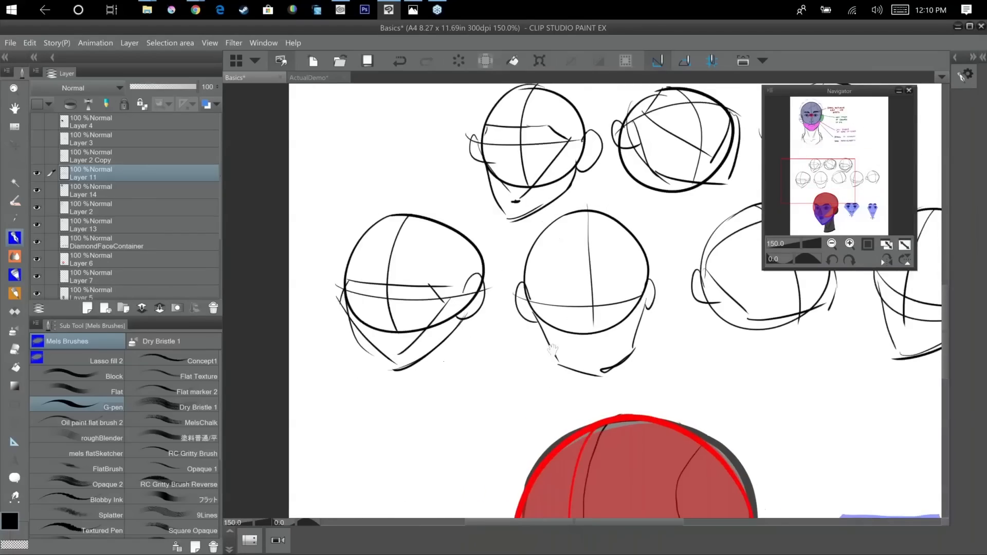
left_click_drag(553, 350, 494, 343)
mouse_move(482, 299)
left_mouse_down()
mouse_move(570, 278)
mouse_move(582, 292)
mouse_move(544, 362)
mouse_move(353, 349)
left_mouse_up()
left_click_drag(613, 222, 599, 271)
Sketch the diamond-shaped face area on the last two lower-row heads.
left_click_drag(576, 384, 476, 383)
left_click_drag(586, 247, 663, 276)
left_click_drag(652, 276, 661, 289)
left_click_drag(584, 256, 576, 264)
left_click_drag(580, 263, 607, 318)
left_click_drag(607, 328, 664, 292)
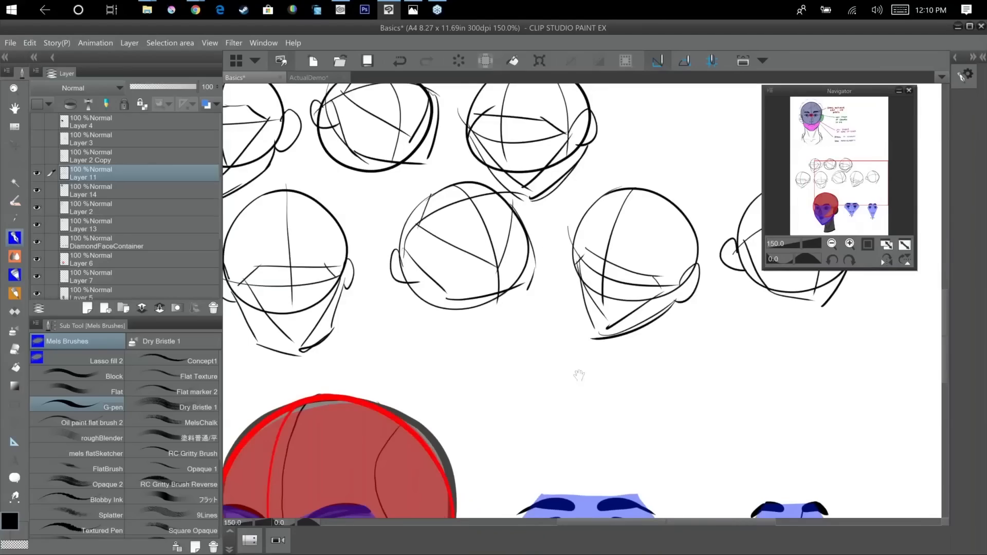
left_click_drag(579, 375, 381, 447)
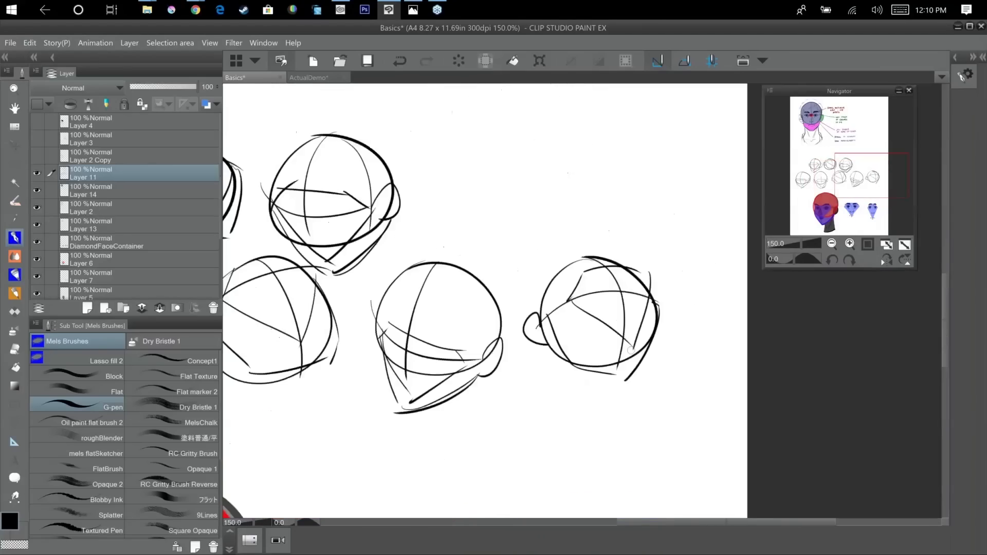
Draw two dark eyes, a nose and a short mouth line inside the face diamond of the first upper-row head.
left_click_drag(558, 356, 712, 370)
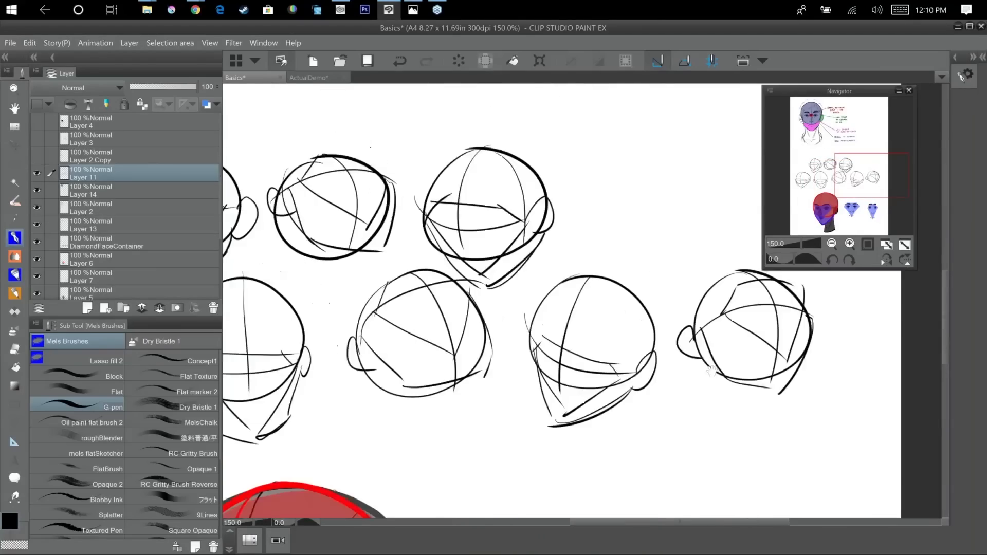
mouse_move(353, 340)
left_mouse_down()
mouse_move(642, 325)
mouse_move(690, 350)
left_mouse_up()
mouse_move(523, 223)
left_mouse_down()
mouse_move(538, 220)
mouse_move(505, 222)
left_mouse_up()
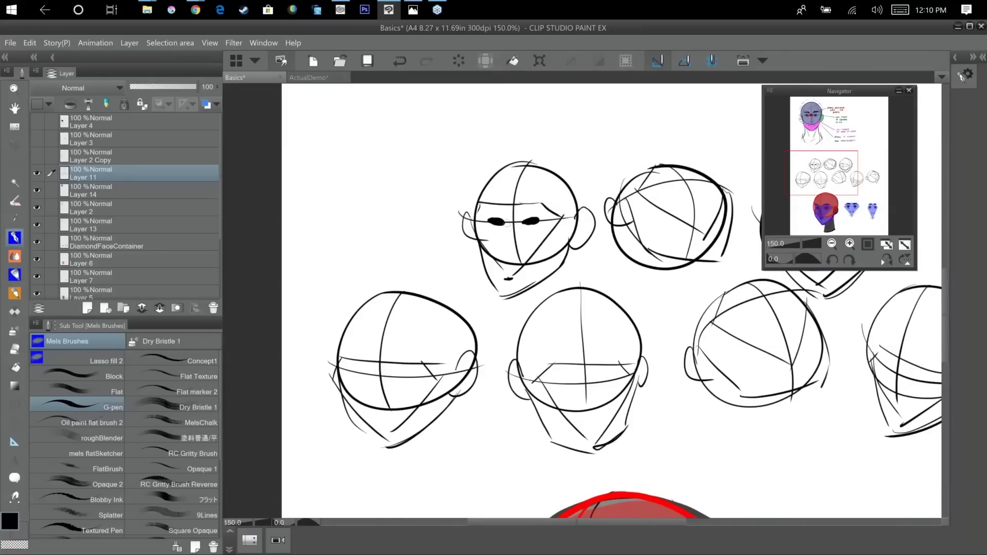
left_click_drag(507, 222, 500, 248)
mouse_move(500, 247)
left_mouse_down()
mouse_move(514, 248)
mouse_move(513, 280)
mouse_move(520, 265)
left_mouse_up()
Mark the eyes and nose on the second and third upper-row heads, following their tilted guides.
left_click_drag(637, 287, 535, 294)
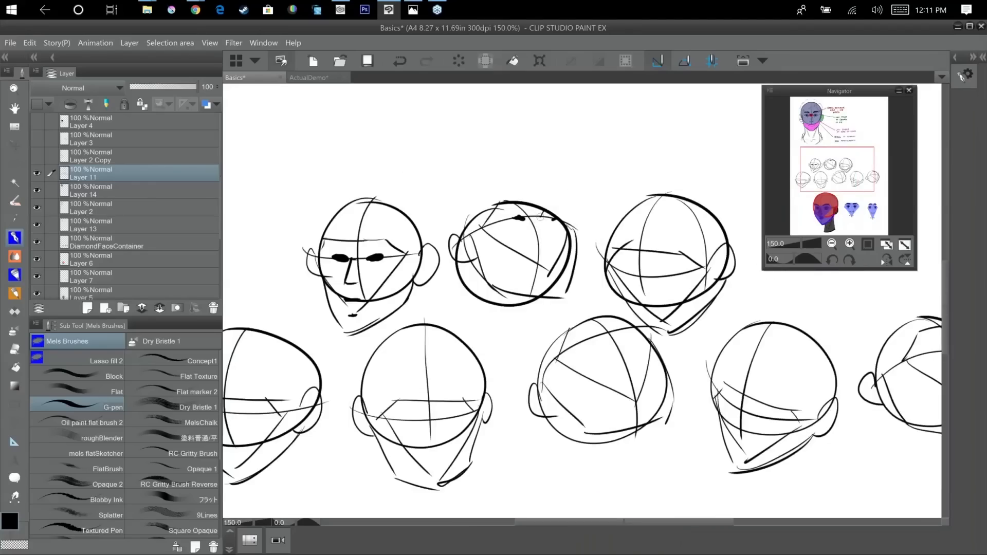
mouse_move(541, 218)
left_mouse_down()
mouse_move(554, 243)
mouse_move(536, 263)
left_mouse_up()
left_click_drag(562, 270, 546, 277)
mouse_move(668, 254)
left_mouse_down()
mouse_move(606, 271)
mouse_move(556, 224)
left_mouse_up()
left_click_drag(507, 221, 517, 258)
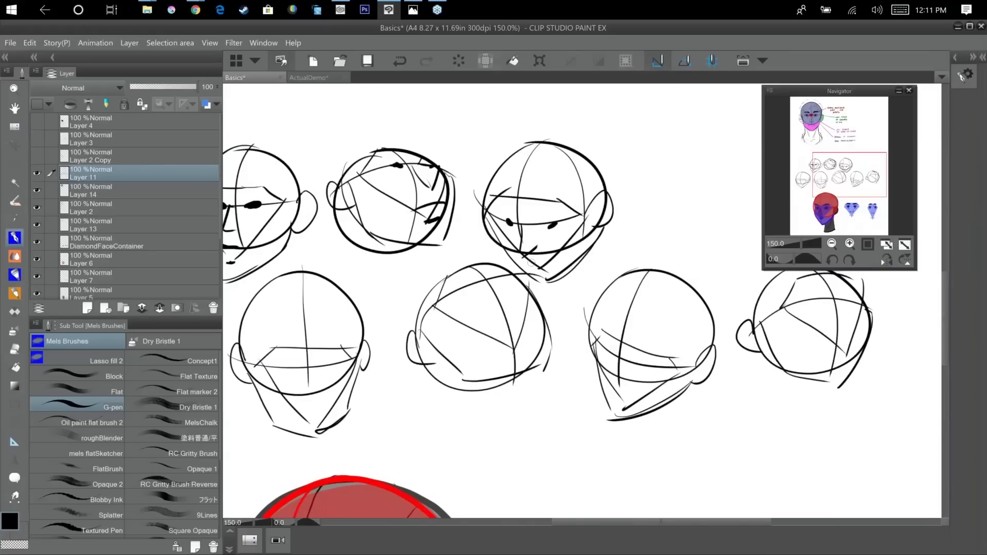
left_click_drag(530, 265, 583, 210)
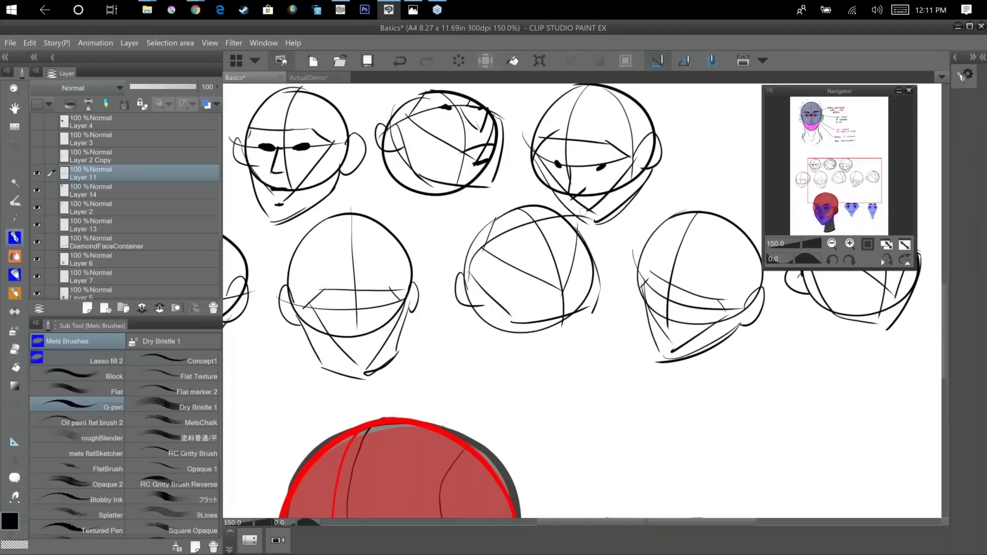
left_click_drag(585, 211, 596, 212)
key("ctrl+minus")
left_click_drag(439, 446, 537, 431)
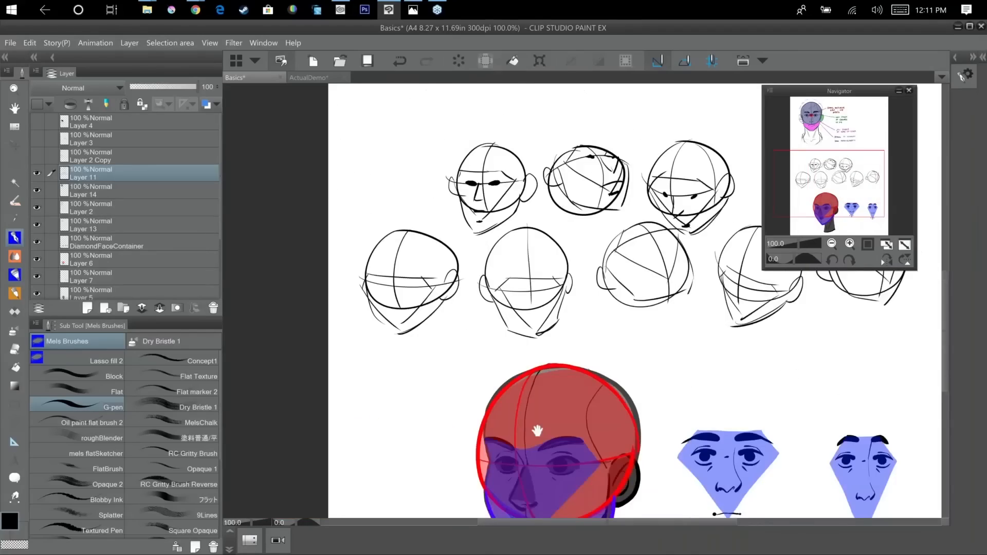
Undo the last stroke and sketch a hatched wide bowl shape below the wide face diamond and a narrow U shape below the narrow one.
left_click_drag(741, 195, 574, 385)
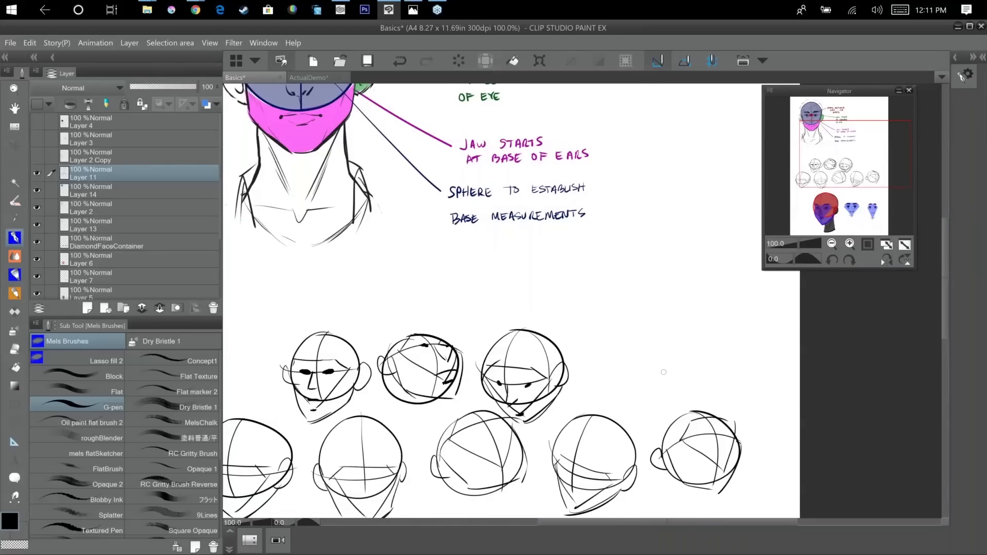
key("ctrl+z")
left_click_drag(593, 118, 589, 114)
left_click_drag(514, 515, 606, 95)
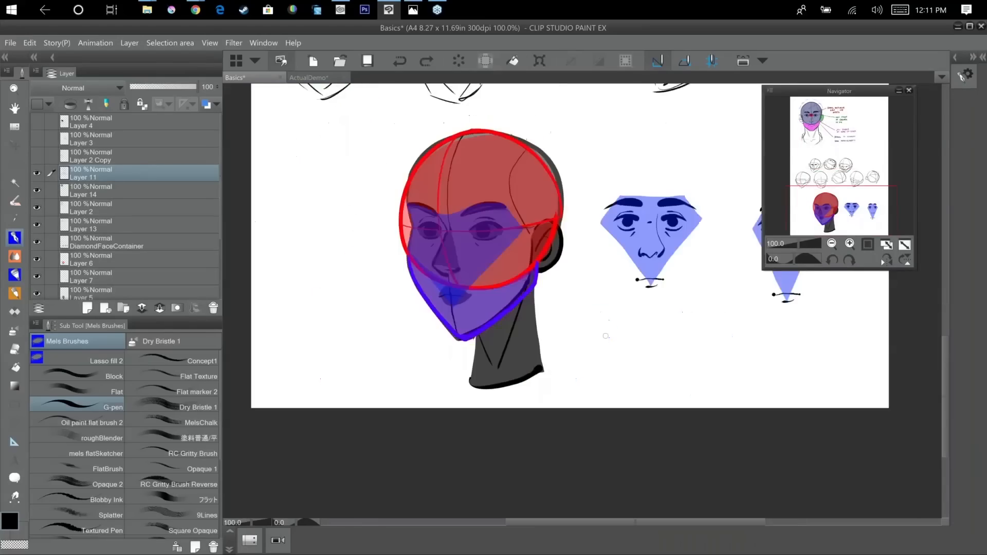
mouse_move(601, 330)
left_mouse_down()
mouse_move(599, 363)
mouse_move(675, 337)
left_mouse_up()
left_click_drag(596, 331, 678, 331)
mouse_move(601, 363)
left_mouse_down()
mouse_move(635, 331)
mouse_move(664, 333)
left_mouse_up()
mouse_move(642, 368)
left_mouse_down()
mouse_move(666, 356)
mouse_move(654, 368)
left_mouse_up()
mouse_move(699, 354)
left_mouse_down()
mouse_move(632, 329)
mouse_move(651, 352)
mouse_move(679, 342)
mouse_move(684, 325)
left_mouse_up()
mouse_move(648, 318)
left_mouse_down()
mouse_move(689, 316)
mouse_move(672, 357)
left_mouse_up()
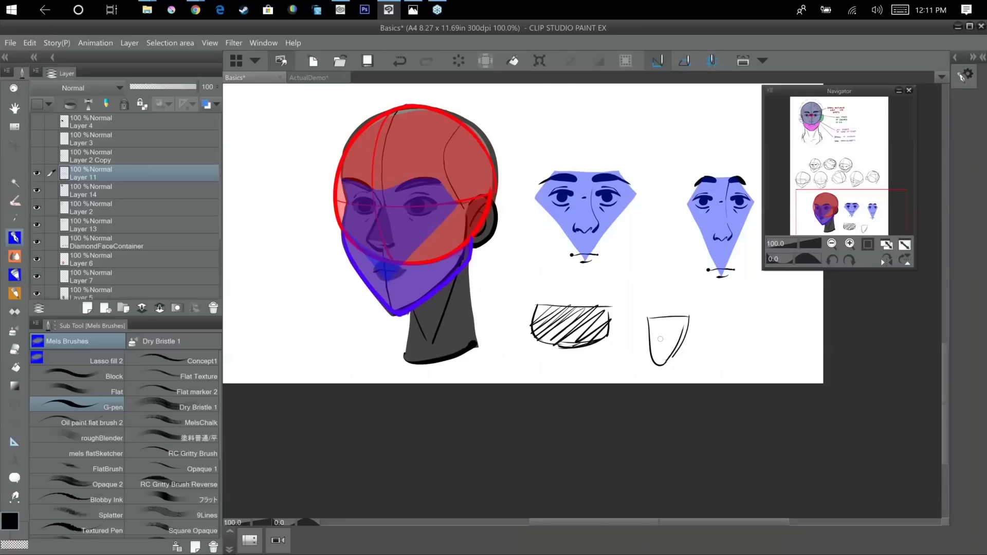
Sketch a small sphere with curved vertical and horizontal guidelines in the blank area beside the red-and-blue head.
left_click_drag(489, 295, 685, 324)
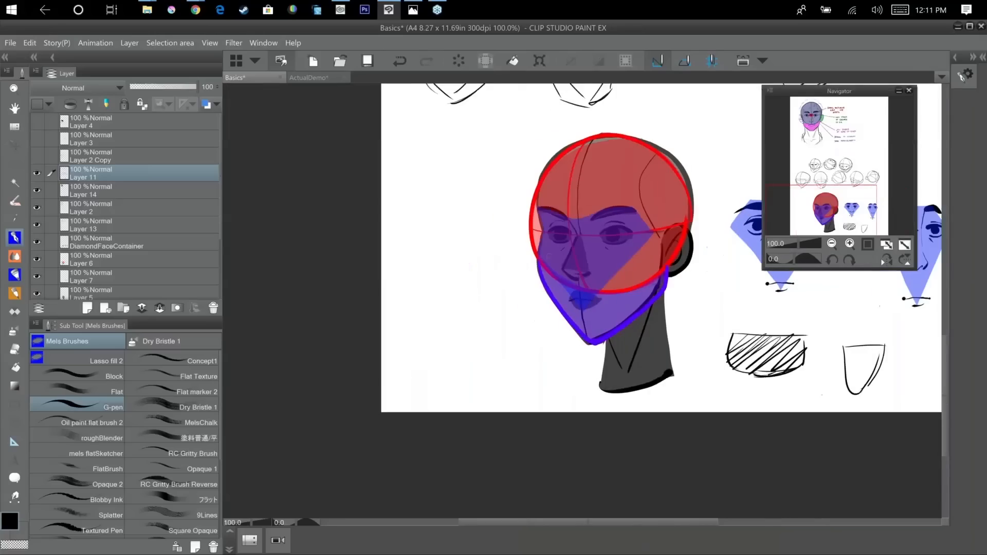
mouse_move(420, 194)
left_mouse_down()
mouse_move(403, 234)
mouse_move(402, 197)
mouse_move(436, 254)
left_mouse_up()
left_click_drag(395, 227, 467, 226)
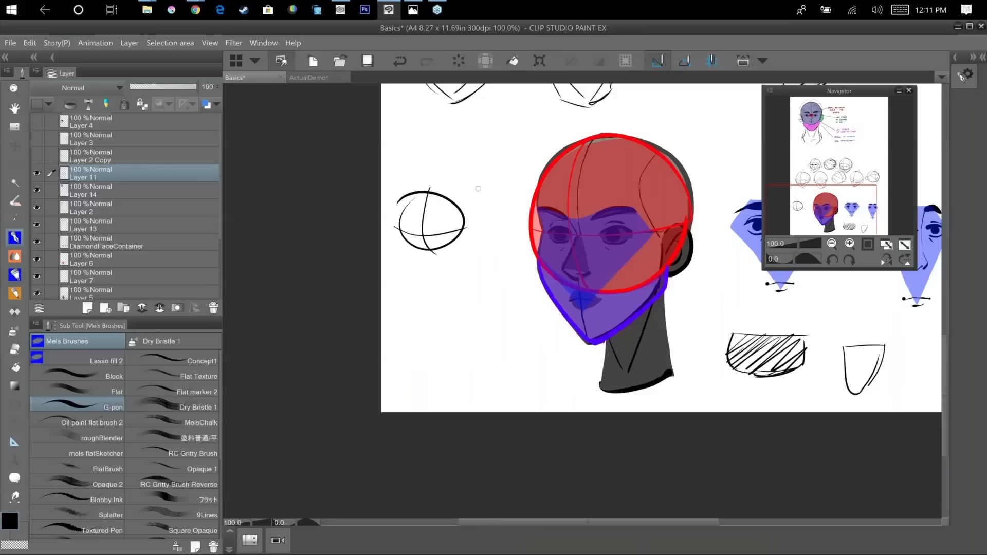
Draw a small head below that sphere with guidelines, two dark eyes, an ear and a short, shallow jaw.
mouse_move(422, 265)
left_mouse_down()
mouse_move(408, 275)
mouse_move(451, 303)
mouse_move(409, 295)
mouse_move(422, 308)
mouse_move(411, 312)
left_mouse_up()
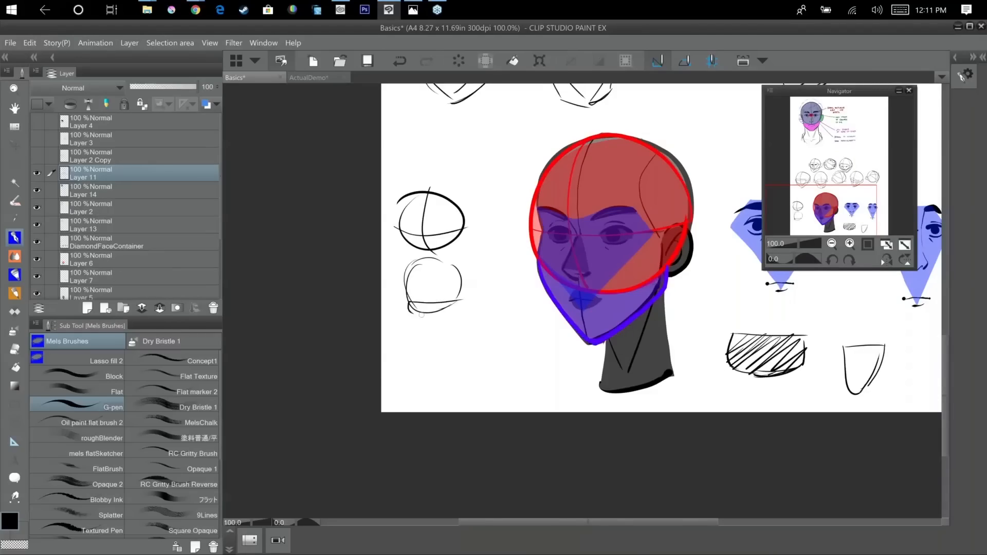
mouse_move(426, 260)
left_mouse_down()
mouse_move(426, 307)
mouse_move(436, 301)
left_mouse_up()
mouse_move(415, 297)
left_mouse_down()
mouse_move(410, 313)
mouse_move(437, 319)
mouse_move(468, 295)
left_mouse_up()
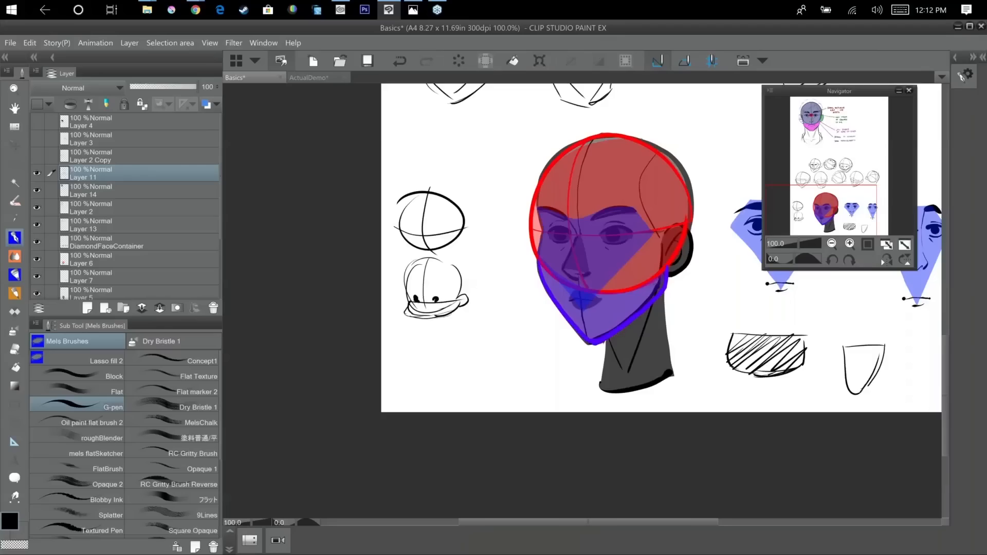
mouse_move(409, 289)
left_mouse_down()
mouse_move(435, 290)
mouse_move(432, 312)
mouse_move(443, 299)
mouse_move(427, 312)
left_mouse_up()
Draw an eye on a horizontal axis line beside the proportion notes, with a dark iris, upper crease and lower-lid line.
mouse_move(636, 370)
left_mouse_down()
mouse_move(487, 473)
mouse_move(426, 477)
left_mouse_up()
left_click_drag(744, 418, 725, 392)
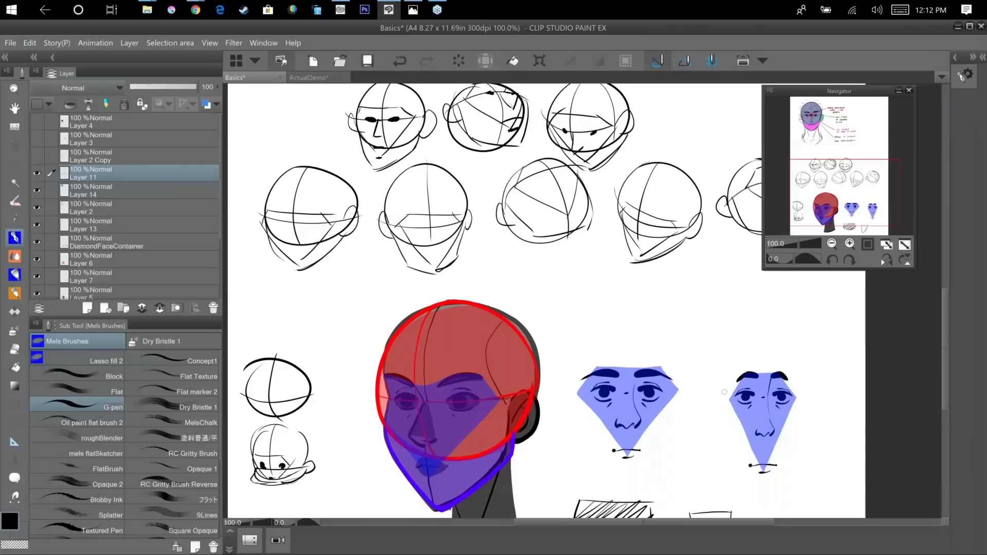
left_click_drag(646, 370, 642, 392)
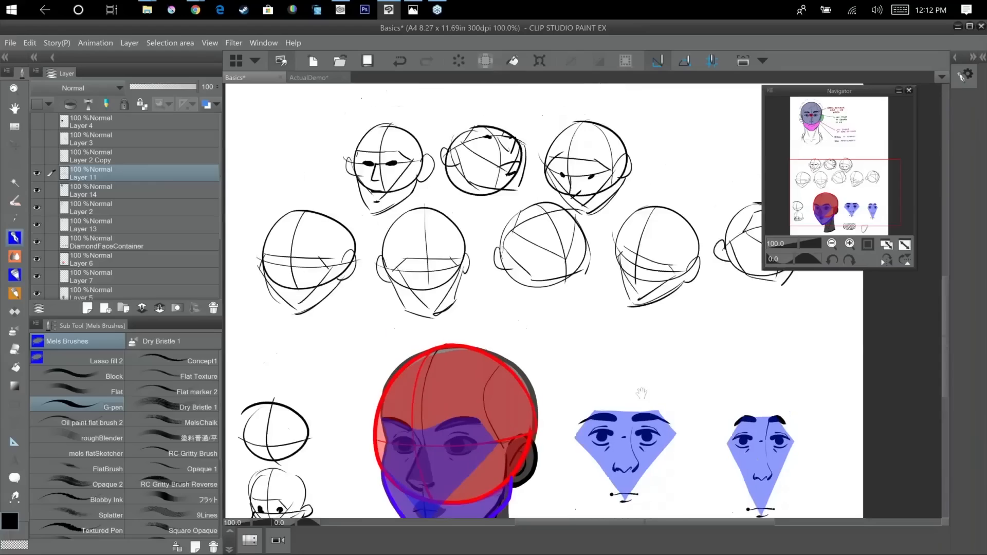
scroll(642, 393, "up", 10)
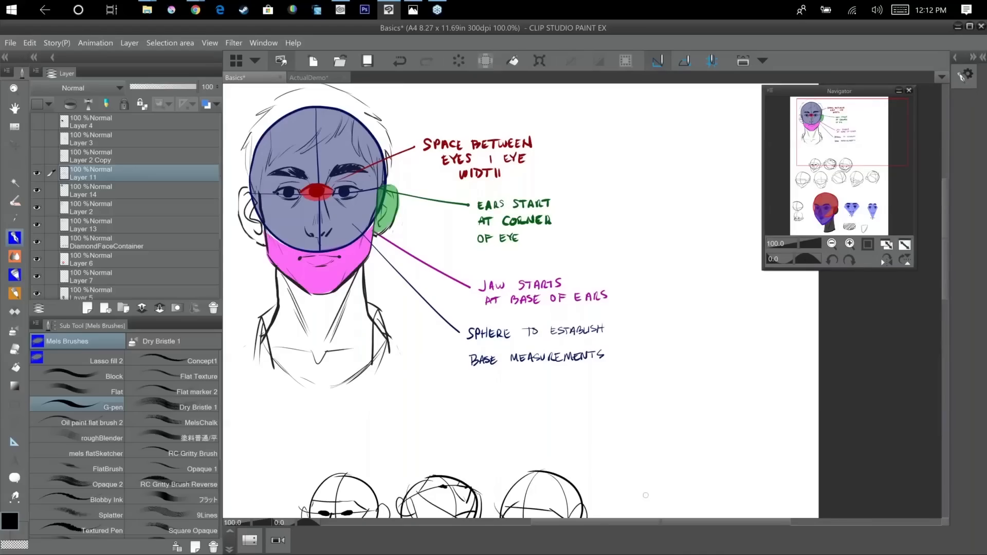
left_click_drag(646, 495, 665, 489)
left_click_drag(655, 300, 606, 377)
scroll(608, 381, "up", 1)
mouse_move(685, 181)
left_mouse_down()
mouse_move(586, 365)
mouse_move(602, 301)
left_mouse_up()
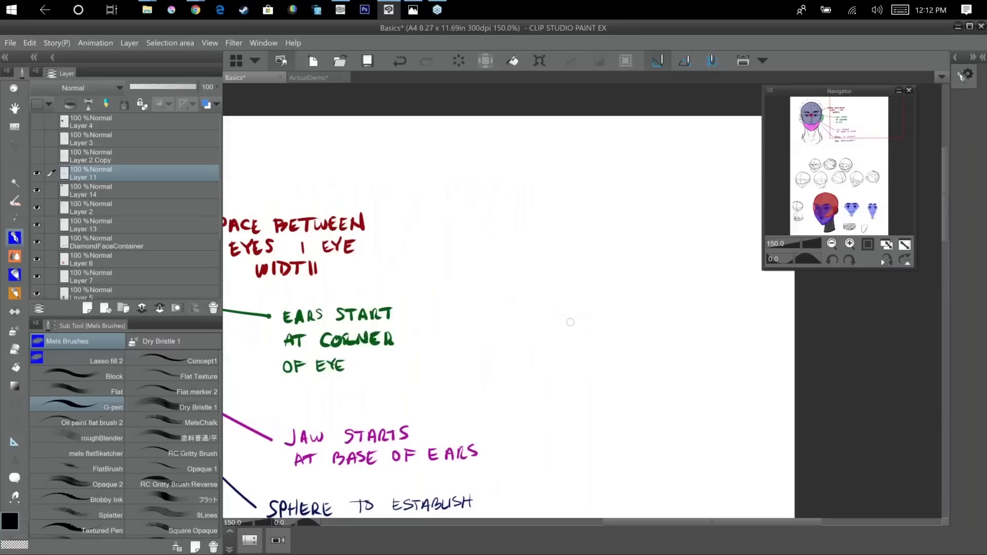
mouse_move(478, 240)
left_mouse_down()
mouse_move(597, 239)
mouse_move(550, 216)
mouse_move(503, 244)
mouse_move(572, 254)
left_mouse_up()
left_click_drag(529, 216, 570, 234)
left_click_drag(499, 222, 553, 203)
left_click_drag(509, 257, 538, 272)
mouse_move(534, 218)
left_mouse_down()
mouse_move(546, 249)
mouse_move(555, 226)
mouse_move(543, 216)
mouse_move(554, 220)
left_mouse_up()
Add a thick arched eyebrow above the eye, darken its upper lid and extend a lash at the outer corner.
mouse_move(481, 200)
left_mouse_down()
mouse_move(548, 168)
mouse_move(560, 169)
mouse_move(481, 197)
mouse_move(590, 176)
left_mouse_up()
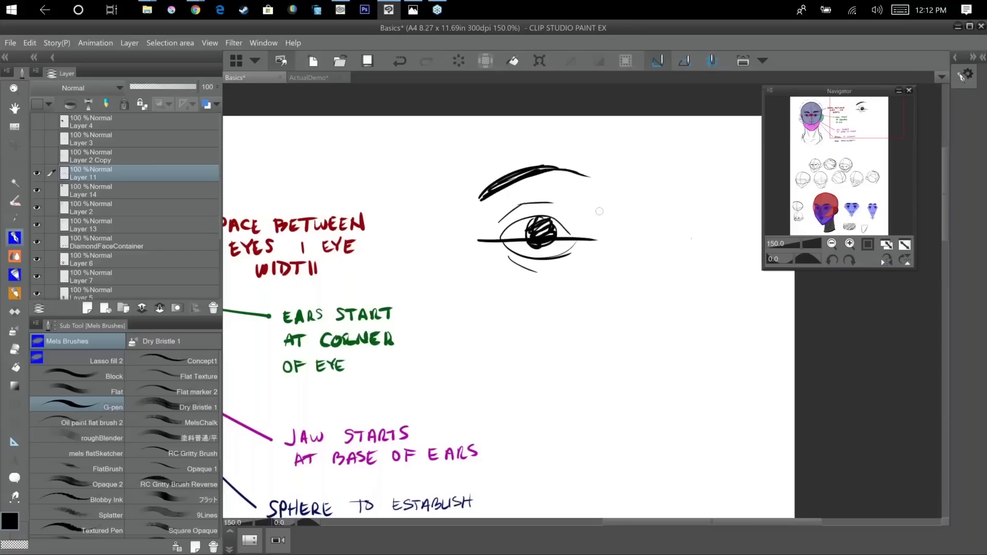
mouse_move(501, 232)
left_mouse_down()
mouse_move(529, 220)
mouse_move(563, 227)
left_mouse_up()
left_click_drag(568, 230, 587, 227)
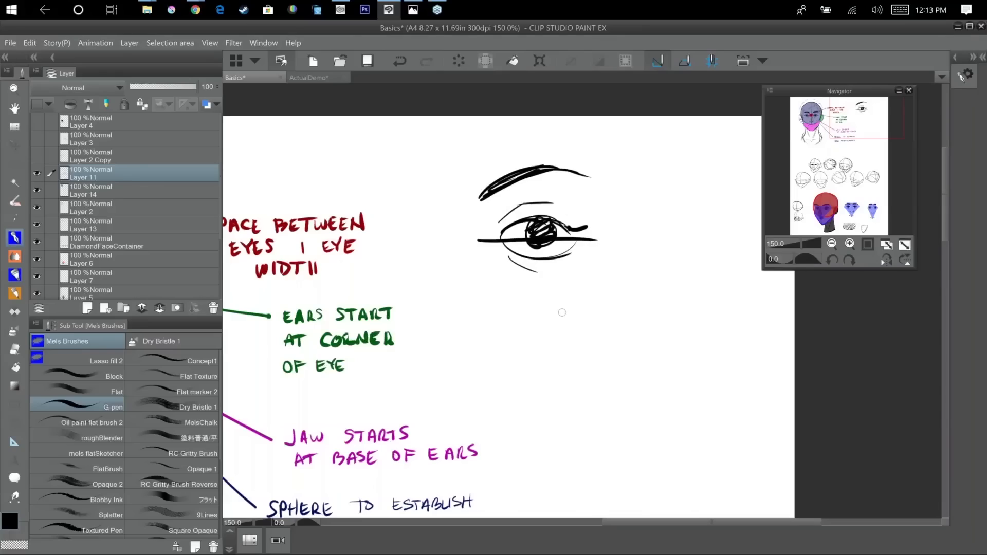
Draw two more eyes below on oppositely slanted axis lines, with dark irises and an arrowhead on each axis.
mouse_move(598, 289)
left_mouse_down()
mouse_move(491, 351)
mouse_move(571, 301)
mouse_move(535, 299)
mouse_move(572, 303)
left_mouse_up()
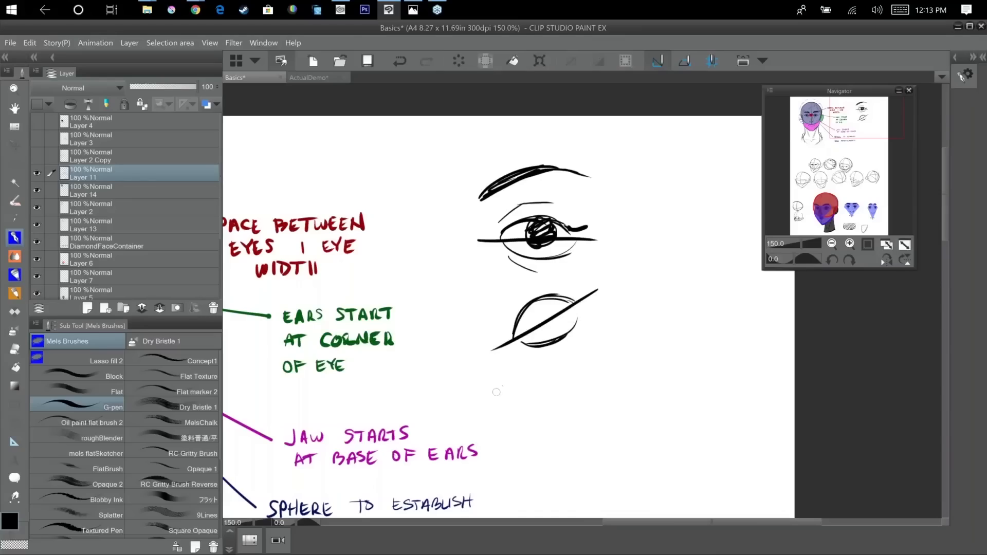
mouse_move(491, 394)
left_mouse_down()
mouse_move(594, 425)
mouse_move(563, 395)
left_mouse_up()
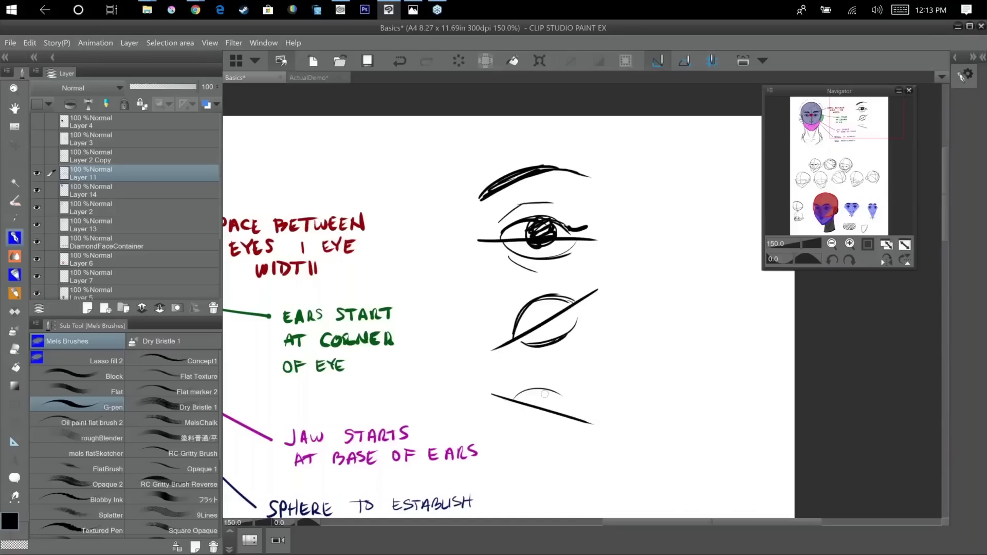
mouse_move(512, 397)
left_mouse_down()
mouse_move(575, 422)
mouse_move(542, 412)
left_mouse_up()
mouse_move(542, 306)
left_mouse_down()
mouse_move(527, 325)
mouse_move(552, 309)
mouse_move(543, 324)
left_mouse_up()
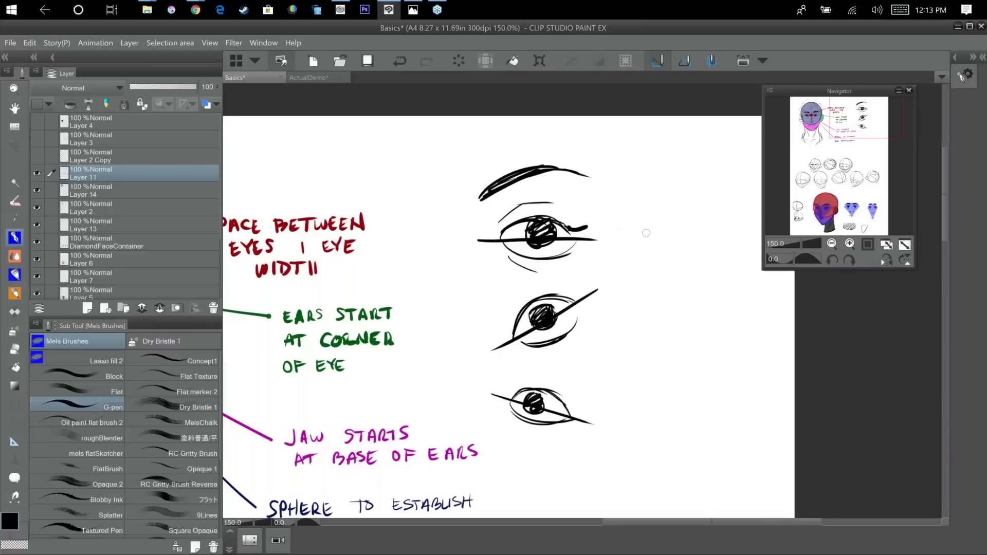
left_click_drag(487, 345, 494, 351)
left_click_drag(492, 386, 493, 401)
Draw a front-view nose beside the top eye, with a rounded tip, side wings, nostril underline and short philtrum hook.
left_click_drag(535, 367, 384, 334)
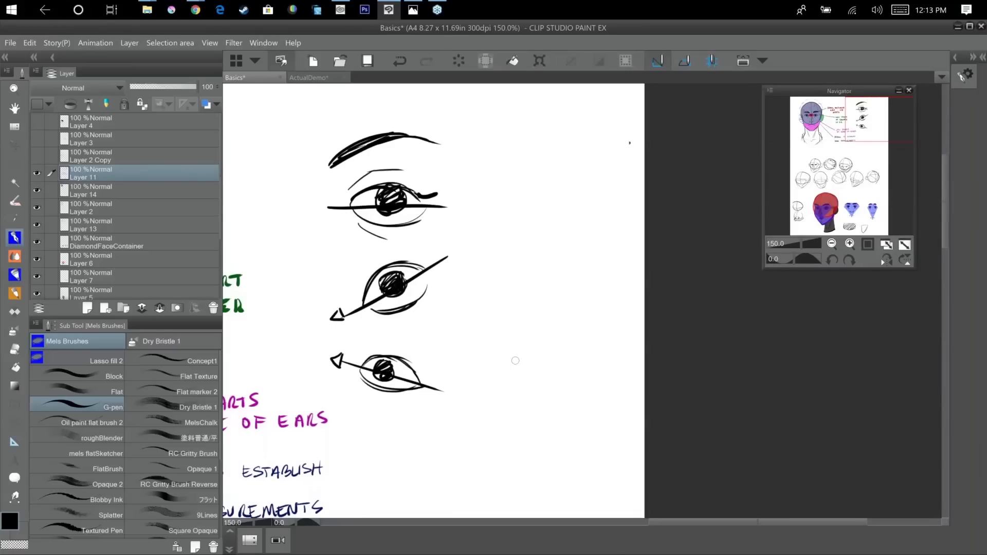
left_click_drag(515, 361, 492, 363)
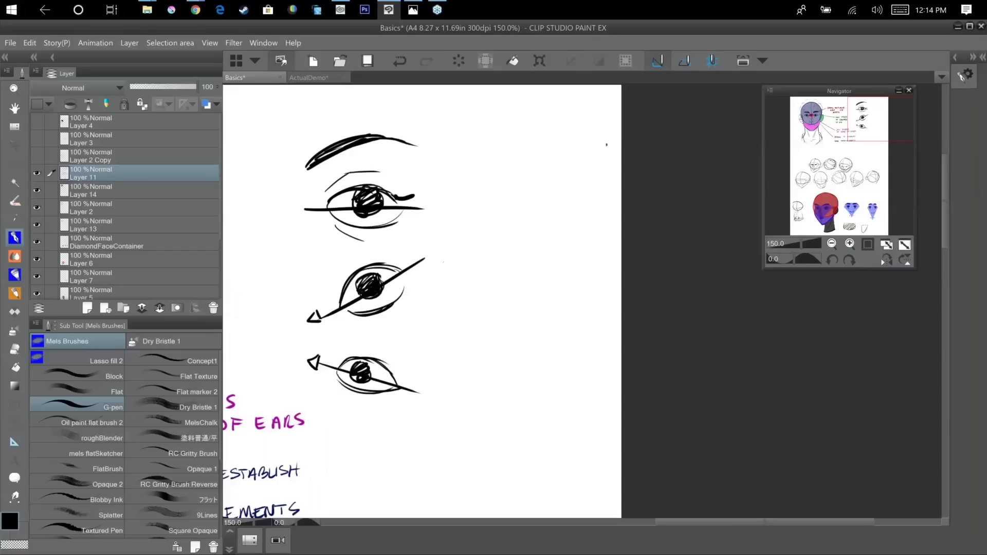
scroll(446, 265, "up", 1)
scroll(528, 412, "up", 2)
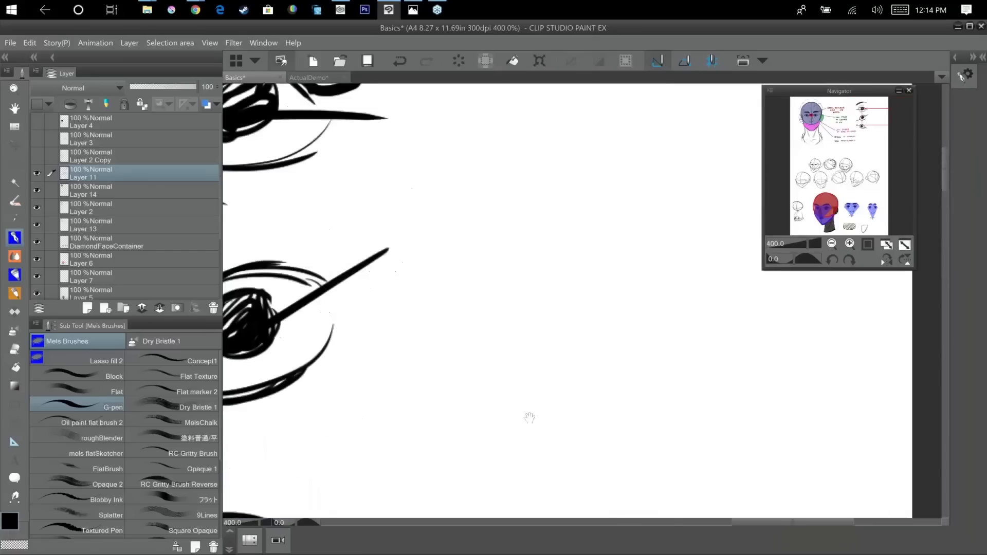
left_click_drag(468, 172, 422, 278)
left_click_drag(446, 266, 561, 268)
mouse_move(566, 174)
left_mouse_down()
mouse_move(591, 256)
mouse_move(582, 263)
left_mouse_up()
left_click_drag(463, 171, 443, 263)
left_click_drag(498, 158, 466, 222)
mouse_move(474, 224)
left_mouse_down()
mouse_move(491, 238)
mouse_move(527, 241)
left_mouse_up()
left_click_drag(559, 167, 536, 239)
mouse_move(501, 276)
left_mouse_down()
mouse_move(509, 307)
mouse_move(527, 302)
left_mouse_up()
Draw an upturned nose below the first, with a round tip, curved wings, dark nostrils and an inverted-V guide beneath.
left_click_drag(609, 326, 574, 240)
mouse_move(393, 337)
left_mouse_down()
mouse_move(433, 383)
mouse_move(433, 368)
mouse_move(474, 352)
mouse_move(530, 363)
left_mouse_up()
left_click_drag(463, 356, 488, 348)
mouse_move(446, 308)
left_mouse_down()
mouse_move(443, 326)
mouse_move(478, 352)
mouse_move(507, 311)
left_mouse_up()
mouse_move(535, 318)
left_mouse_down()
mouse_move(539, 355)
mouse_move(512, 376)
left_mouse_up()
left_click_drag(487, 345, 514, 369)
mouse_move(430, 370)
left_mouse_down()
mouse_move(442, 367)
mouse_move(428, 380)
left_mouse_up()
left_click_drag(474, 357, 486, 413)
left_click_drag(408, 419, 486, 367)
left_click_drag(488, 370, 527, 407)
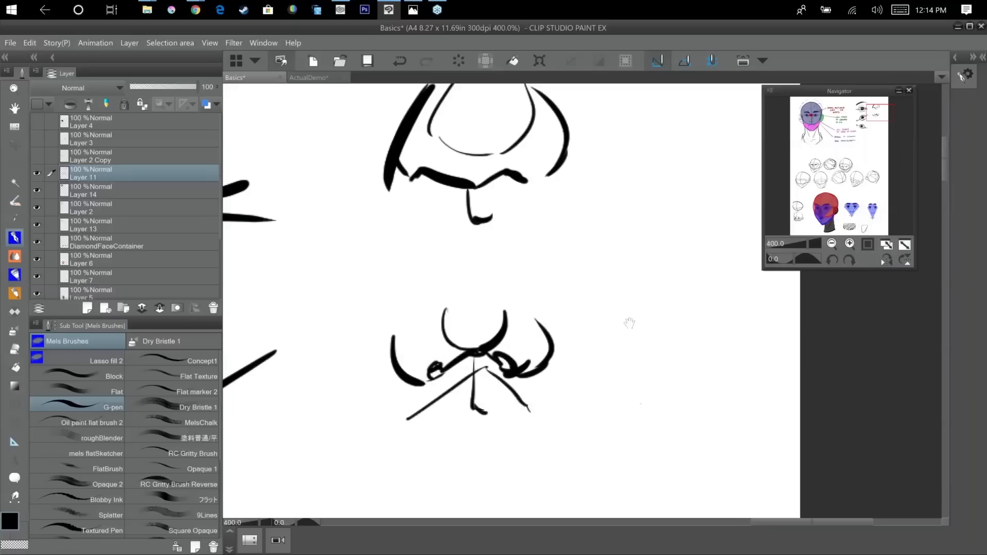
Draw a downturned nose below the others, with angular wings, a pointed tip, bridge hatching and a V-shaped guide beneath.
scroll(632, 221, "down", 5)
mouse_move(423, 300)
left_mouse_down()
mouse_move(404, 336)
mouse_move(458, 380)
left_mouse_up()
mouse_move(462, 380)
left_mouse_down()
mouse_move(489, 356)
mouse_move(504, 303)
left_mouse_up()
left_click_drag(409, 370, 454, 421)
left_click_drag(520, 374, 461, 424)
mouse_move(463, 280)
left_mouse_down()
mouse_move(439, 354)
mouse_move(485, 353)
mouse_move(450, 337)
mouse_move(467, 312)
mouse_move(461, 333)
left_mouse_up()
mouse_move(476, 296)
left_mouse_down()
mouse_move(469, 335)
mouse_move(485, 328)
left_mouse_up()
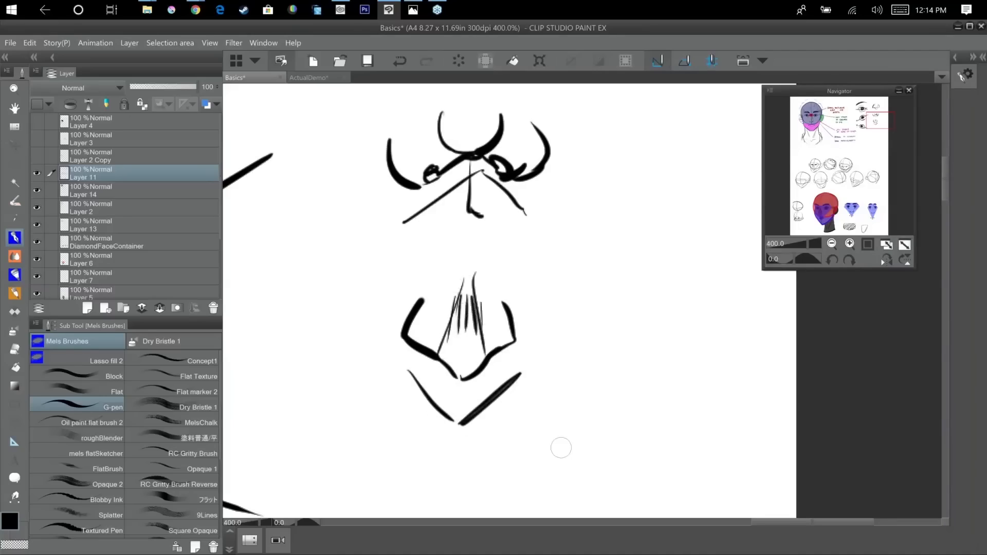
Draw a front-view mouth below the noses, with dark corners, a nearly straight centre line, a peaked upper lip and lower-lip curve.
scroll(561, 448, "down", 2)
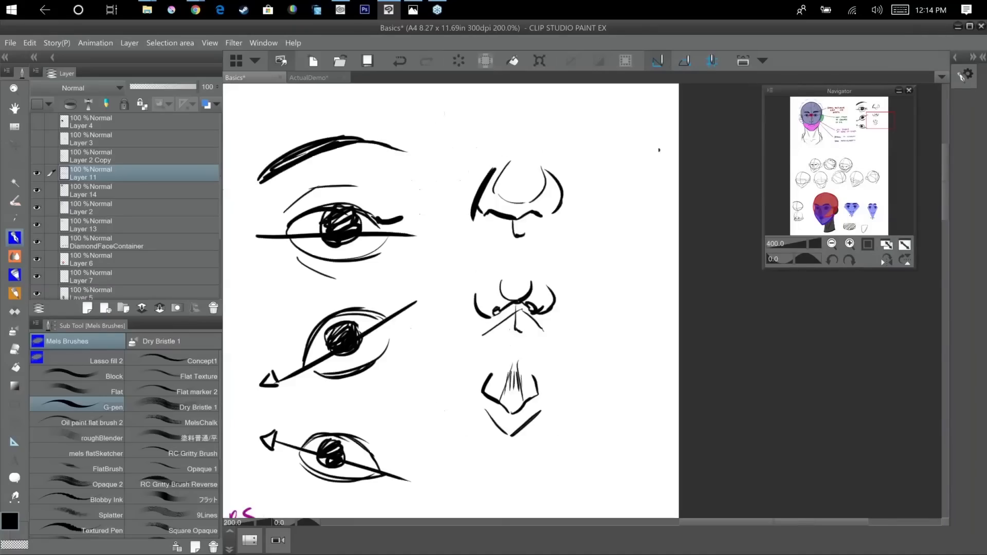
scroll(515, 392, "down", 1)
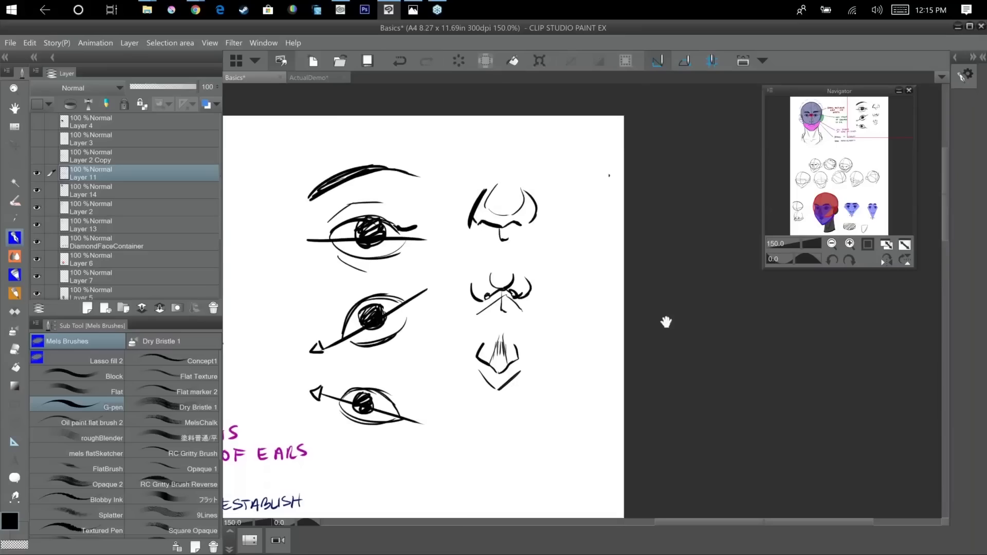
scroll(665, 323, "down", 4)
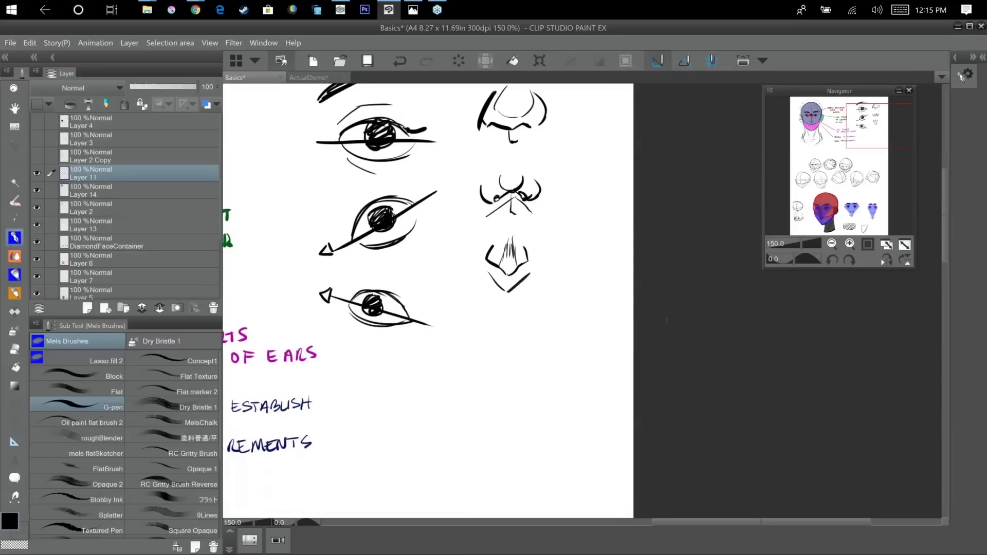
scroll(667, 320, "up", 1)
left_click_drag(597, 376, 670, 268)
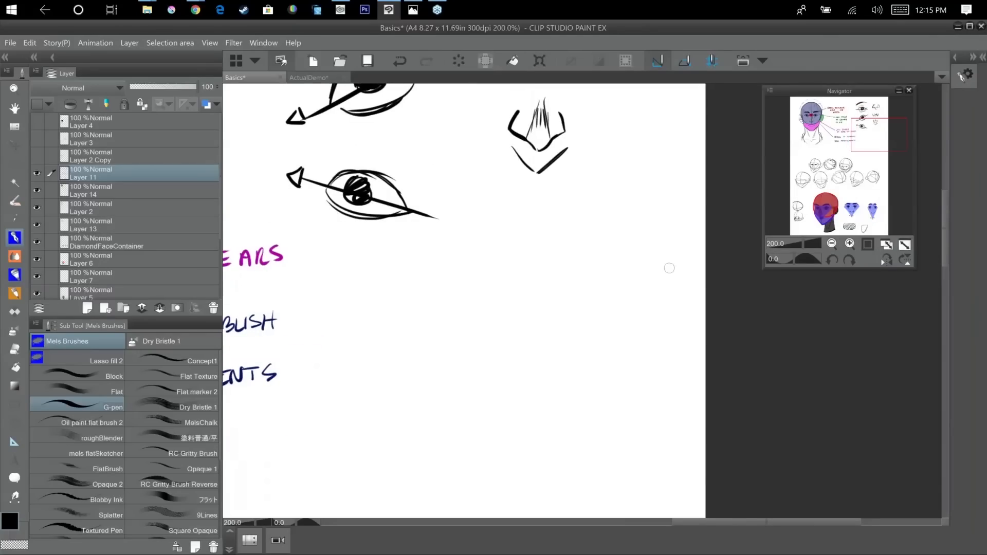
left_click_drag(648, 291, 683, 200)
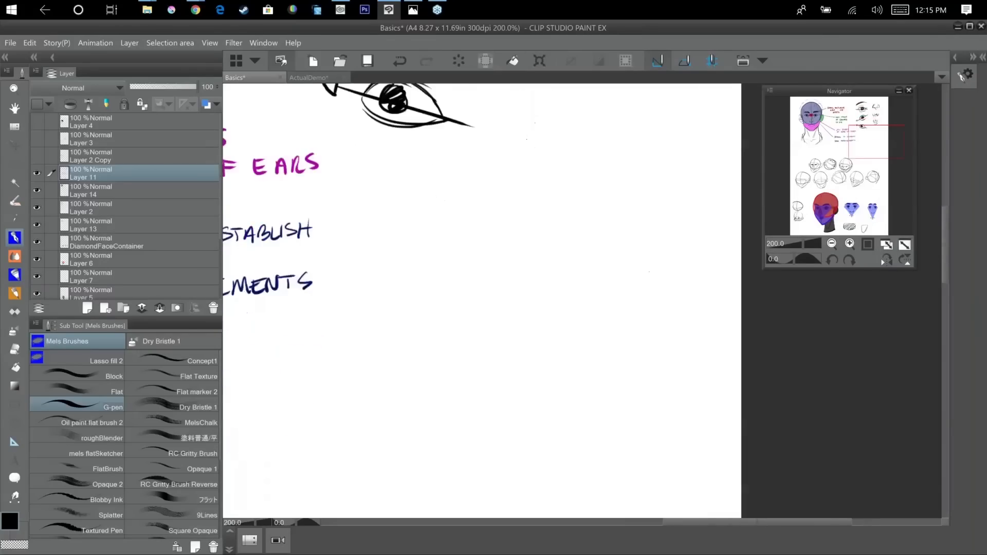
scroll(649, 272, "up", 2)
mouse_move(396, 304)
left_mouse_down()
mouse_move(407, 296)
mouse_move(468, 307)
mouse_move(586, 305)
left_mouse_up()
mouse_move(430, 328)
left_mouse_down()
mouse_move(518, 346)
mouse_move(548, 340)
left_mouse_up()
left_click_drag(432, 286, 471, 265)
left_click_drag(472, 270, 512, 268)
left_click_drag(521, 265, 556, 291)
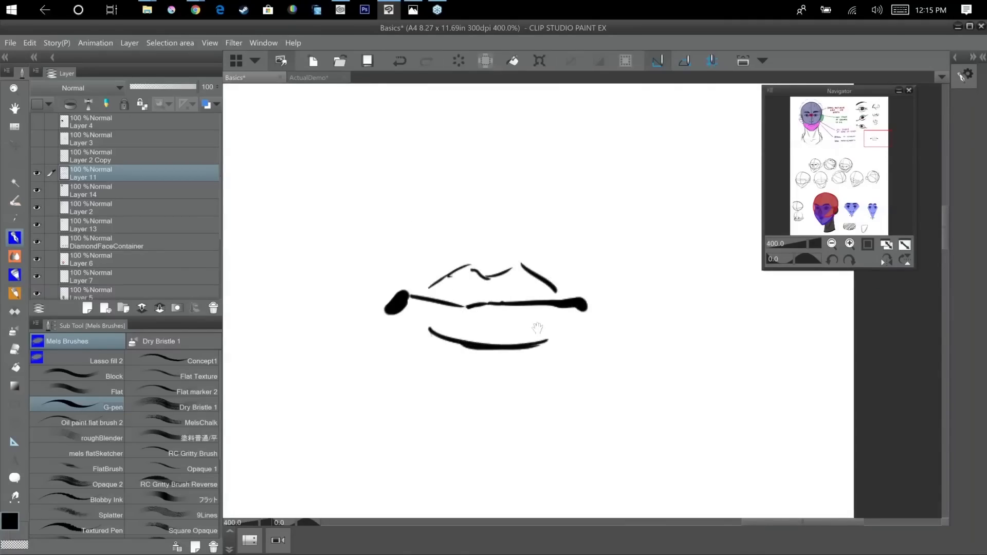
Draw a second mouth below the first, with its centre line dipping into a V, a peaked upper lip and full lower lip.
left_click_drag(537, 329, 412, 254)
mouse_move(345, 382)
left_mouse_down()
mouse_move(438, 418)
mouse_move(510, 386)
left_mouse_up()
mouse_move(376, 376)
left_mouse_down()
mouse_move(411, 358)
mouse_move(452, 357)
mouse_move(477, 386)
left_mouse_up()
mouse_move(487, 411)
left_mouse_down()
mouse_move(476, 433)
mouse_move(431, 454)
left_mouse_up()
left_click_drag(391, 433, 433, 451)
Draw a third mouth beside the others, with its centre line peaking upward, an arched upper lip, short lower lip and dark corners.
mouse_move(576, 360)
left_mouse_down()
mouse_move(562, 298)
mouse_move(503, 295)
left_mouse_up()
mouse_move(483, 226)
left_mouse_down()
mouse_move(539, 192)
mouse_move(579, 217)
mouse_move(529, 161)
mouse_move(579, 195)
left_mouse_up()
mouse_move(509, 252)
left_mouse_down()
mouse_move(568, 243)
mouse_move(512, 252)
left_mouse_up()
left_click_drag(587, 285, 592, 298)
left_click_drag(591, 232, 594, 231)
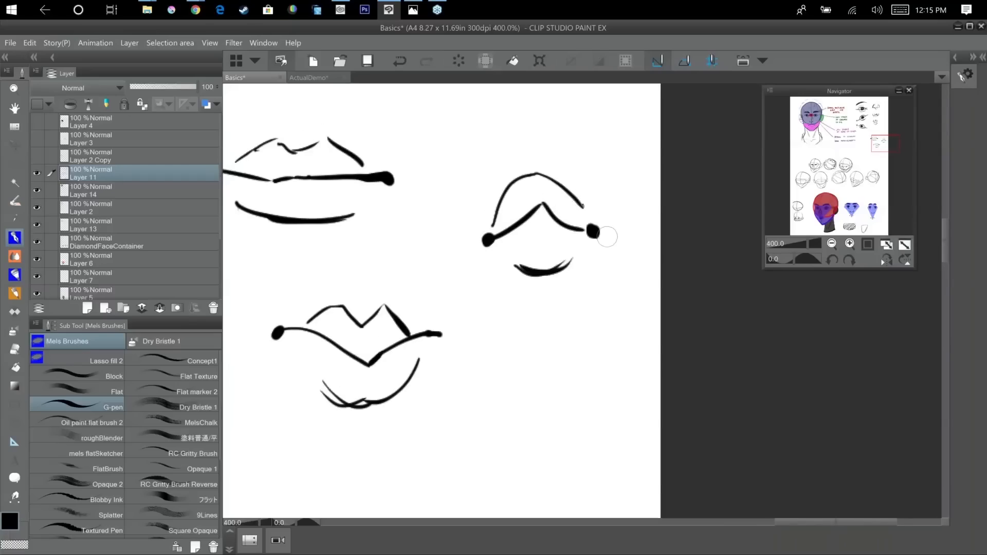
Review the eye, nose and mouth studies together with the construction heads on the whole page.
scroll(607, 237, "down", 3)
left_click_drag(686, 457, 686, 470)
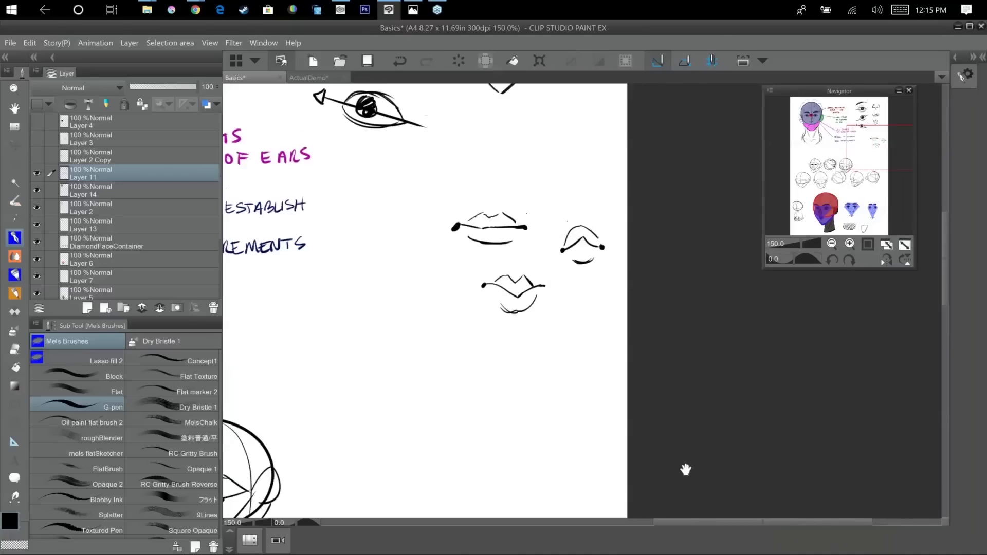
left_click_drag(667, 366, 687, 480)
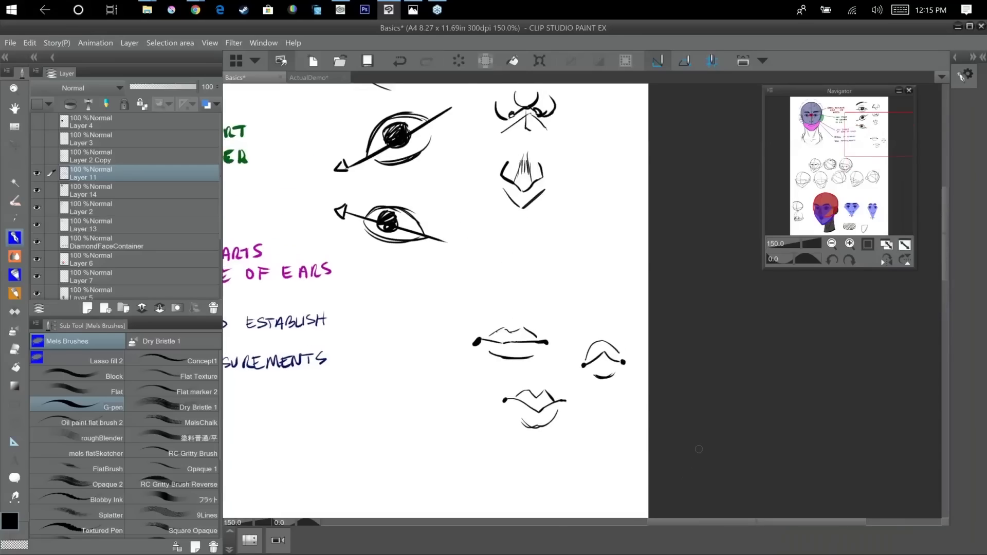
left_click_drag(664, 280, 690, 394)
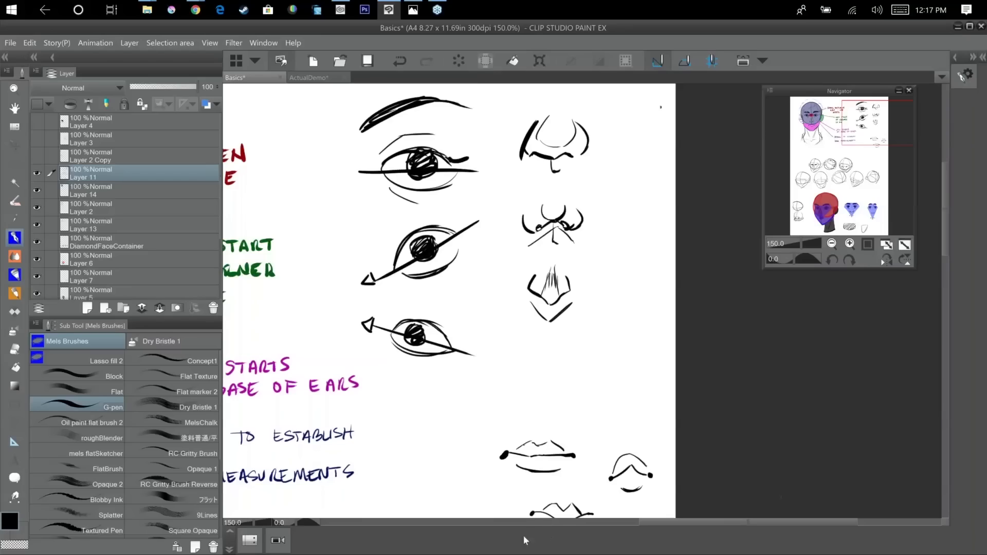
left_click_drag(603, 392, 679, 275)
scroll(585, 271, "down", 2)
scroll(586, 271, "down", 2)
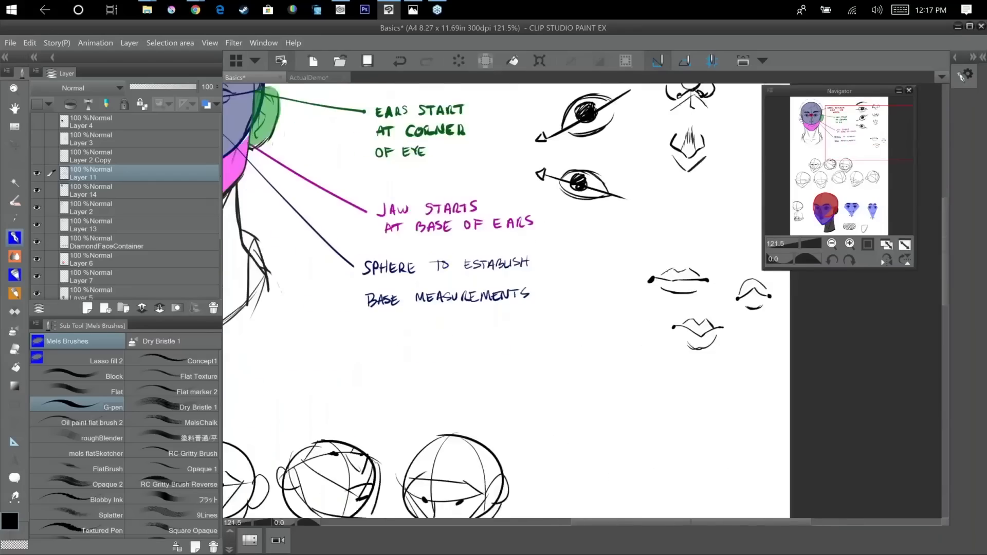
scroll(570, 323, "down", 4)
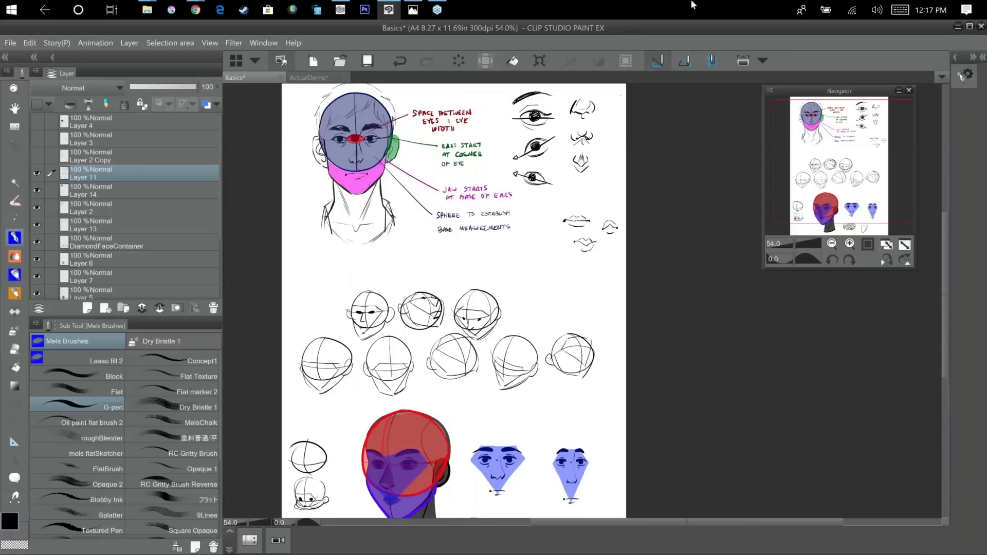
Switch to the ActualDemo document and show the analyzingReference layer folder.
left_click(345, 79)
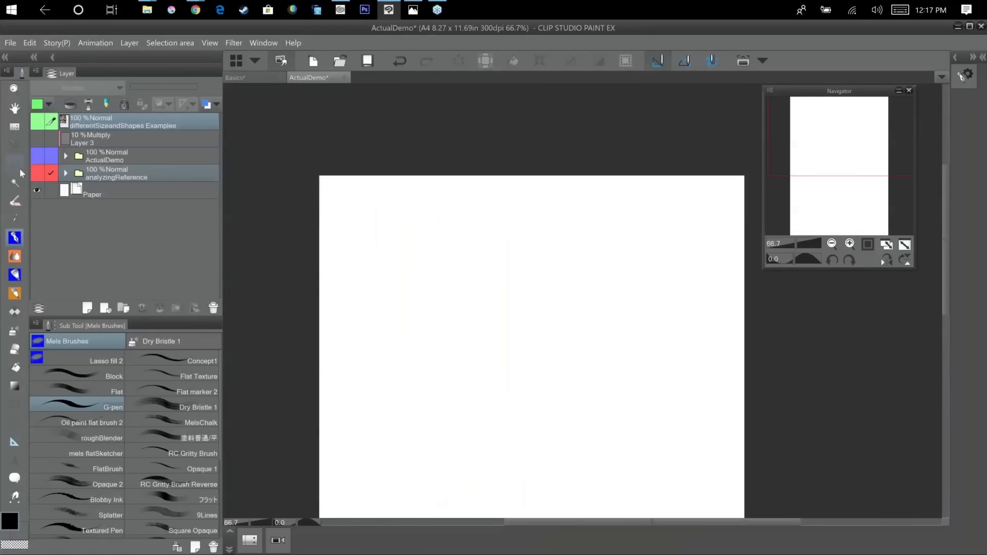
left_click(38, 173)
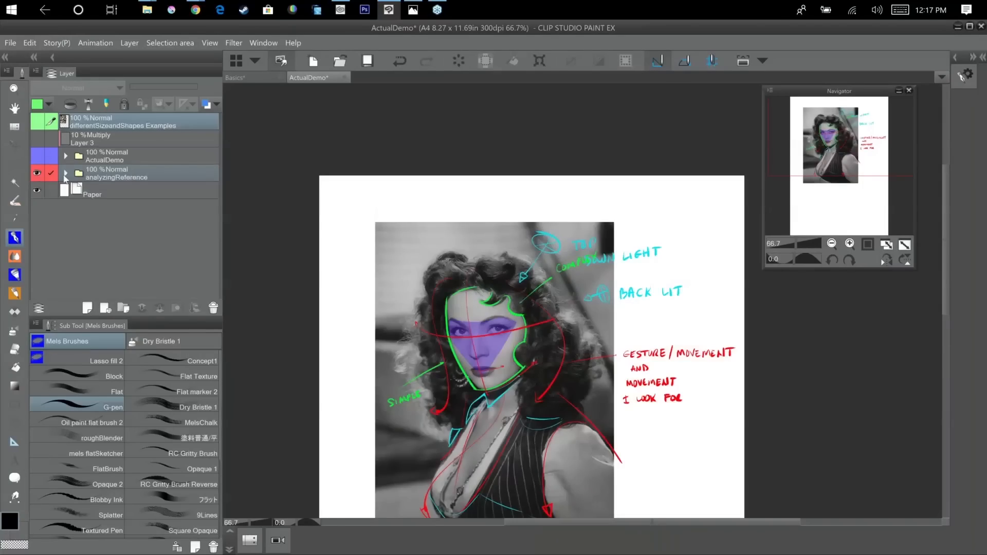
Expand the analyzingReference folder and hide its Light Direction, Gesture/Movement, simple/complex and face Container layers, leaving only the plain portrait reference.
left_click(65, 173)
left_click(37, 190)
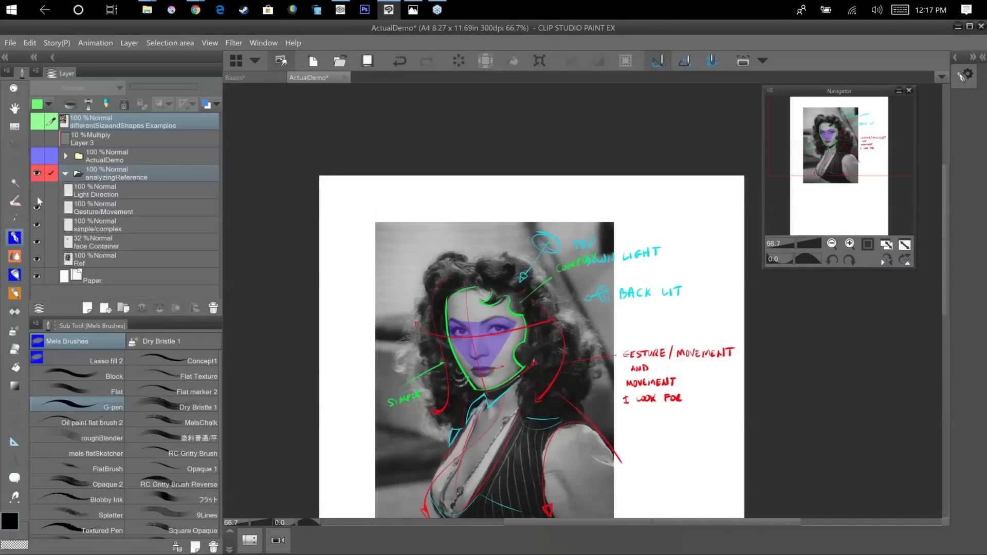
left_click(37, 208)
left_click(37, 225)
left_click(37, 241)
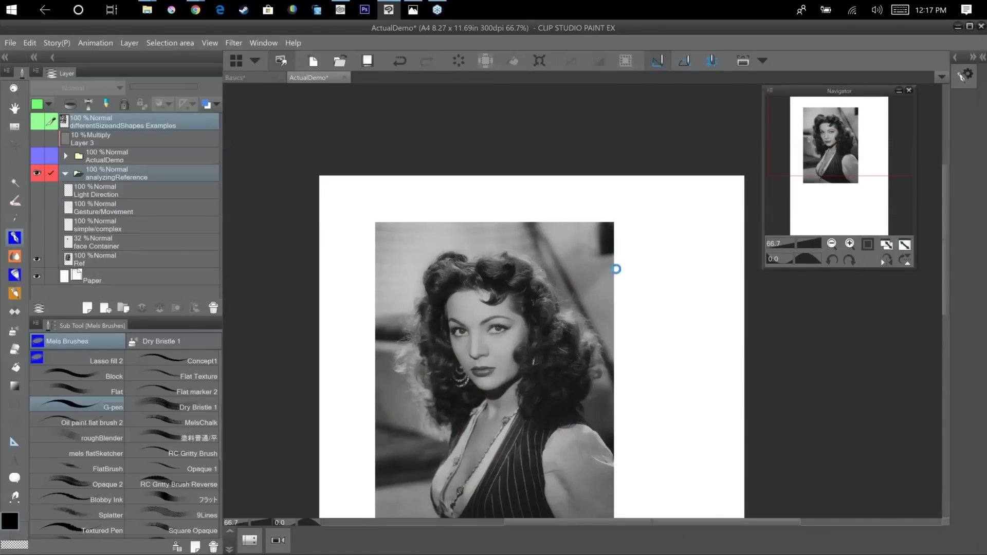
left_click_drag(616, 291, 615, 181)
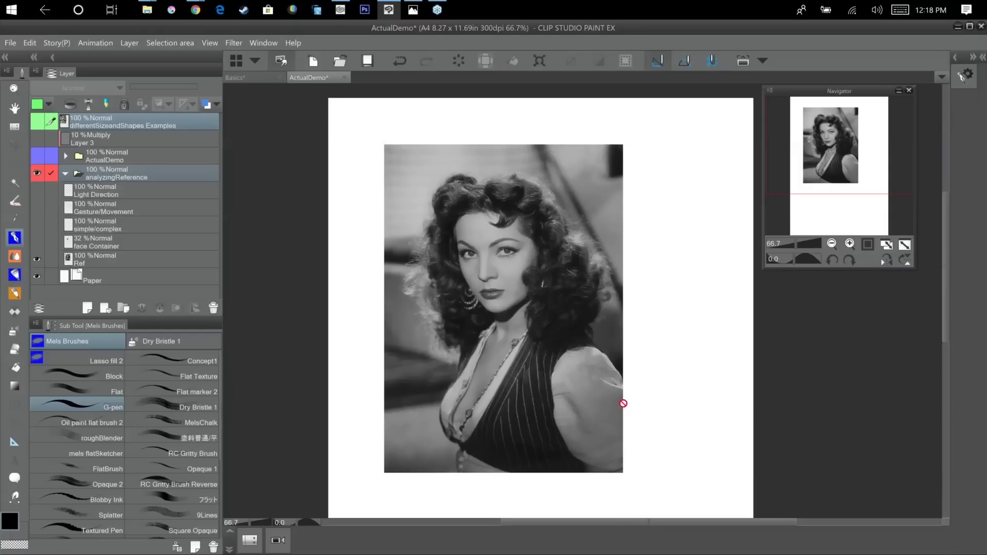
Show the analysis overlays on the portrait one at a time: face Container, simple/complex, Gesture/Movement, and Light Direction.
left_click(37, 243)
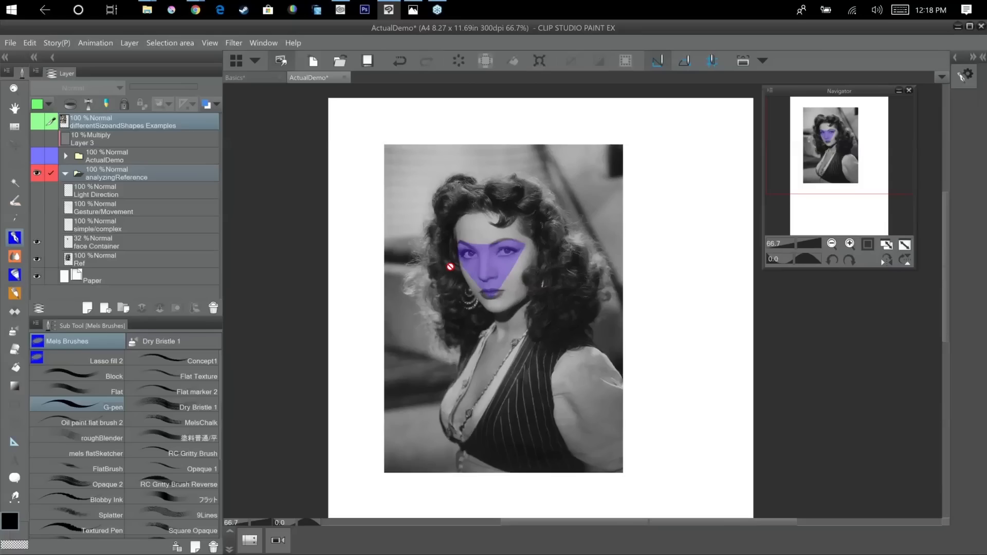
scroll(483, 286, "up", 1)
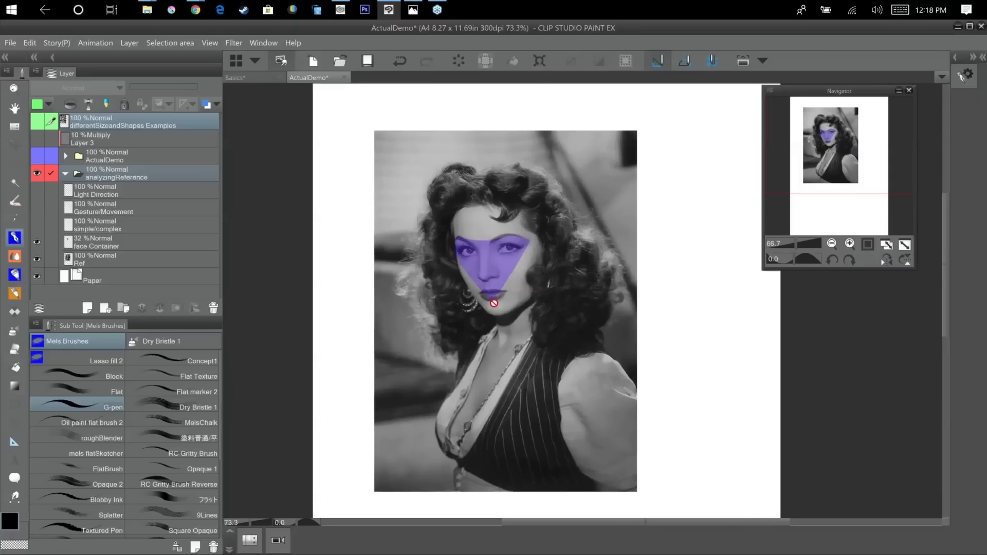
scroll(494, 303, "up", 2)
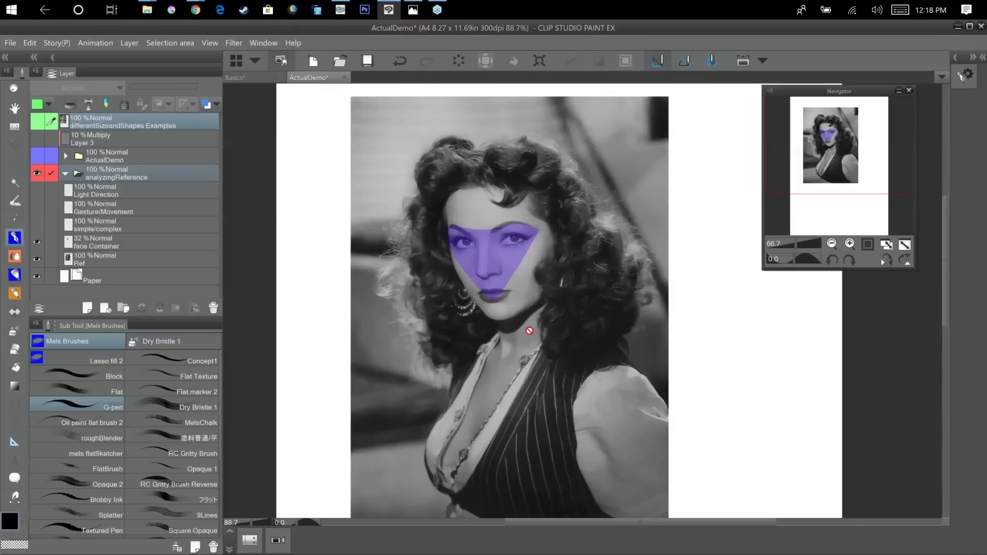
scroll(536, 231, "up", 1)
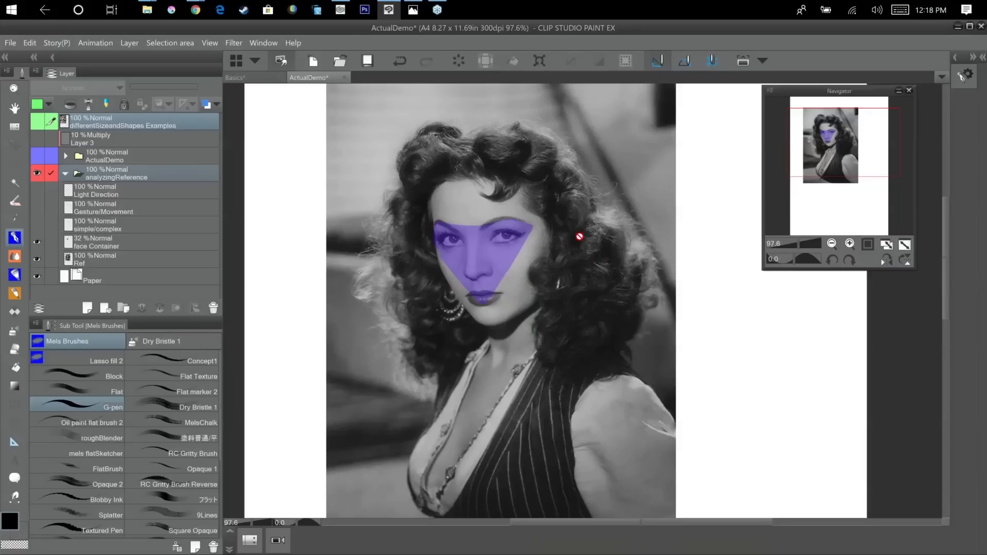
left_click(37, 225)
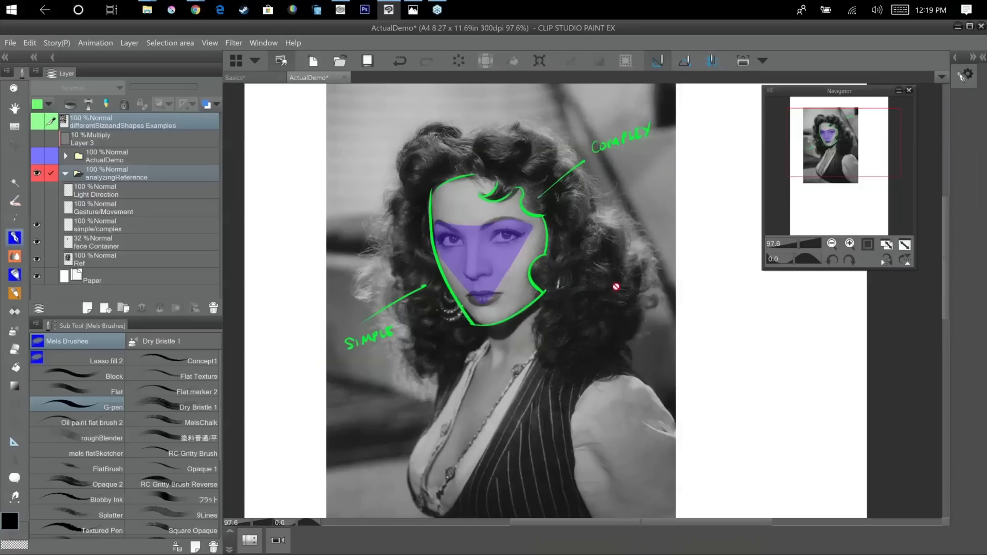
left_click(37, 206)
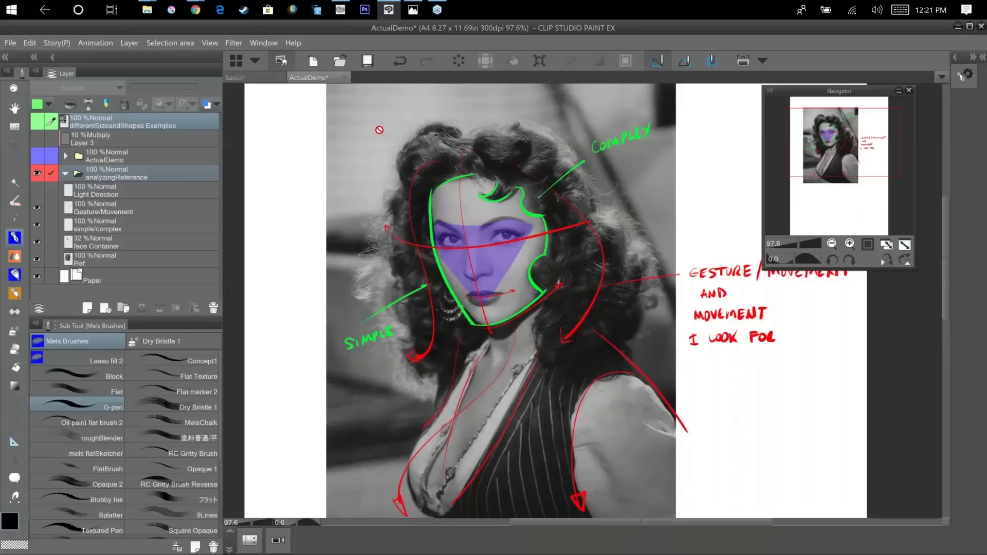
left_click(37, 190)
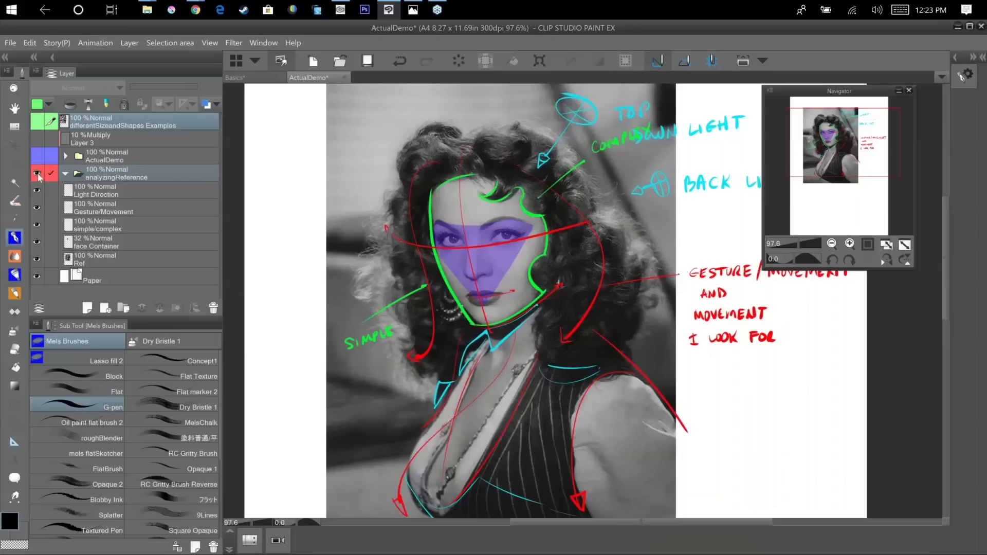
Collapse and hide the analyzingReference folder, and show the ActualDemo folder with its small reference and block-in sketch.
left_click(65, 175)
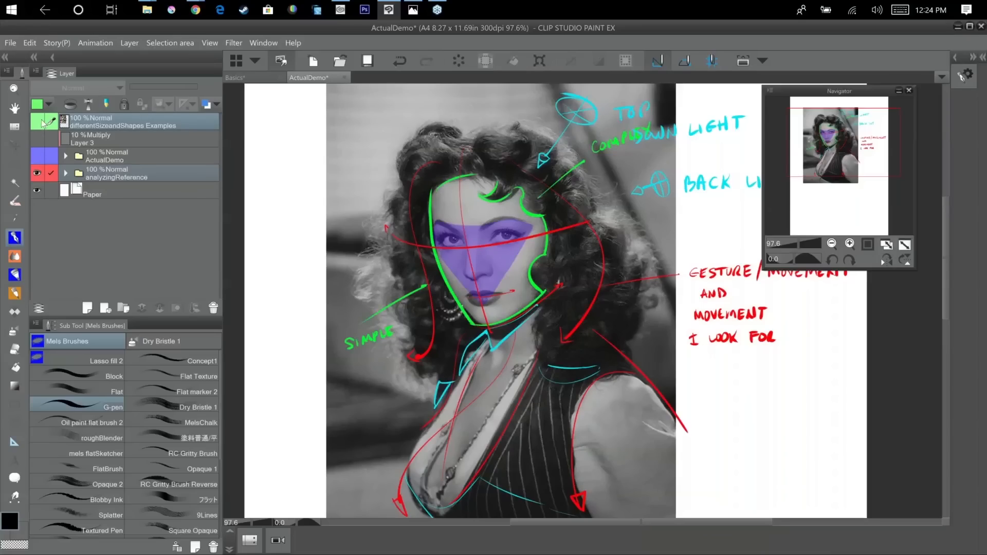
left_click(37, 155)
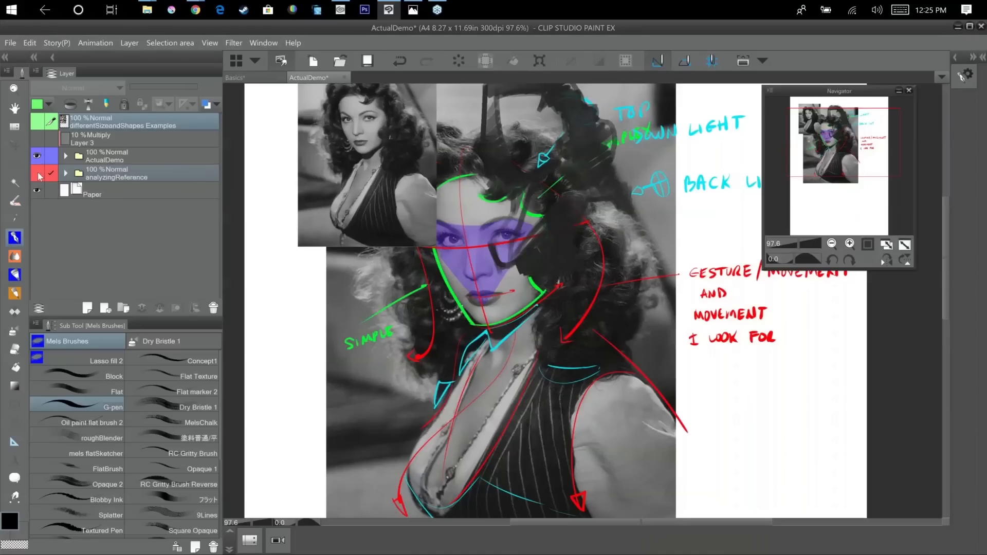
left_click(37, 173)
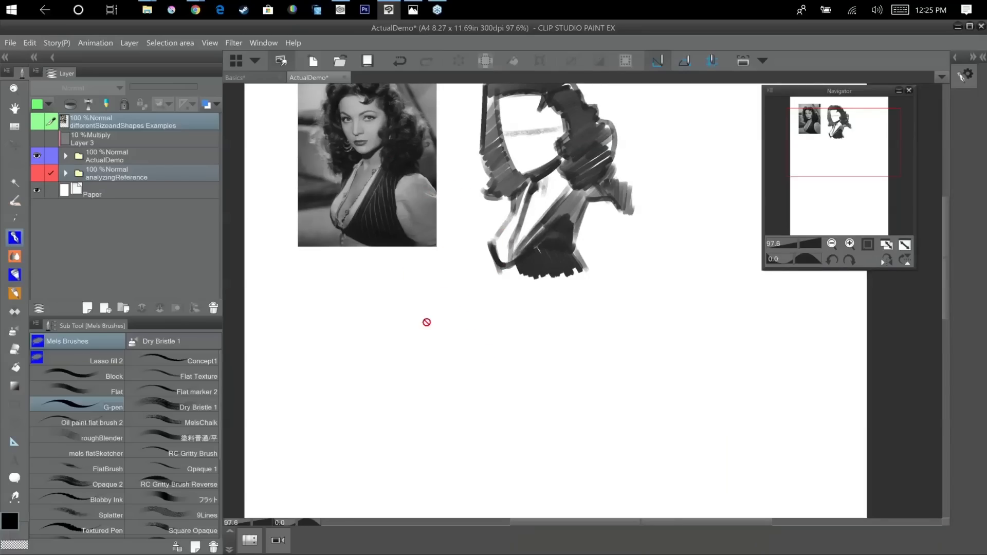
key("space")
mouse_move(425, 308)
left_mouse_down()
mouse_move(494, 417)
mouse_move(487, 401)
left_mouse_up()
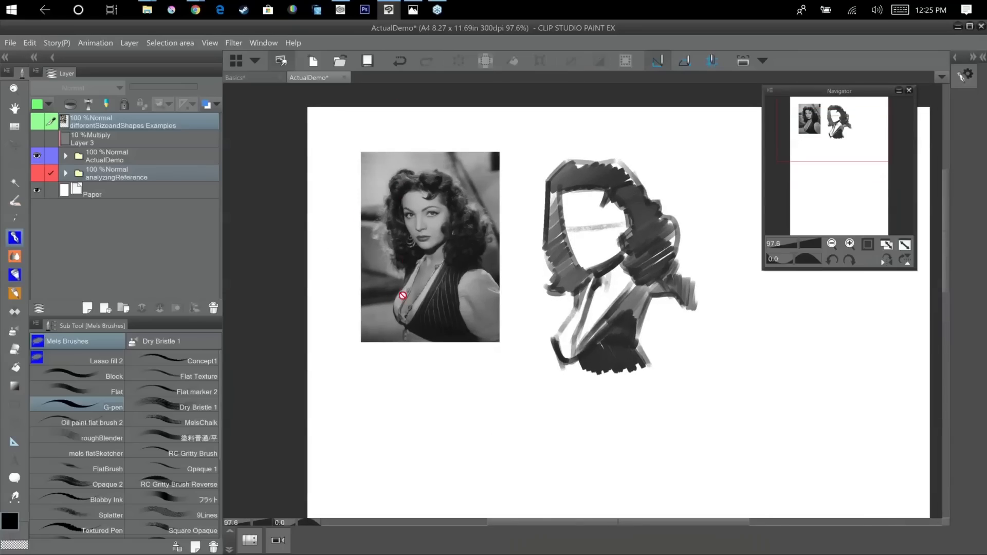
Show the differentSizeandShapes Examples layer to examine the varied head shapes in the photo grid, and hide it again.
left_click(38, 123)
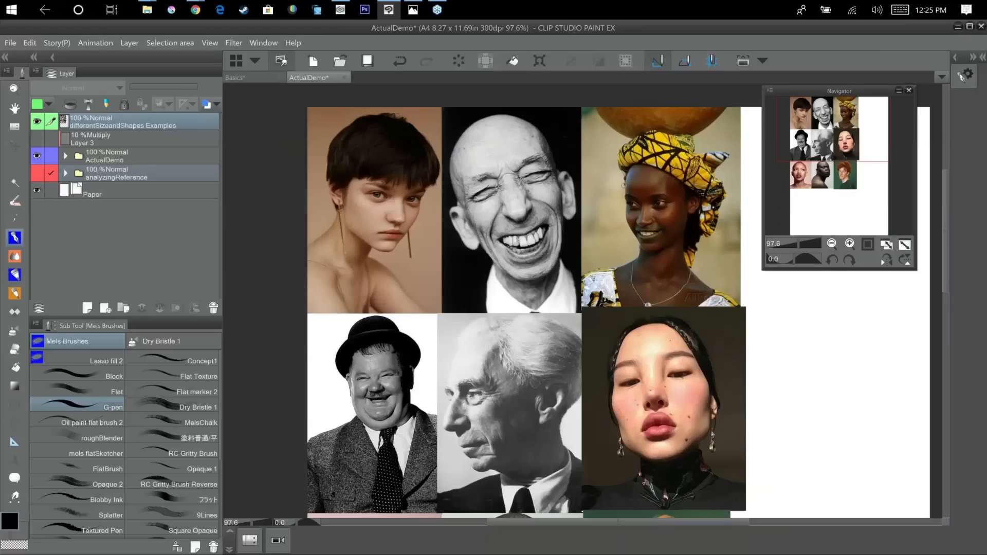
scroll(627, 189, "down", 1)
scroll(625, 185, "down", 1)
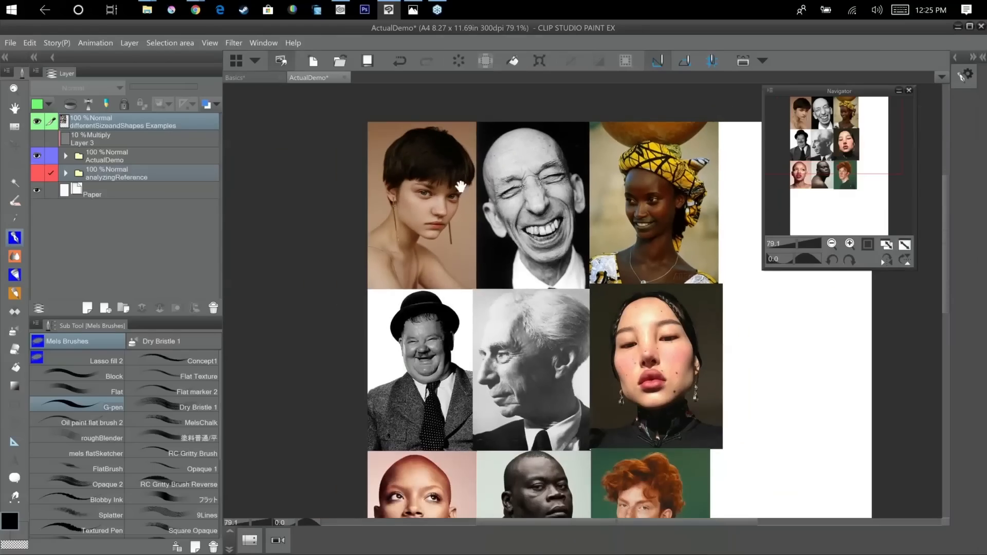
left_click_drag(461, 186, 381, 127)
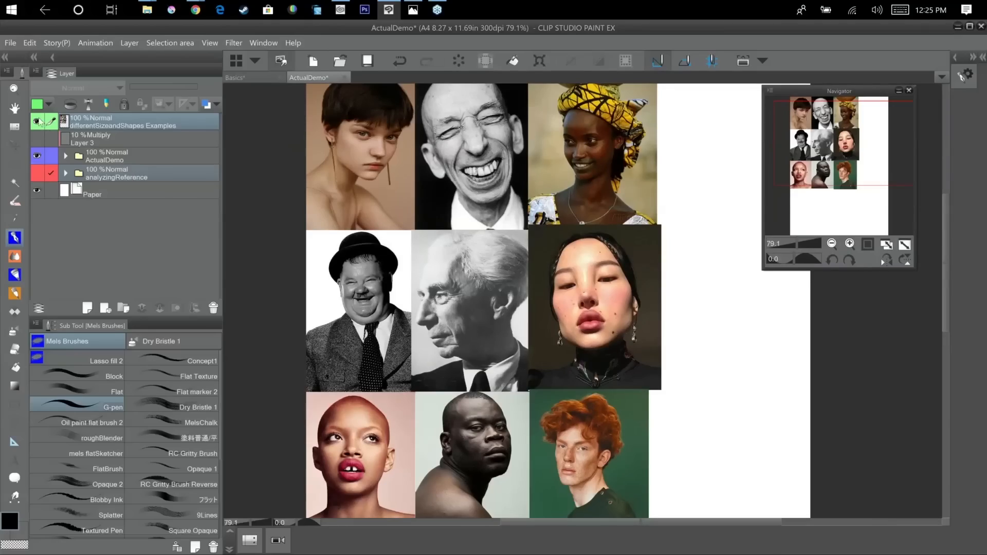
left_click(36, 125)
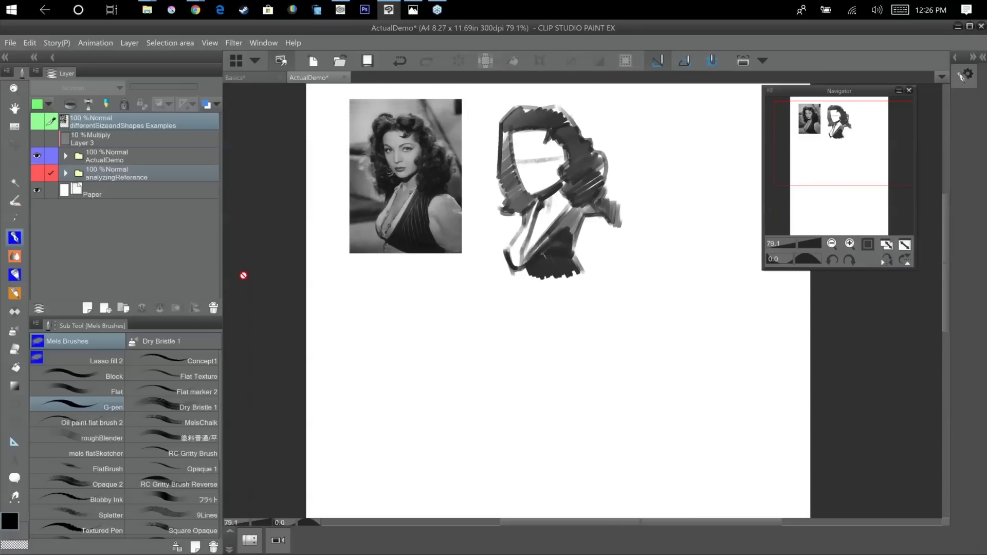
Expand the ActualDemo folder and select the first Block 10 mins layer, with the reference and sketch in view at 150%.
key("ctrl+alt+0")
key("ctrl+plus")
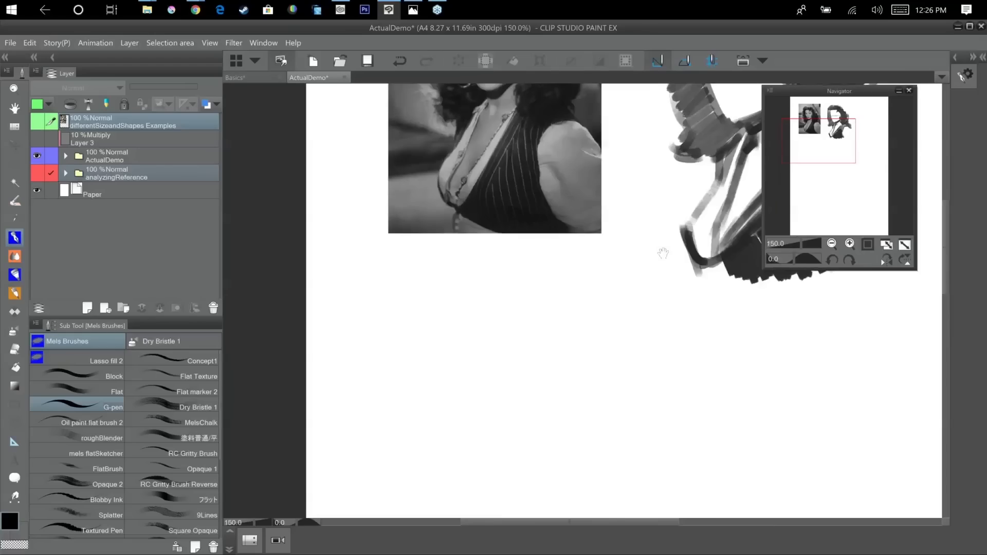
left_click_drag(663, 253, 541, 450)
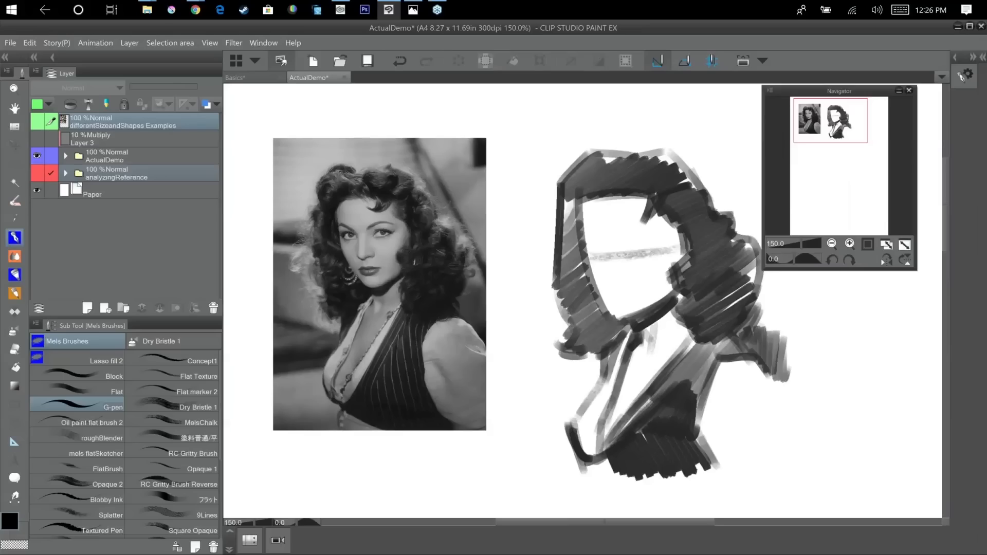
left_click_drag(649, 314, 606, 313)
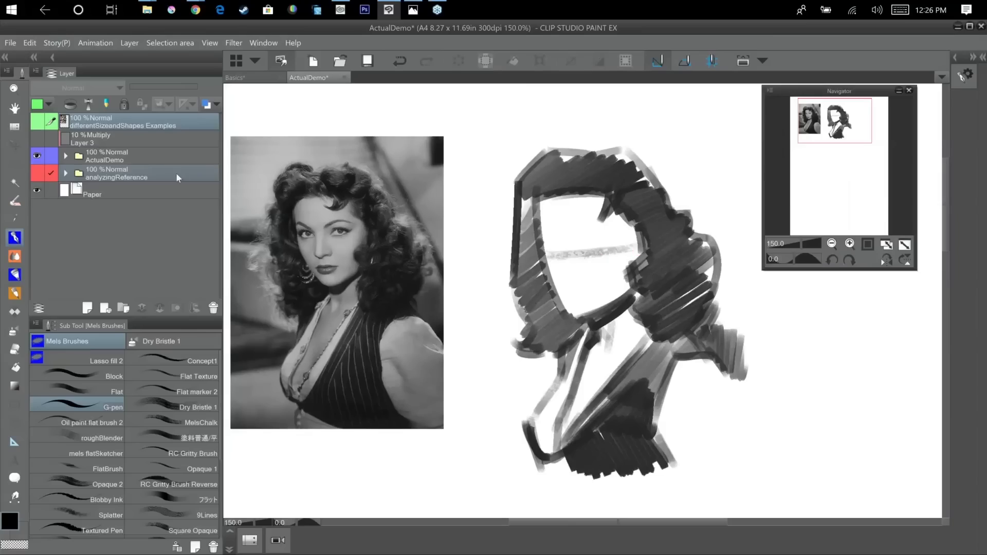
left_click(65, 157)
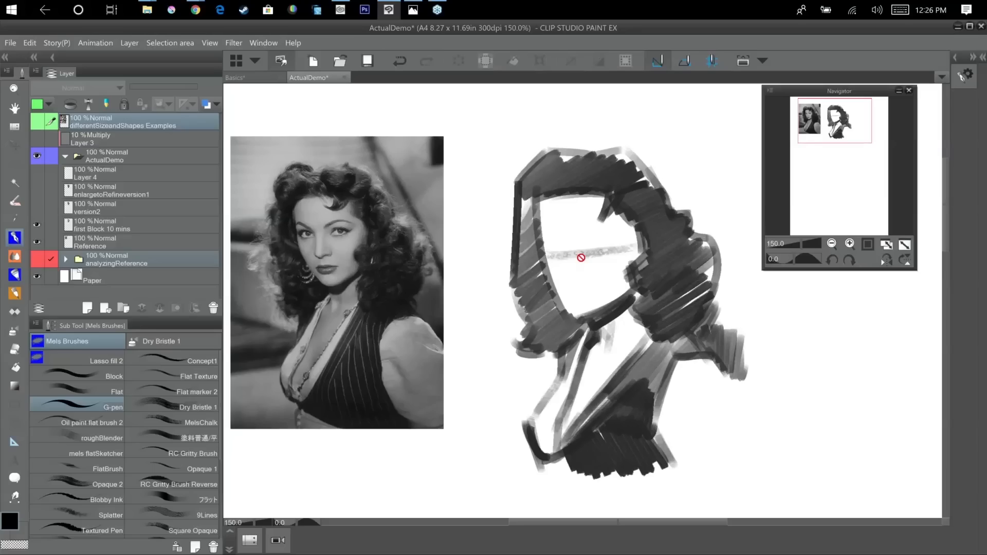
left_click(154, 223)
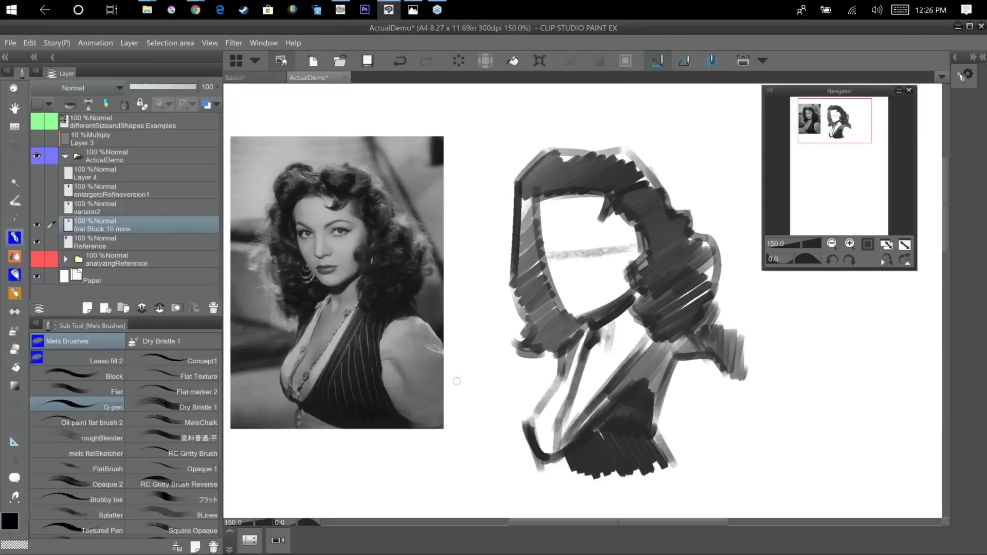
Set the drawing colour to mid grey 8C8C8C and switch to the Block brush, undoing the G-pen test stroke on the face.
left_click(18, 524)
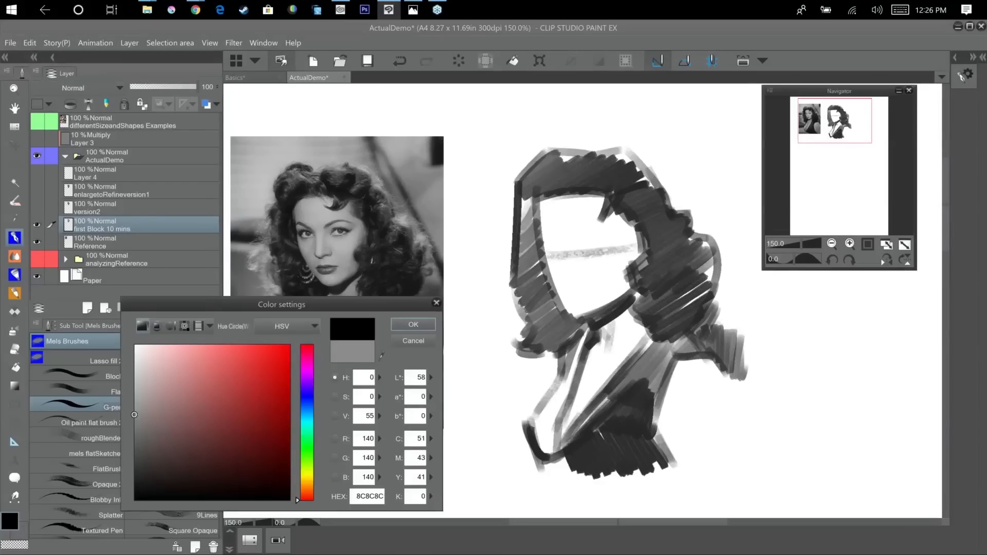
left_click(413, 324)
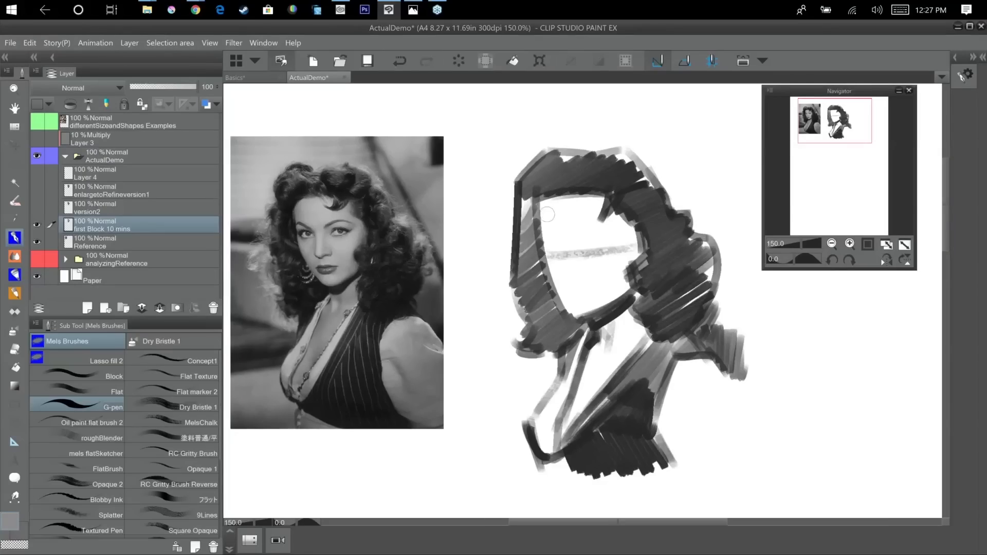
left_click_drag(545, 199, 548, 236)
key("ctrl+z")
left_click(124, 375)
Block in the face, neck, chest and sleeve with light grey strokes, adding extra tone down the face's shadowed edge.
left_click_drag(545, 204, 552, 257)
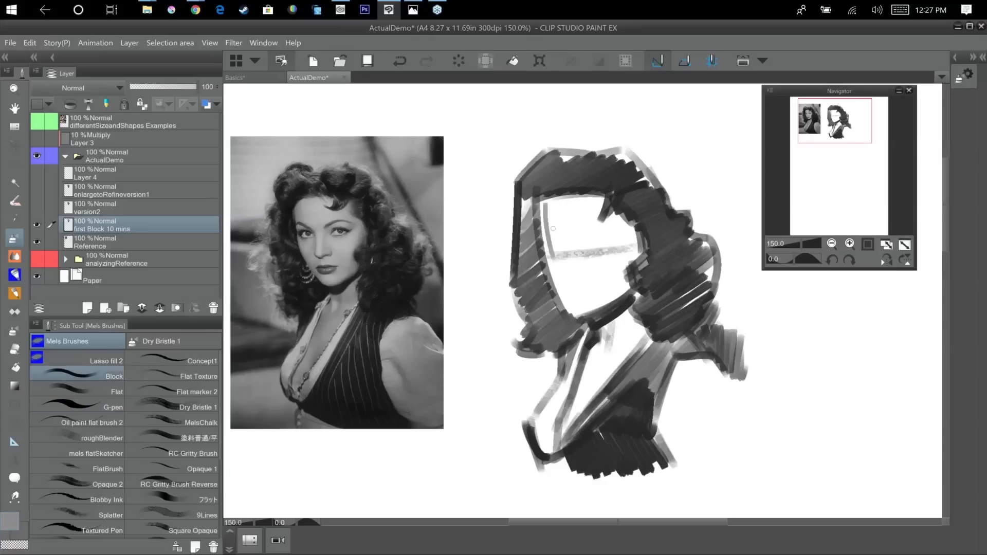
left_click_drag(547, 205, 622, 254)
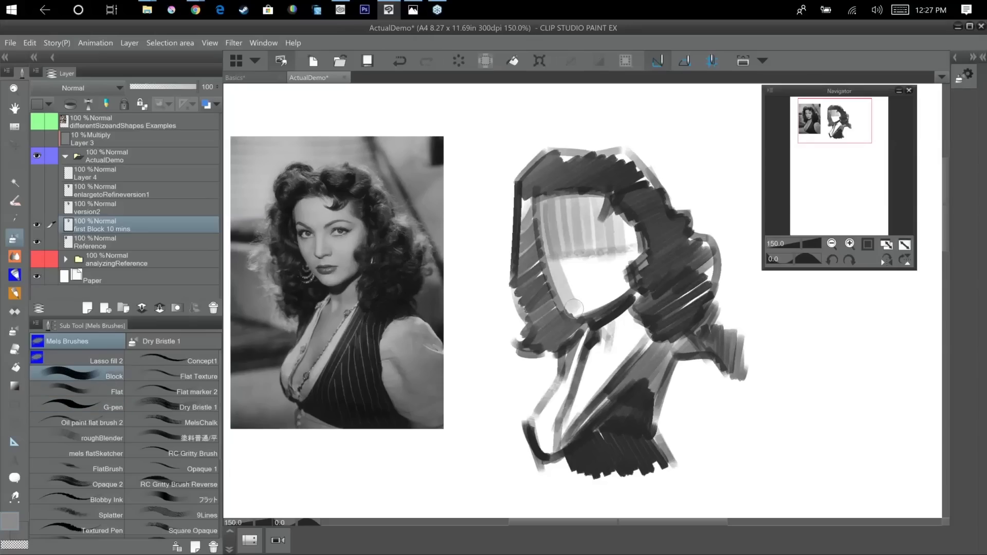
mouse_move(565, 280)
left_mouse_down()
mouse_move(627, 250)
mouse_move(608, 326)
mouse_move(631, 325)
mouse_move(633, 340)
mouse_move(573, 405)
left_mouse_up()
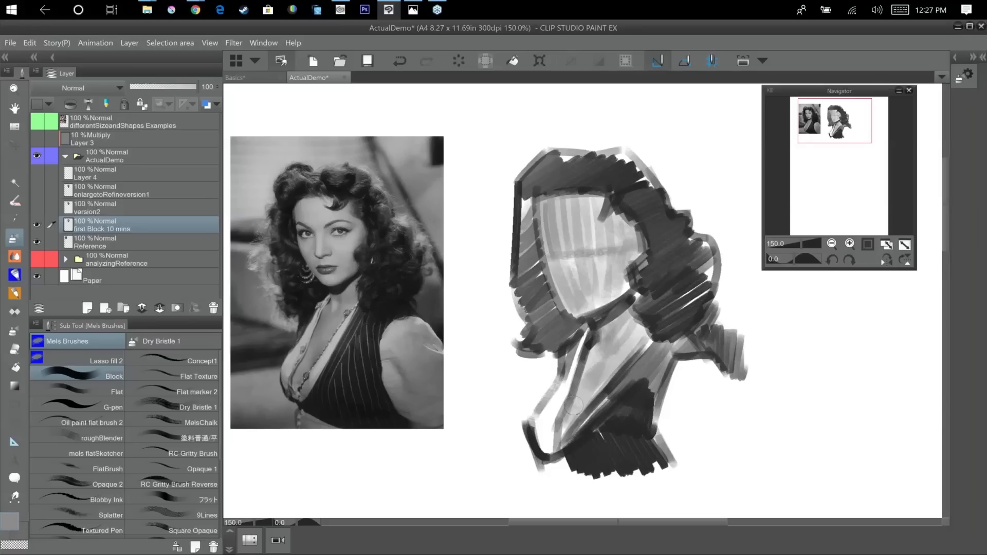
mouse_move(663, 427)
left_mouse_down()
mouse_move(707, 362)
mouse_move(700, 435)
left_mouse_up()
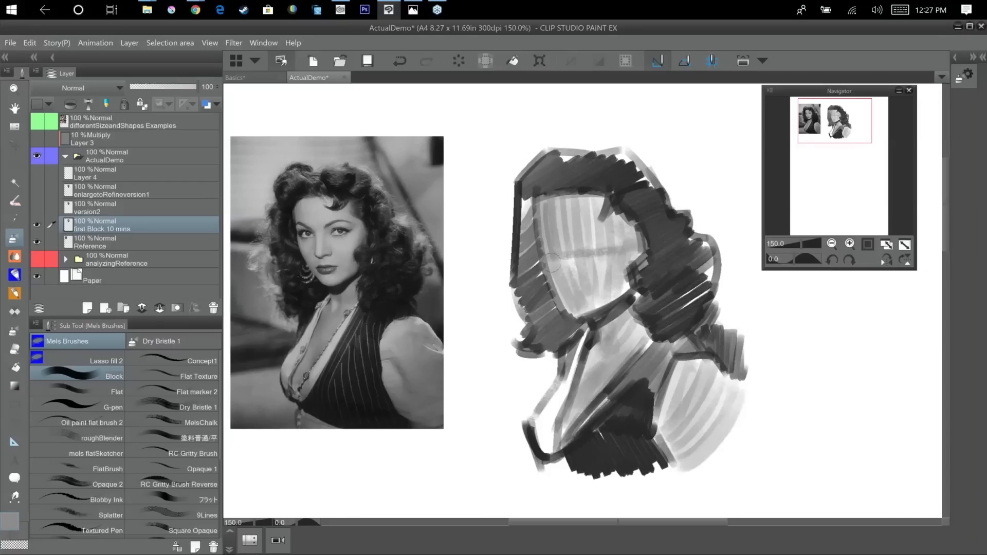
left_click_drag(564, 202, 560, 291)
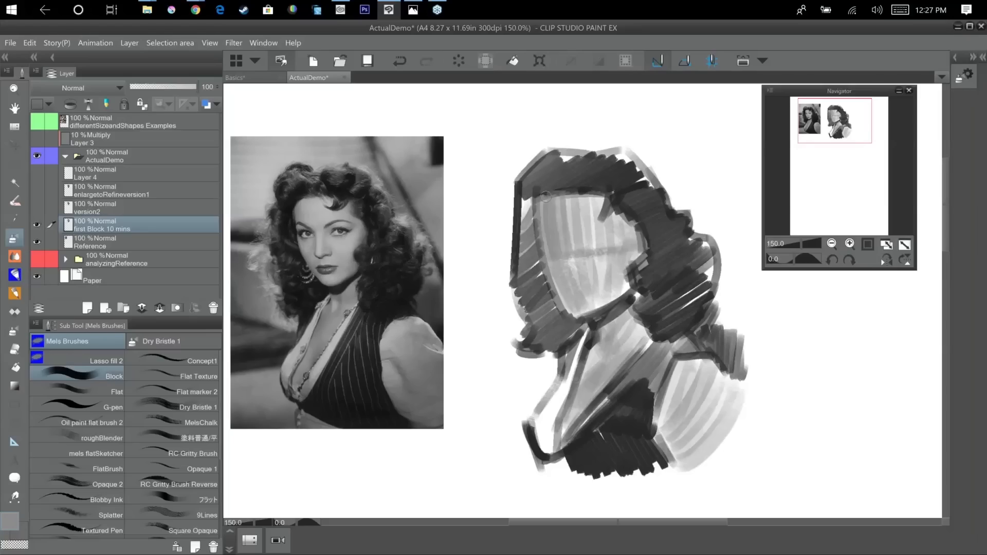
Sample a dark tone from the hair and draw two slanted eyebrows on the blocked-in face.
left_click(519, 202, "alt")
left_click_drag(540, 230, 556, 239)
left_click_drag(580, 235, 625, 220)
left_click(581, 223, "alt")
left_click(657, 189, "alt")
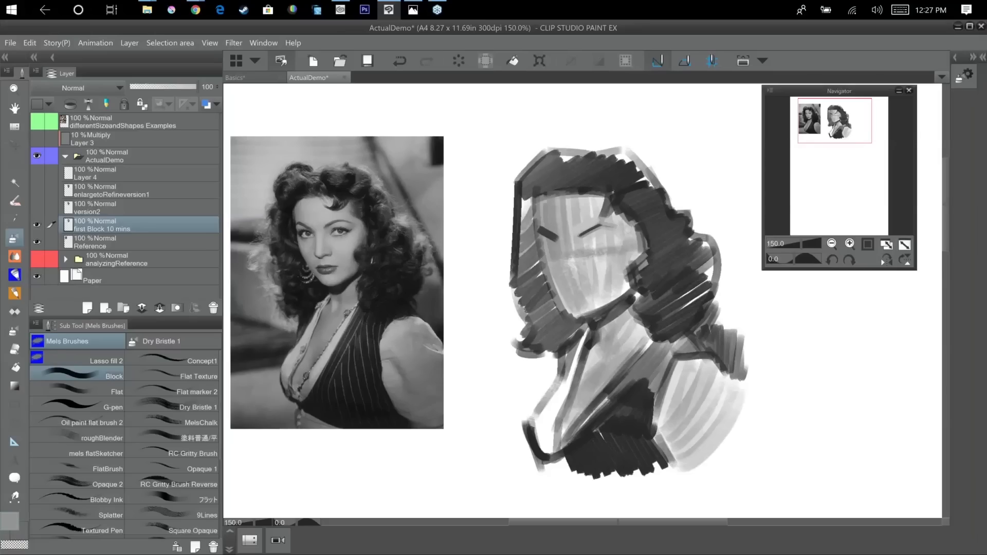
Reduce the brush size and reshape the eyebrow nearest the face's outer hair edge into a thinner dark stroke.
left_click_drag(541, 227, 556, 240)
key("bracketleft")
key("bracketleft")
left_click(635, 297, "alt")
left_click_drag(539, 232, 552, 238)
left_click(540, 236, "alt")
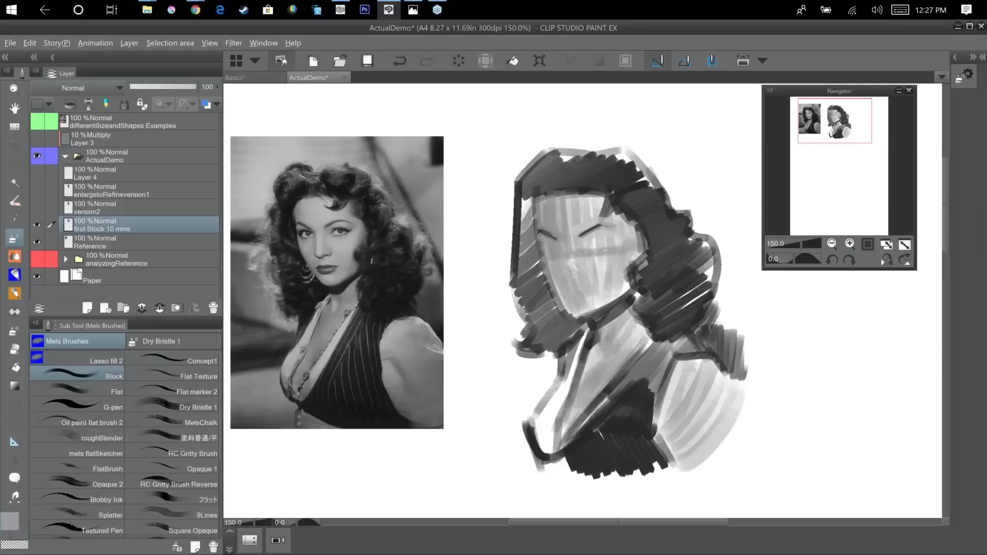
Block in both eye sockets as dark oval shapes beneath the eyebrows.
left_click_drag(591, 242, 594, 247)
left_click(595, 227, "alt")
mouse_move(607, 240)
left_mouse_down()
mouse_move(590, 256)
mouse_move(599, 249)
mouse_move(592, 241)
left_mouse_up()
left_click(619, 234, "alt")
left_click(613, 246, "alt")
left_click(593, 256, "alt")
left_click(597, 245, "alt")
left_click_drag(546, 245, 552, 252)
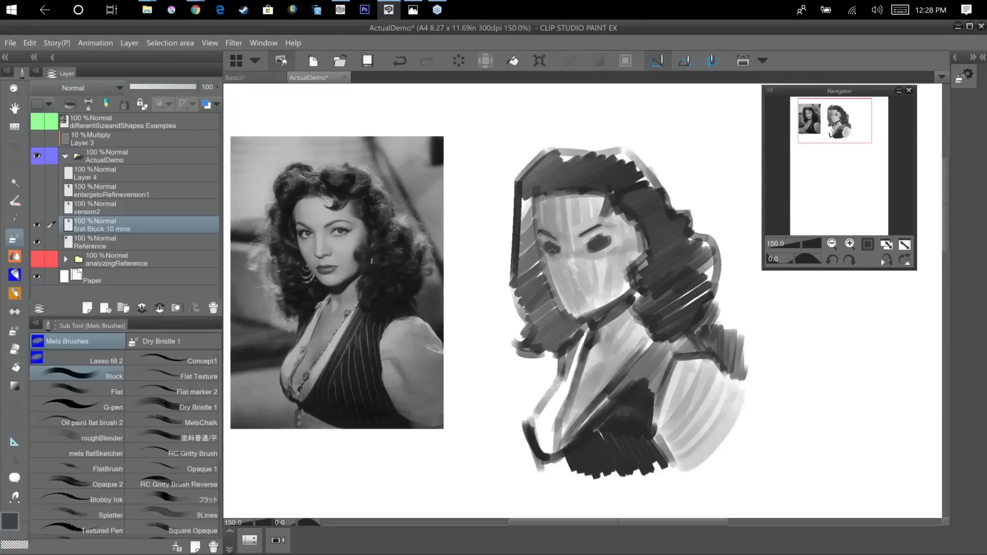
left_click(554, 251, "alt")
left_click(558, 247, "alt")
Sample light greys from the face and paint over the streaky strokes on the forehead and between the eyebrows.
left_click(598, 211, "alt")
left_click(567, 221, "alt")
mouse_move(591, 208)
left_mouse_down()
mouse_move(561, 235)
mouse_move(546, 234)
mouse_move(572, 227)
left_mouse_up()
left_click(557, 218, "alt")
left_click(591, 222, "alt")
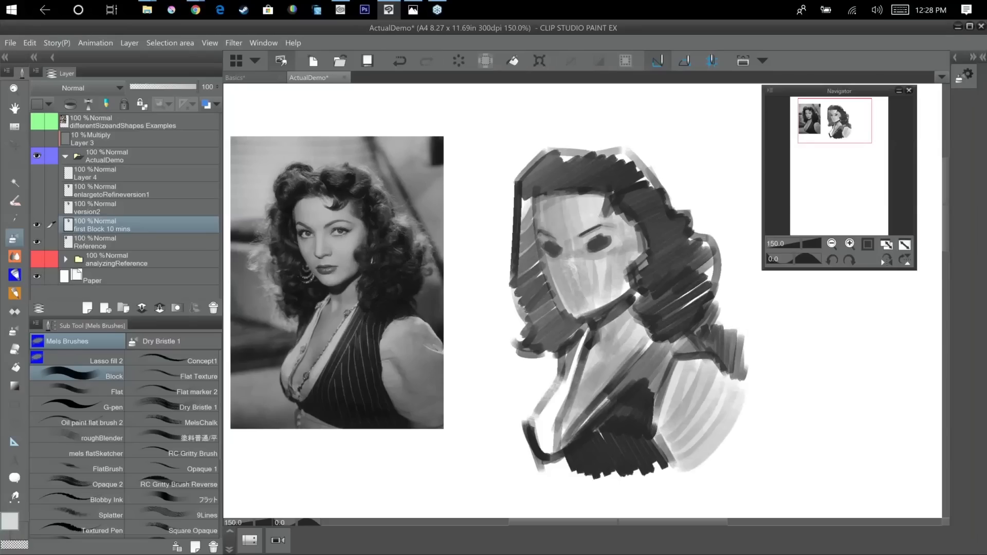
left_click_drag(565, 211, 573, 232)
Even out the tone of the nose bridge, cheek and lower face with sampled light grey strokes.
left_click(592, 273, "alt")
mouse_move(603, 260)
left_mouse_down()
mouse_move(587, 285)
mouse_move(583, 275)
mouse_move(572, 281)
mouse_move(573, 238)
left_mouse_up()
left_click(586, 281, "alt")
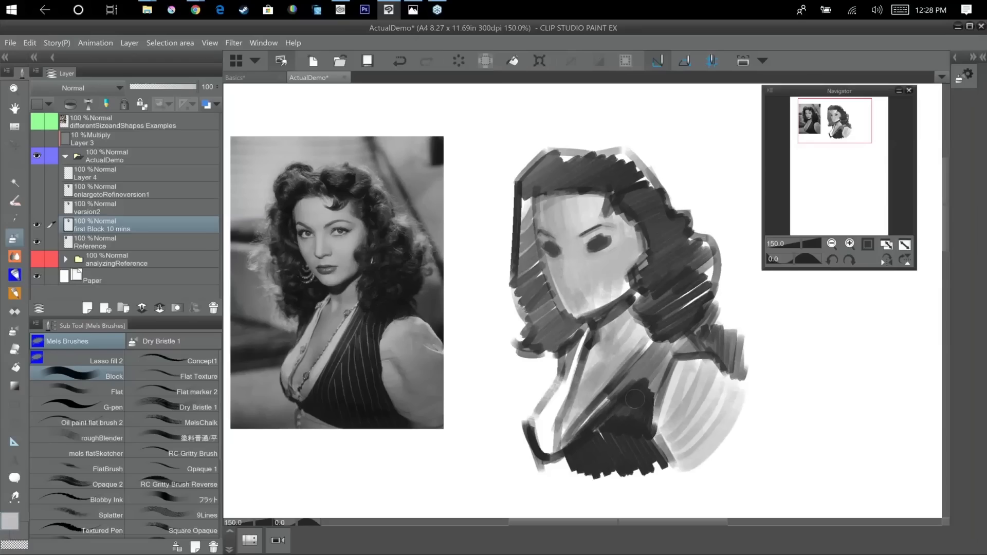
Undo the last stroke, strengthen the dark shadow beneath the jaw, and clean its edge against the neck with sampled greys.
key("ctrl+z")
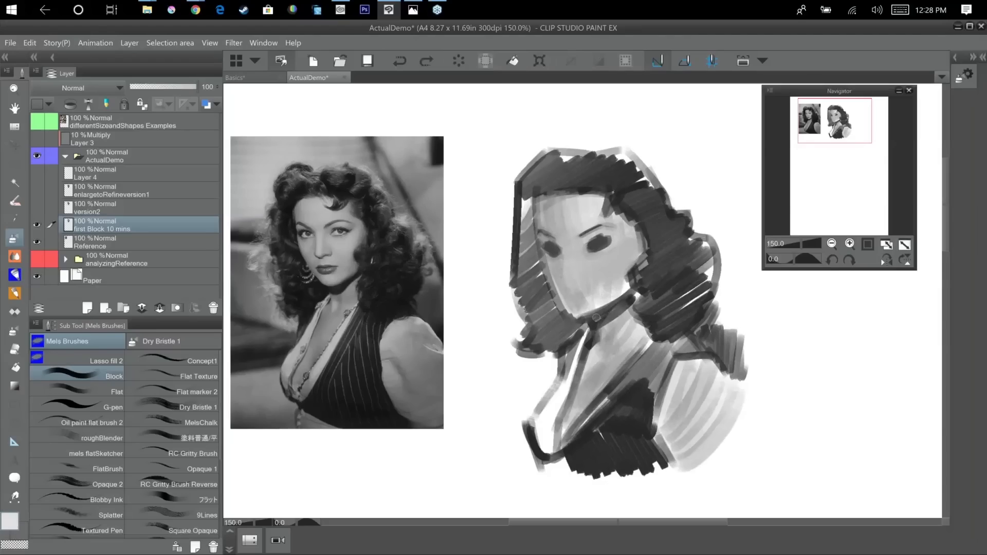
left_click(596, 317, "alt")
mouse_move(596, 317)
left_mouse_down()
mouse_move(637, 300)
mouse_move(628, 320)
mouse_move(641, 303)
left_mouse_up()
left_click(628, 323, "alt")
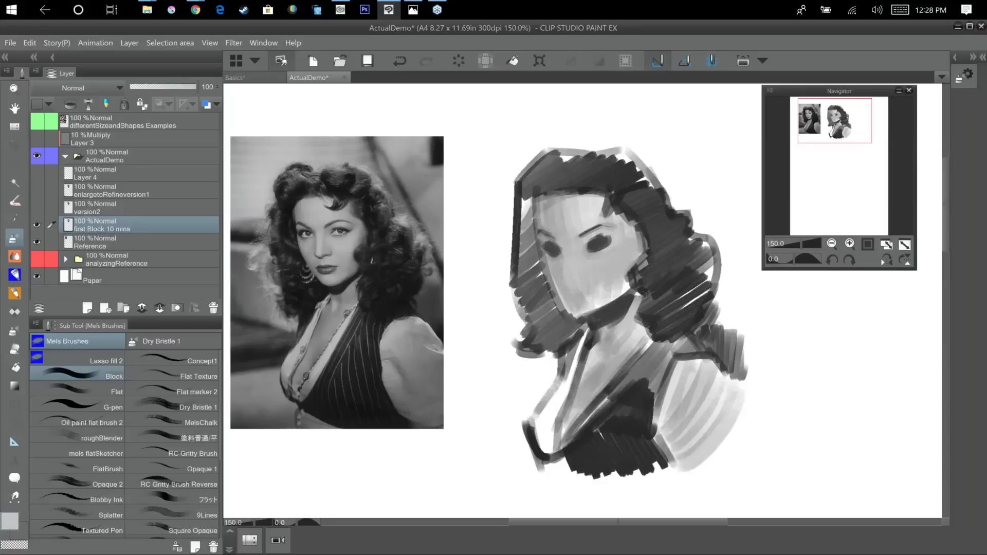
mouse_move(632, 309)
left_mouse_down()
mouse_move(619, 326)
mouse_move(637, 294)
left_mouse_up()
left_click(620, 310, "alt")
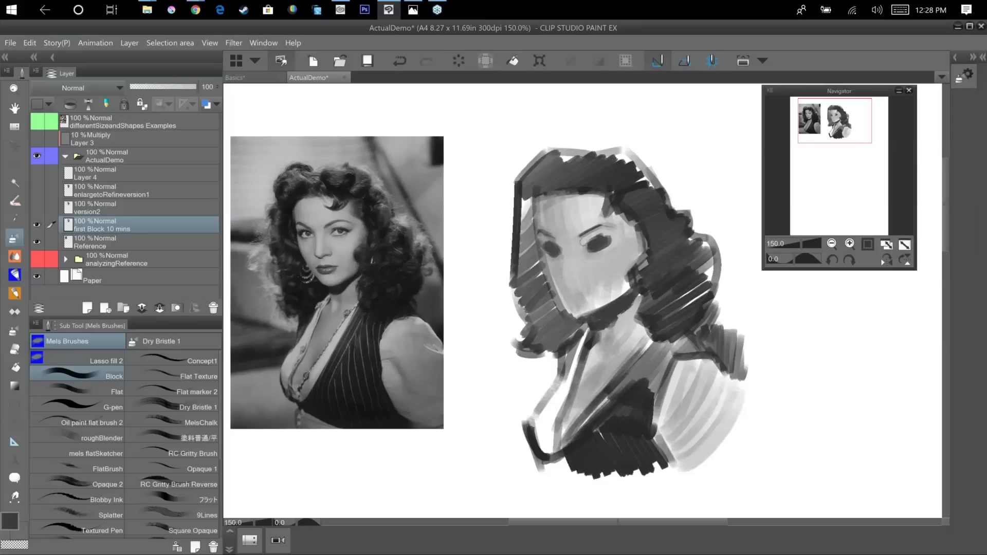
Block in the nose shadow and the mid-grey planes of the face around the eyes and cheeks.
mouse_move(562, 253)
left_mouse_down()
mouse_move(576, 252)
mouse_move(568, 278)
mouse_move(577, 279)
left_mouse_up()
left_click(579, 266, "alt")
left_click(569, 265, "alt")
mouse_move(553, 236)
left_mouse_down()
mouse_move(579, 299)
mouse_move(605, 275)
mouse_move(577, 294)
mouse_move(602, 261)
left_mouse_up()
left_click(623, 241, "alt")
left_click(599, 243, "alt")
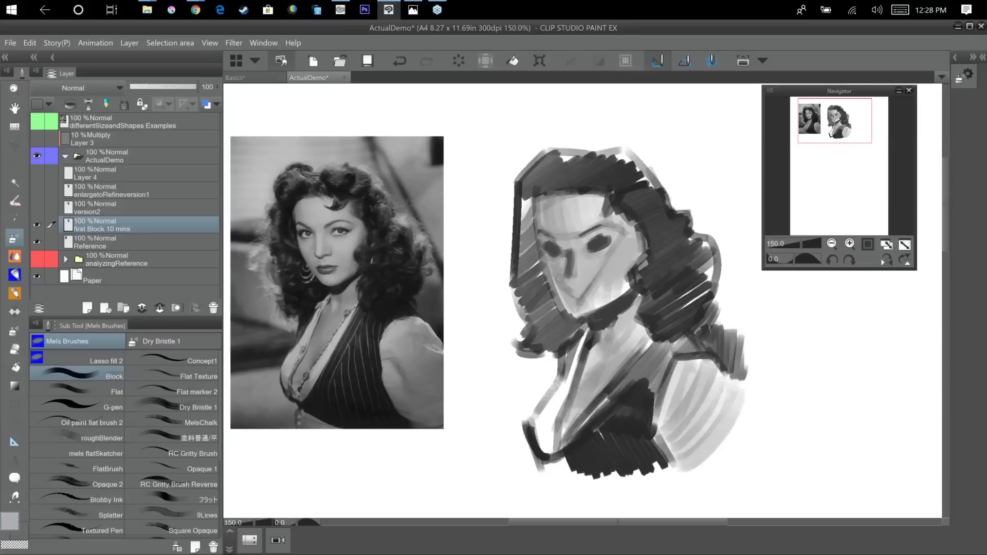
Block in the mouth as a dark horizontal shape below the nose.
left_click_drag(570, 293, 584, 293)
mouse_move(568, 290)
left_mouse_down()
mouse_move(591, 289)
mouse_move(571, 290)
left_mouse_up()
left_click(567, 299, "alt")
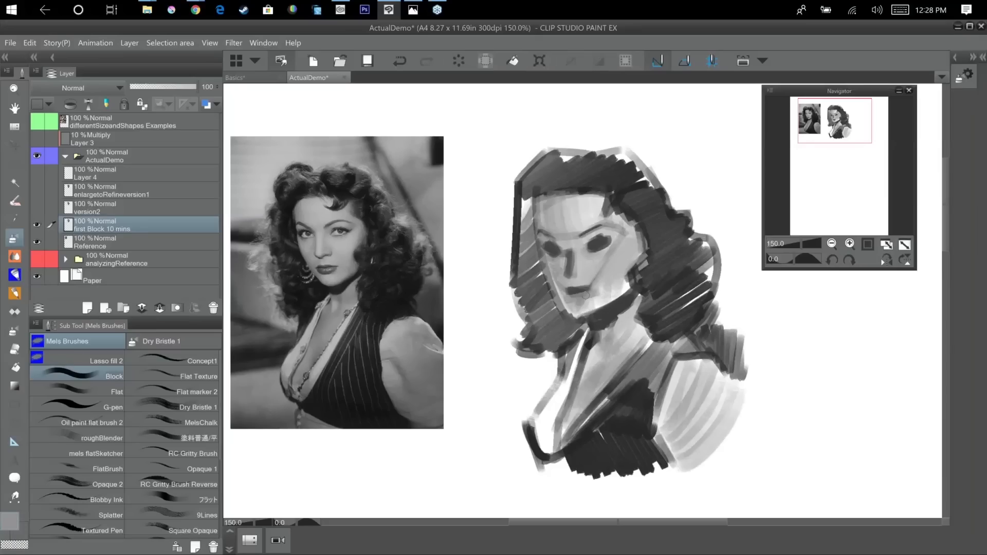
left_click(583, 286, "alt")
left_click_drag(577, 293, 594, 289)
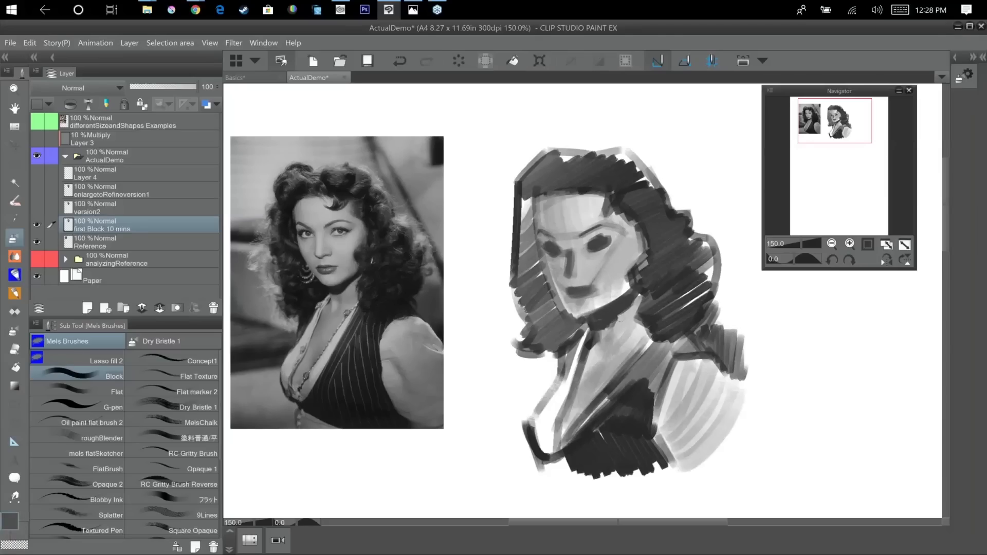
Trim the undersides of the eye sockets and nose, and model the cheek plane with sampled greys.
left_click(605, 286, "alt")
left_click(587, 277, "alt")
left_click(550, 255, "alt")
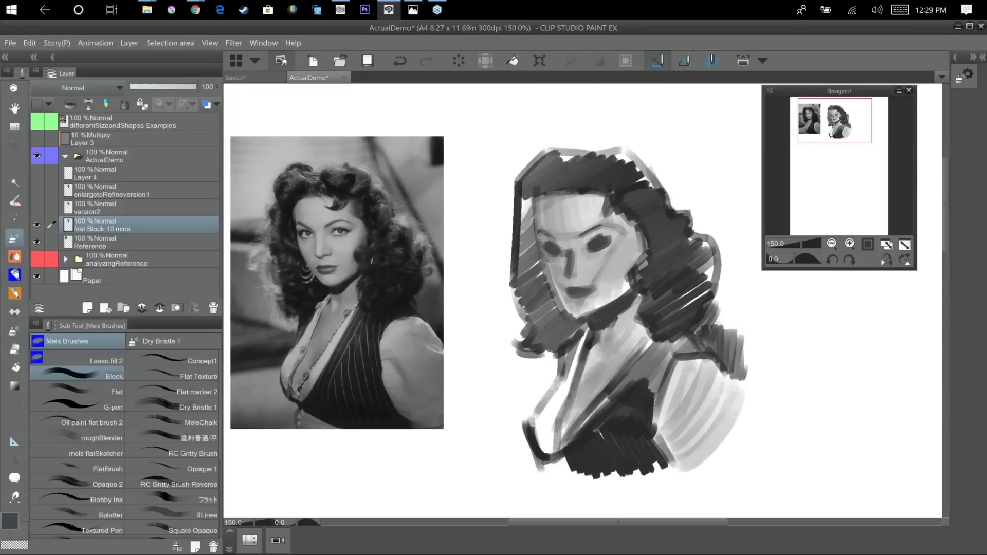
left_click(605, 252, "alt")
left_click(594, 255, "alt")
left_click_drag(582, 267, 640, 242)
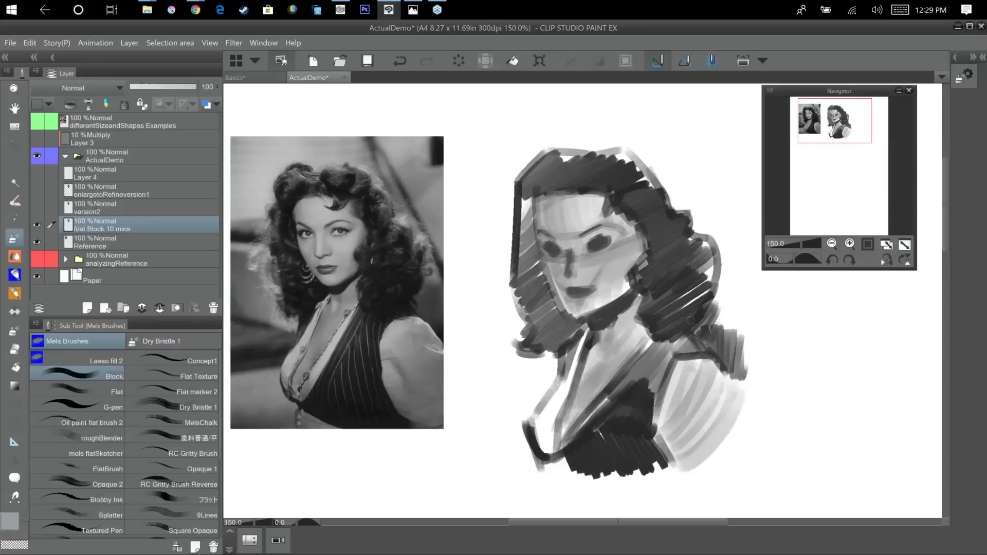
left_click(554, 256, "alt")
left_click(603, 255, "alt")
left_click(591, 236, "alt")
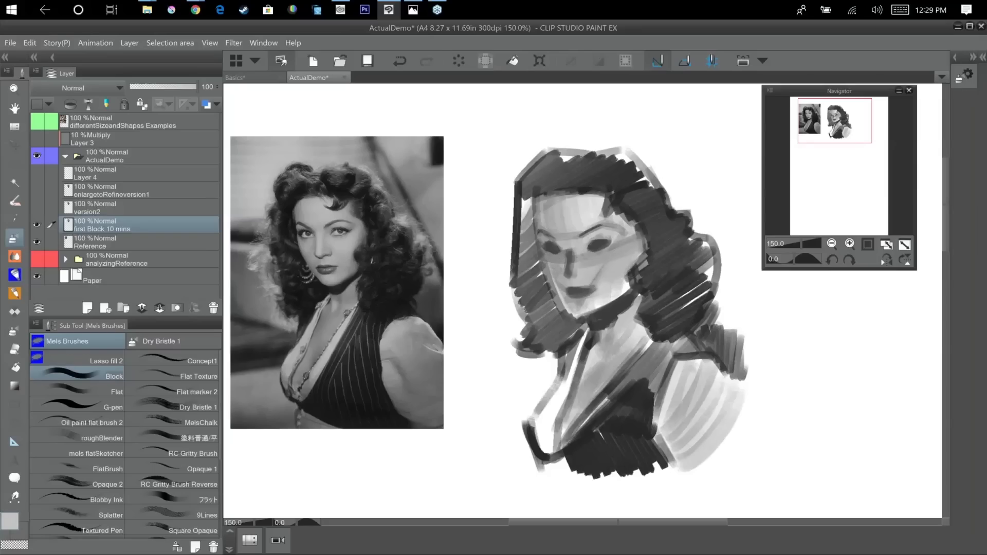
scroll(654, 346, "down", 2)
left_click_drag(610, 366, 661, 388)
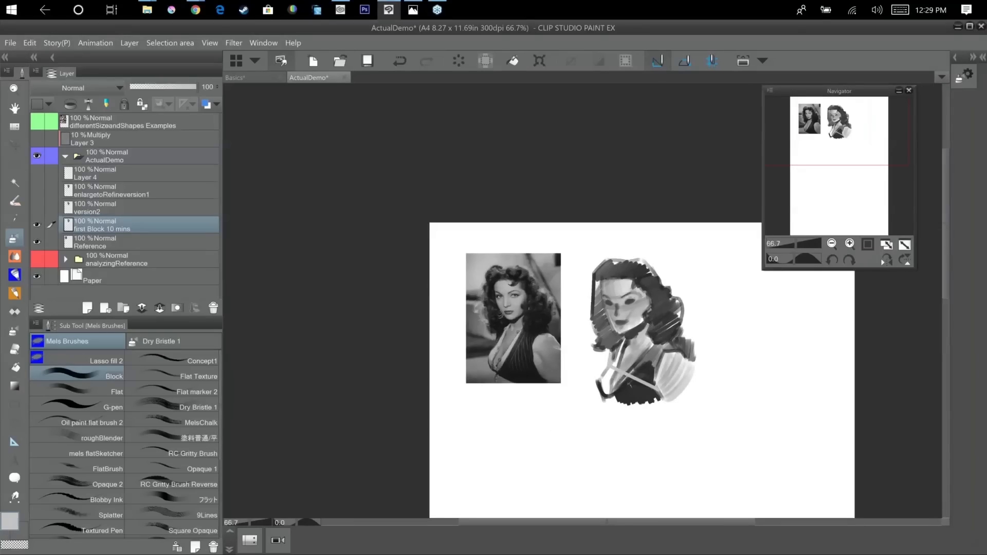
key("ctrl+z")
left_click_drag(712, 367, 664, 354)
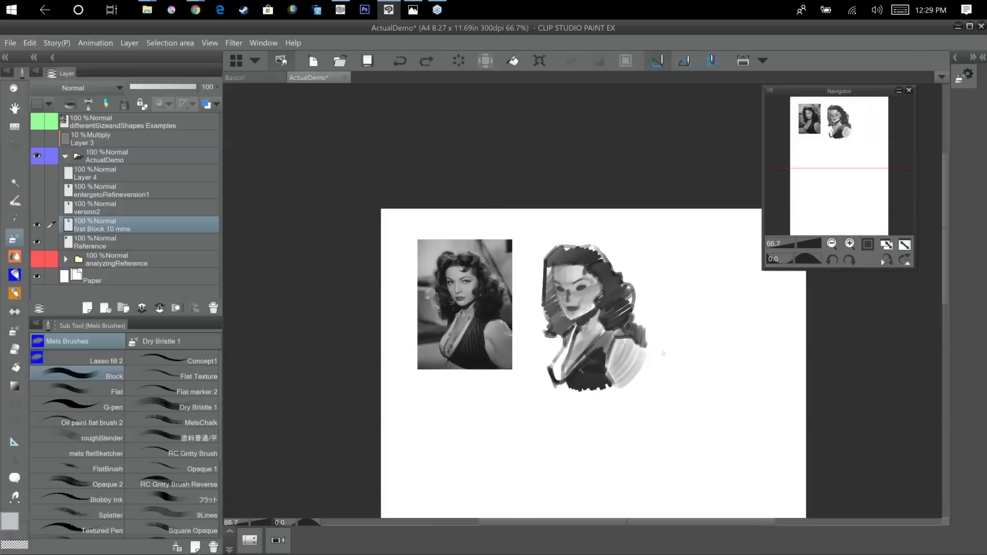
scroll(665, 355, "up", 2)
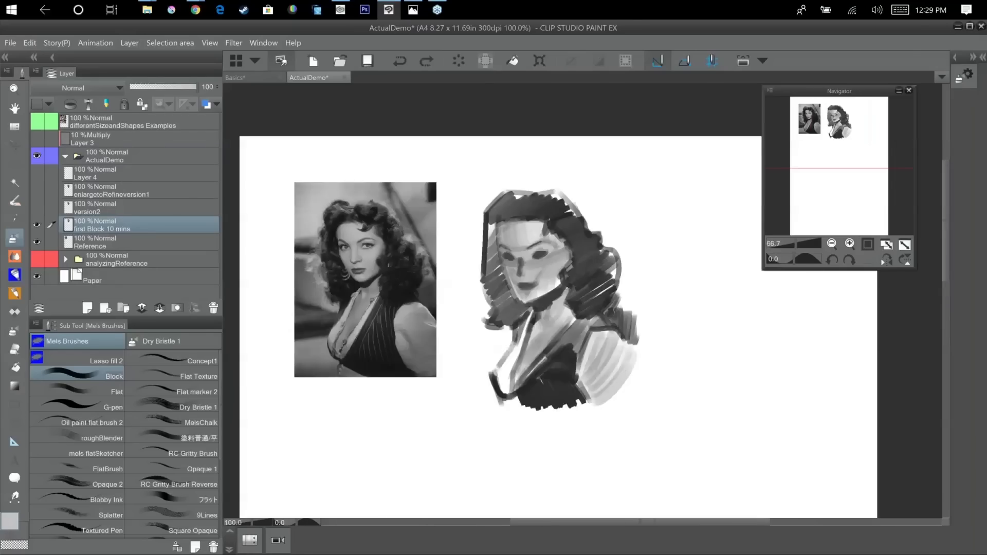
mouse_move(663, 355)
left_mouse_down()
mouse_move(771, 417)
mouse_move(788, 398)
left_mouse_up()
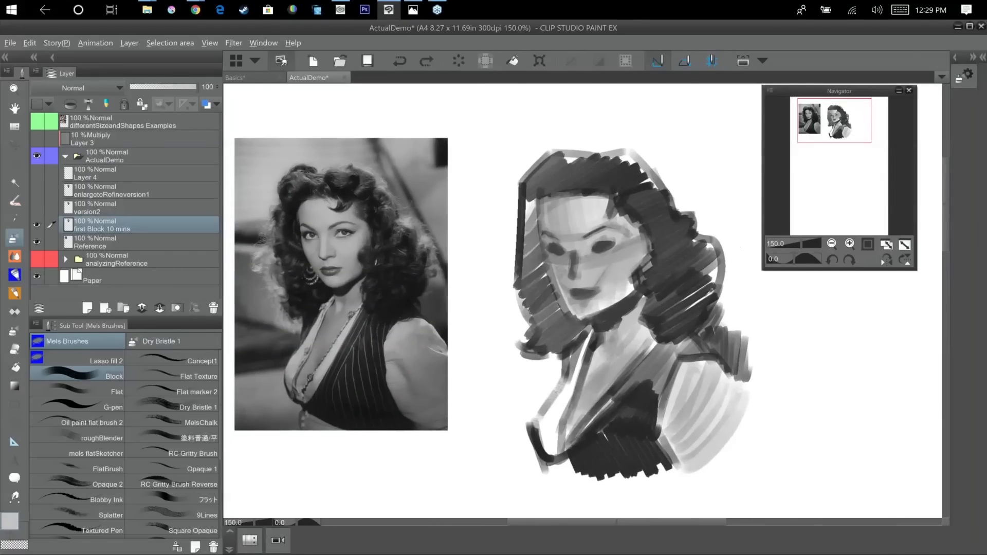
Paint the dark vest edge running down from the hair and fill the white chest area with sampled grey.
left_click(649, 407, "alt")
mouse_move(572, 352)
left_mouse_down()
mouse_move(562, 386)
mouse_move(526, 425)
mouse_move(536, 461)
mouse_move(539, 423)
mouse_move(575, 384)
left_mouse_up()
left_click(549, 444, "alt")
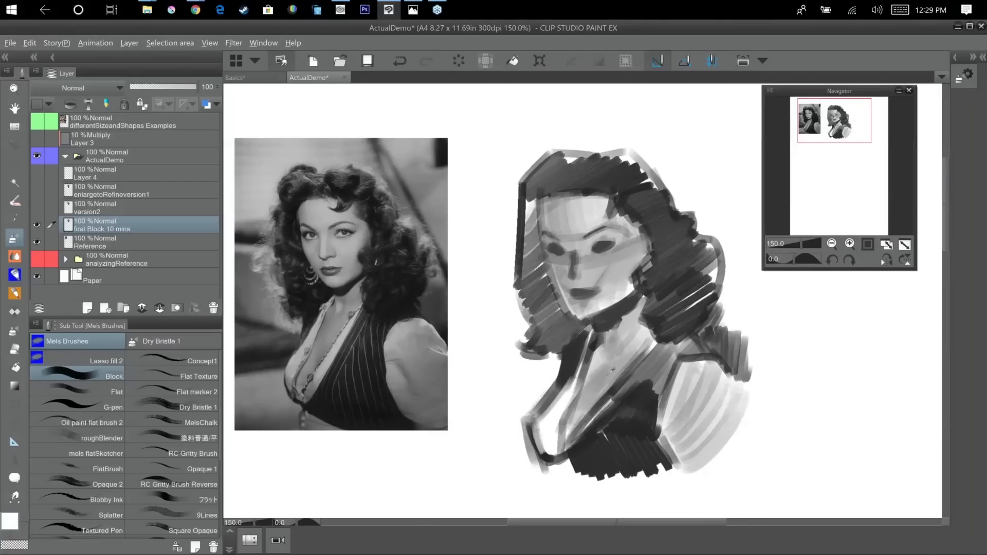
left_click(612, 371, "alt")
mouse_move(553, 456)
left_mouse_down()
mouse_move(542, 416)
mouse_move(551, 455)
left_mouse_up()
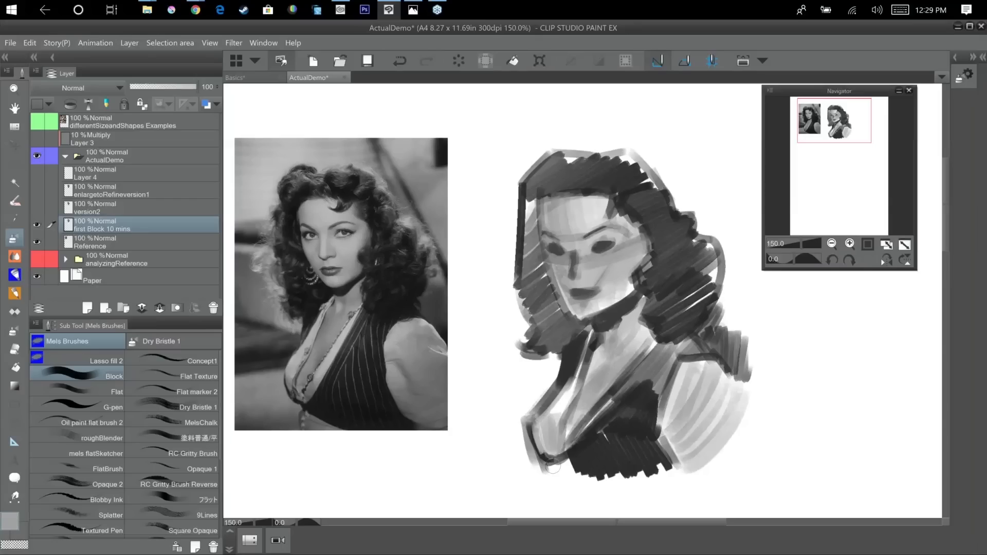
Brighten the temple and upper cheek beside the hair with light grey strokes.
left_click(623, 221, "alt")
left_click_drag(621, 216, 649, 247)
left_click(637, 211, "alt")
left_click_drag(624, 210, 649, 235)
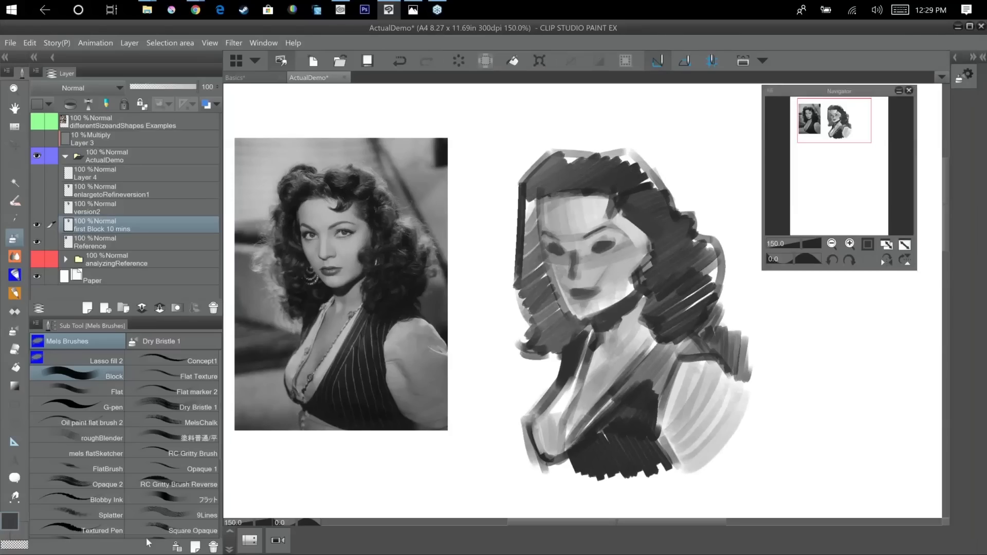
Set the brush colour to dark grey 222222 and deepen the hair masses on both sides of the face.
left_click(134, 479)
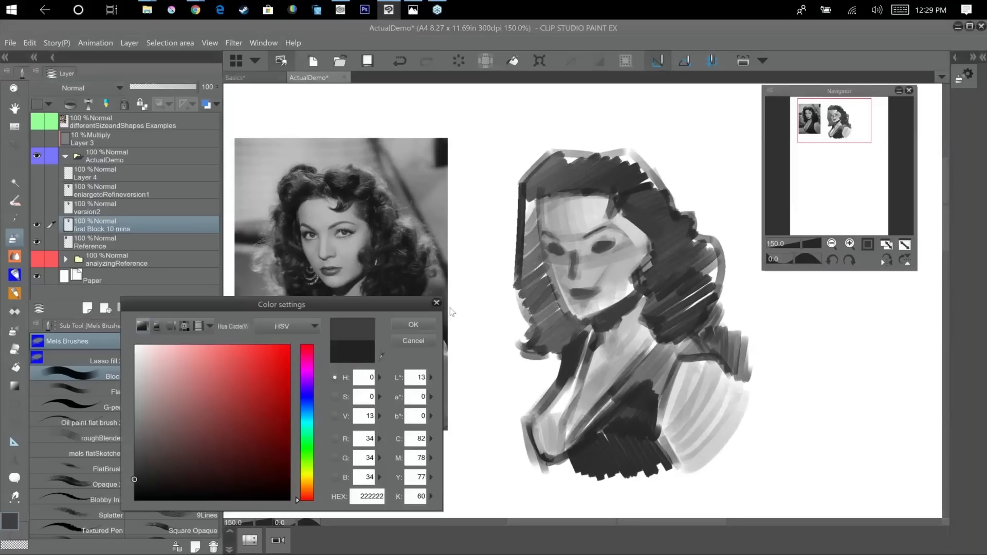
mouse_move(552, 181)
left_mouse_down()
mouse_move(530, 210)
mouse_move(538, 257)
left_mouse_up()
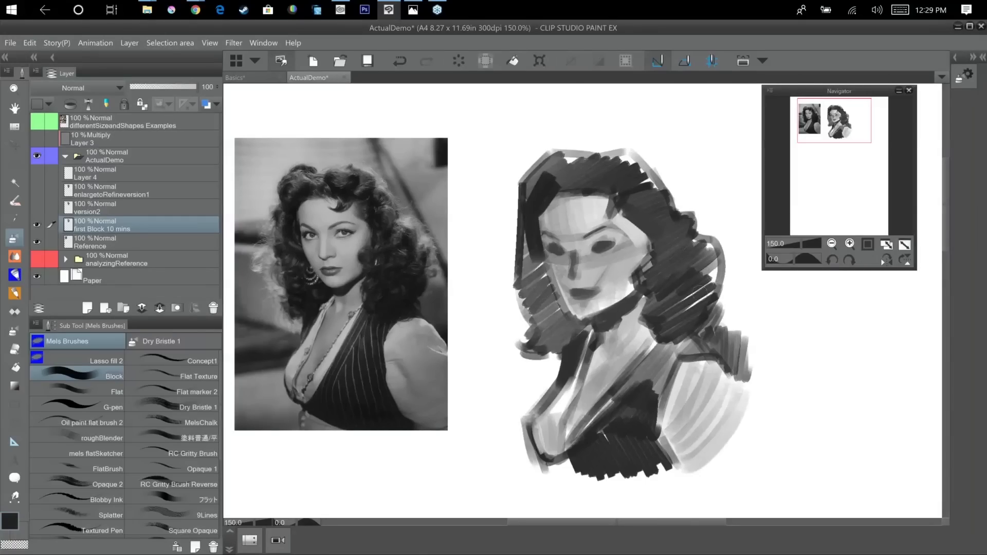
mouse_move(657, 305)
left_mouse_down()
mouse_move(689, 307)
mouse_move(674, 318)
mouse_move(723, 291)
mouse_move(709, 265)
mouse_move(685, 288)
mouse_move(705, 260)
mouse_move(690, 323)
left_mouse_up()
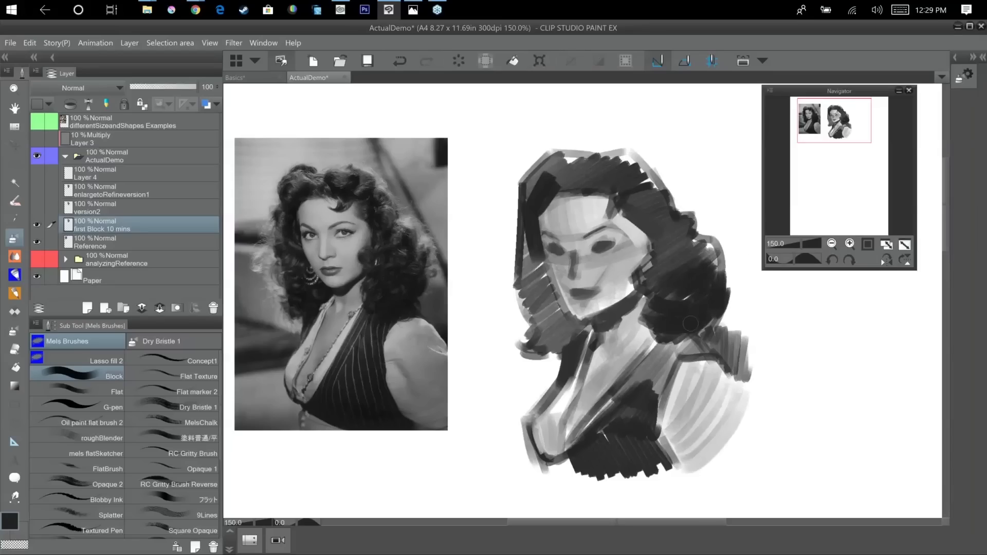
mouse_move(551, 350)
left_mouse_down()
mouse_move(583, 324)
mouse_move(561, 316)
mouse_move(543, 337)
mouse_move(578, 335)
left_mouse_up()
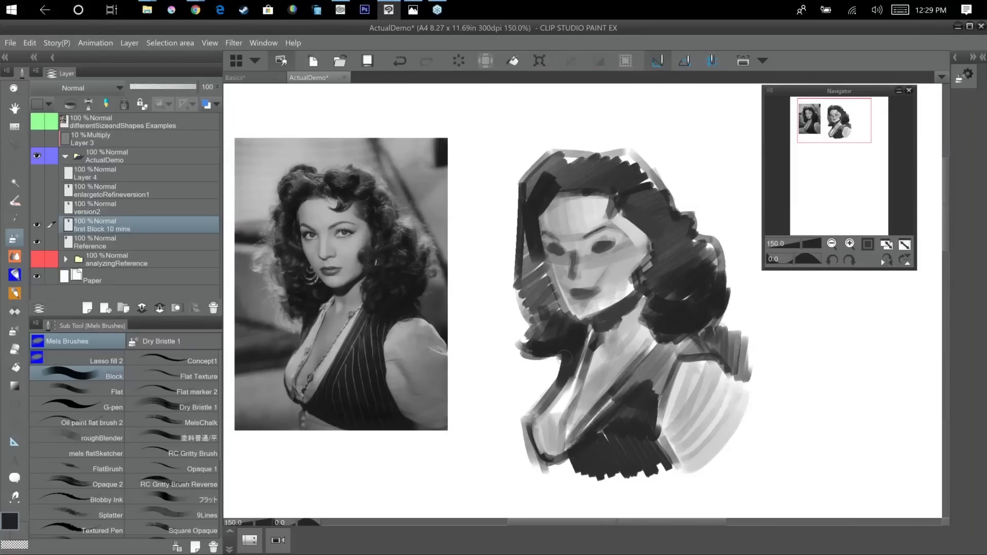
mouse_move(546, 270)
left_mouse_down()
mouse_move(523, 297)
mouse_move(536, 298)
left_mouse_up()
mouse_move(649, 208)
left_mouse_down()
mouse_move(643, 249)
mouse_move(649, 244)
left_mouse_up()
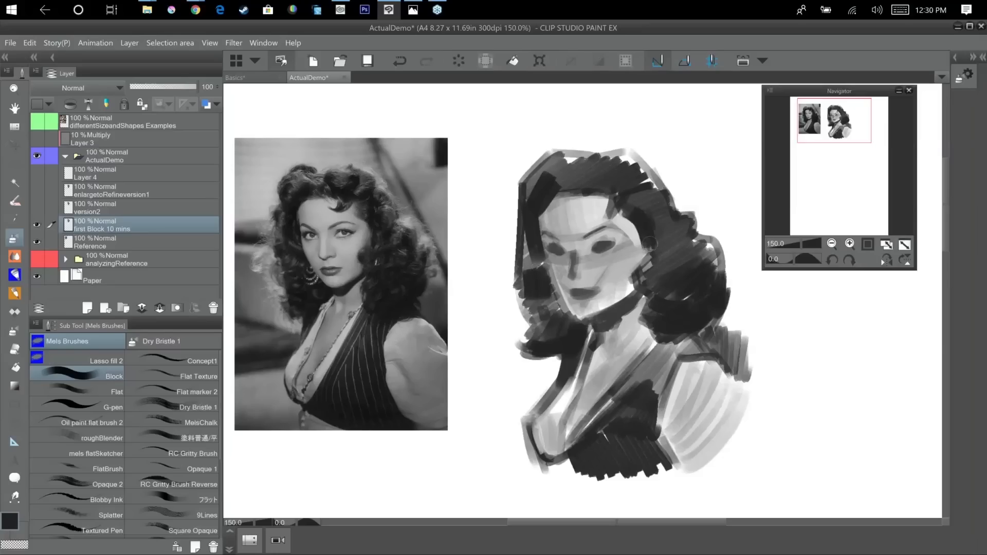
mouse_move(656, 194)
left_mouse_down()
mouse_move(664, 229)
mouse_move(652, 218)
mouse_move(657, 250)
left_mouse_up()
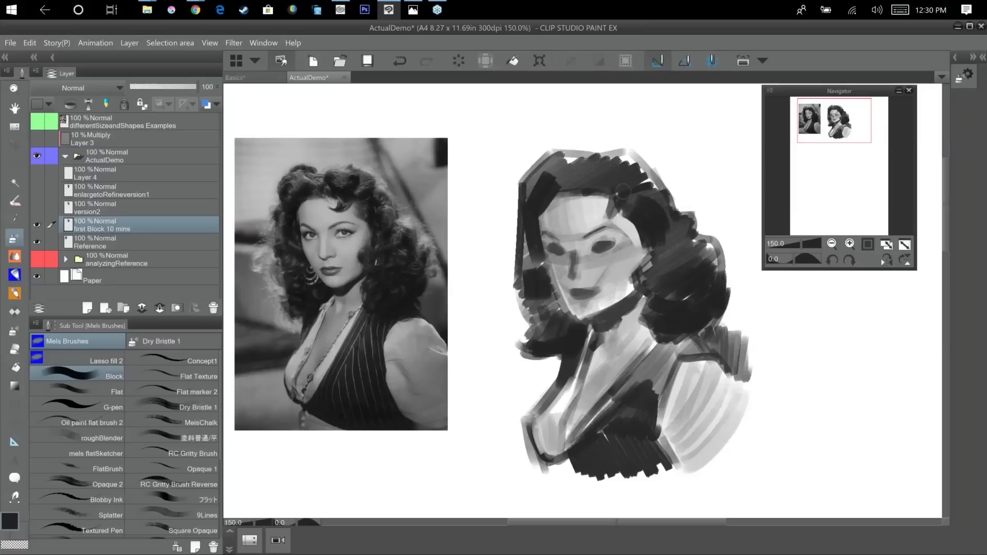
Reshape the hairline at the temple with sampled light and mid-grey strokes.
left_click(600, 212, "alt")
mouse_move(624, 214)
left_mouse_down()
mouse_move(643, 254)
mouse_move(634, 221)
left_mouse_up()
left_click(649, 218, "alt")
left_click(625, 215, "alt")
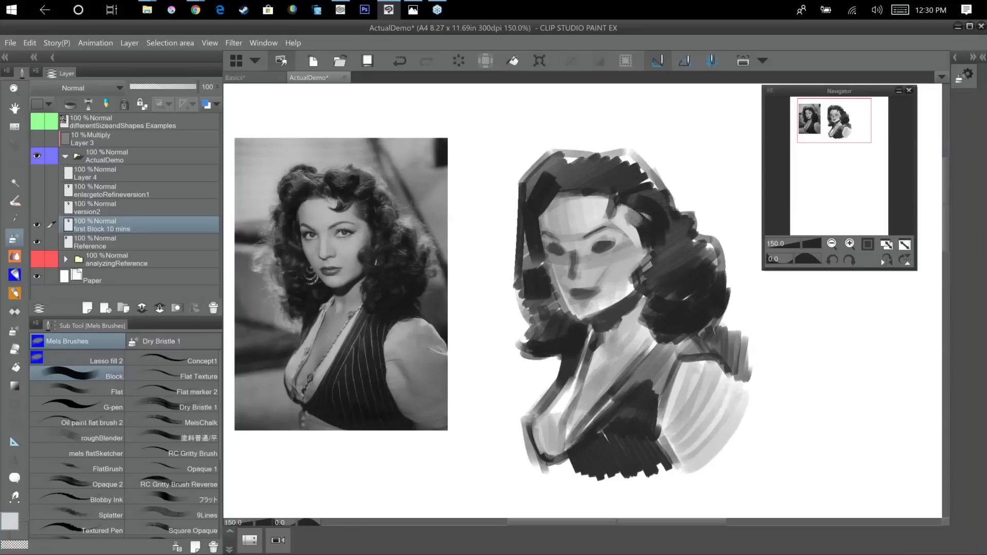
Paint a pointed dark curl over the forehead and trim its edges with sampled light grey.
left_click(636, 220, "alt")
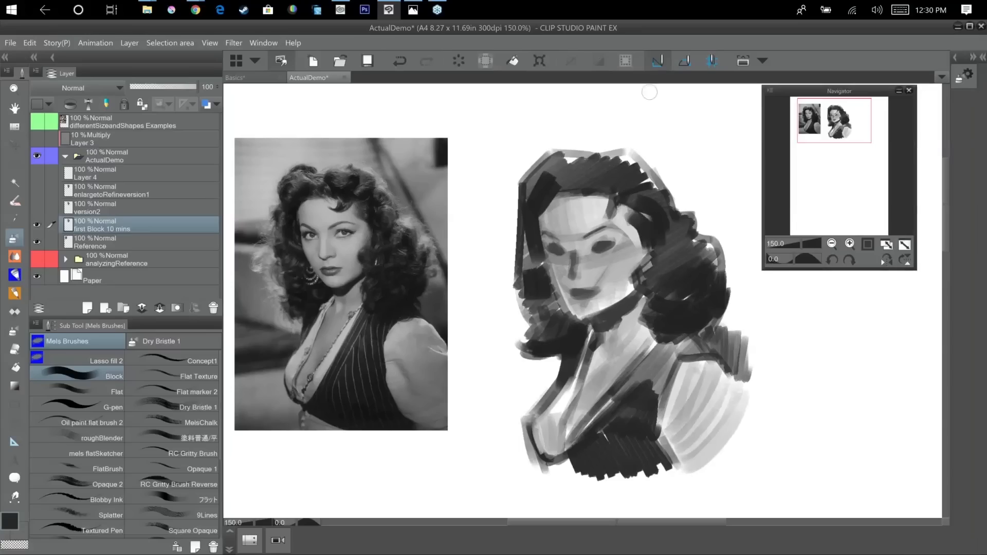
mouse_move(609, 192)
left_mouse_down()
mouse_move(611, 208)
mouse_move(597, 220)
mouse_move(622, 203)
left_mouse_up()
left_click(593, 224, "alt")
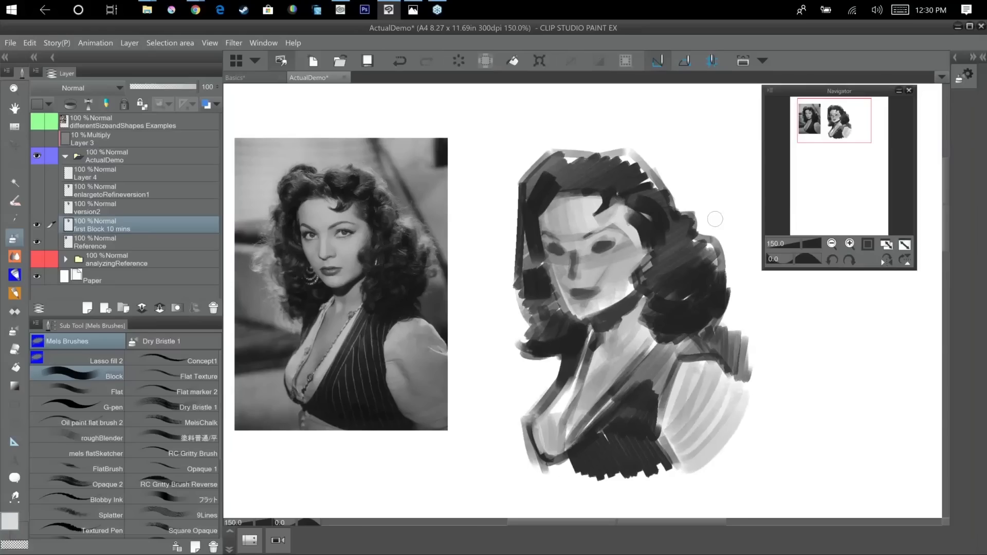
left_click(611, 198, "alt")
mouse_move(612, 199)
left_mouse_down()
mouse_move(598, 216)
mouse_move(614, 205)
left_mouse_up()
left_click(604, 219, "alt")
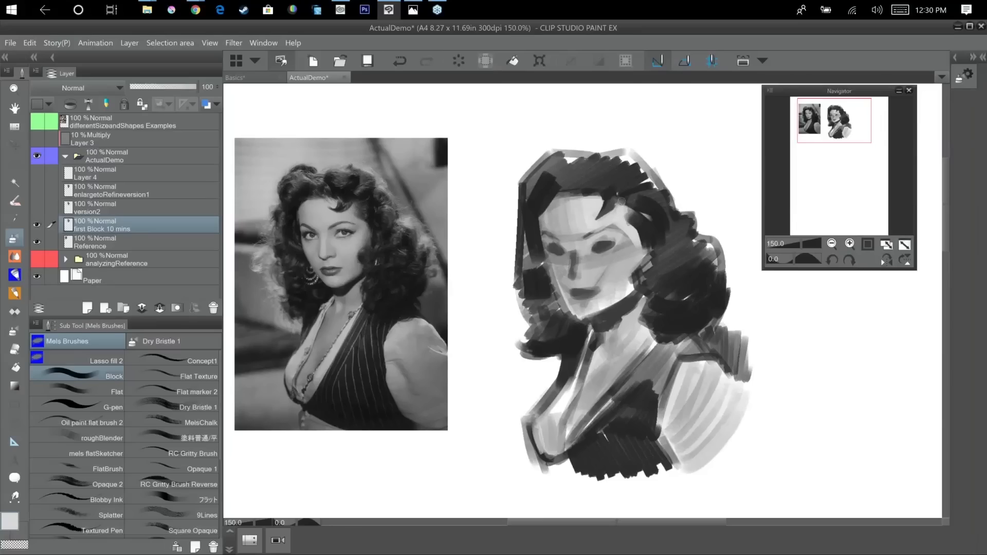
Refine the shapes of both eye sockets and connect them to the shadow of the nose bridge.
mouse_move(600, 248)
left_mouse_down()
mouse_move(614, 244)
mouse_move(595, 239)
mouse_move(604, 238)
mouse_move(572, 253)
left_mouse_up()
left_click(596, 248, "alt")
left_click(607, 251, "alt")
left_click(558, 248, "alt")
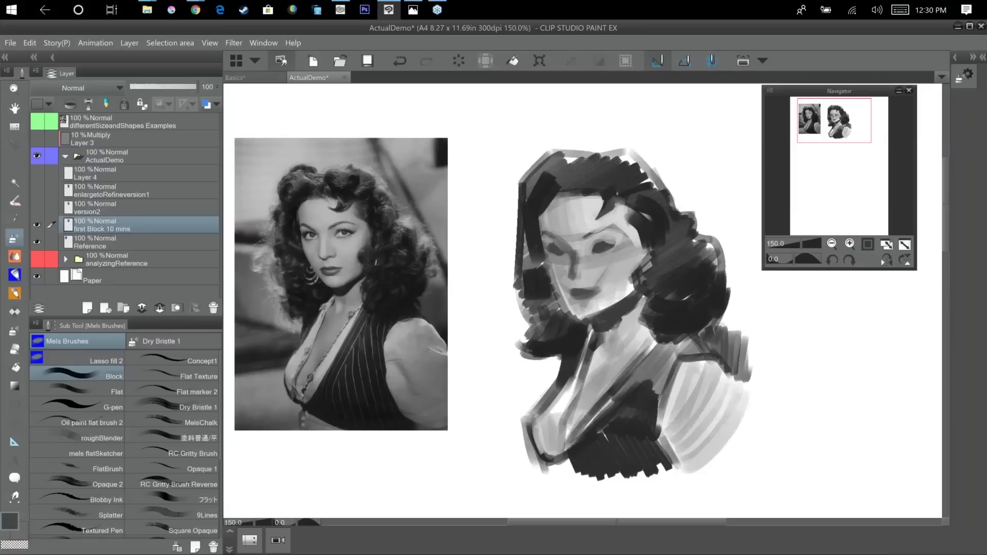
Redefine the far cheek and jaw contour by darkening the hair along that side of the face.
left_click(636, 410, "alt")
left_click(554, 254, "alt")
left_click_drag(548, 265, 579, 315)
left_click(543, 272, "alt")
mouse_move(546, 275)
left_mouse_down()
mouse_move(569, 314)
mouse_move(593, 321)
left_mouse_up()
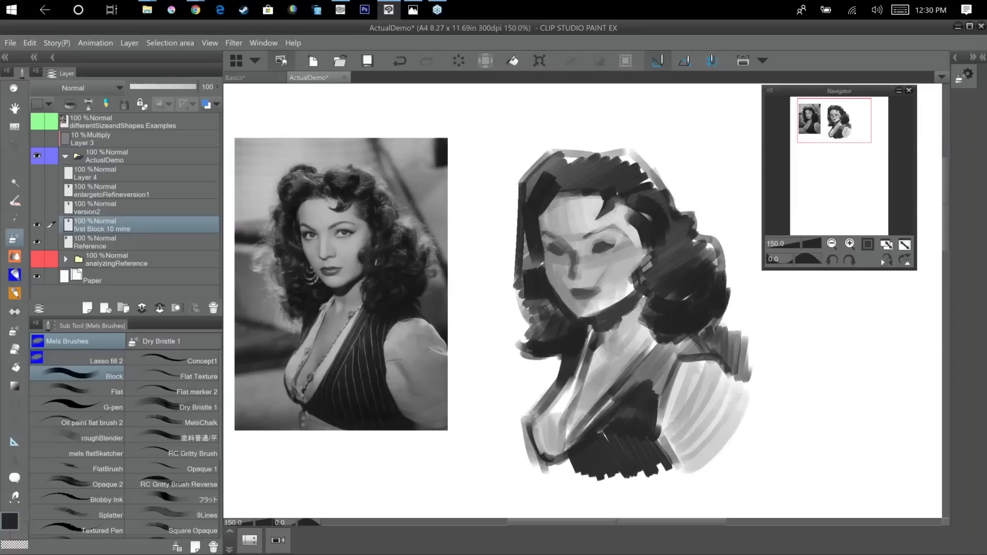
Switch to Lasso fill 2, set the colour to light grey C0C0C0, and fill the eye whites around the dark irises.
left_click(93, 359)
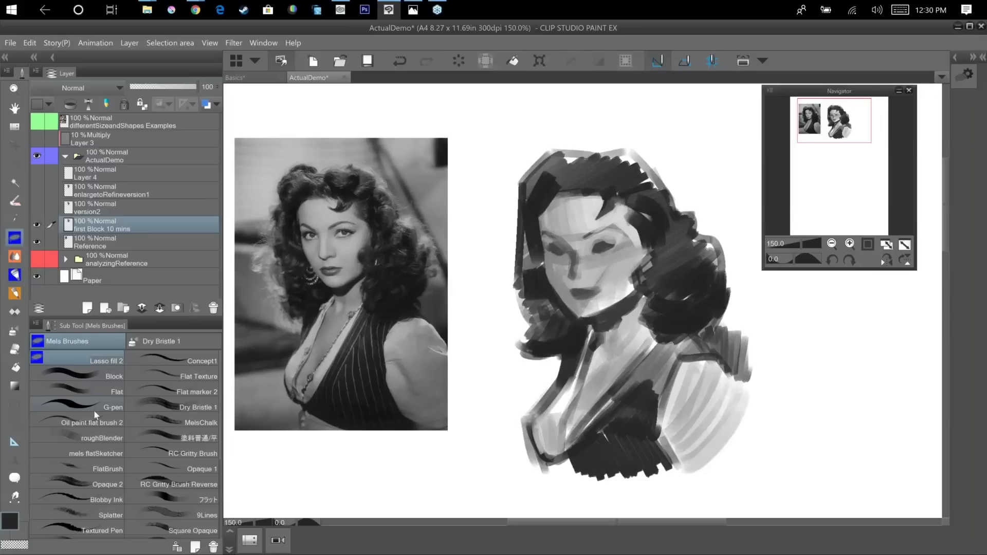
key("ctrl+plus")
left_click_drag(566, 299, 623, 301)
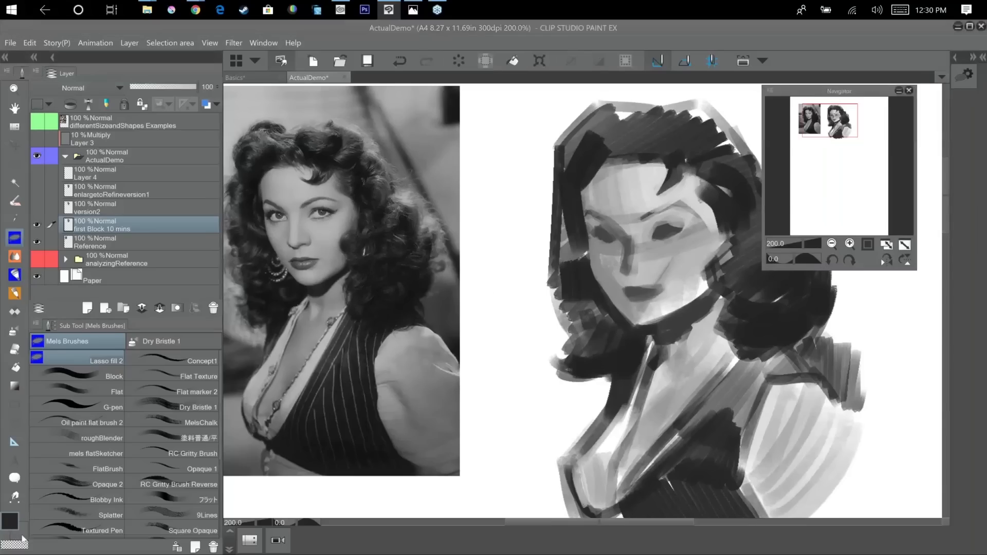
double_click(22, 540)
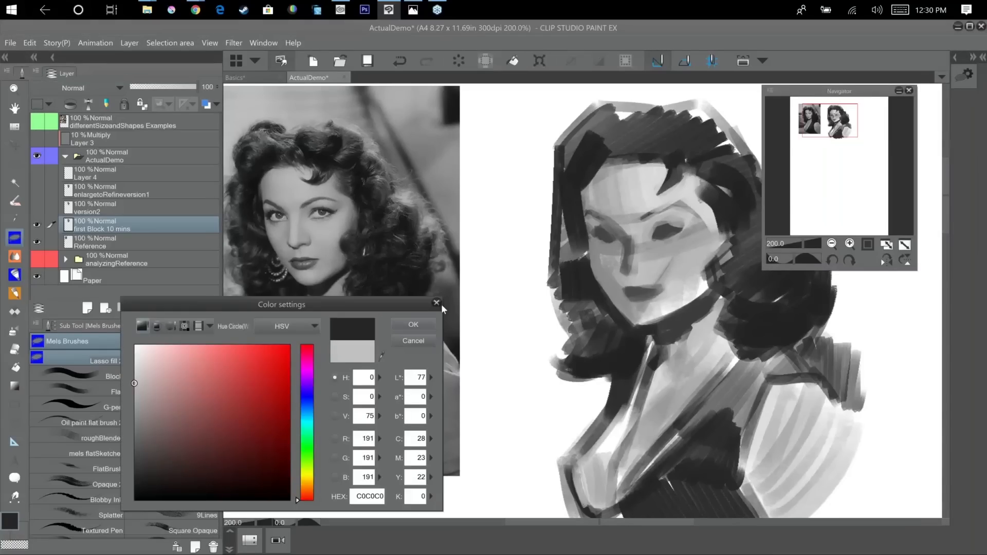
left_click(413, 324)
left_click_drag(653, 238, 675, 227)
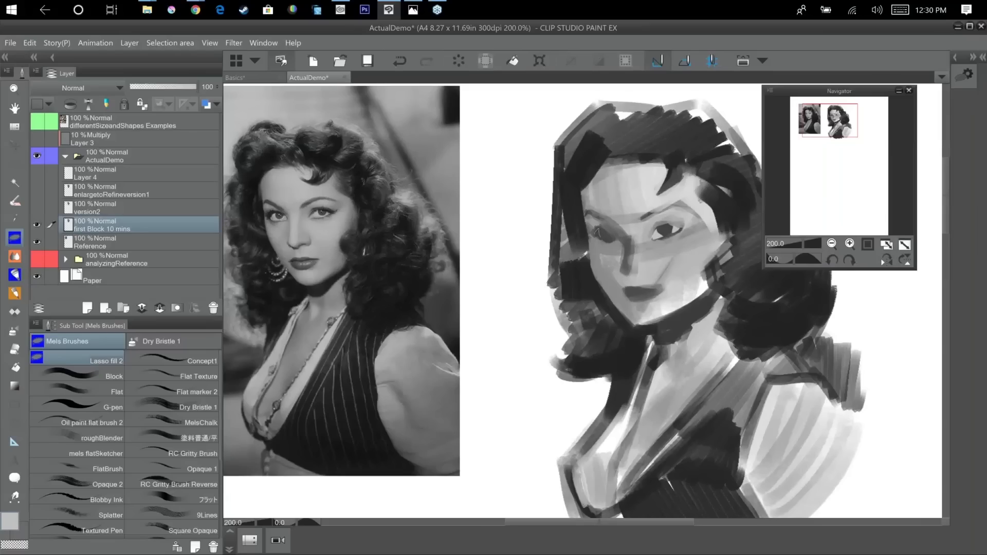
left_click_drag(610, 235, 609, 239)
Change the fill colour to near-black and lasso-fill a thin arched eyebrow above the eye nearest the larger hair mass.
double_click(17, 524)
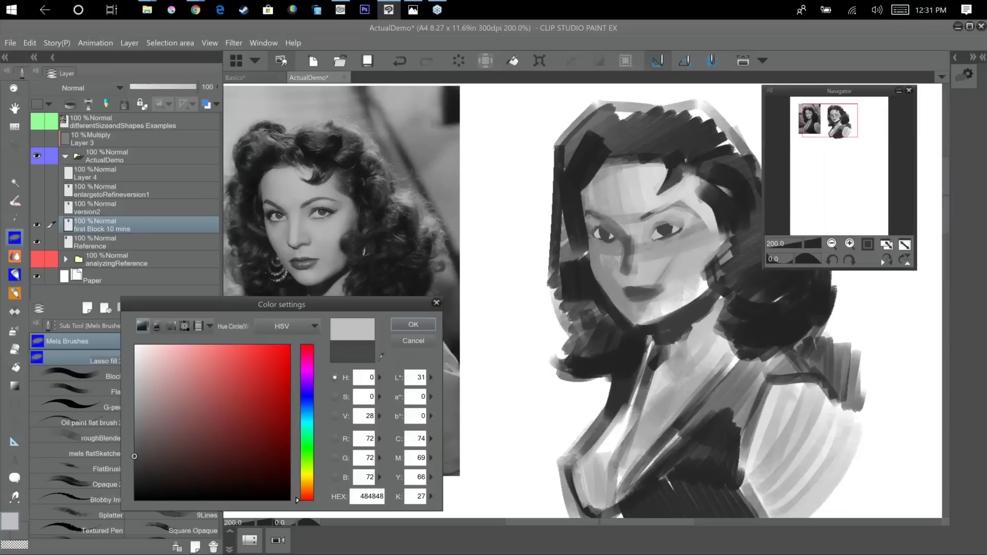
key("Return")
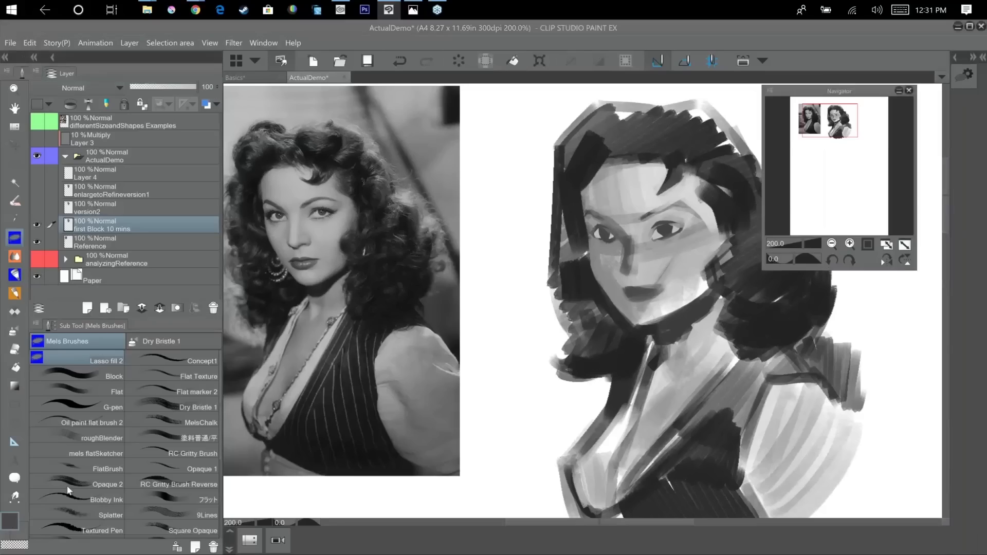
left_click(11, 521)
left_click(134, 489)
left_click(413, 325)
left_click_drag(642, 219, 694, 206)
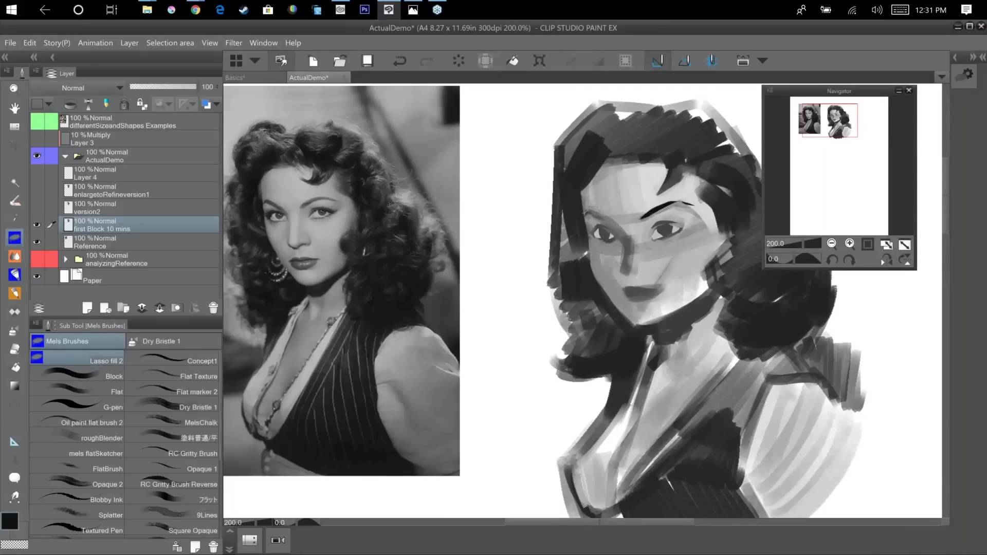
Lasso-fill the far eyebrow in near-black and add dark accents between and beneath the lips.
left_click_drag(604, 210, 595, 204)
left_click_drag(674, 227, 604, 229)
left_click_drag(632, 297, 641, 295)
left_click_drag(652, 300, 635, 307)
left_click(644, 295, "alt")
left_click_drag(651, 298, 634, 300)
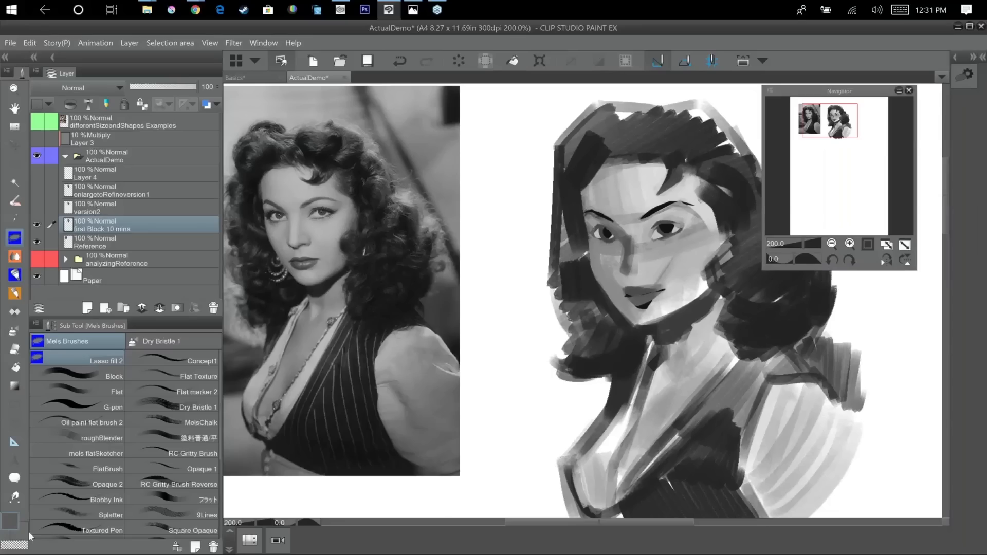
Set the fill colour to near-black 0E0D0D and lasso-fill a dark lock in the hair beside the near temple.
double_click(11, 523)
left_click(135, 479)
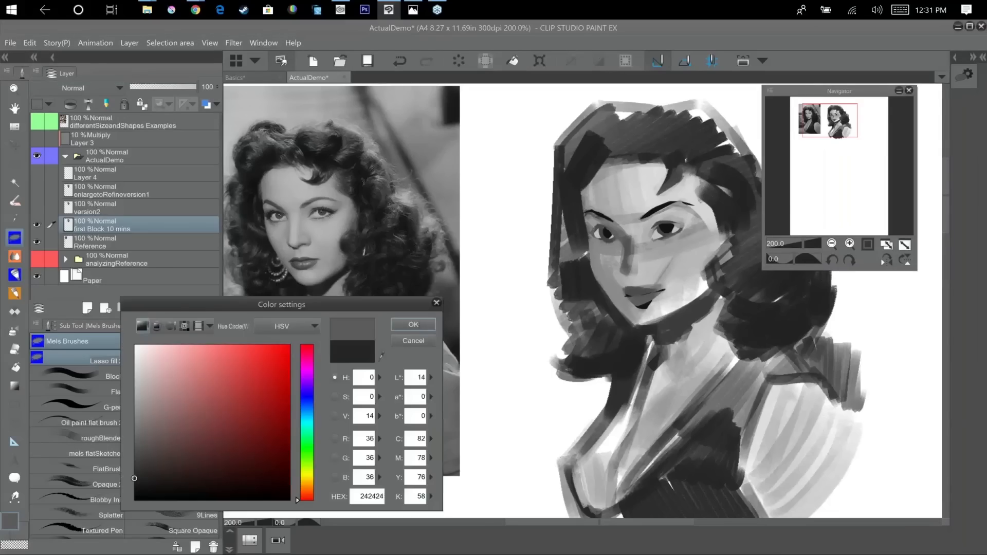
key("Return")
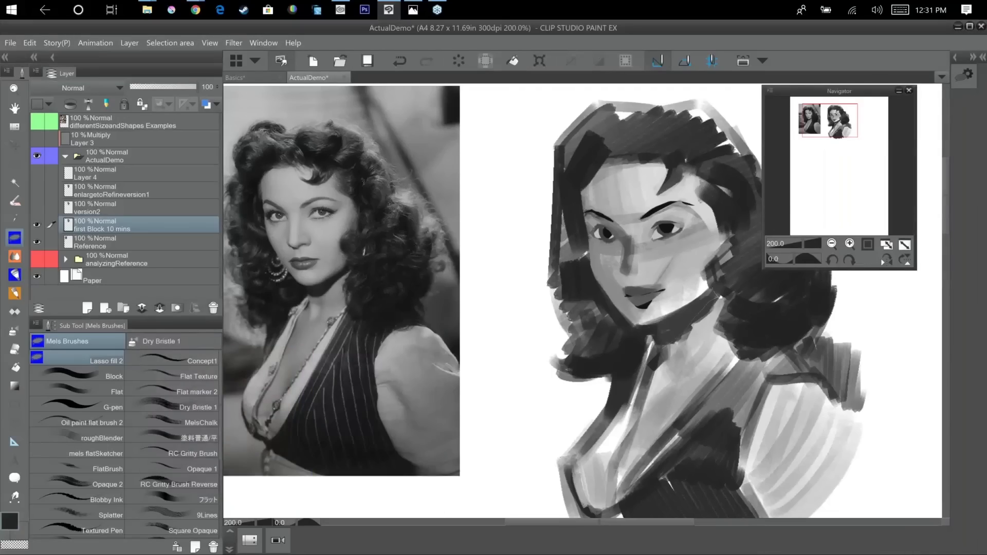
mouse_move(731, 410)
left_mouse_down()
mouse_move(650, 434)
mouse_move(667, 425)
left_mouse_up()
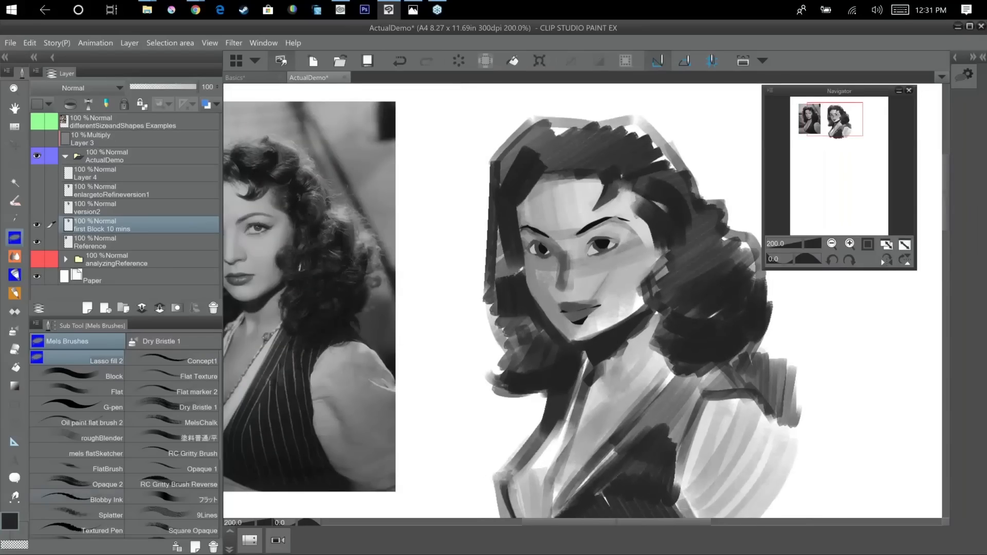
left_click(20, 516)
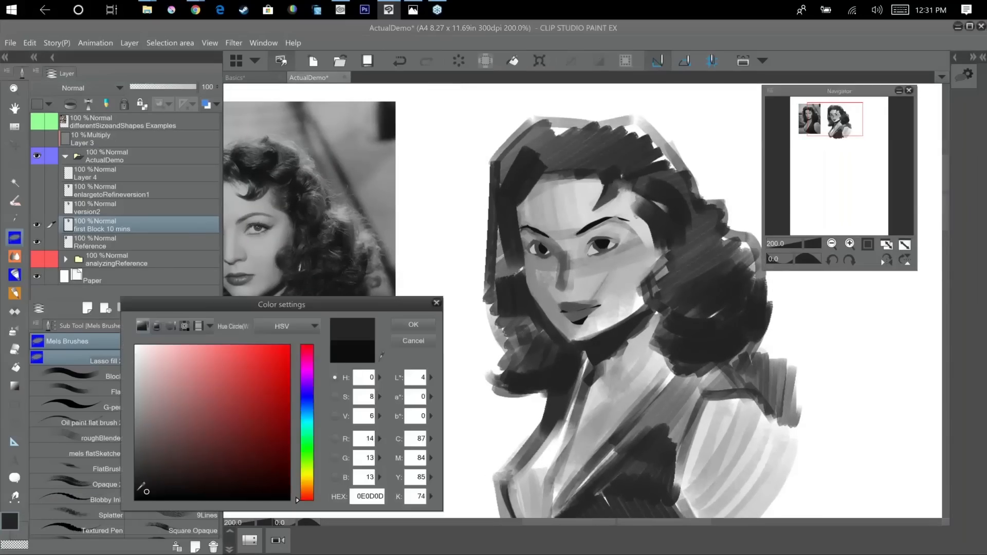
key("Return")
left_click_drag(670, 204, 689, 216)
left_click_drag(689, 216, 695, 212)
left_click_drag(685, 261, 690, 208)
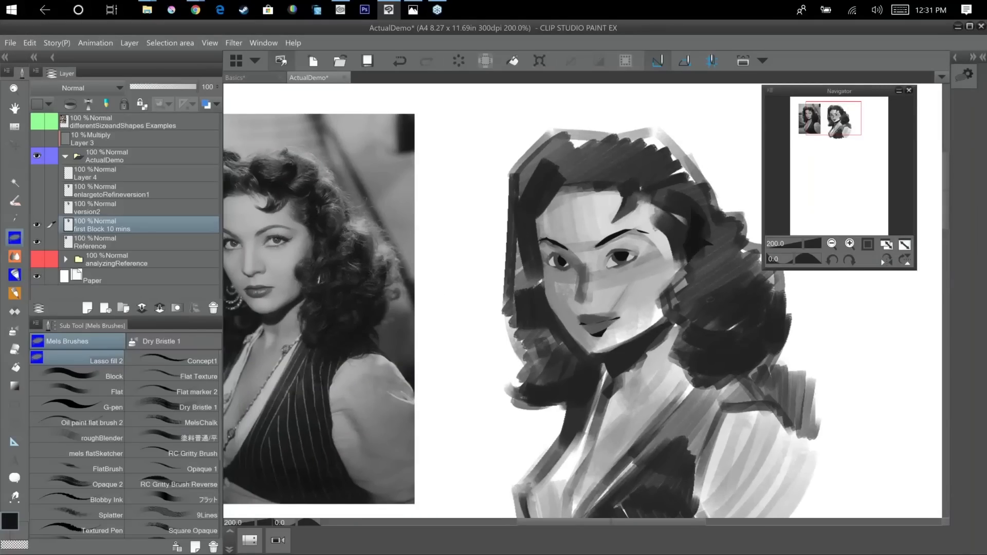
Lasso-fill near-black curl shapes in the lower hair masses on both sides of the face.
mouse_move(722, 372)
left_mouse_down()
mouse_move(703, 376)
mouse_move(720, 359)
left_mouse_up()
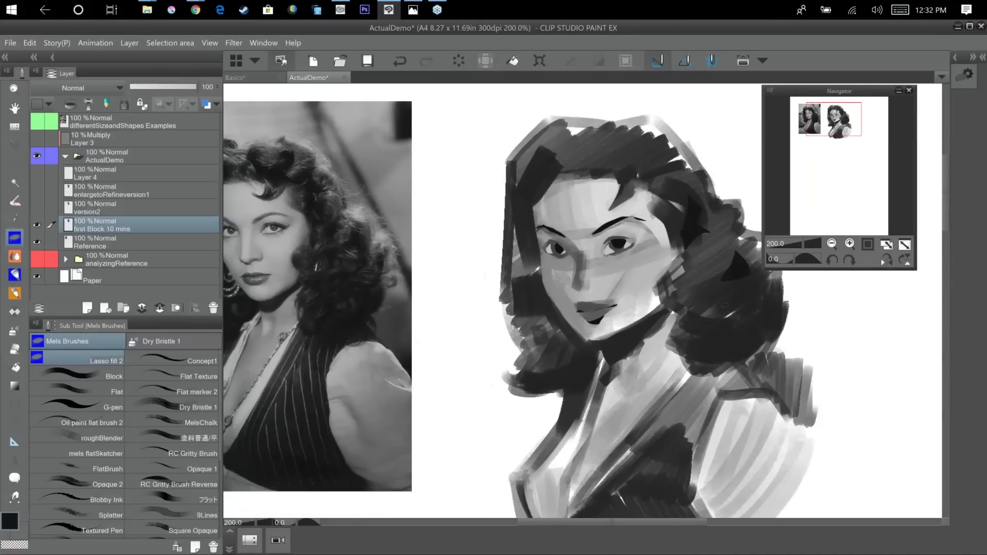
mouse_move(734, 314)
left_mouse_down()
mouse_move(748, 312)
mouse_move(744, 303)
left_mouse_up()
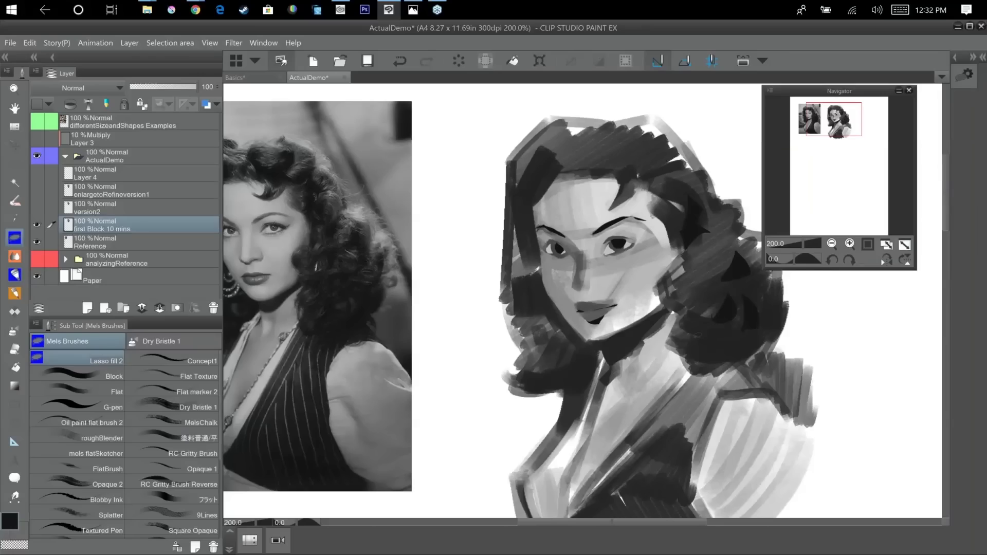
mouse_move(705, 378)
left_mouse_down()
mouse_move(663, 389)
mouse_move(773, 353)
left_mouse_up()
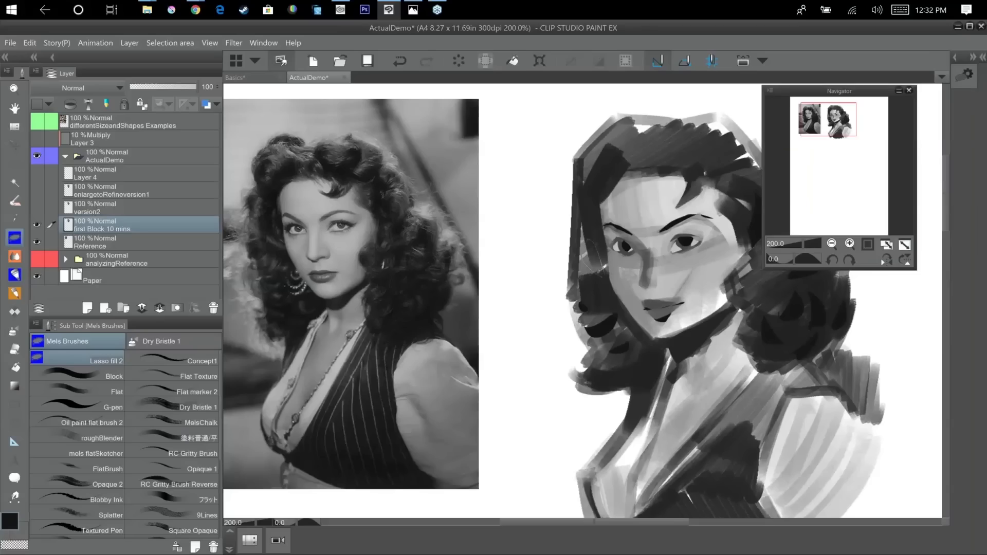
left_click_drag(602, 270, 587, 262)
mouse_move(658, 417)
left_mouse_down()
mouse_move(570, 444)
mouse_move(579, 462)
left_mouse_up()
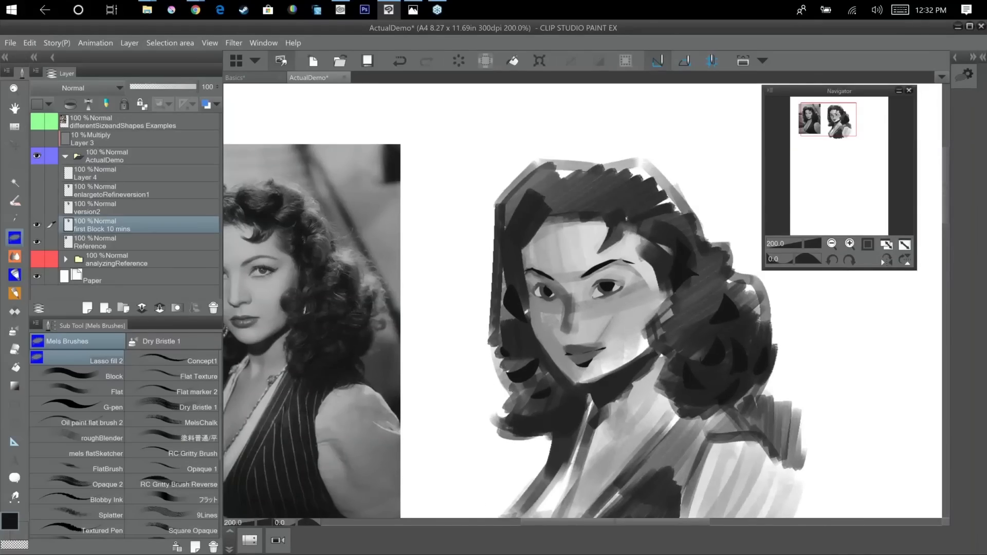
Lasso-fill angular near-black shapes across the crown, along the hairline and in the hair beside the near cheek.
left_click_drag(562, 339, 640, 354)
mouse_move(684, 321)
left_mouse_down()
mouse_move(635, 339)
mouse_move(657, 332)
left_mouse_up()
left_click_drag(737, 351, 737, 362)
left_click_drag(638, 225, 695, 238)
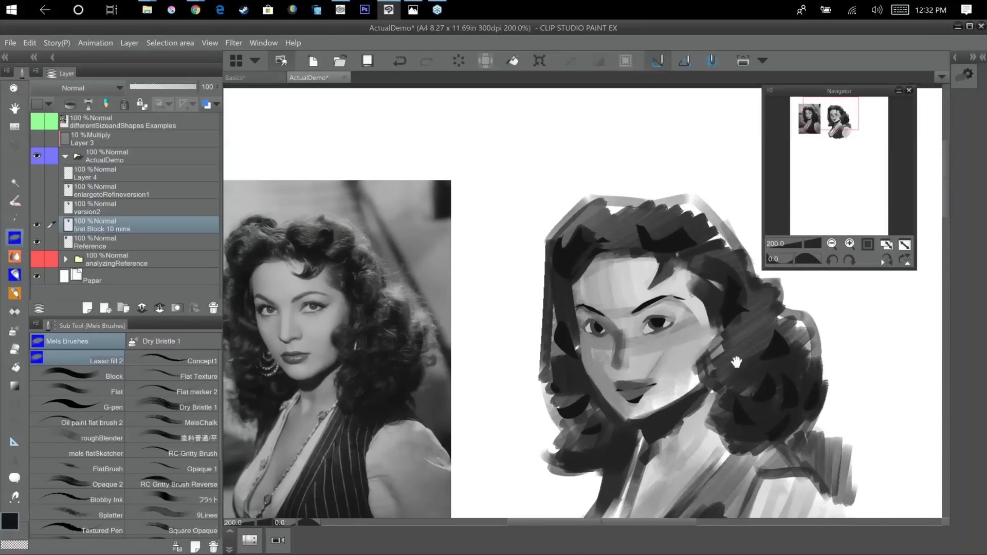
left_click_drag(739, 344, 766, 327)
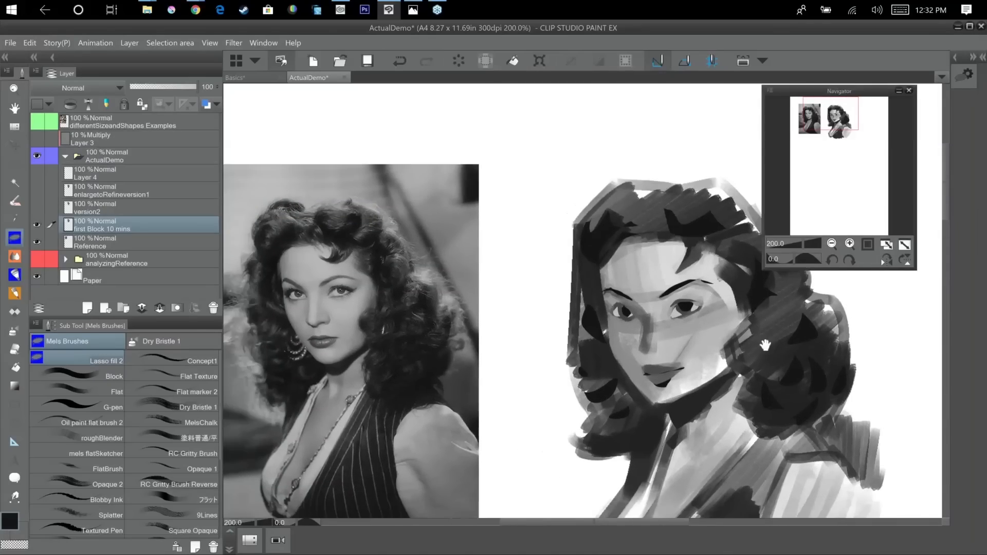
left_click_drag(700, 379, 624, 360)
left_click_drag(757, 359, 730, 324)
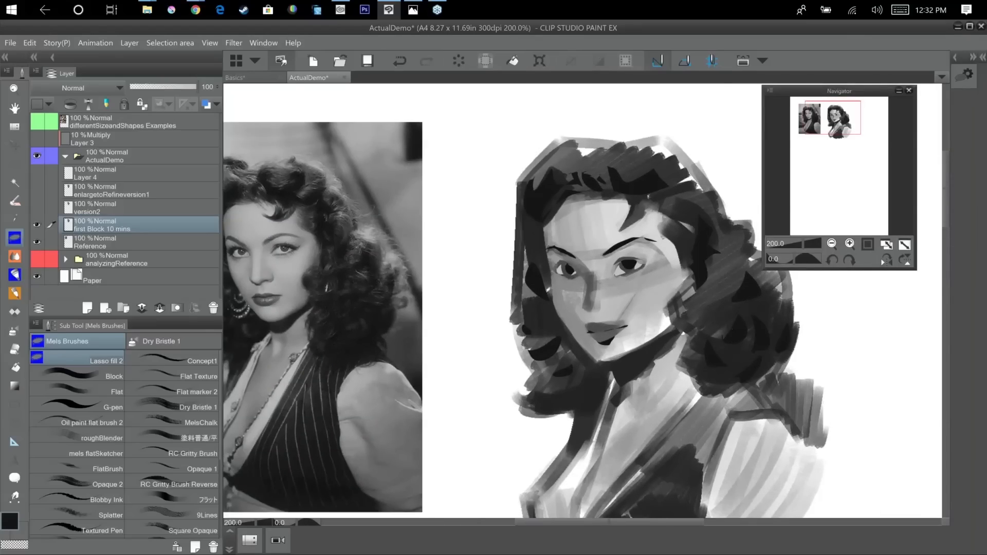
left_click_drag(806, 316, 786, 322)
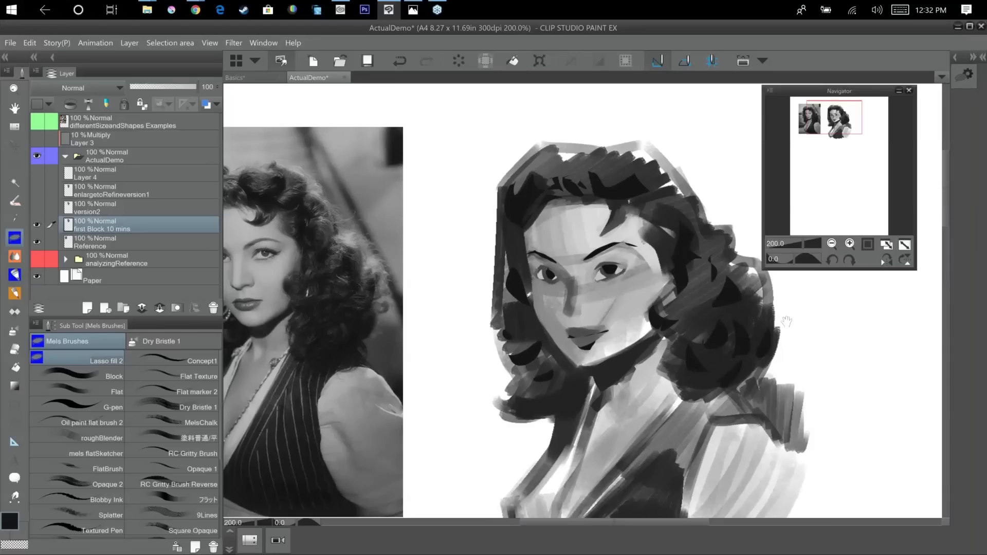
left_click_drag(729, 343, 775, 326)
left_click_drag(720, 419, 764, 384)
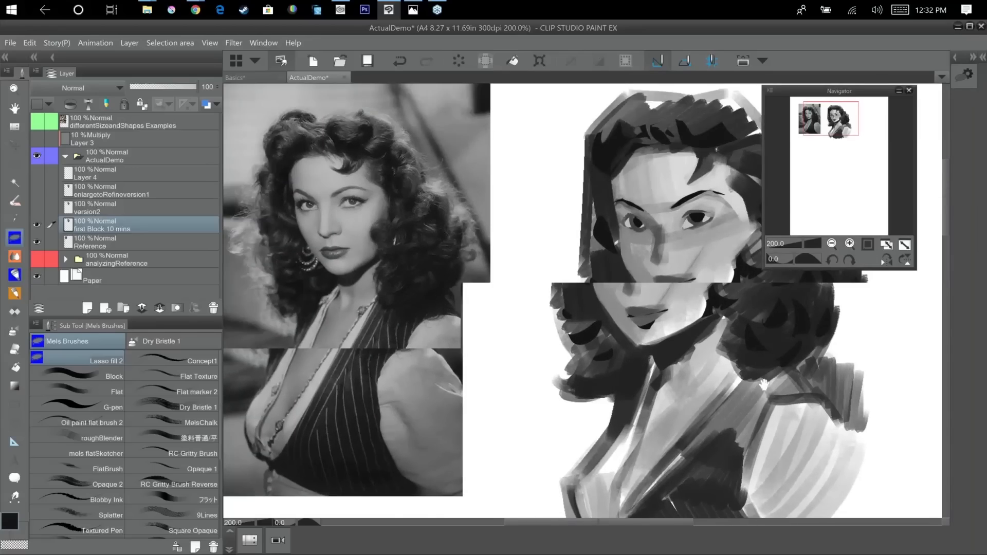
Lasso-fill the vest with a near-black shoulder, a mid-grey front panel and a near-black lower bodice.
scroll(764, 384, "down", 1)
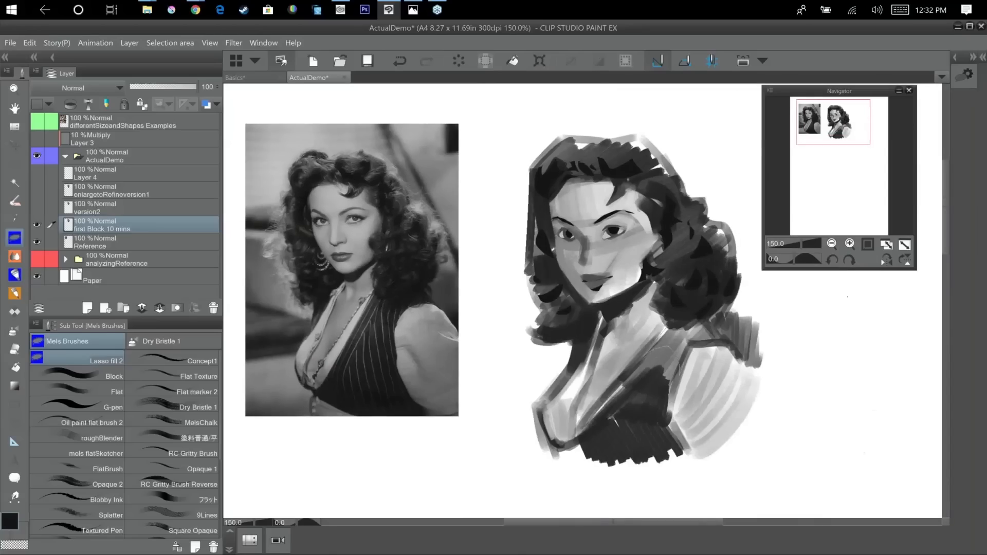
left_click_drag(652, 327, 678, 373)
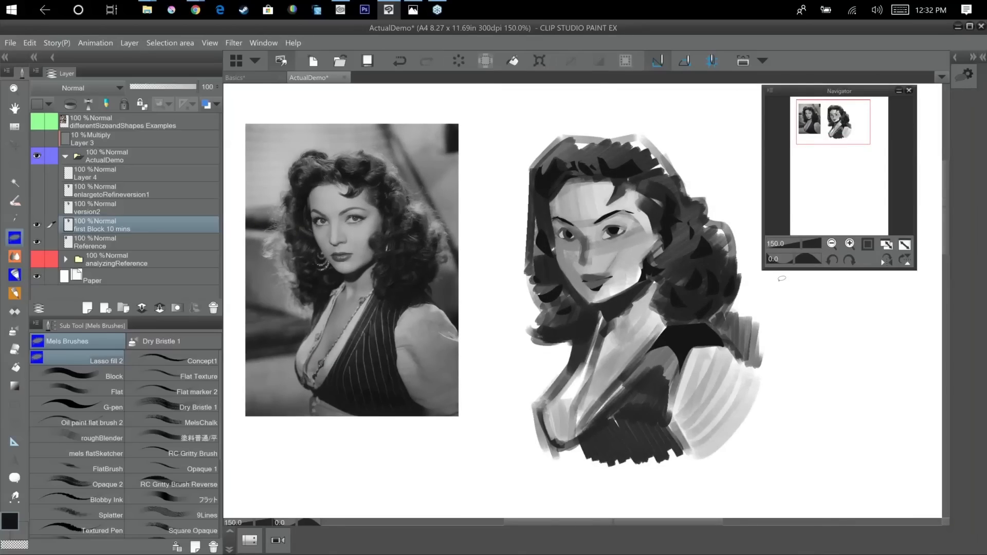
key("x")
left_click_drag(613, 403, 614, 404)
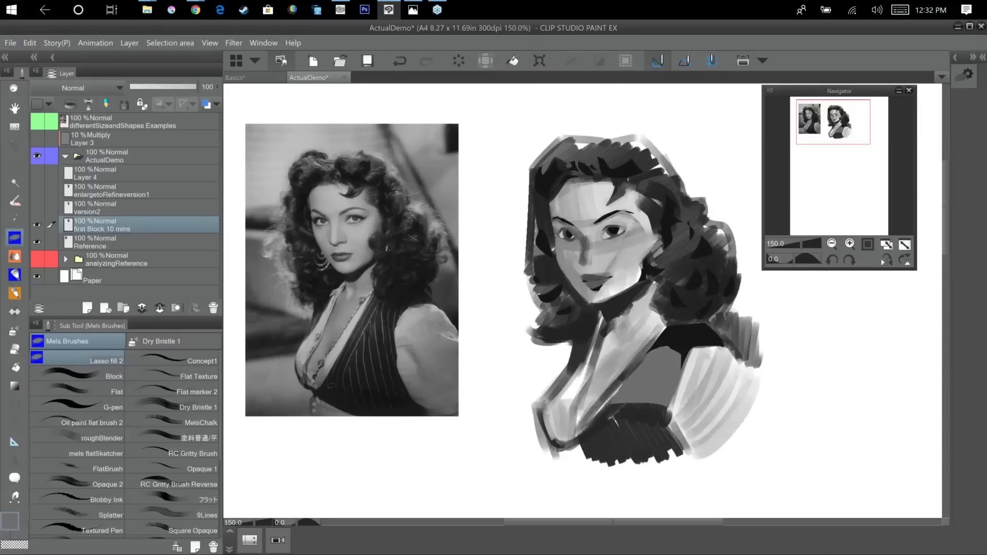
key("x")
mouse_move(689, 452)
left_mouse_down()
mouse_move(590, 457)
mouse_move(615, 414)
left_mouse_up()
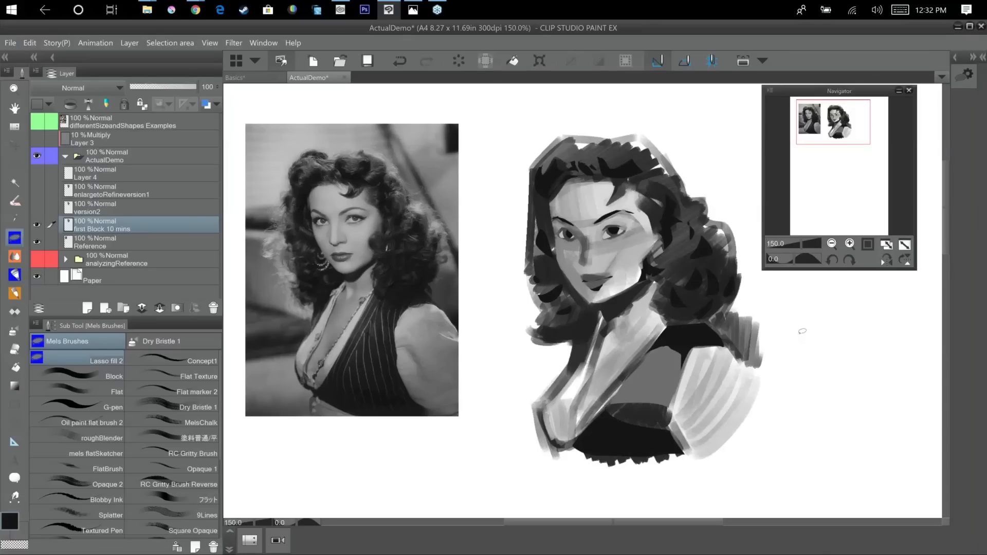
Switch to the Flat brush and blend the vest's near-black shoulder into the mid-grey front panel.
left_click(117, 390)
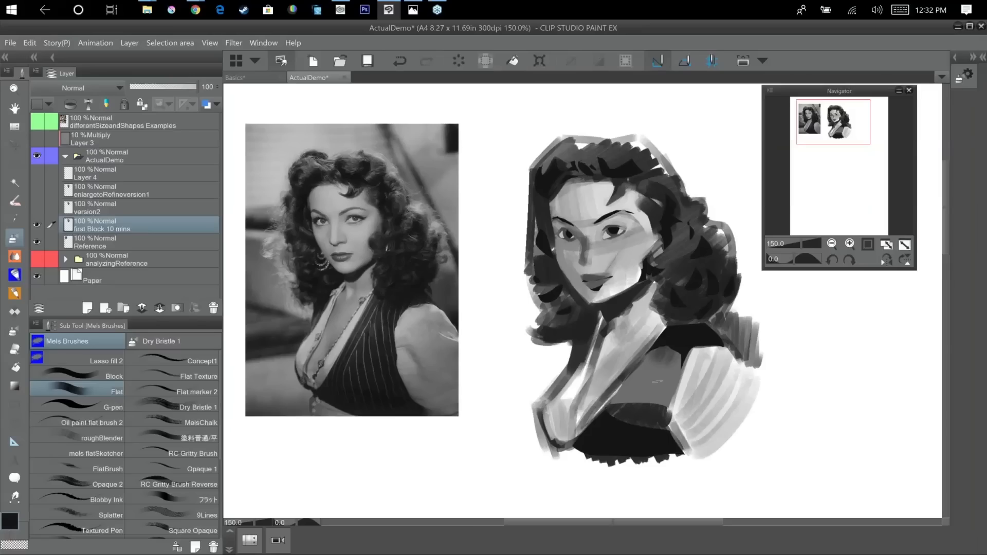
left_click_drag(692, 332, 683, 367)
left_click(677, 355, "alt")
left_click(676, 332, "alt")
mouse_move(667, 345)
left_mouse_down()
mouse_move(690, 356)
mouse_move(677, 341)
mouse_move(656, 352)
mouse_move(643, 376)
mouse_move(677, 333)
mouse_move(674, 369)
mouse_move(688, 345)
left_mouse_up()
left_click(672, 357, "alt")
left_click(677, 337, "alt")
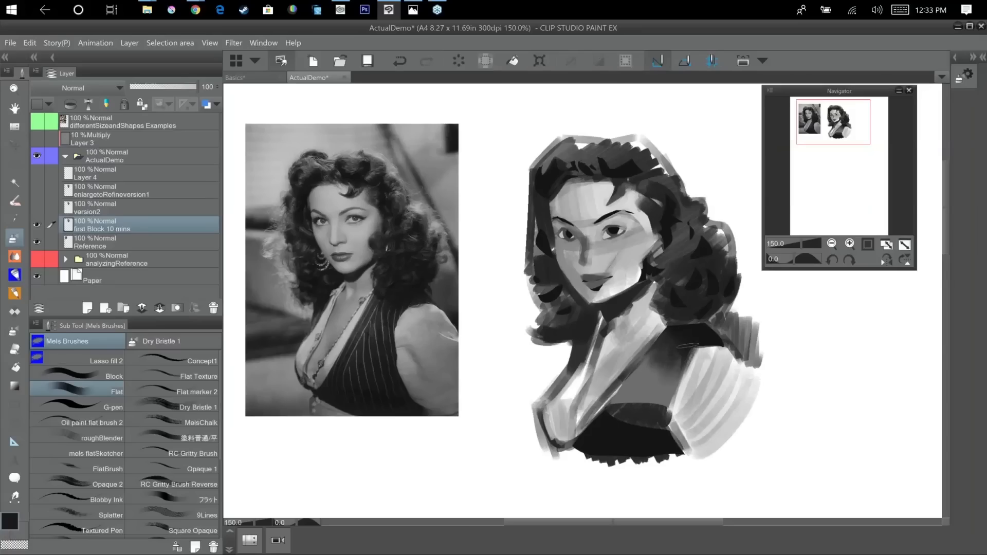
left_click(688, 345, "alt")
left_click(684, 337, "alt")
left_click_drag(692, 349, 670, 367)
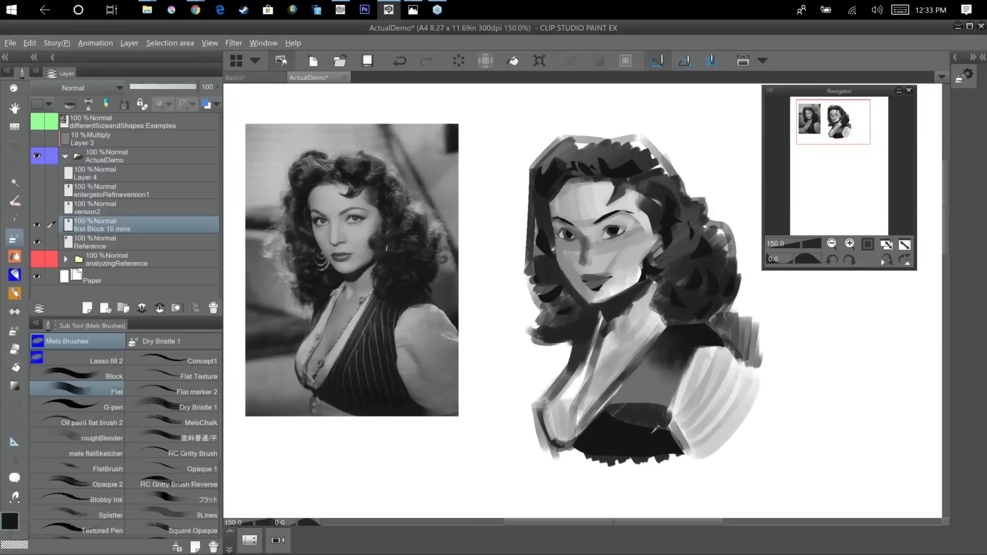
Darken the lower and middle vest and soften the transition up to the grey highlight on the chest.
mouse_move(656, 429)
left_mouse_down()
mouse_move(711, 350)
mouse_move(653, 442)
mouse_move(667, 392)
mouse_move(622, 433)
left_mouse_up()
left_click_drag(623, 395, 620, 436)
mouse_move(663, 392)
left_mouse_down()
mouse_move(671, 432)
mouse_move(631, 411)
mouse_move(649, 419)
mouse_move(642, 416)
left_mouse_up()
left_click(652, 378, "alt")
left_click(675, 374, "alt")
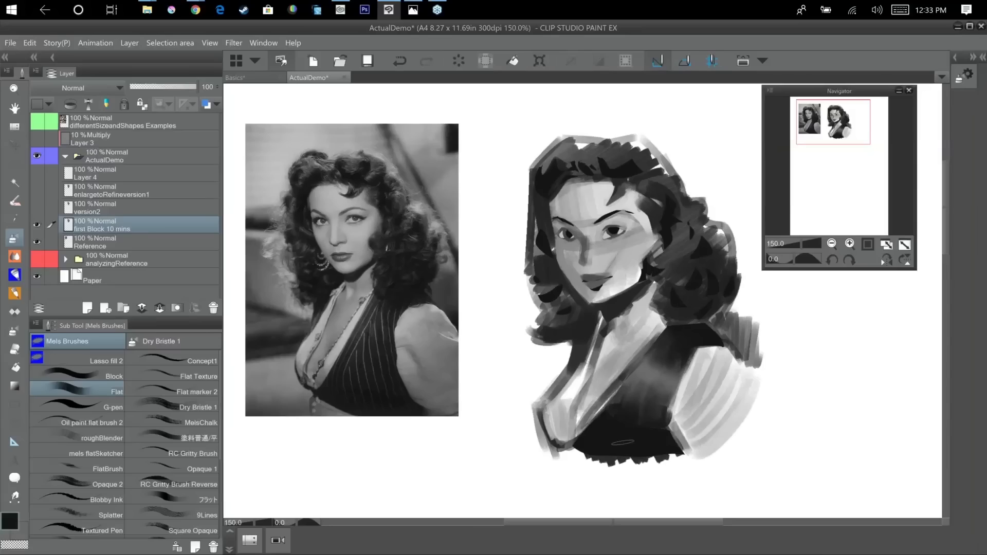
left_click(645, 412, "alt")
left_click(636, 400, "alt")
mouse_move(639, 381)
left_mouse_down()
mouse_move(629, 402)
mouse_move(608, 404)
left_mouse_up()
Sample light grey and repaint the upper sleeve and its edge against the vest, then tidy the vest's side in dark grey.
left_click(731, 356, "alt")
mouse_move(730, 348)
left_mouse_down()
mouse_move(709, 341)
mouse_move(681, 383)
left_mouse_up()
left_click_drag(698, 337, 669, 425)
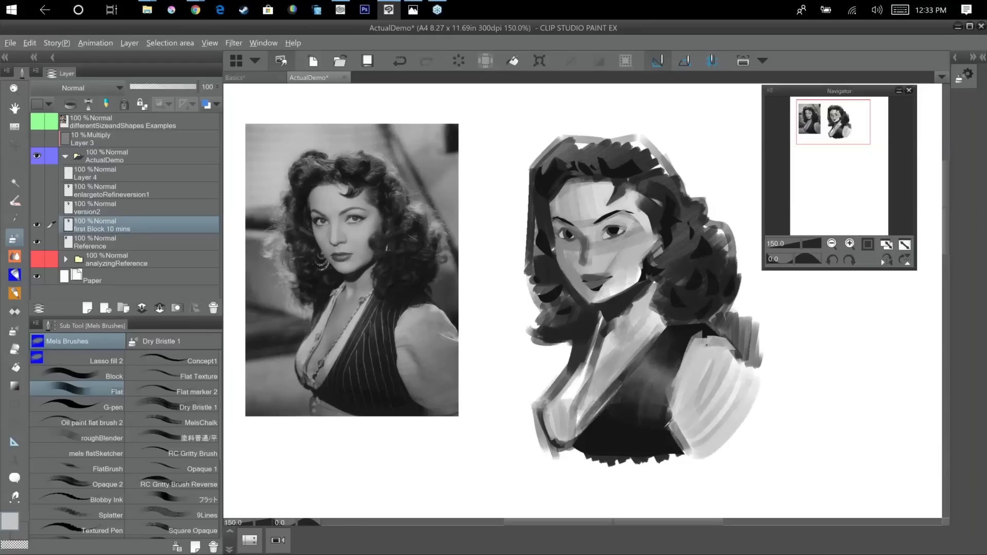
left_click(668, 422, "alt")
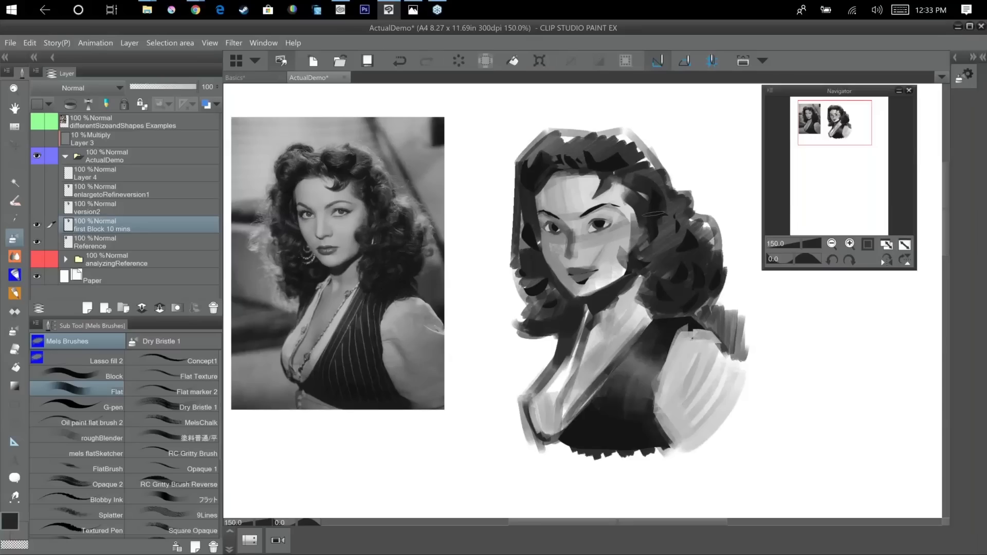
Darken the hair edge beside the near temple and even out the forehead, nose and cheek with sampled light greys.
left_click_drag(656, 214, 631, 236)
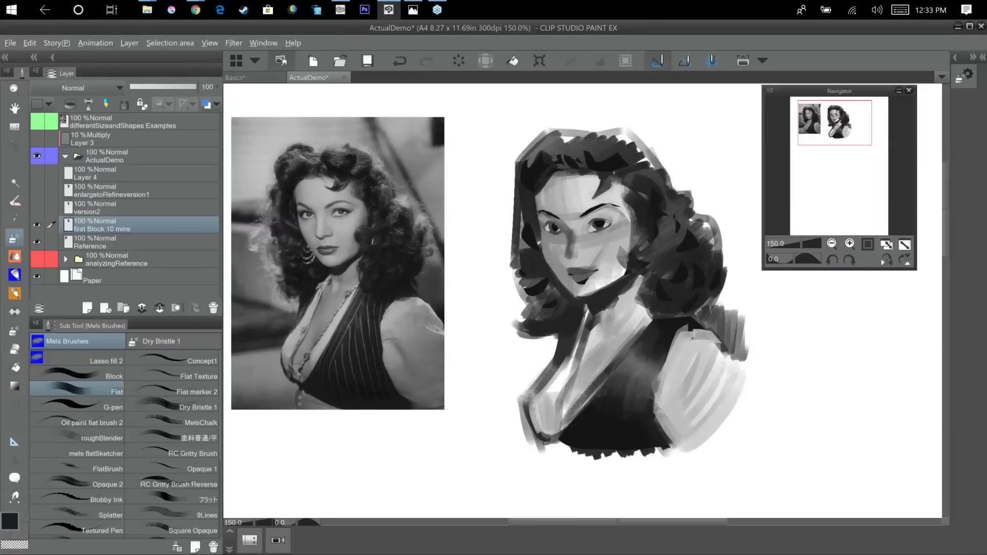
left_click(624, 213, "alt")
left_click_drag(629, 196, 640, 225)
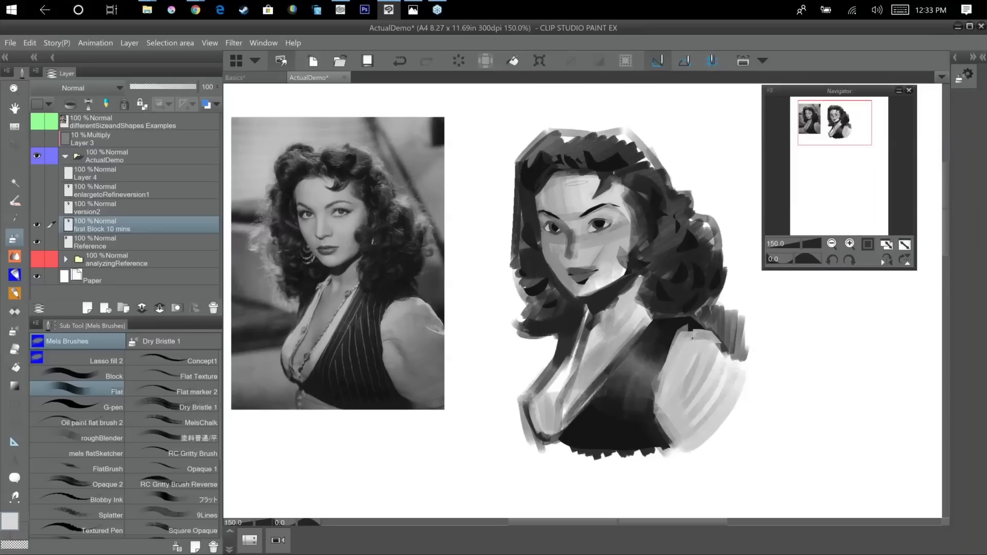
mouse_move(574, 183)
left_mouse_down()
mouse_move(563, 258)
mouse_move(597, 262)
mouse_move(613, 236)
left_mouse_up()
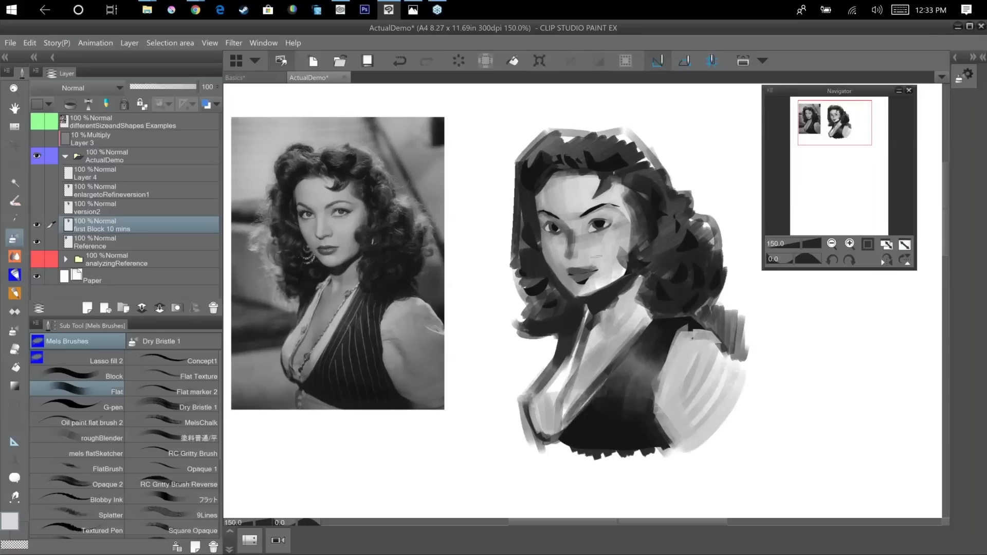
left_click(602, 242, "alt")
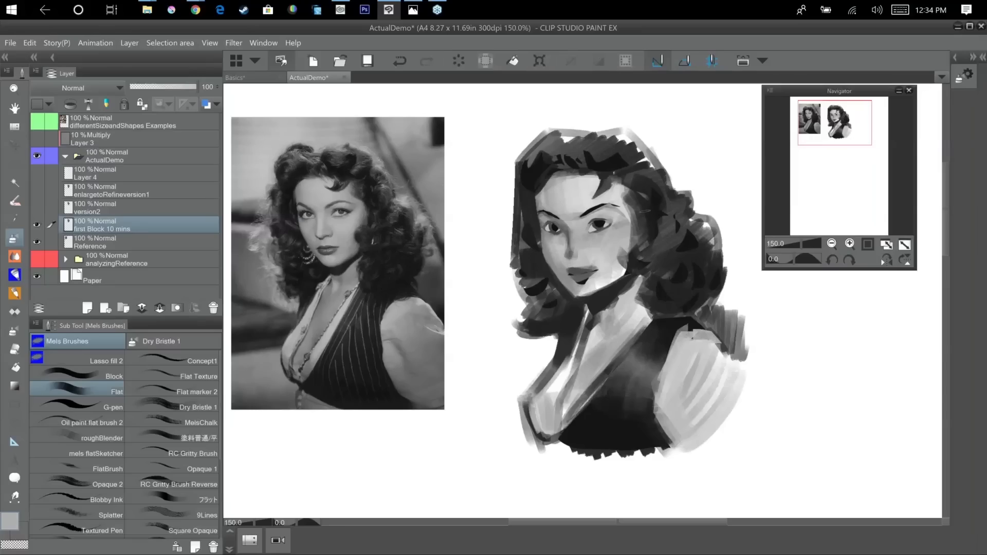
Refine the lids and irises of both eyes with small Flat brush strokes in sampled dark and light greys.
left_click(592, 218, "alt")
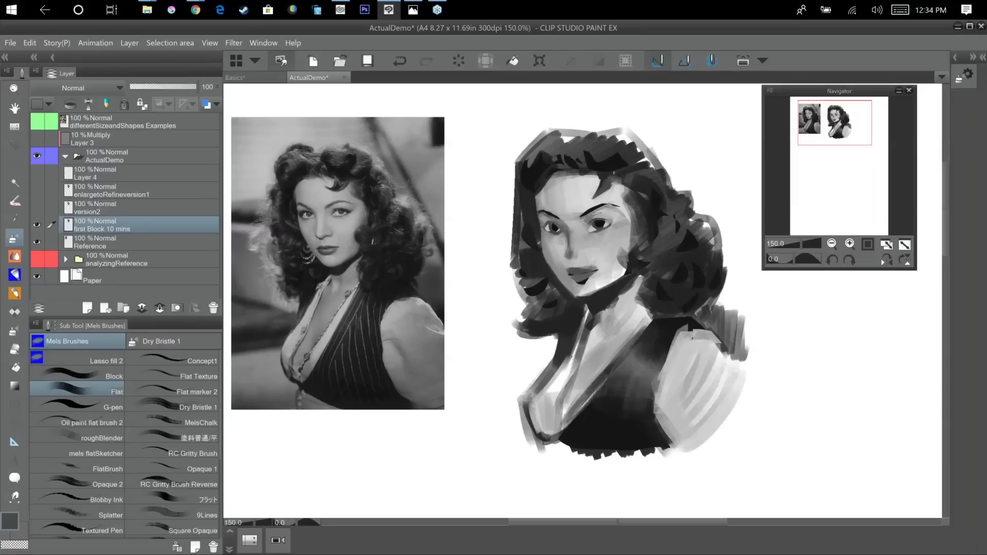
left_click_drag(554, 216, 564, 224)
left_click(613, 215, "alt")
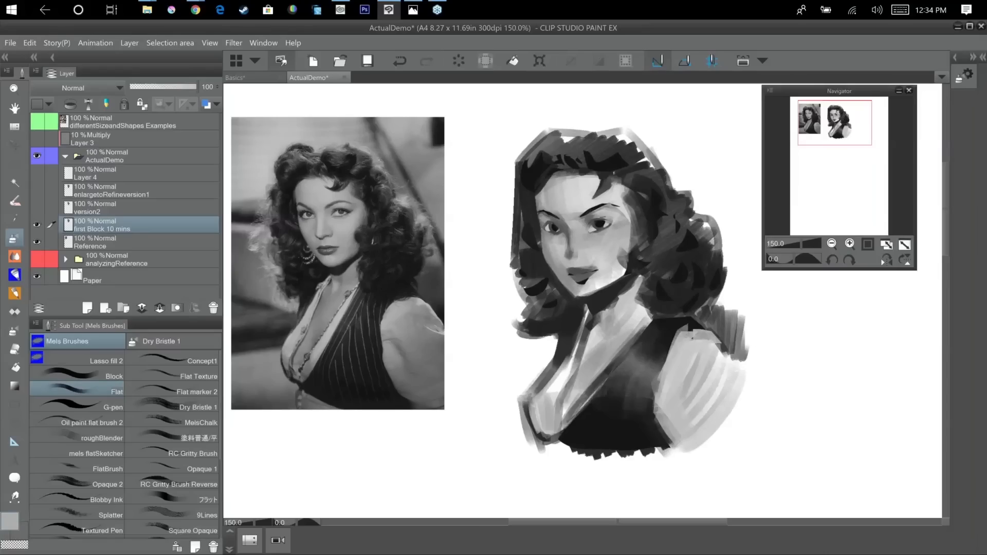
left_click(603, 221, "alt")
left_click_drag(595, 221, 613, 220)
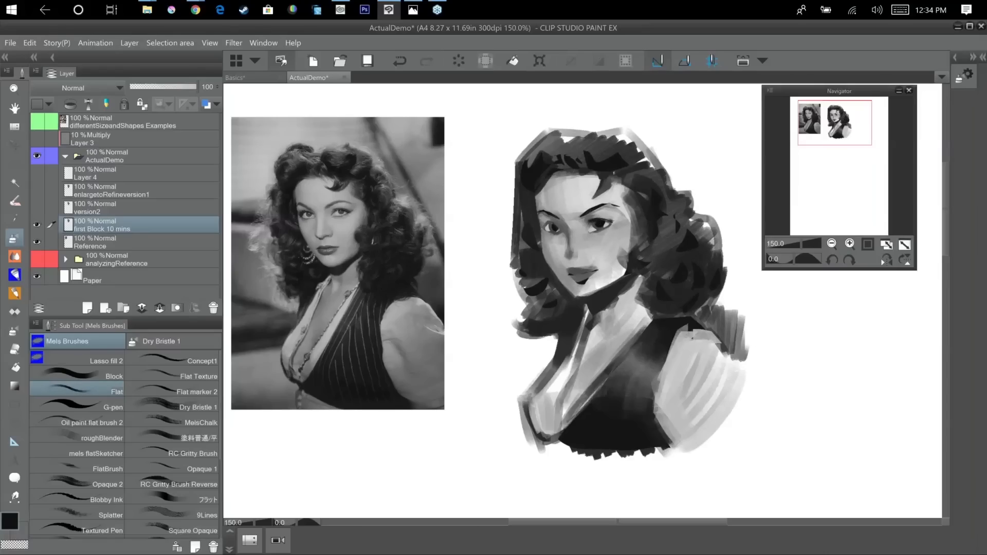
left_click_drag(542, 225, 553, 221)
scroll(572, 246, "up", 1)
left_click(542, 224, "alt")
left_click_drag(540, 220, 550, 228)
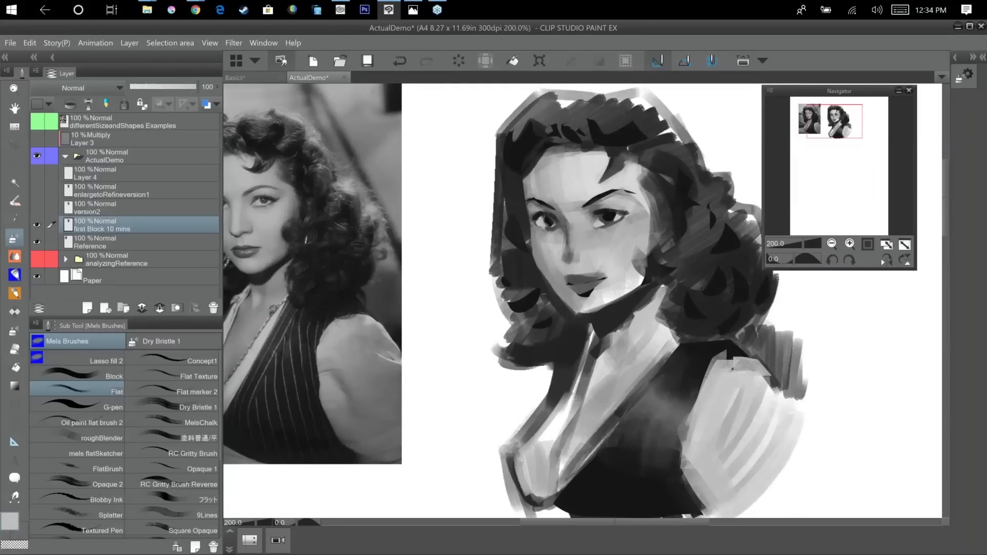
Touch up the irises and corners of both eyes with small Flat brush strokes in sampled dark and light greys.
left_click_drag(702, 220, 752, 223)
left_click(598, 222, "alt")
left_click_drag(597, 221, 600, 226)
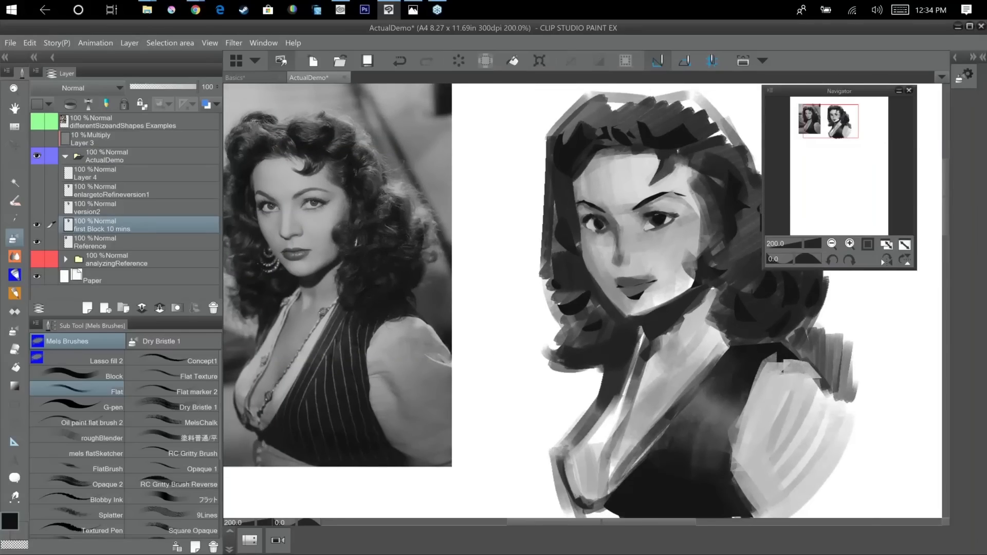
left_click(651, 224, "alt")
left_click(663, 220, "alt")
left_click(659, 221, "alt")
left_click_drag(671, 384, 668, 394)
left_click(557, 486, "alt")
left_click(592, 238, "alt")
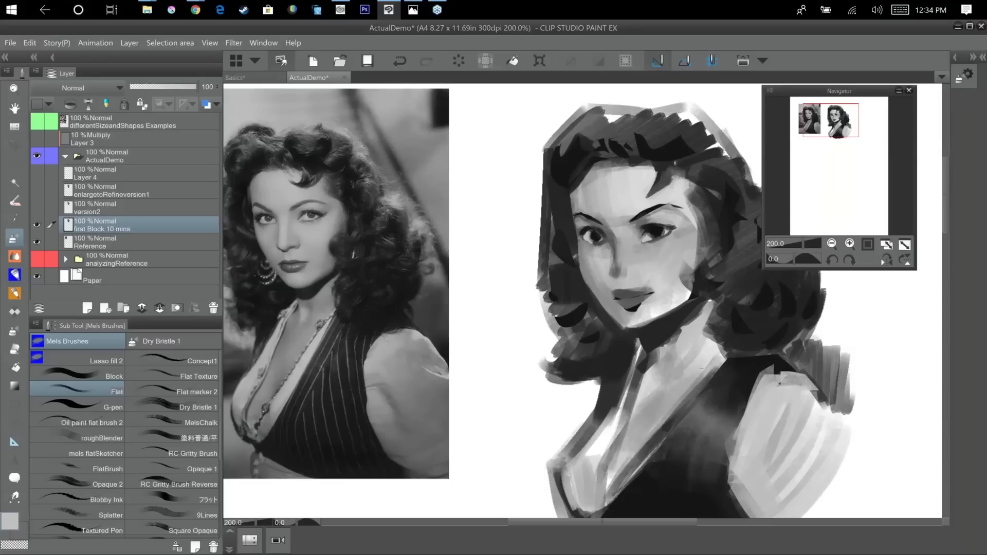
left_click_drag(702, 368, 667, 367)
left_click(561, 235, "alt")
left_click_drag(565, 236, 574, 240)
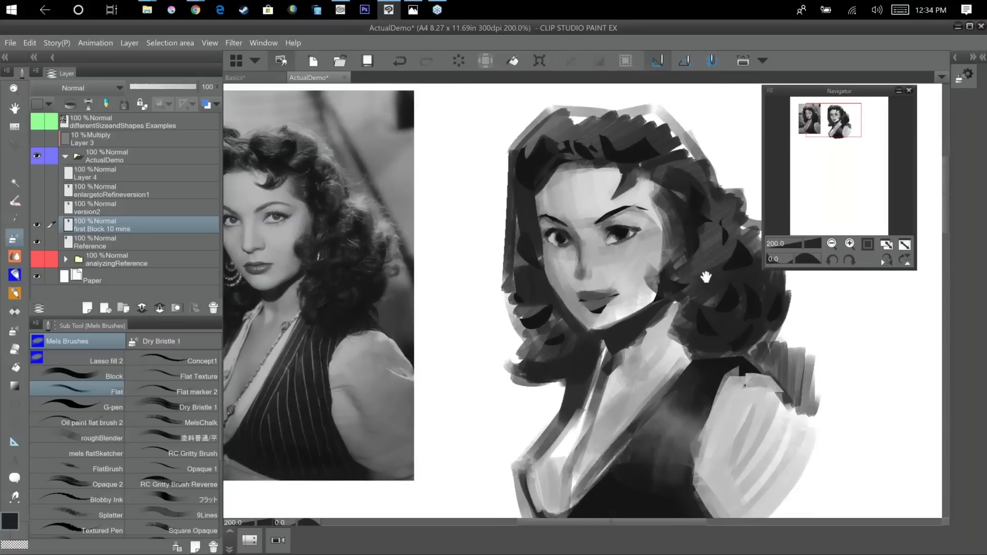
Rework the hair edge along the cheek, jaw and neck with sampled dark grey Flat brush strokes.
left_click_drag(706, 277, 747, 244)
left_click_drag(706, 277, 704, 276)
left_click(637, 274, "alt")
left_click_drag(635, 263, 660, 260)
left_click_drag(650, 386, 596, 411)
left_click_drag(730, 375, 746, 376)
left_click(746, 376, "alt")
left_click_drag(672, 298, 628, 341)
left_click(642, 317, "alt")
left_click_drag(667, 301, 642, 330)
left_click(653, 331, "alt")
left_click_drag(670, 293, 642, 329)
mouse_move(689, 360)
left_mouse_down()
mouse_move(652, 344)
mouse_move(666, 336)
left_mouse_up()
Add near-black accents to the curls beside the cheek and temple to deepen the hair's shadows.
left_click(708, 277, "alt")
left_click_drag(649, 275, 670, 325)
left_click(721, 225, "alt")
mouse_move(707, 201)
left_mouse_down()
mouse_move(718, 211)
mouse_move(701, 235)
left_mouse_up()
mouse_move(650, 270)
left_mouse_down()
mouse_move(678, 266)
mouse_move(633, 284)
left_mouse_up()
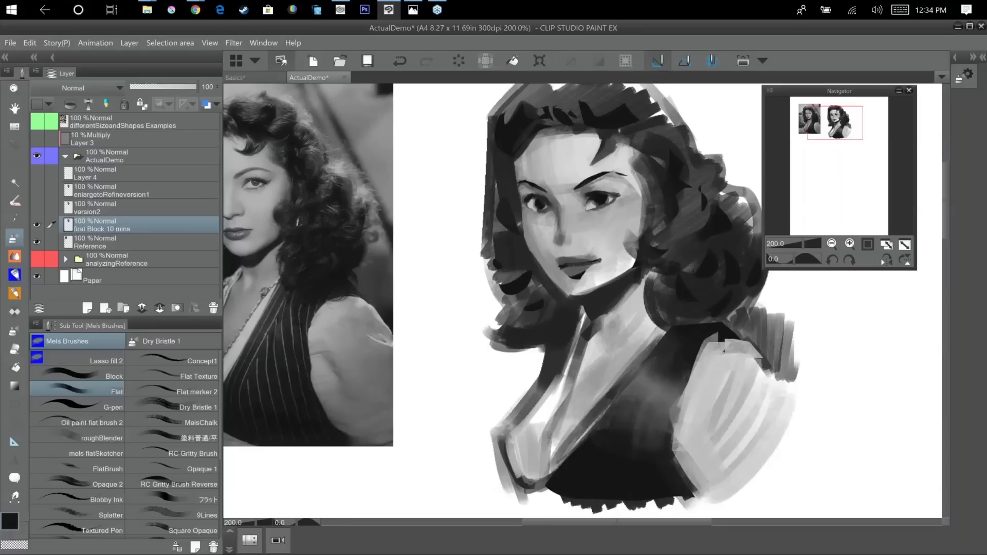
left_click(644, 225, "alt")
left_click(647, 208, "alt")
Refine the far eye's iris, upper lid and white with fine strokes in sampled dark and mid greys.
left_click_drag(685, 476, 692, 524)
scroll(554, 265, "up", 2)
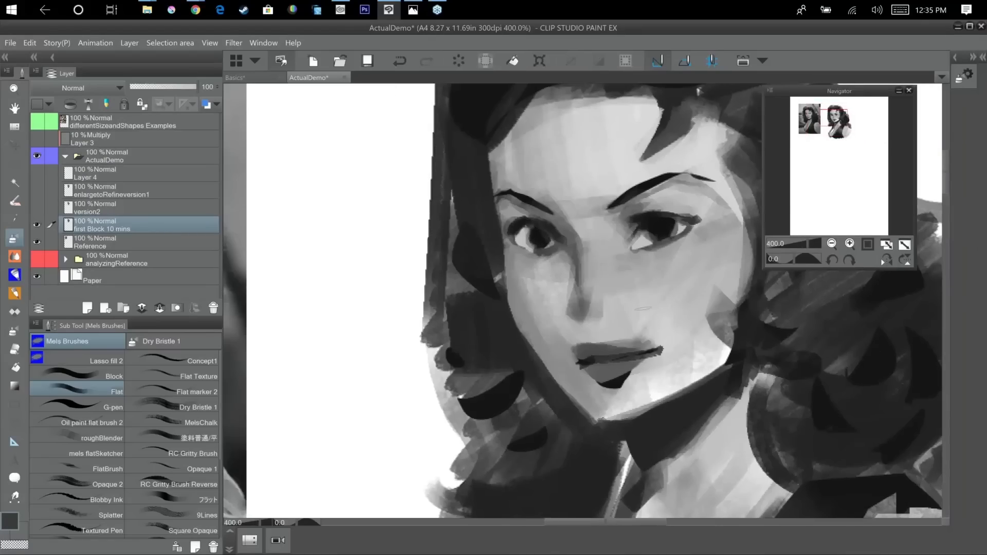
left_click(523, 233, "alt")
left_click(548, 242, "alt")
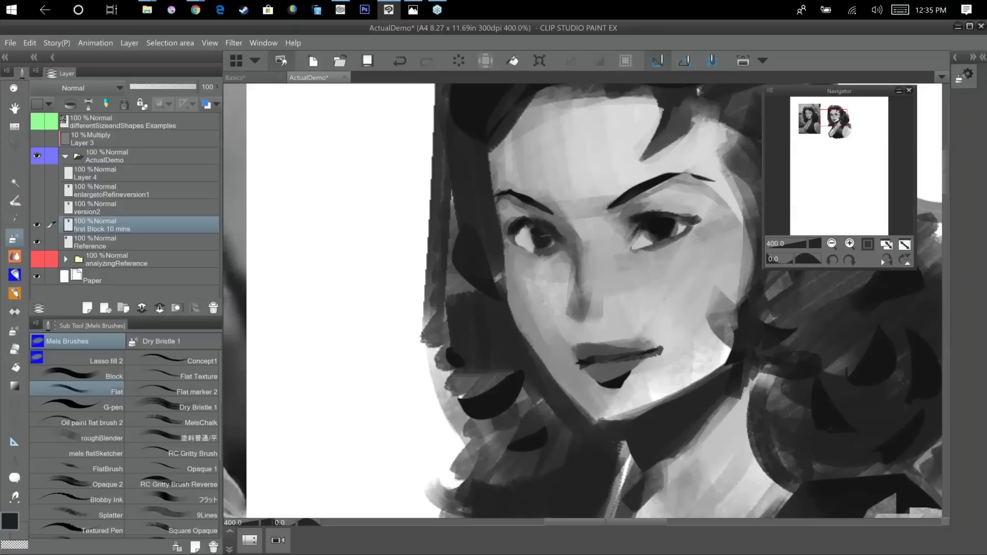
mouse_move(543, 230)
left_mouse_down()
mouse_move(550, 238)
mouse_move(567, 231)
left_mouse_up()
left_click(538, 215, "alt")
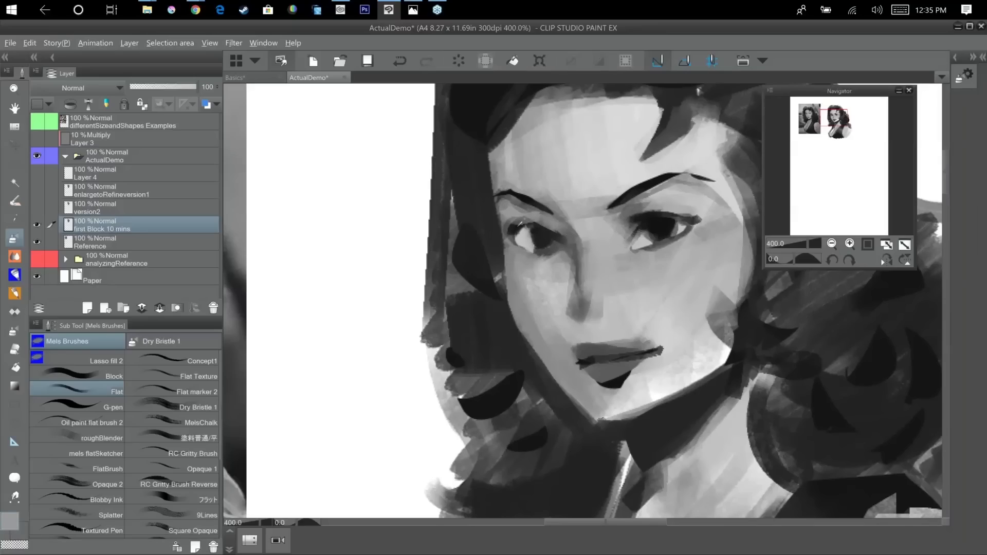
left_click(520, 221, "alt")
left_click_drag(520, 221, 562, 233)
left_click(561, 233, "alt")
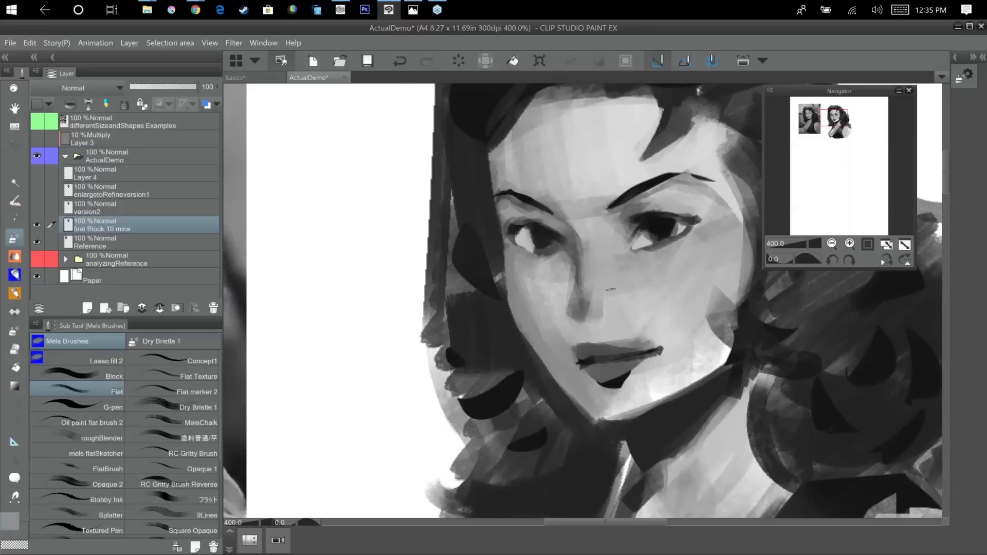
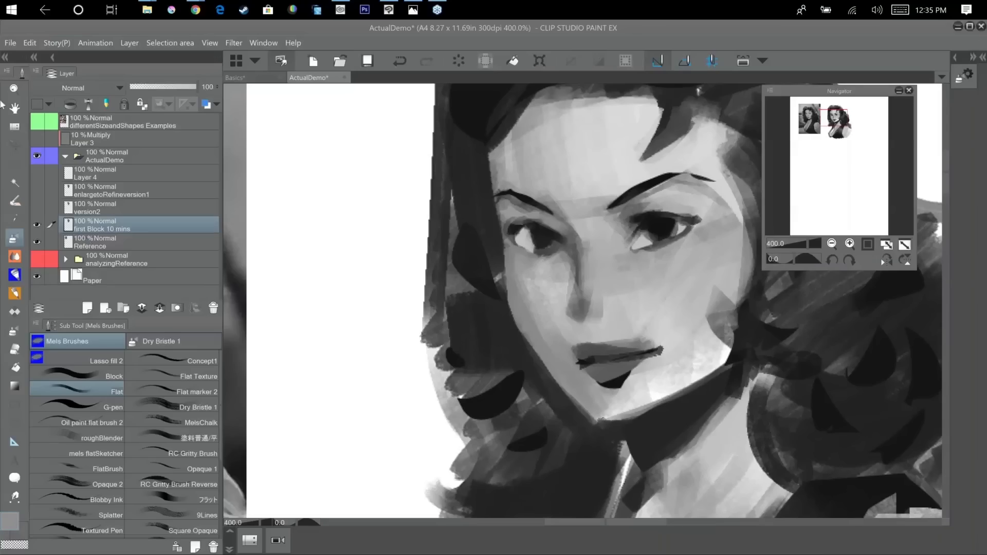
Place a small grey dab on the blank canvas beside the portrait and check it at several magnifications.
left_click(365, 287)
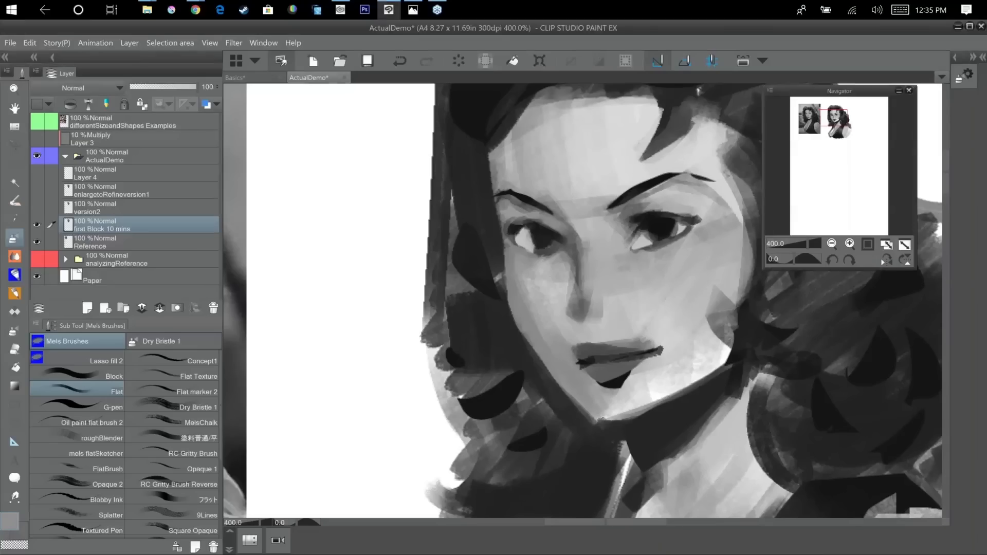
scroll(342, 313, "up", 2)
scroll(342, 312, "down", 1)
scroll(342, 313, "down", 5)
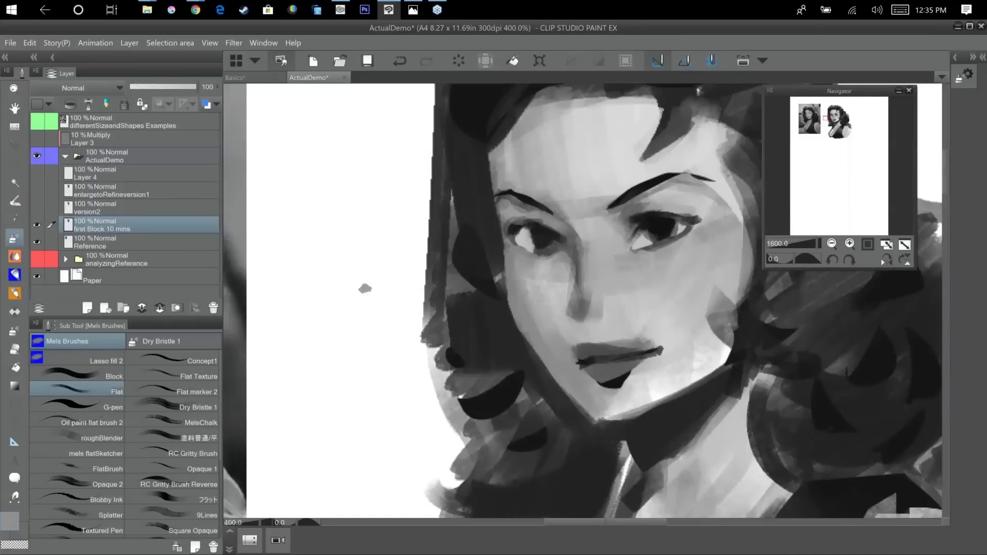
scroll(343, 313, "up", 5)
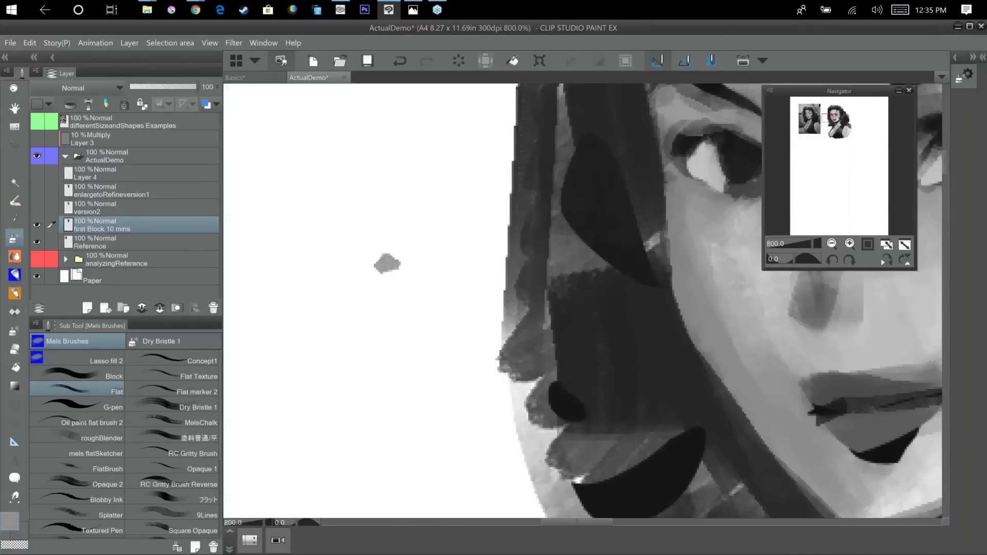
scroll(341, 313, "down", 5)
scroll(342, 313, "up", 1)
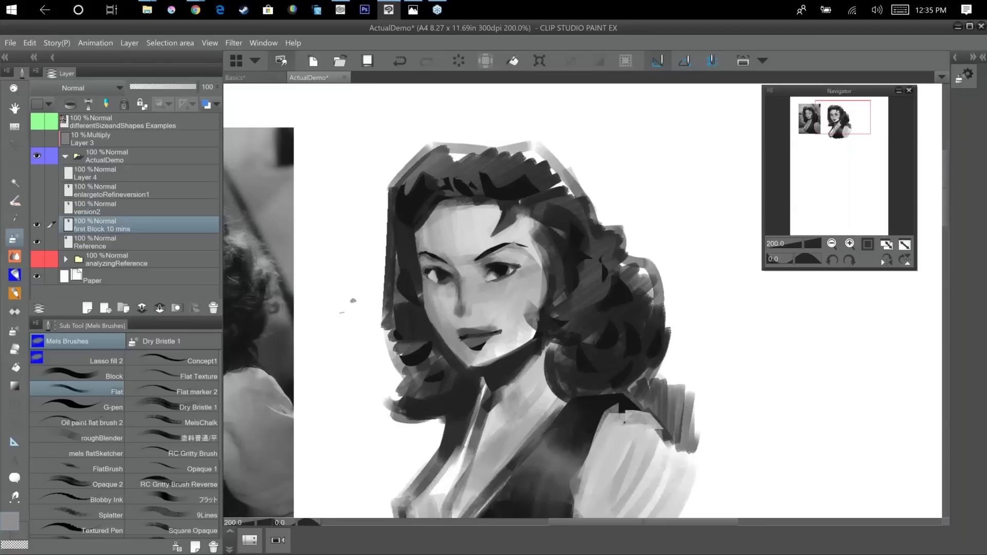
Check the portrait's proportions with the canvas rotated by 15 degrees, mirrored horizontally and flipped upside down.
key("minus")
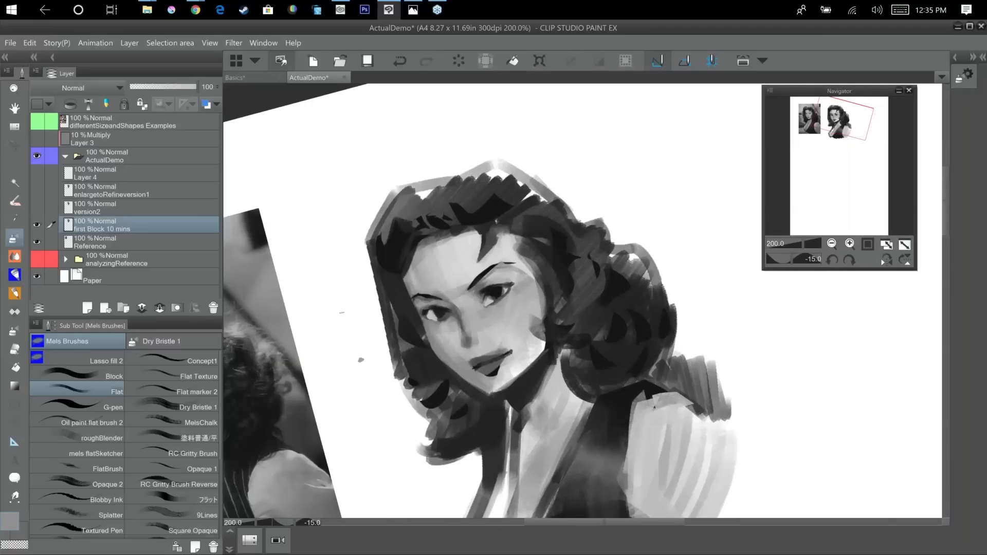
key("asciicircum")
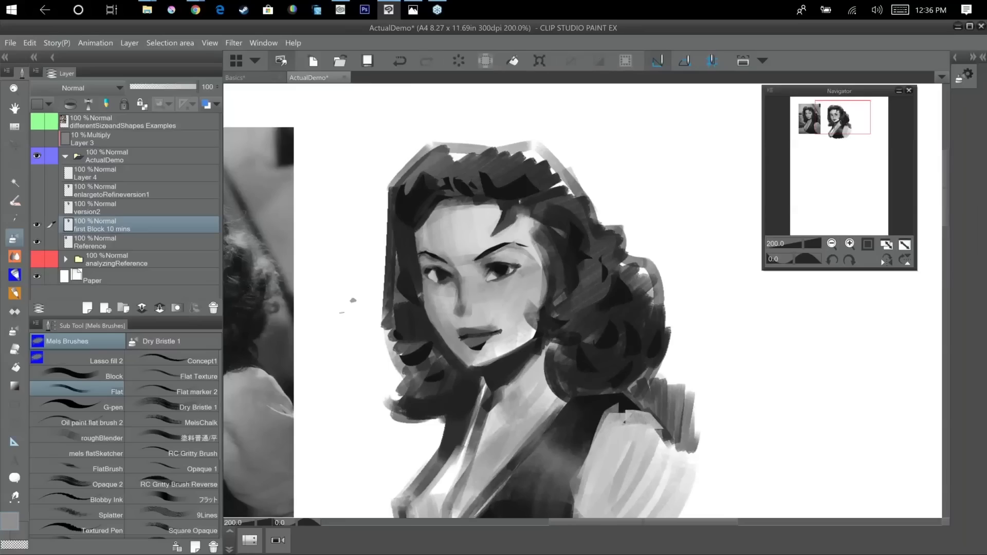
left_click_drag(765, 371, 811, 297)
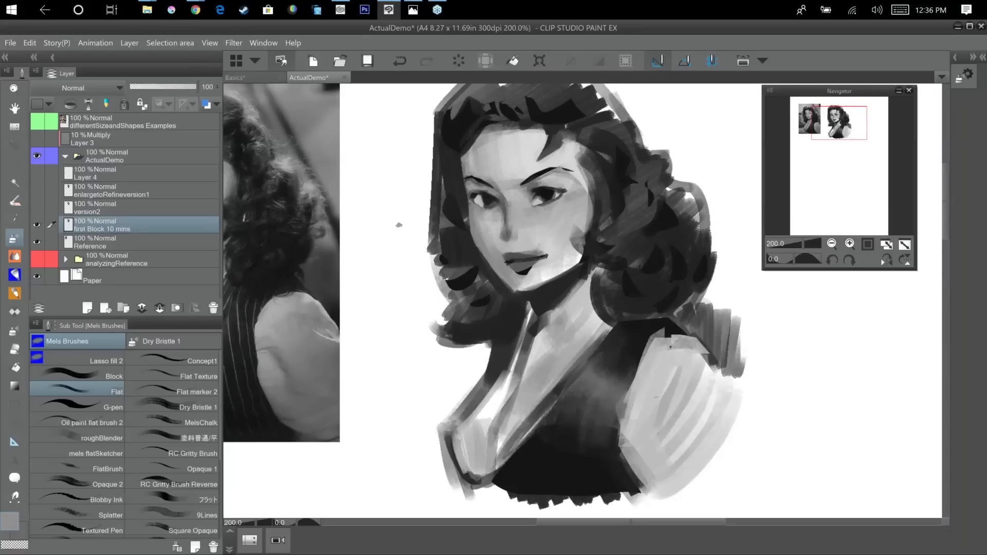
left_click(888, 261)
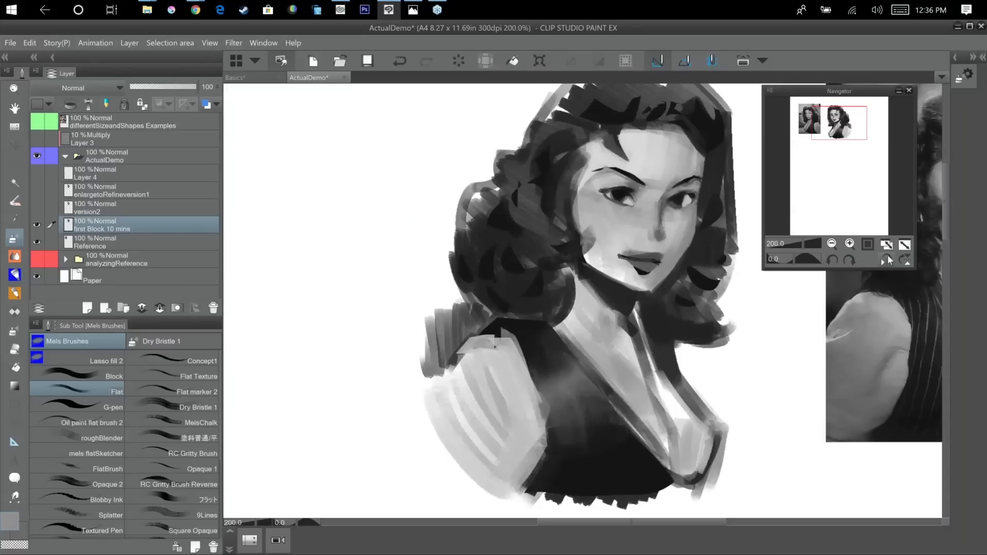
left_click(888, 260)
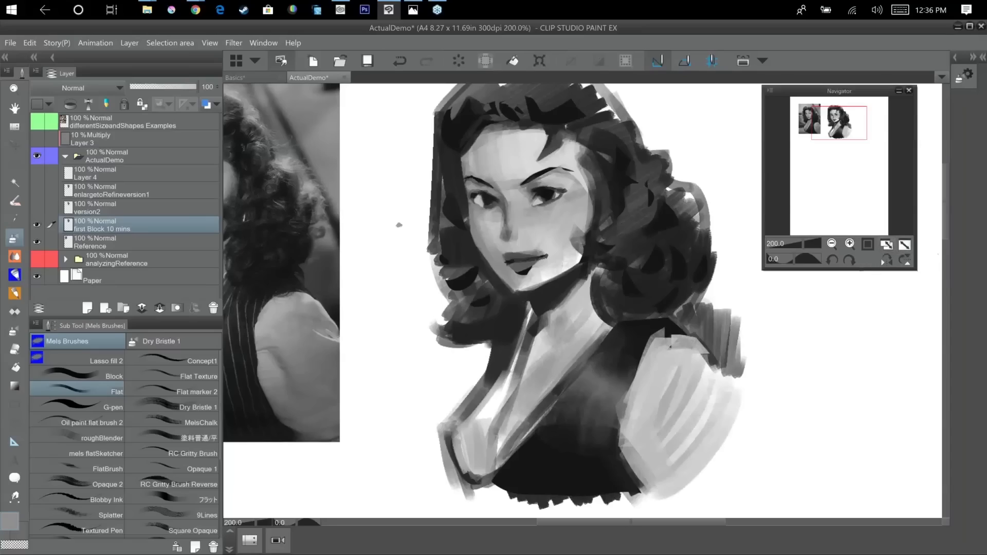
left_click(887, 261)
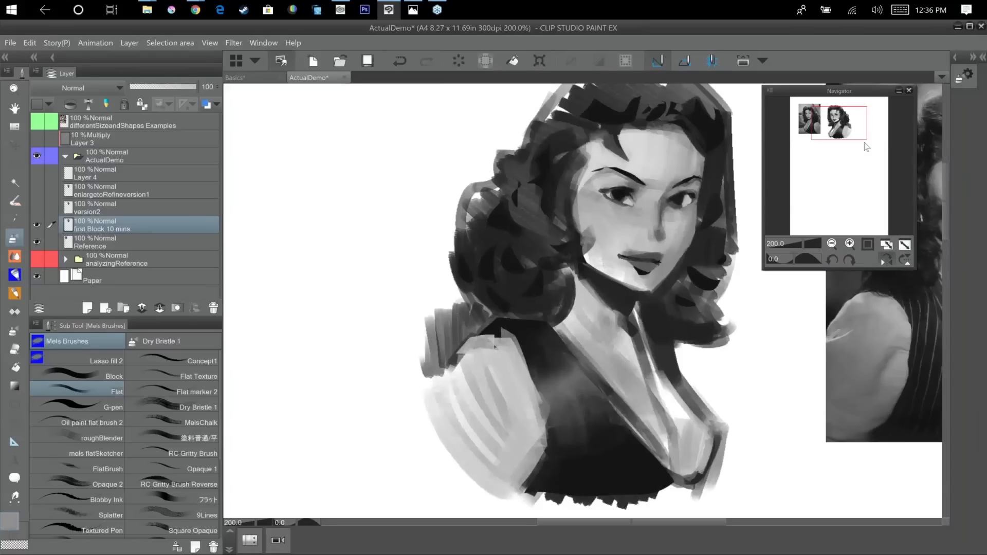
left_click(890, 262)
left_click(906, 260)
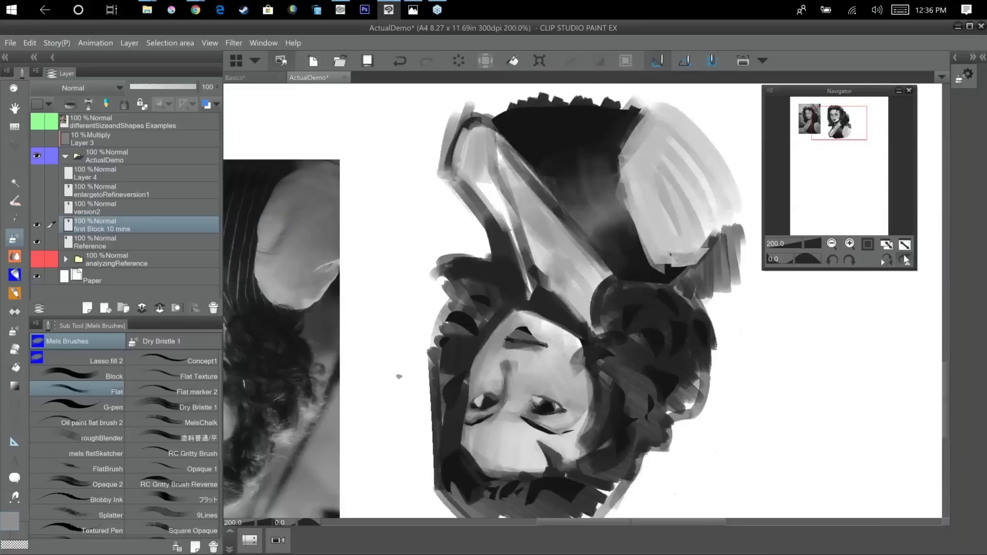
left_click(906, 261)
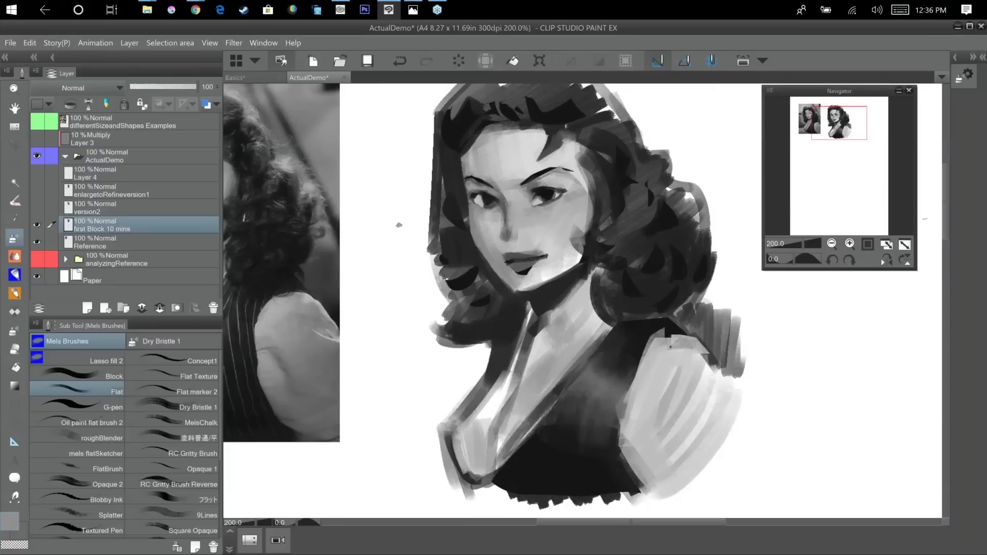
left_click(885, 264)
left_click(885, 263)
Touch up the far cheek contour beside the eye with short Flat brush strokes in a sampled mid grey.
mouse_move(473, 220)
left_mouse_down()
mouse_move(571, 229)
mouse_move(576, 257)
left_mouse_up()
left_click(559, 227, "alt")
left_click(559, 229, "alt")
left_click(574, 231, "alt")
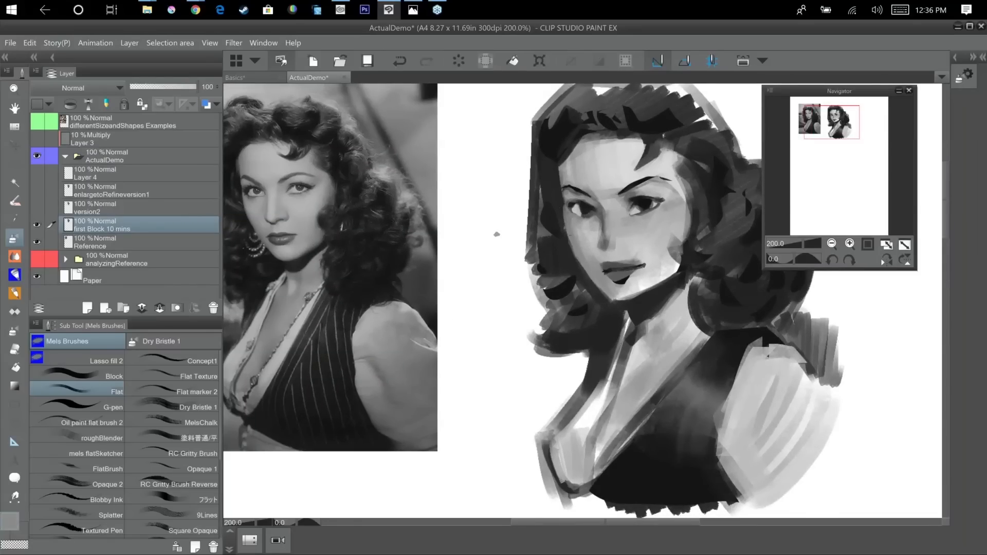
left_click(562, 244, "alt")
mouse_move(565, 207)
left_mouse_down()
mouse_move(571, 242)
mouse_move(566, 222)
left_mouse_up()
left_click(571, 229, "alt")
left_click(564, 221, "alt")
Darken the hair edge along the far cheek and jaw with Flat brush strokes in a sampled dark grey.
left_click(557, 224, "alt")
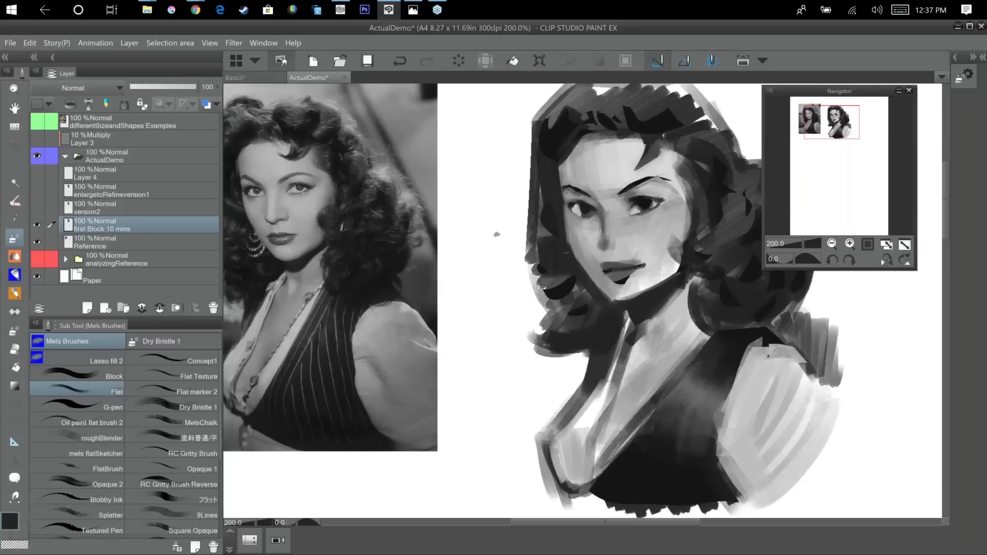
left_click_drag(580, 262, 602, 293)
left_click_drag(577, 261, 600, 291)
left_click(588, 247, "alt")
left_click(584, 278, "alt")
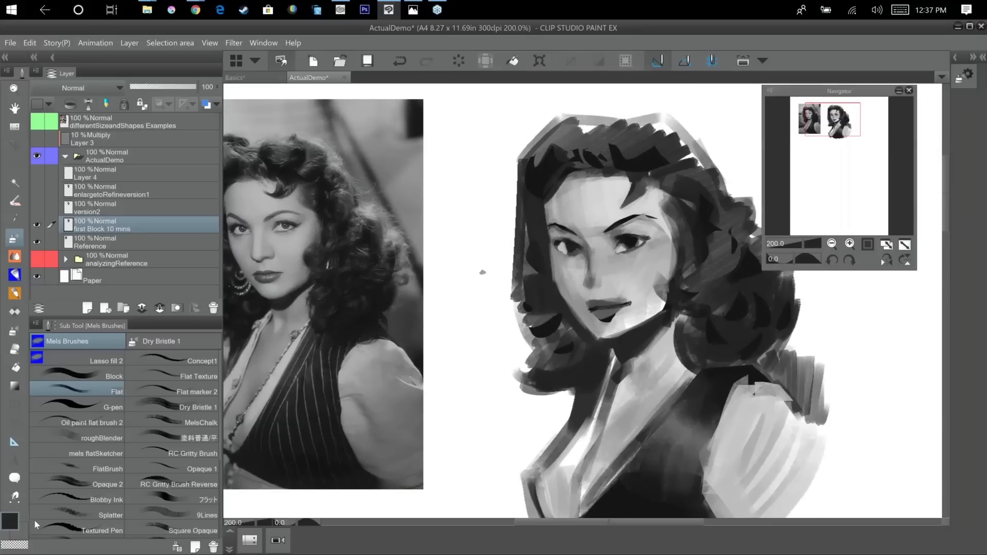
Choose a near-black and accent the near eye's lower lid and the nostrils with small Flat brush touches.
double_click(11, 522)
left_click(415, 324)
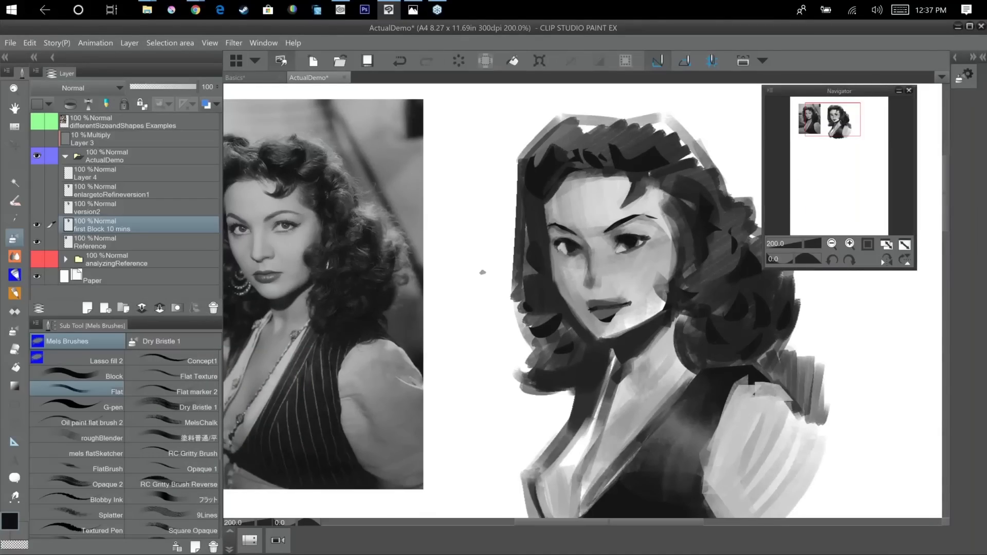
left_click_drag(626, 253, 644, 245)
mouse_move(609, 275)
left_mouse_down()
mouse_move(590, 291)
mouse_move(608, 280)
left_mouse_up()
left_click(602, 280, "alt")
left_click(597, 277, "alt")
left_click(602, 282, "alt")
left_click(599, 278, "alt")
left_click(602, 284, "alt")
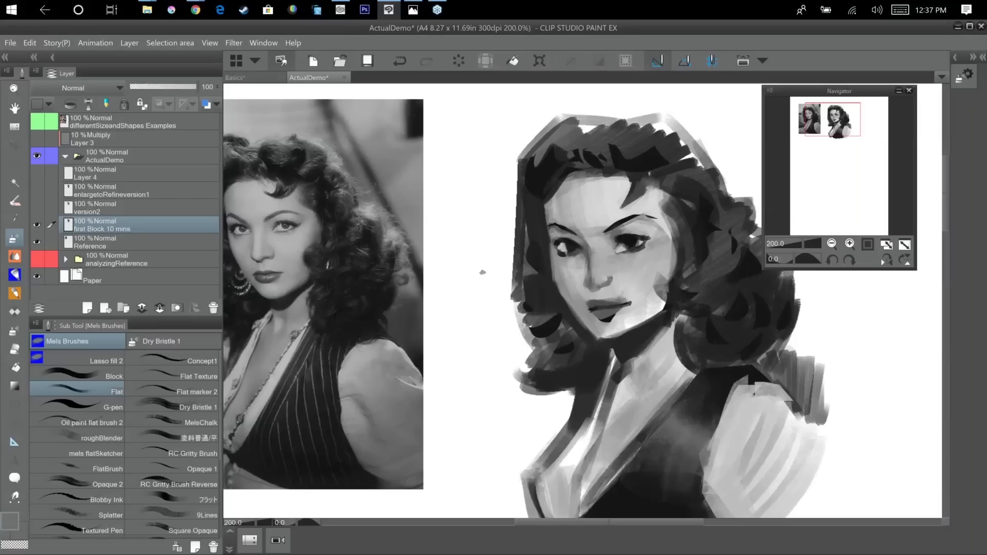
Model the near side of the nose in sampled light and mid greys with a larger Flat brush.
left_click(611, 275, "alt")
left_click(614, 263, "alt")
key("]")
key("]")
key("]")
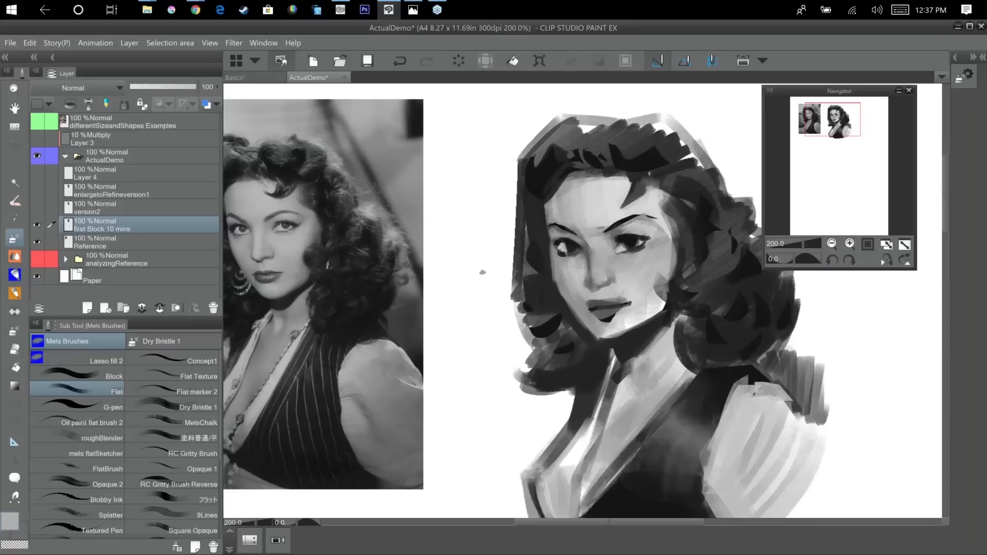
left_click(614, 275, "alt")
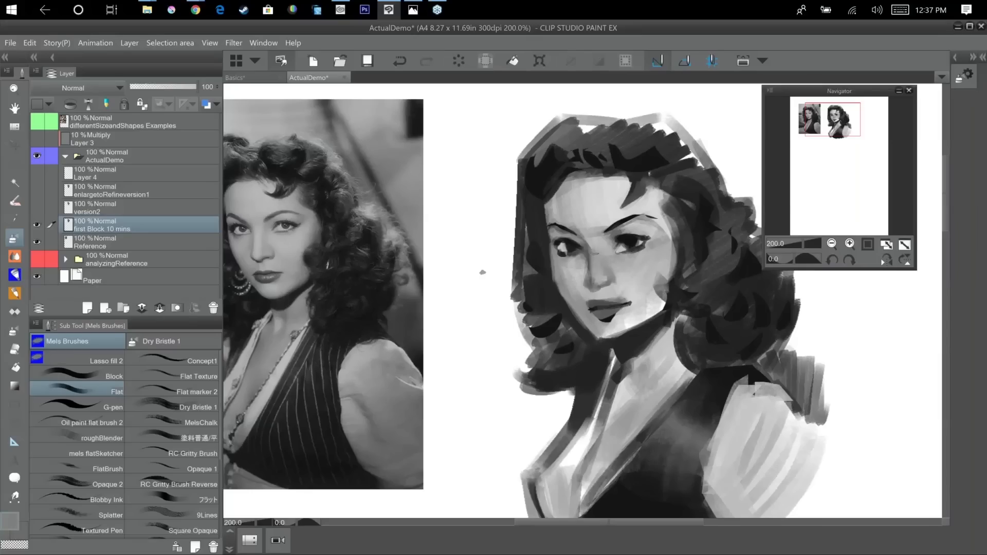
Refine the nose bridge, nostril and base with smaller Flat brush strokes in sampled greys.
left_click(596, 244, "alt")
left_click(613, 287, "alt")
left_click(589, 290, "alt")
key("[")
left_click(635, 255, "alt")
left_click_drag(588, 285, 603, 288)
left_click(590, 289, "alt")
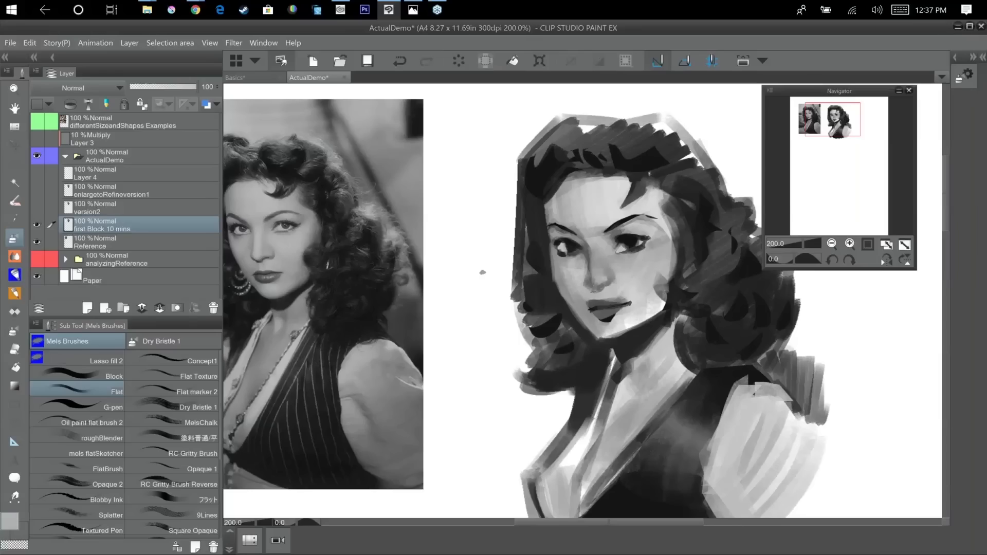
left_click(603, 292, "alt")
Strengthen the far eye's lower lid and the lash lines of both eyes with fine dark strokes.
left_click(566, 252, "alt")
left_click_drag(561, 256, 572, 255)
left_click_drag(560, 236, 649, 233)
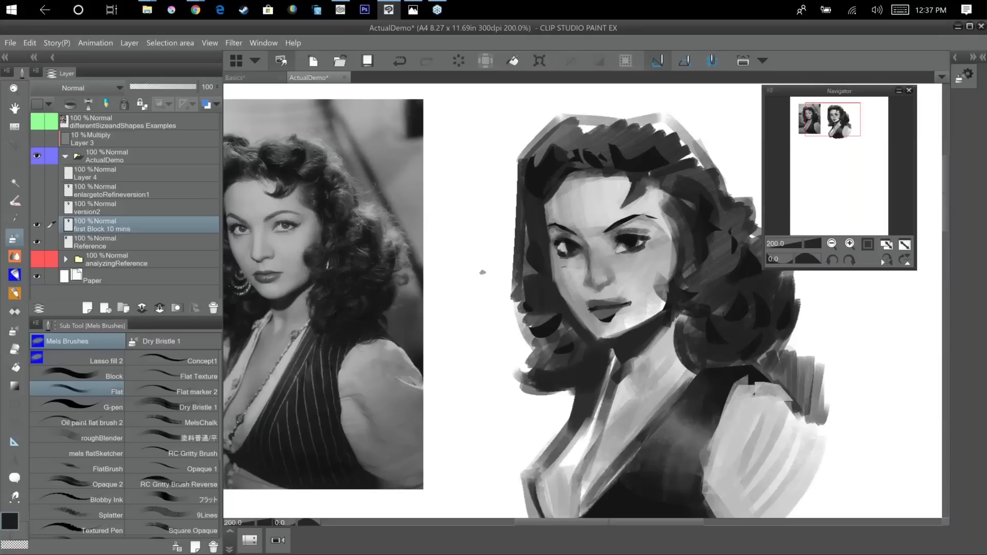
Reshape the hair edge along the far cheek, temple and forehead with sampled near-black and light grey strokes.
left_click_drag(554, 236, 557, 288)
left_click(557, 260, "alt")
left_click_drag(553, 237, 552, 263)
left_click(560, 221, "alt")
left_click(568, 194, "alt")
left_click_drag(568, 175, 551, 206)
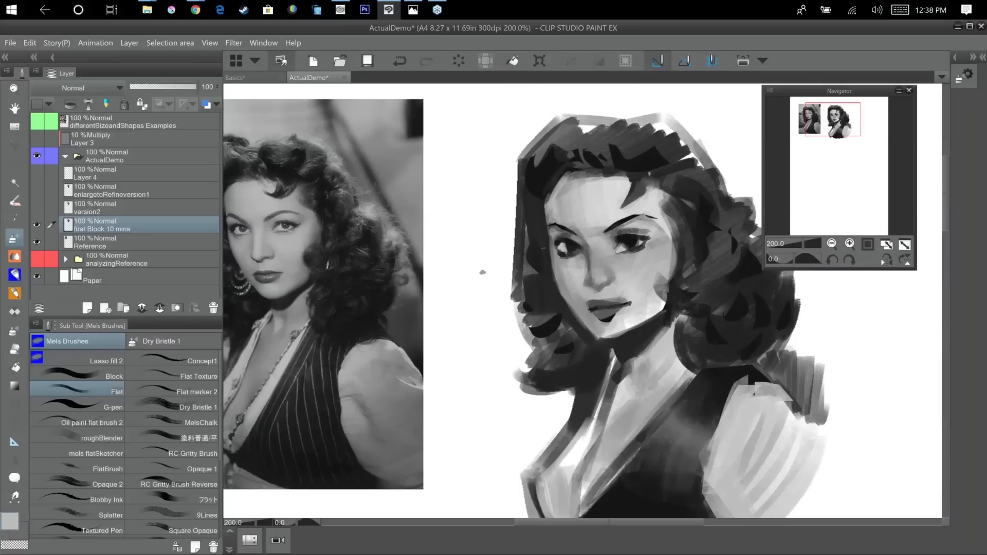
Deepen the hair edges framing the cheeks and far jaw with an enlarged Flat brush in near-black.
key("ctrl+minus")
mouse_move(776, 339)
left_mouse_down("space")
mouse_move(782, 303)
mouse_move(770, 325)
left_mouse_up("space")
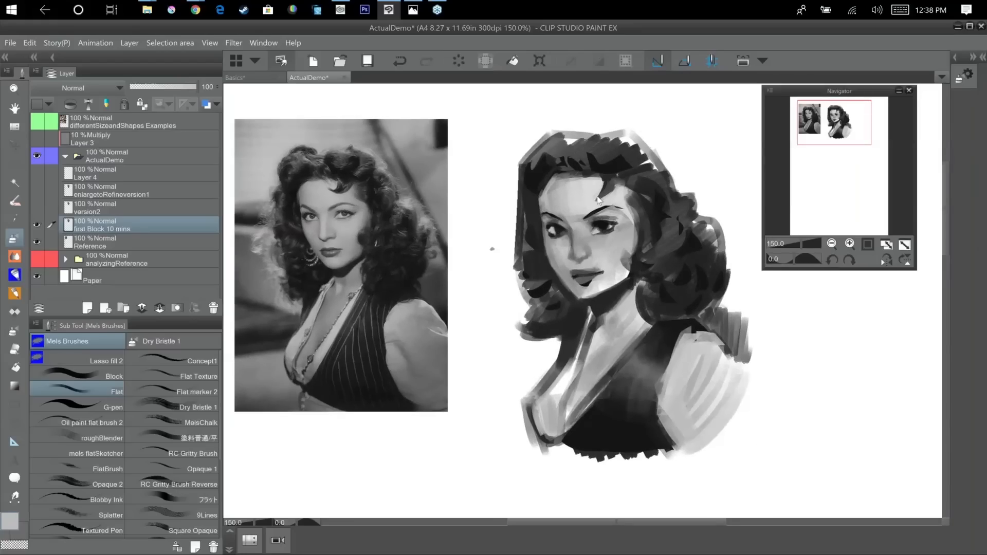
scroll(598, 199, "up", 4)
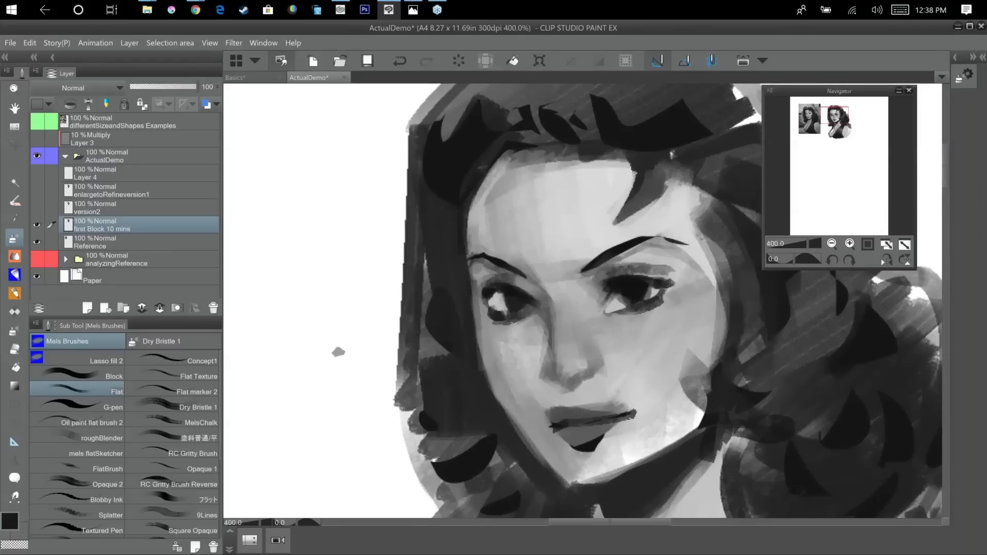
key("]")
key("]")
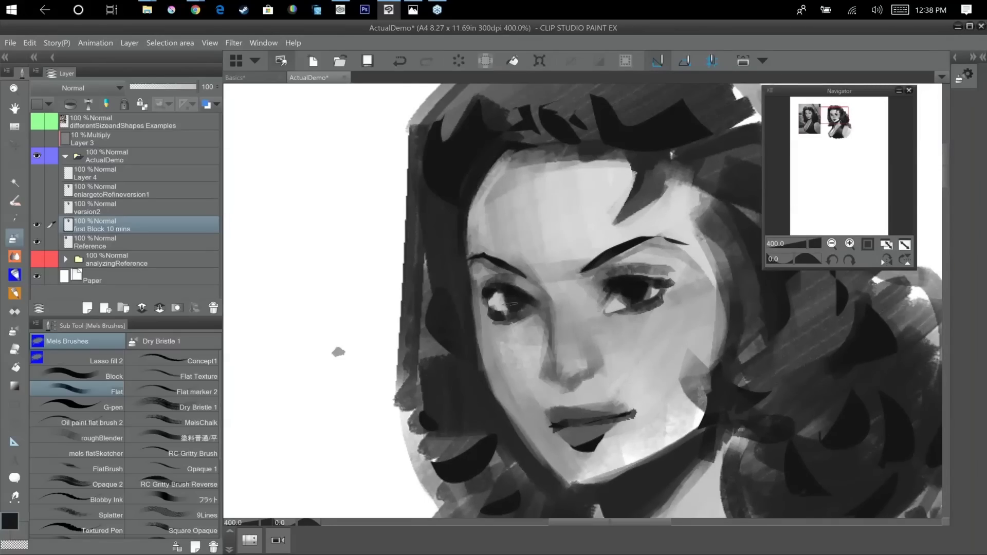
left_click(10, 523)
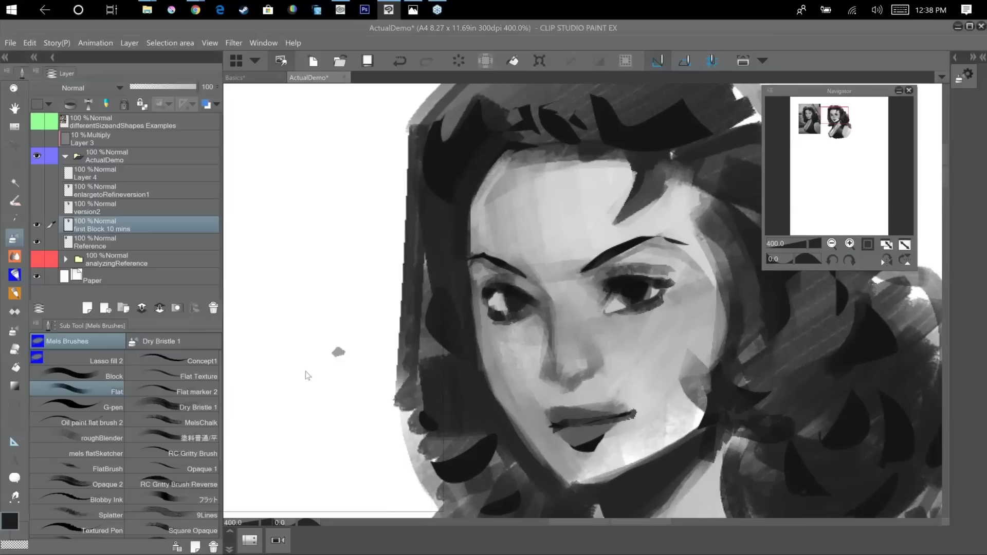
key("Return")
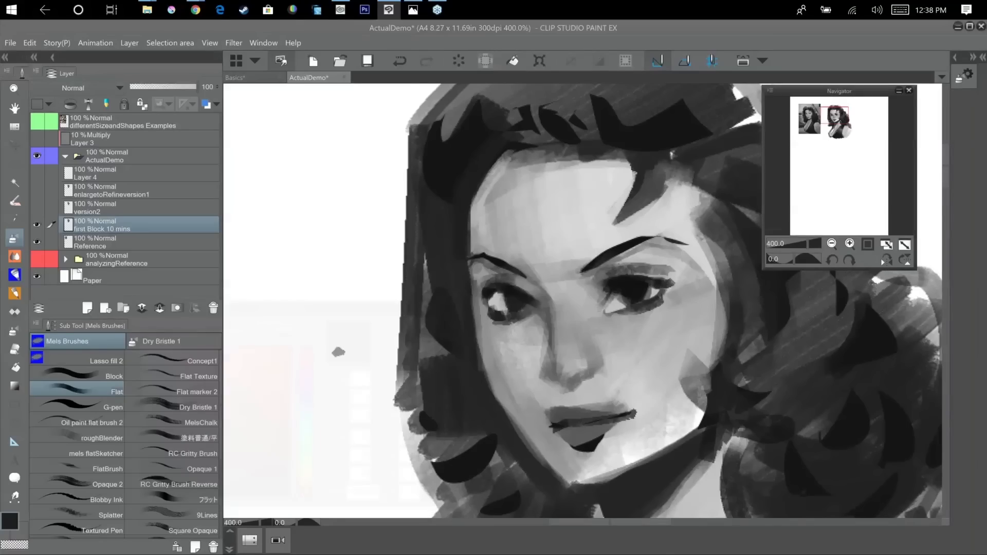
left_click_drag(478, 387, 563, 489)
left_click_drag(730, 356, 719, 264)
Build up the dark shadow beneath the chin and along the jawline with repeated Flat brush strokes.
mouse_move(560, 398)
left_mouse_down()
mouse_move(709, 333)
mouse_move(617, 383)
left_mouse_up()
left_click(677, 334, "alt")
left_click(684, 346, "alt")
left_click_drag(693, 333, 575, 388)
left_click(630, 362, "alt")
left_click_drag(632, 357, 568, 389)
mouse_move(688, 323)
left_mouse_down()
mouse_move(580, 382)
mouse_move(619, 348)
mouse_move(554, 395)
left_mouse_up()
left_click(630, 351, "alt")
left_click(566, 388, "alt")
left_click_drag(657, 360, 570, 396)
left_click(607, 395, "alt")
left_click_drag(686, 342, 613, 381)
mouse_move(701, 379)
left_mouse_down()
mouse_move(661, 496)
mouse_move(664, 431)
left_mouse_up()
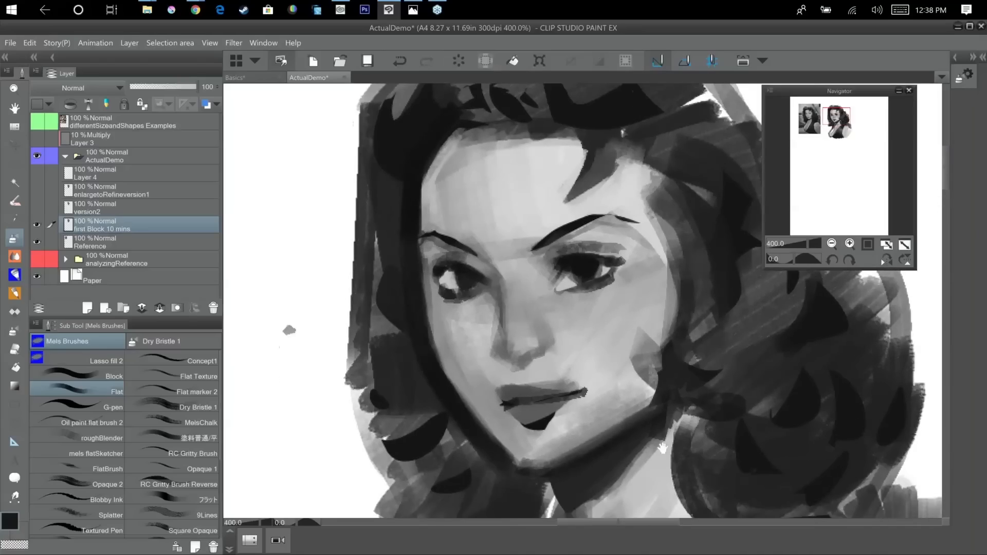
Choose near-black 101010 and darken the far side of the vest along the collar down to the chest.
scroll(664, 435, "down", 2)
mouse_move(743, 376)
left_mouse_down()
mouse_move(727, 308)
mouse_move(752, 228)
left_mouse_up()
left_click(650, 313, "alt")
left_click(671, 410, "alt")
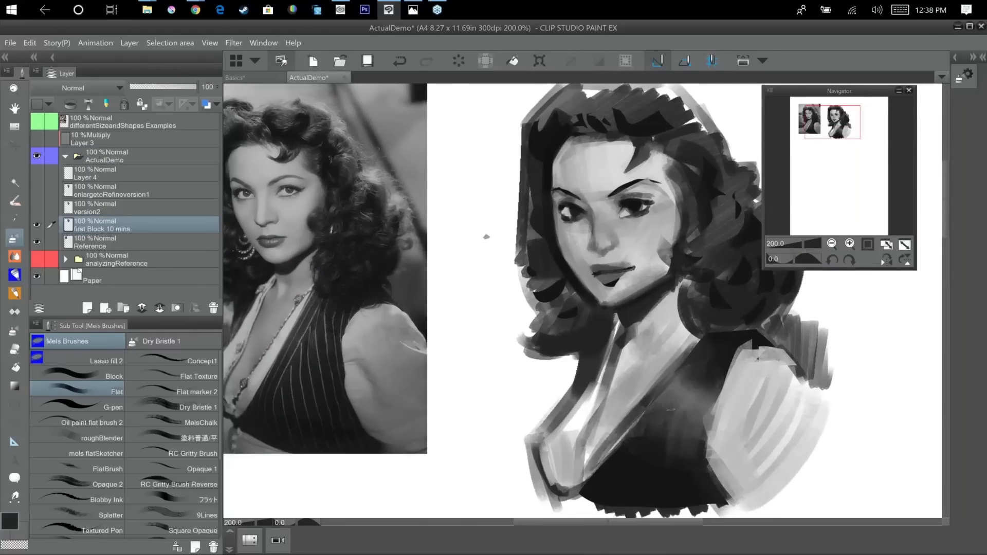
left_click_drag(486, 237, 520, 195)
double_click(9, 521)
left_click(135, 490)
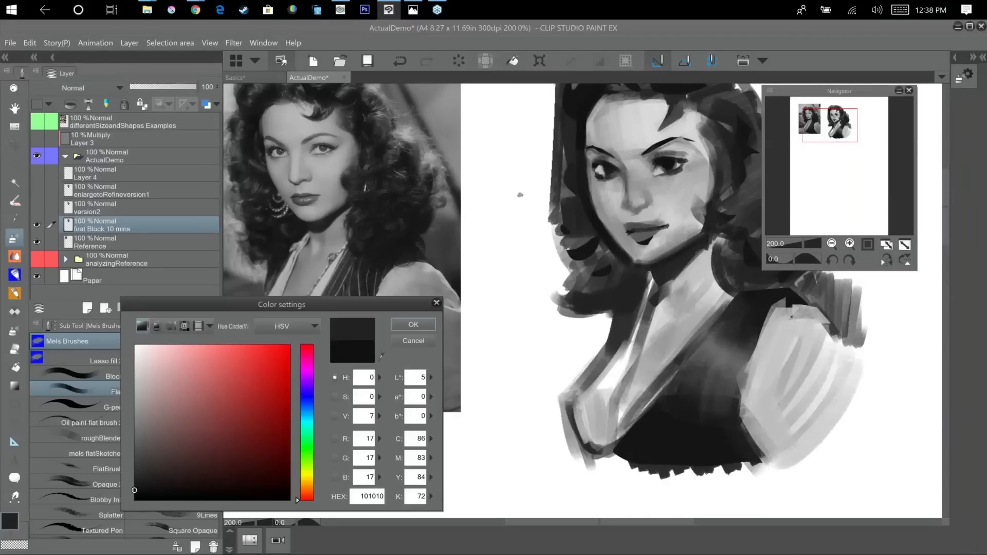
left_click(413, 325)
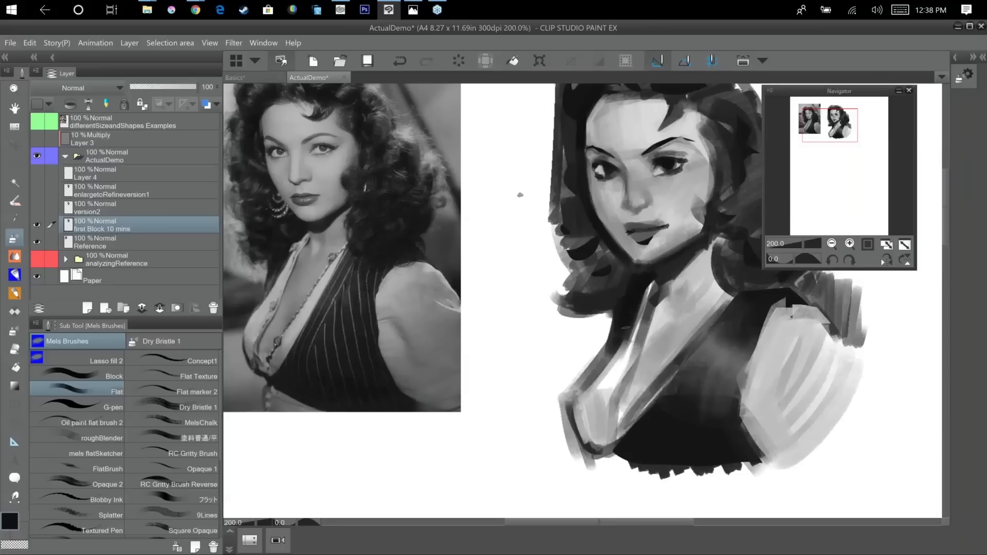
left_click_drag(580, 398, 585, 377)
left_click(599, 382, "alt")
left_click_drag(623, 340, 609, 366)
left_click(657, 320, "alt")
mouse_move(656, 319)
left_mouse_down()
mouse_move(630, 380)
mouse_move(562, 437)
left_mouse_up()
Paint shadow shapes at the base of the neck with sampled mid and dark grey Flat brush strokes.
left_click_drag(455, 231, 477, 223)
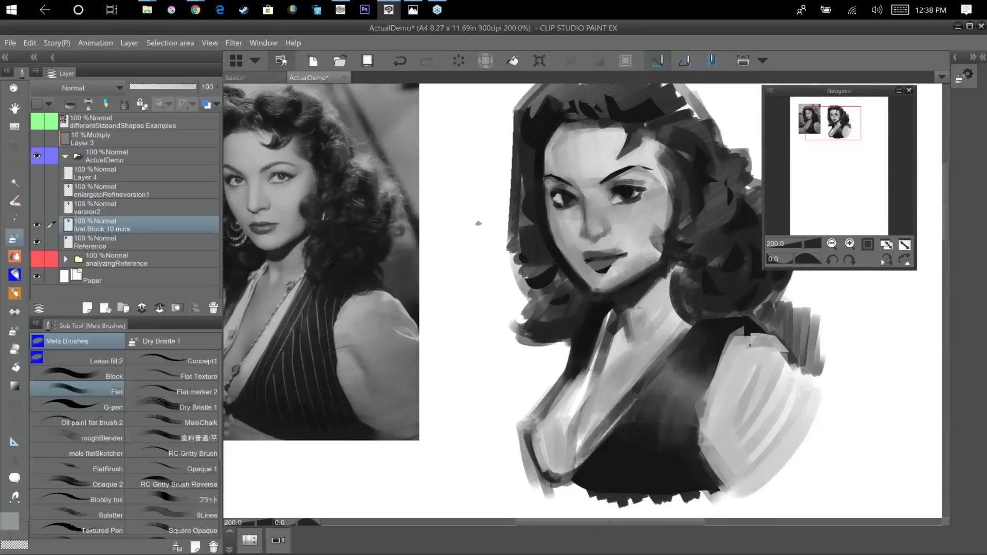
left_click(631, 335, "alt")
left_click_drag(643, 331, 638, 346)
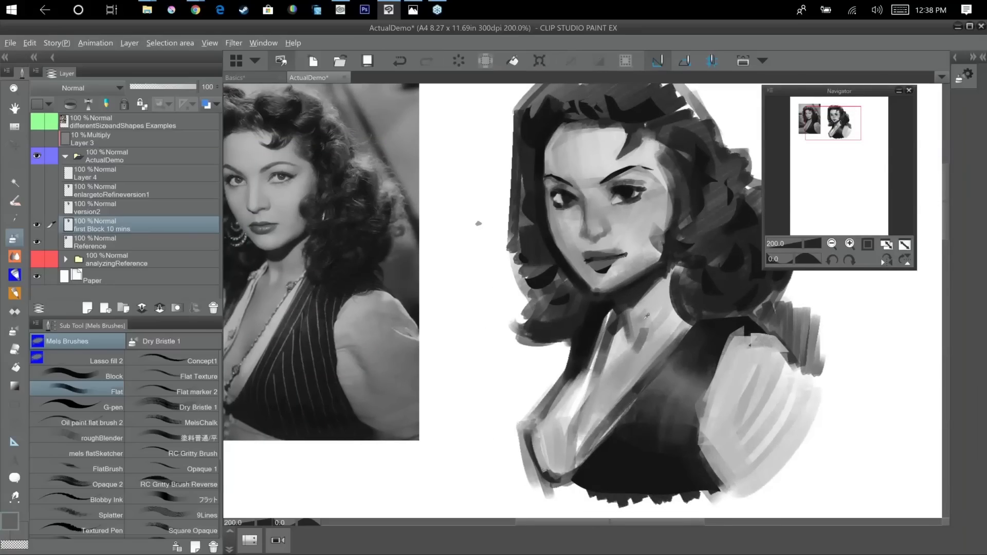
left_click(637, 329, "alt")
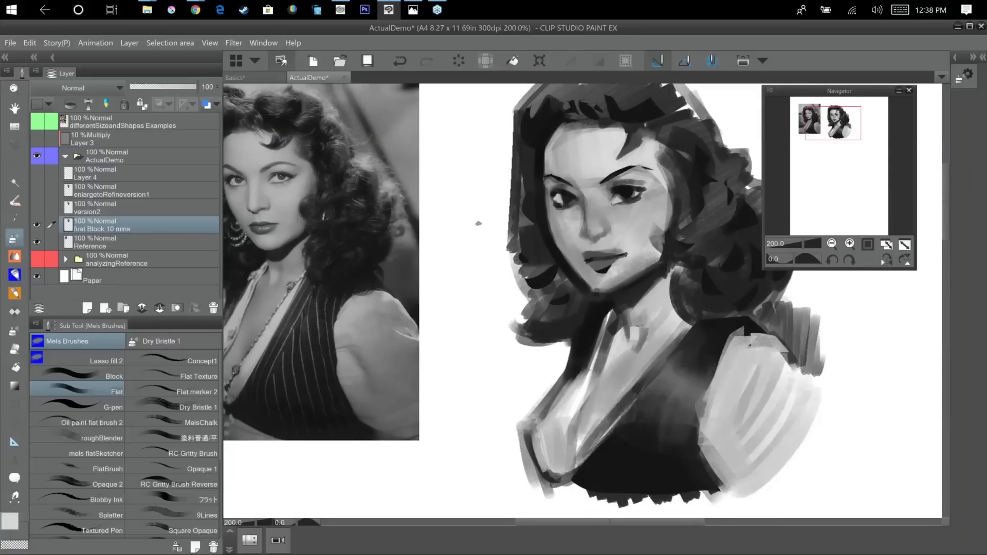
Add light accents around the neck hollow and dark touches beside the inner collar edge.
left_click(642, 337, "alt")
mouse_move(644, 332)
left_mouse_down()
mouse_move(614, 340)
mouse_move(620, 319)
mouse_move(609, 340)
mouse_move(679, 286)
mouse_move(609, 332)
mouse_move(612, 293)
mouse_move(605, 360)
left_mouse_up()
left_click(624, 337, "alt")
left_click(610, 319, "alt")
left_click(623, 334, "alt")
left_click(613, 318, "alt")
left_click(612, 319, "alt")
left_click(613, 330, "alt")
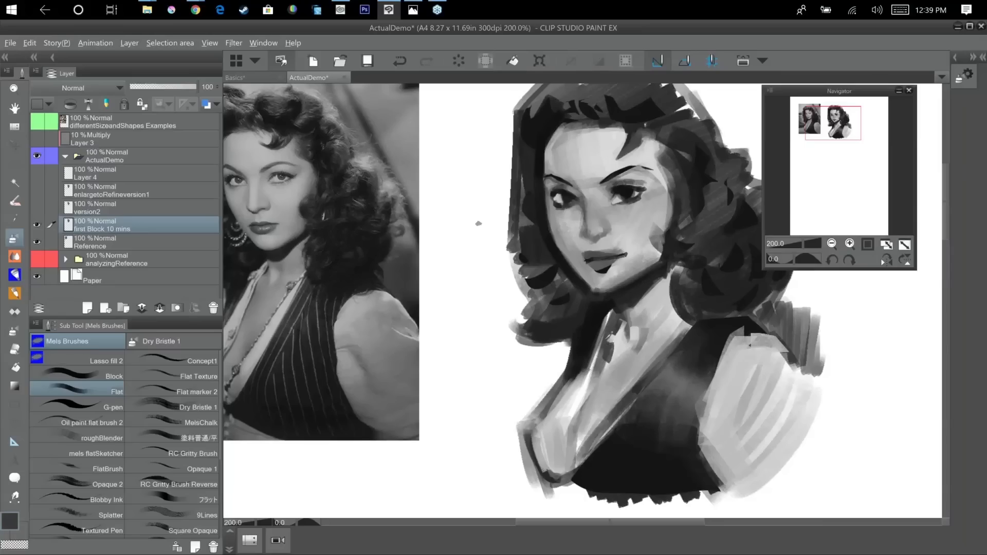
Touch up the shadow at the neck hollow with a sampled tone using the Flat brush.
left_click(610, 338, "alt")
left_click(617, 345, "alt")
mouse_move(613, 344)
left_mouse_down()
mouse_move(618, 293)
mouse_move(604, 372)
left_mouse_up()
Sample near-black, shrink the Flat brush and draw a thin dark line along the inner collar edge down the chest.
left_click(607, 320, "alt")
key("[")
key("[")
key("[")
left_click_drag(612, 311, 582, 400)
left_click_drag(640, 377, 675, 347)
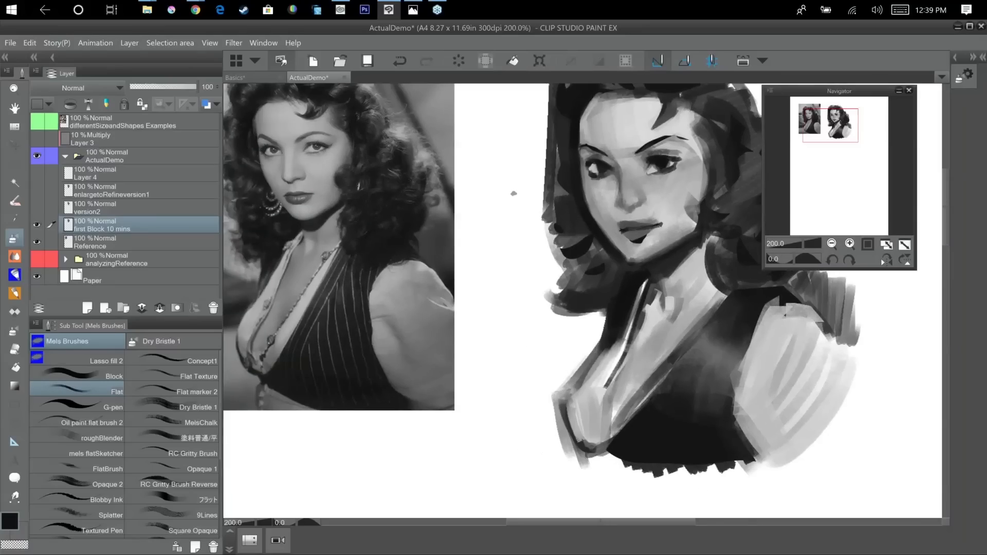
left_click_drag(610, 379, 591, 431)
Swap to the light colour and paint a thin highlight beside the dark collar line on the chest.
key("x")
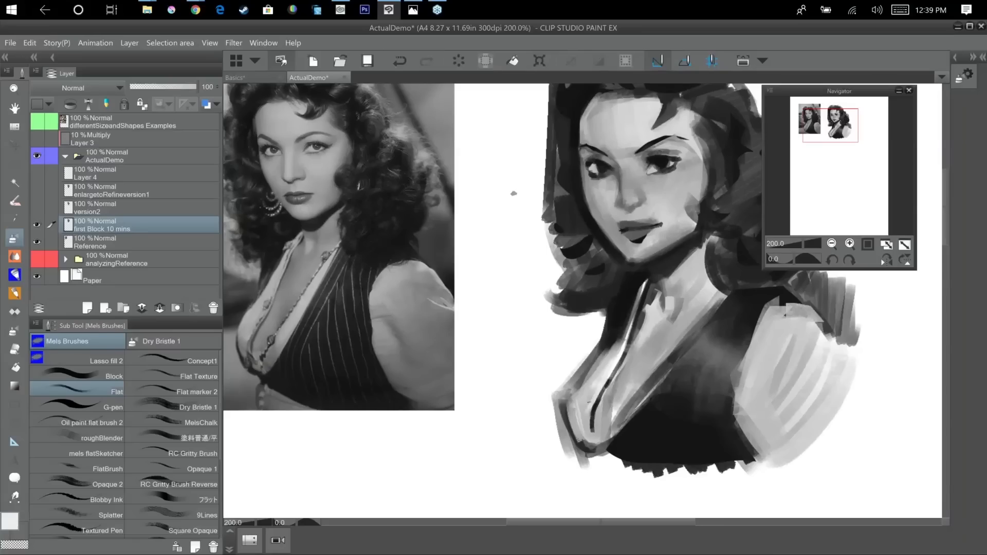
left_click_drag(600, 391, 590, 432)
left_click_drag(680, 465, 628, 519)
Refine the lips with small sampled dark grey Flat brush strokes along the line between them.
left_click(704, 349, "ctrl")
mouse_move(463, 216)
left_mouse_down()
mouse_move(617, 299)
mouse_move(588, 296)
mouse_move(605, 289)
left_mouse_up()
left_click(589, 307, "alt")
left_click(605, 296, "alt")
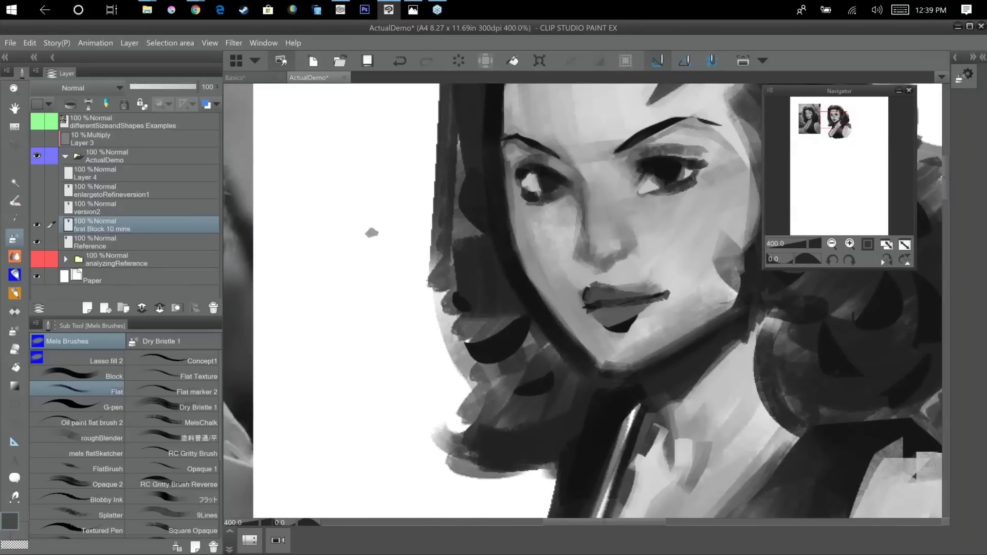
left_click_drag(685, 408, 672, 451)
left_click_drag(578, 349, 636, 342)
left_click(576, 350, "alt")
left_click_drag(581, 350, 644, 343)
left_click(591, 355, "alt")
left_click(581, 343, "alt")
left_click(578, 350, "alt")
left_click(603, 359, "alt")
left_click_drag(588, 351, 624, 347)
mouse_move(762, 378)
left_mouse_down()
mouse_move(747, 406)
mouse_move(636, 286)
left_mouse_up()
scroll(747, 406, "down", 4)
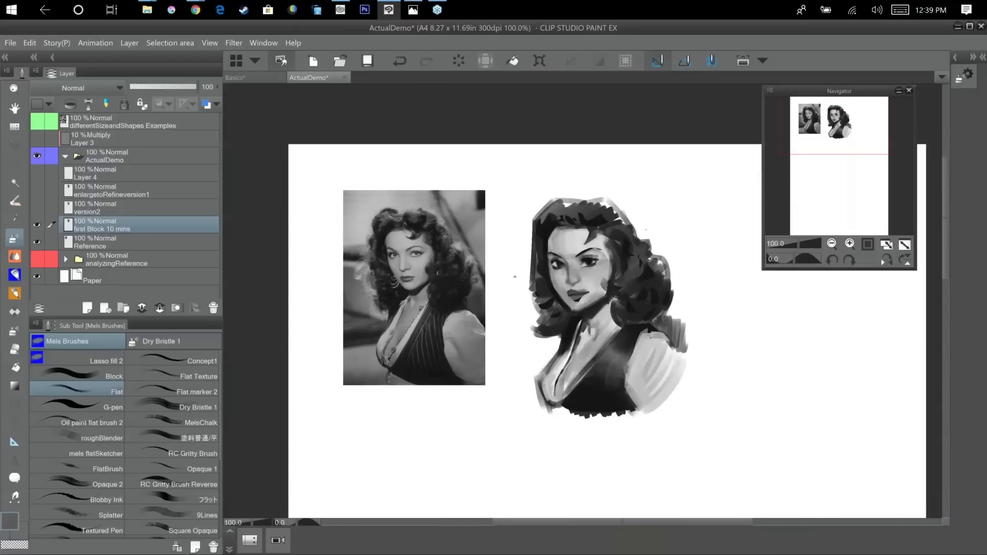
Try to lasso the eye and forehead area and shift it slightly upward with a transform.
left_click(20, 162)
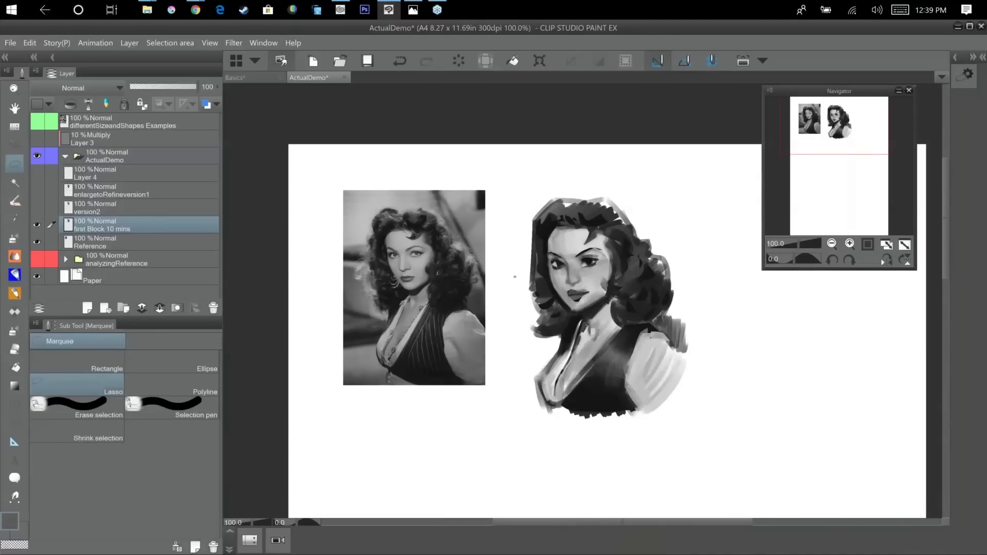
mouse_move(557, 275)
left_mouse_down()
mouse_move(606, 273)
mouse_move(592, 240)
mouse_move(564, 239)
mouse_move(554, 274)
left_mouse_up()
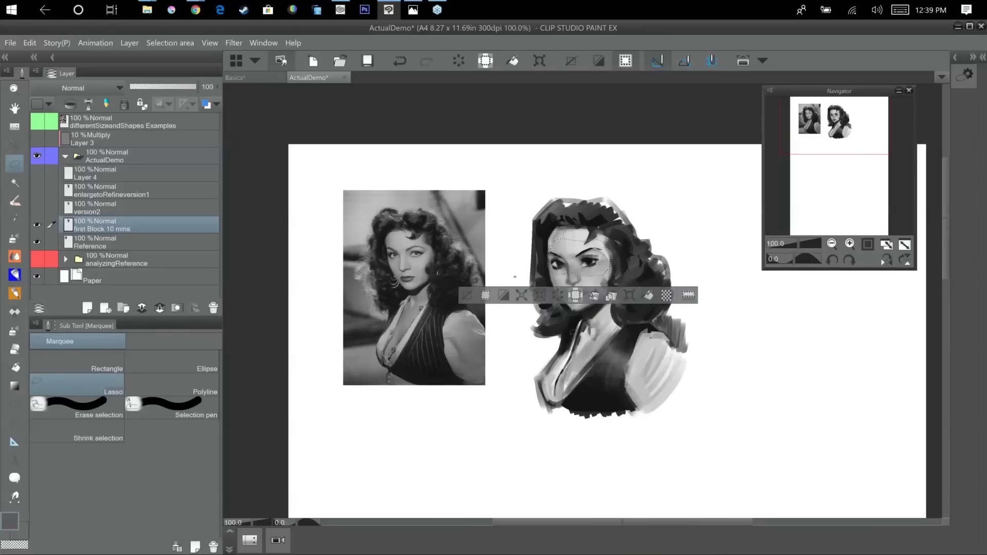
left_click(630, 295)
left_click_drag(585, 256, 585, 254)
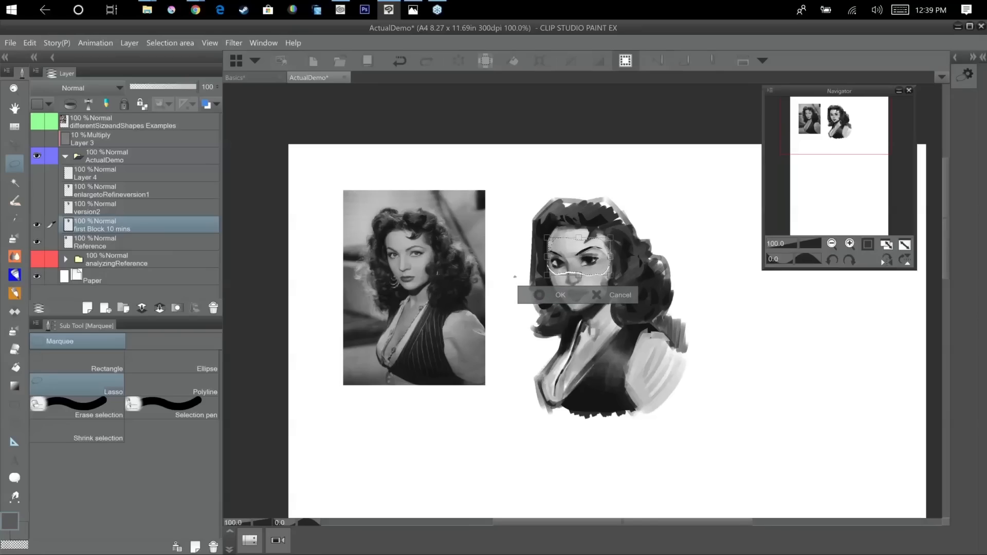
key("Return")
key("ctrl+d")
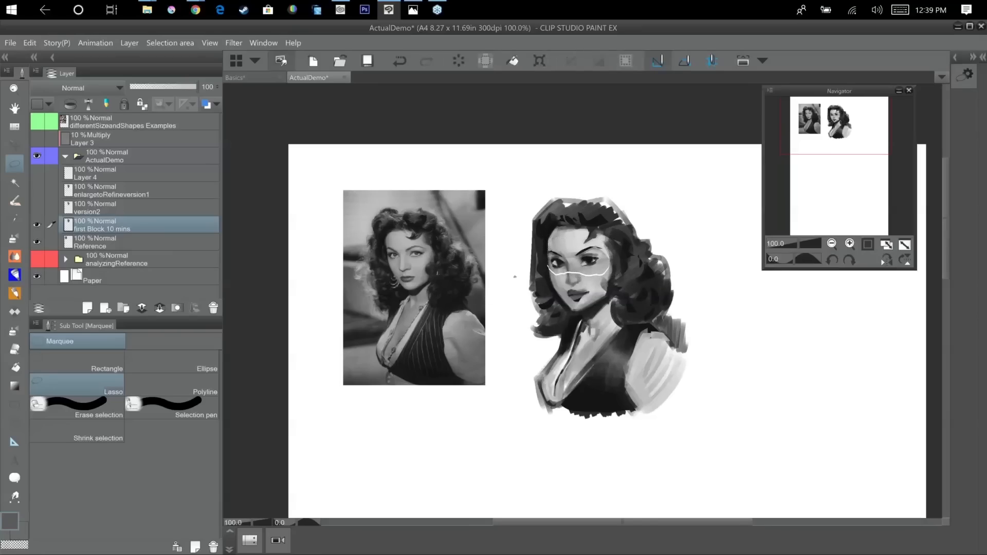
Undo the transform of the eye area and clear its selection.
scroll(638, 349, "up", 1)
left_click_drag(790, 400, 813, 409)
scroll(823, 363, "up", 1)
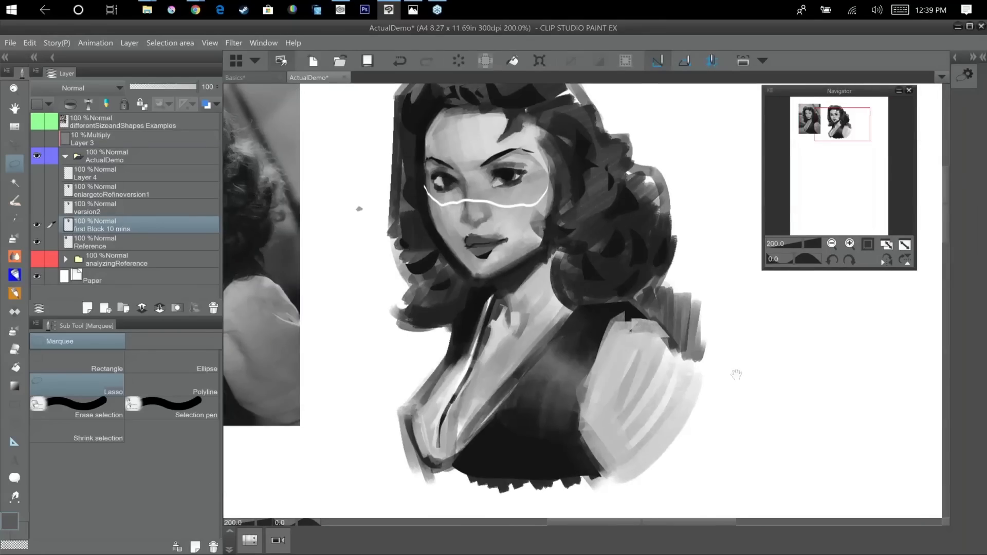
left_click_drag(737, 374, 839, 456)
key("ctrl+shift+d")
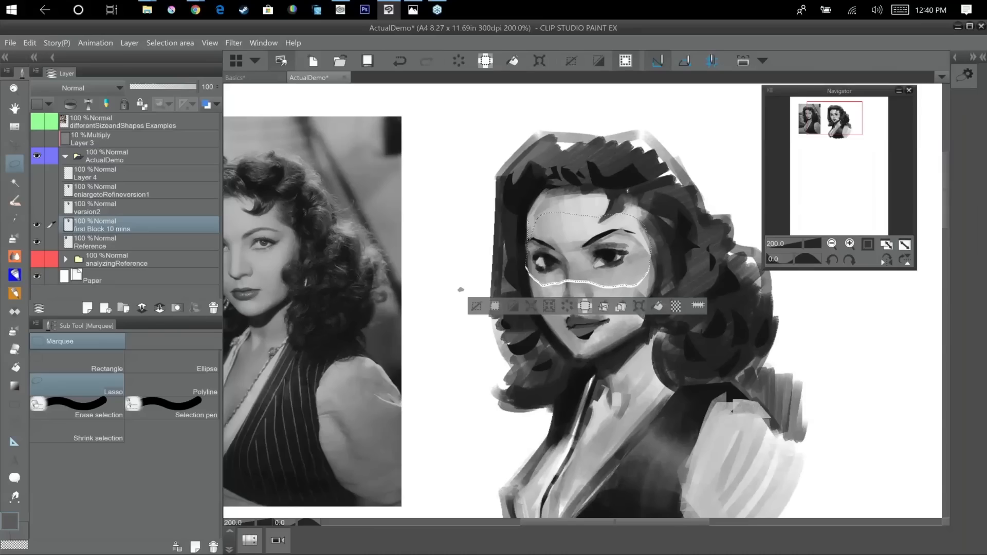
key("ctrl+d")
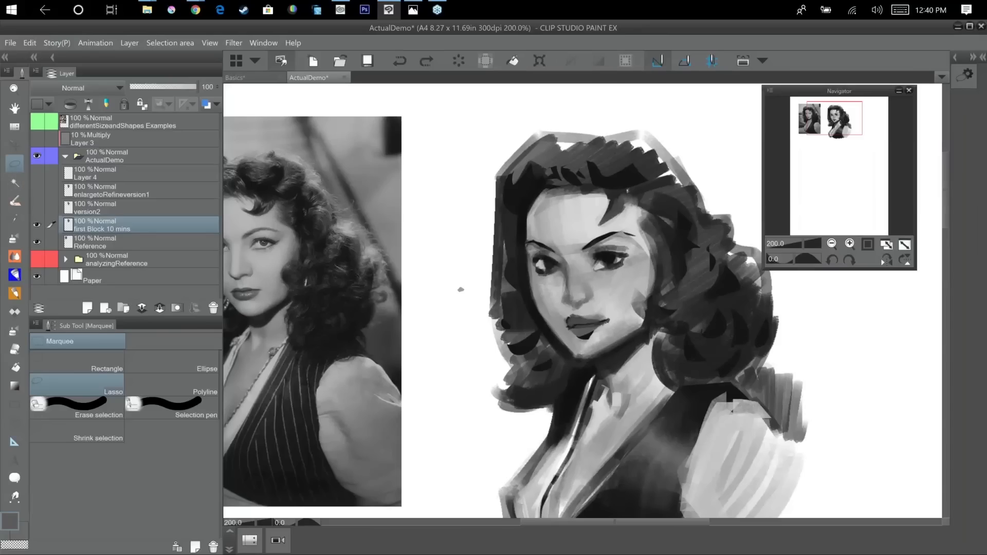
Lasso a tighter area around the eyes and brows, nudge it slightly upward with a transform, and deselect.
mouse_move(566, 277)
left_mouse_down()
mouse_move(637, 275)
mouse_move(622, 221)
mouse_move(535, 236)
mouse_move(529, 268)
left_mouse_up()
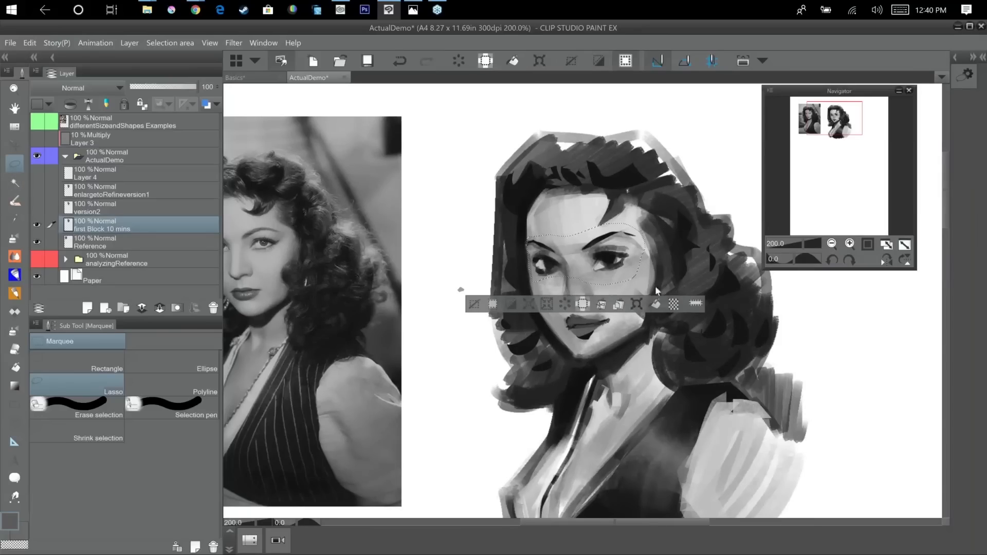
key("ctrl+t")
key("Up")
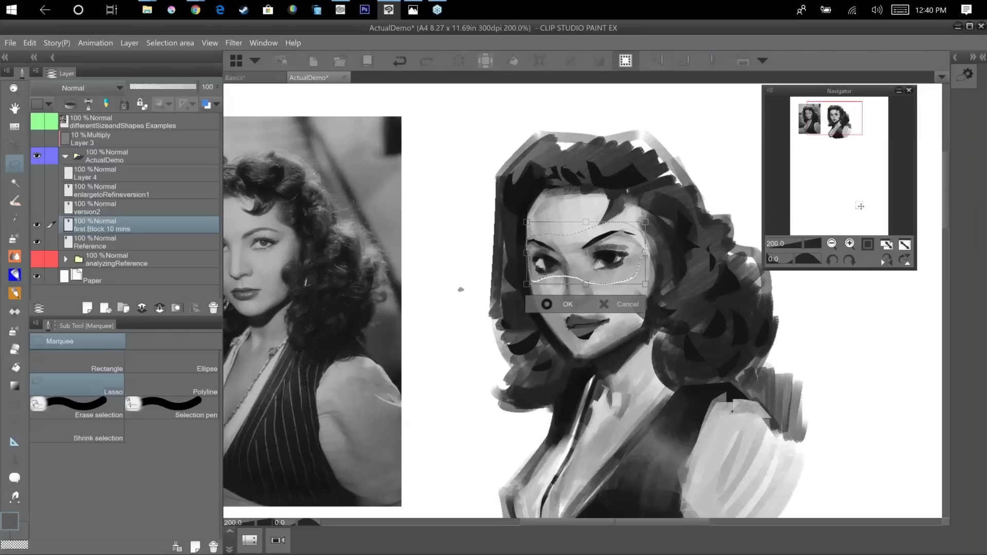
left_click(548, 305)
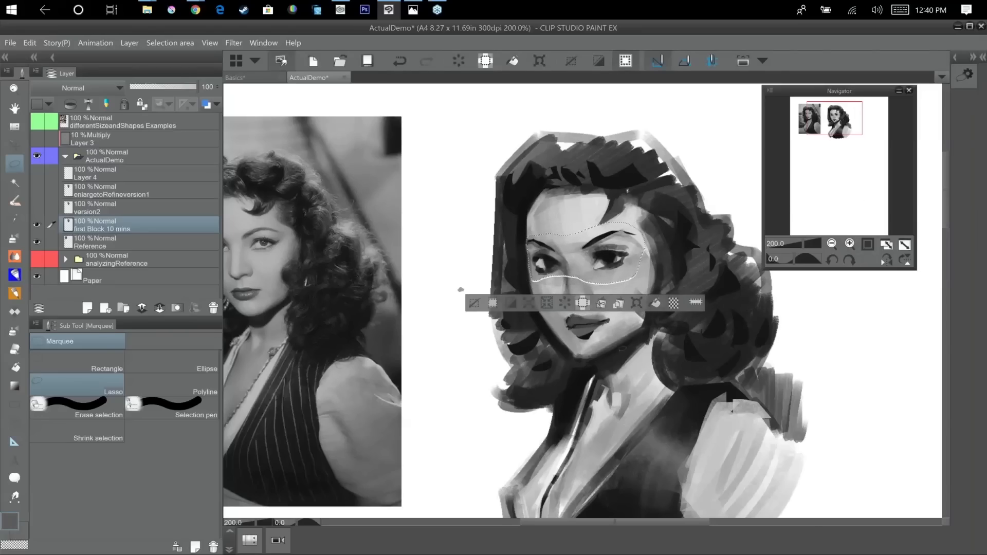
key("ctrl+d")
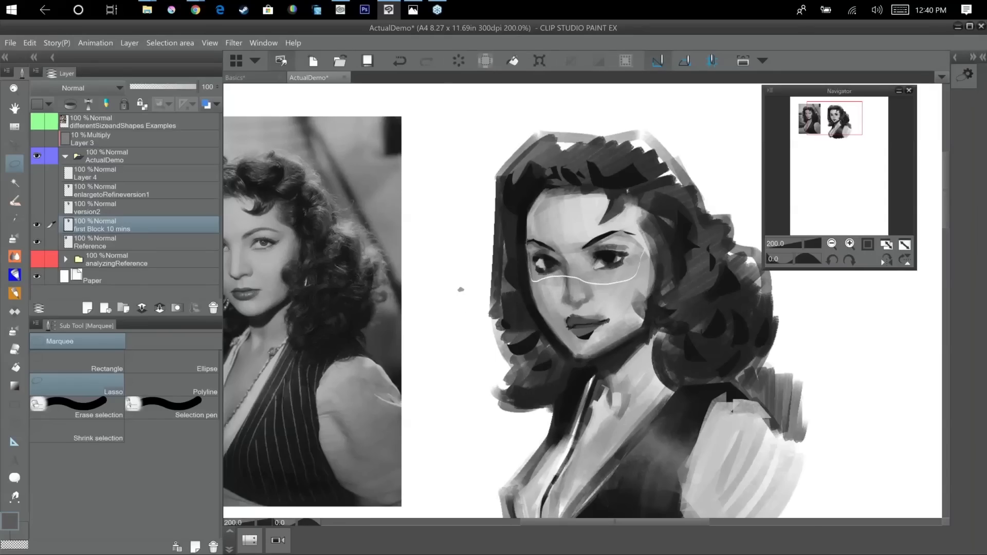
Show the version2 layer and compare it with the first block-in by toggling the first Block 10 mins layer's visibility.
scroll(644, 440, "down", 1)
left_click_drag(644, 441, 640, 355)
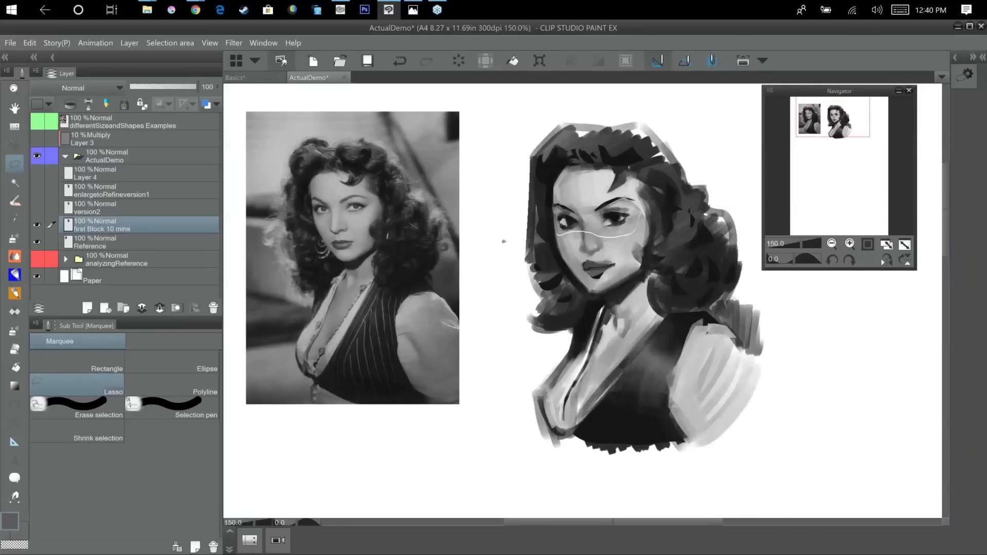
left_click(37, 208)
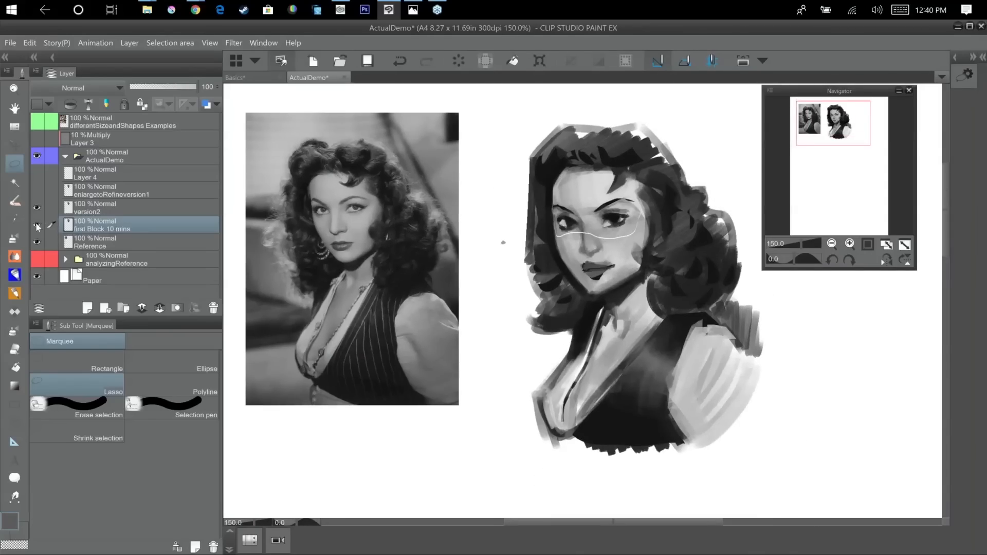
left_click(36, 225)
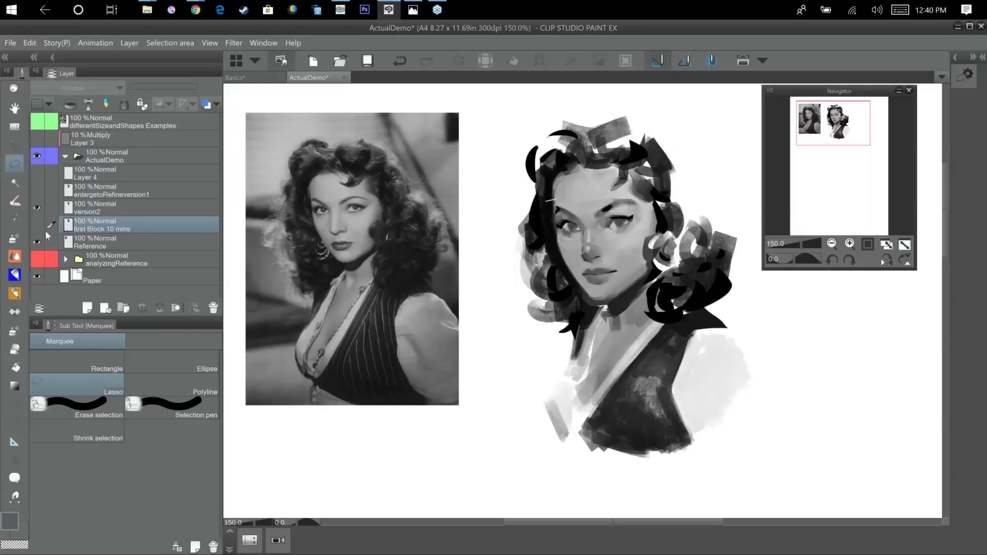
left_click(36, 221)
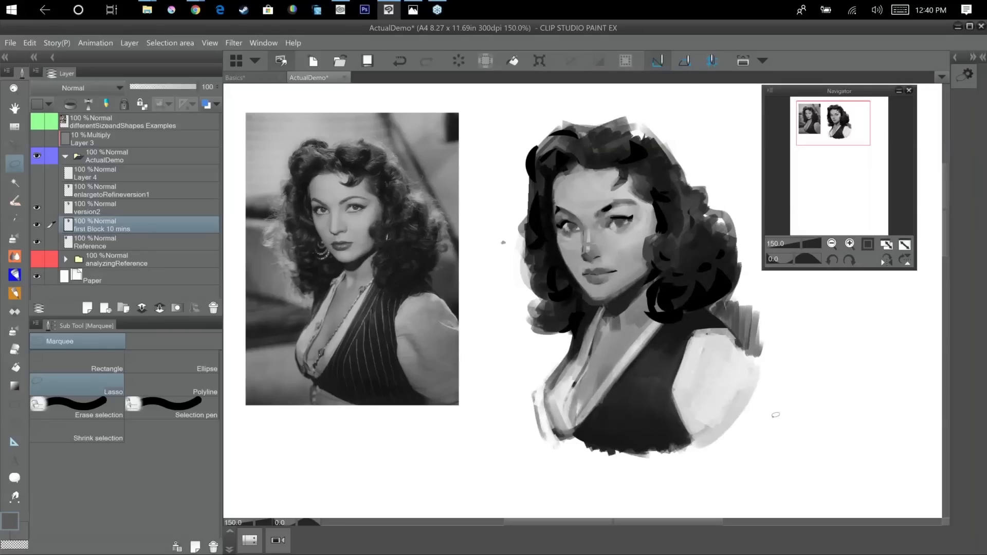
Merge the first Block 10 mins layer with the Reference layer.
key("ctrl+minus")
key("ctrl+minus")
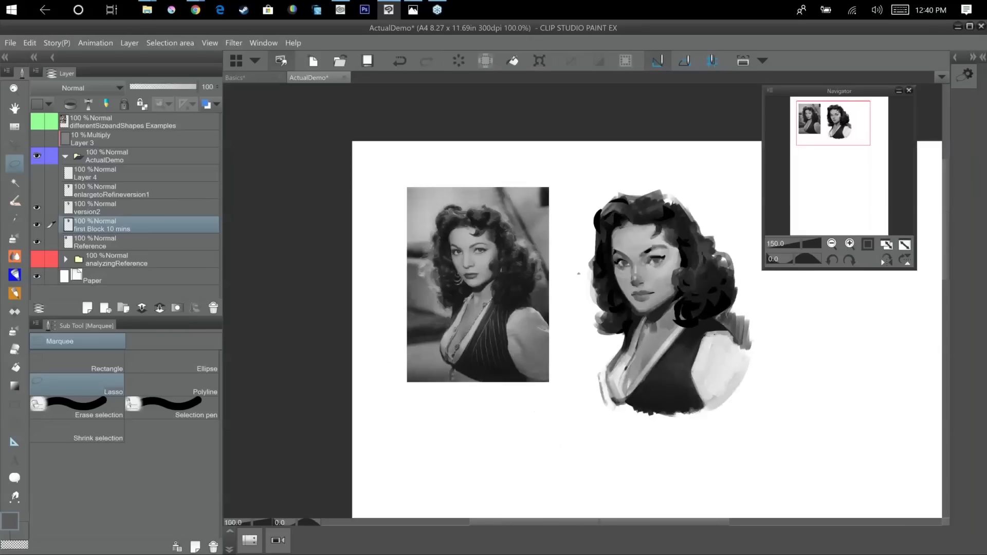
left_click(201, 247, "ctrl")
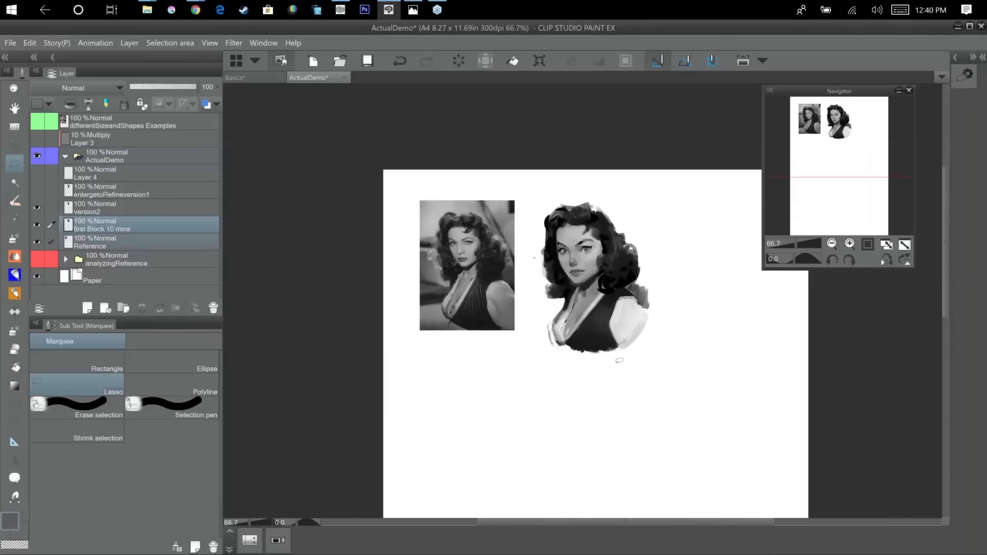
left_click(35, 75)
mouse_move(146, 221)
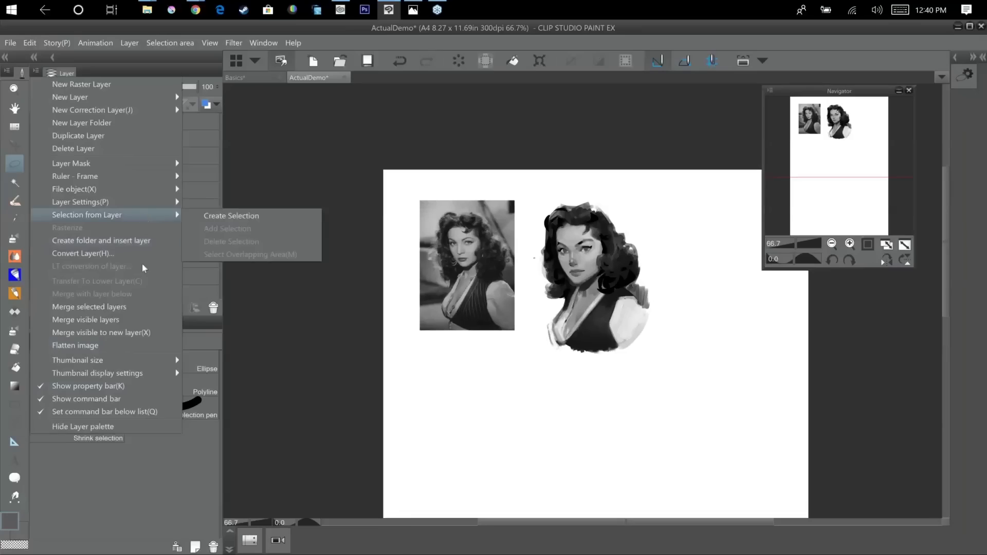
left_click(150, 308)
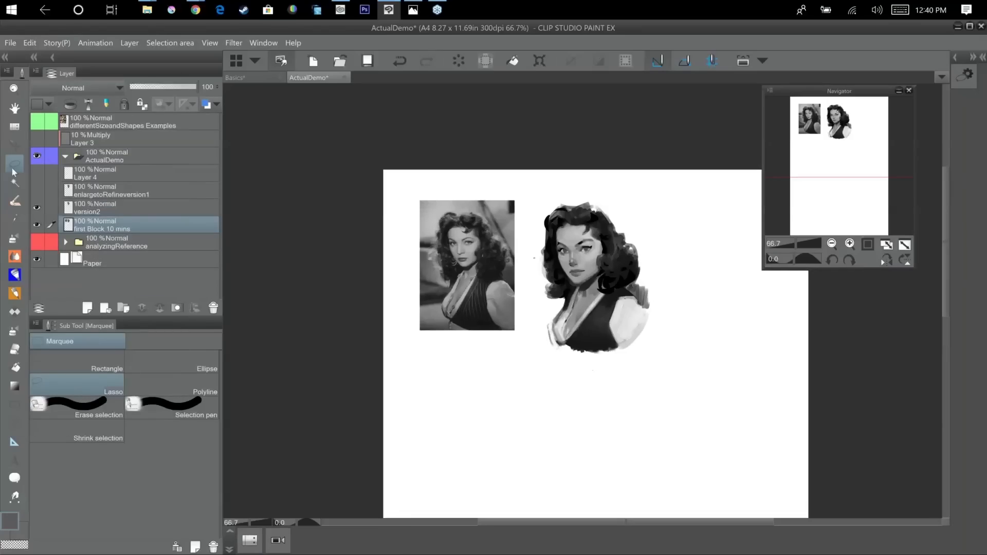
Lasso the whole painted portrait and copy it onto its own layer.
mouse_move(539, 215)
left_mouse_down()
mouse_move(592, 383)
mouse_move(567, 185)
mouse_move(553, 192)
left_mouse_up()
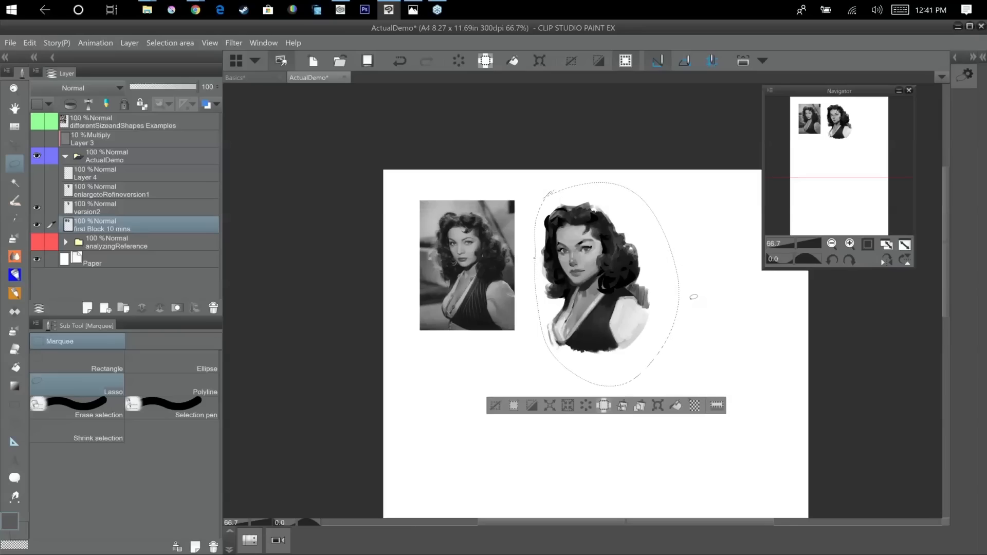
key("ctrl+v")
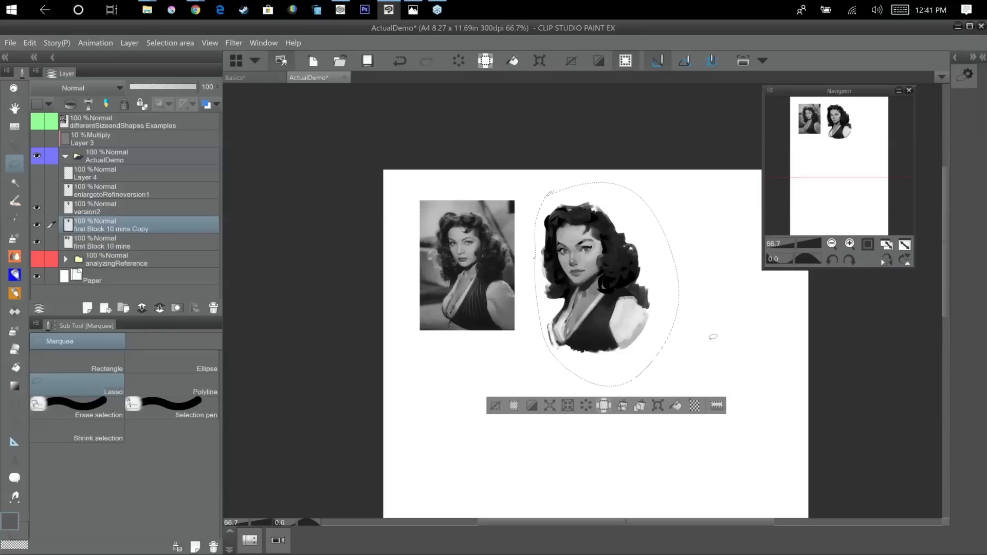
Try to enlarge the copied portrait with a free transform, then revert the scaling.
key("ctrl+t")
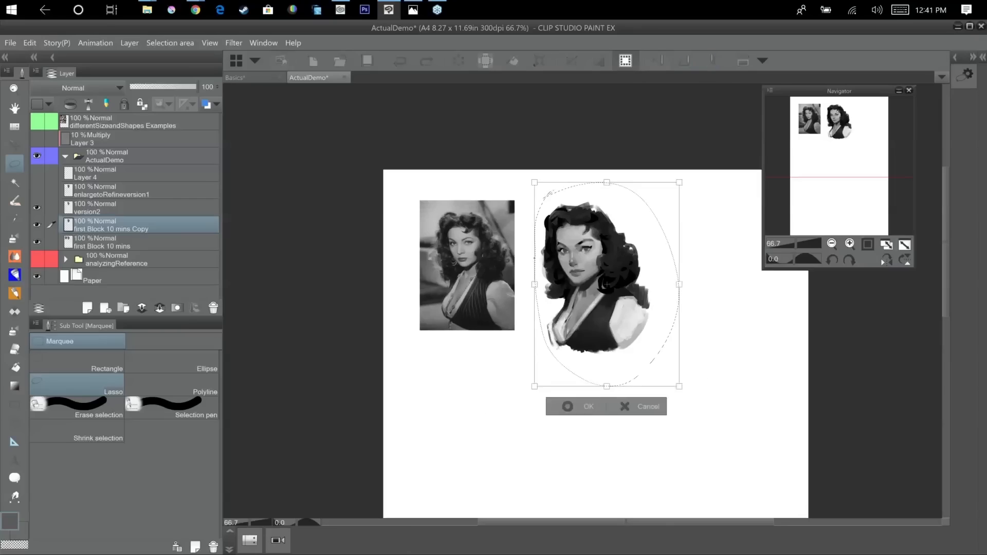
left_click_drag(679, 386, 788, 518)
left_click_drag(805, 382, 679, 265)
scroll(676, 342, "down", 2)
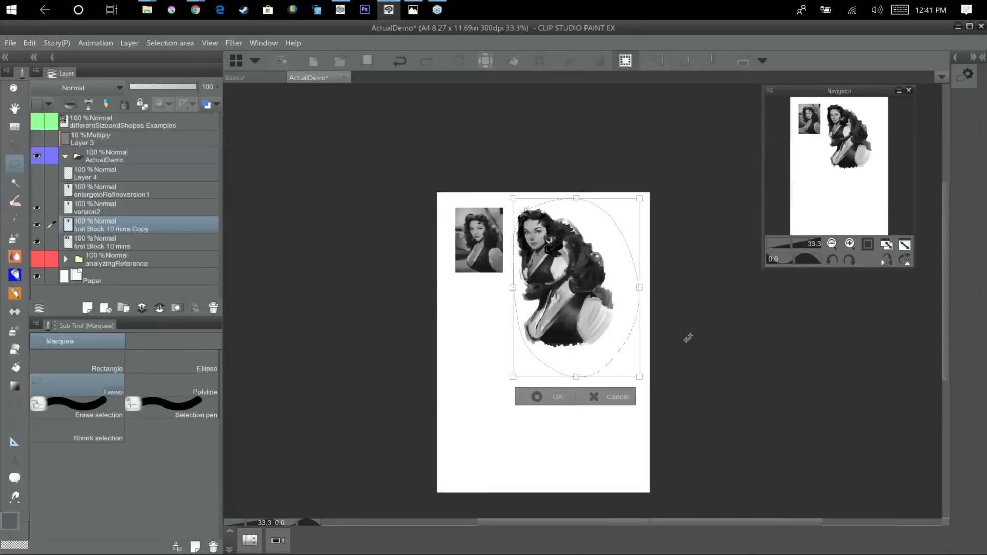
key("ctrl+z")
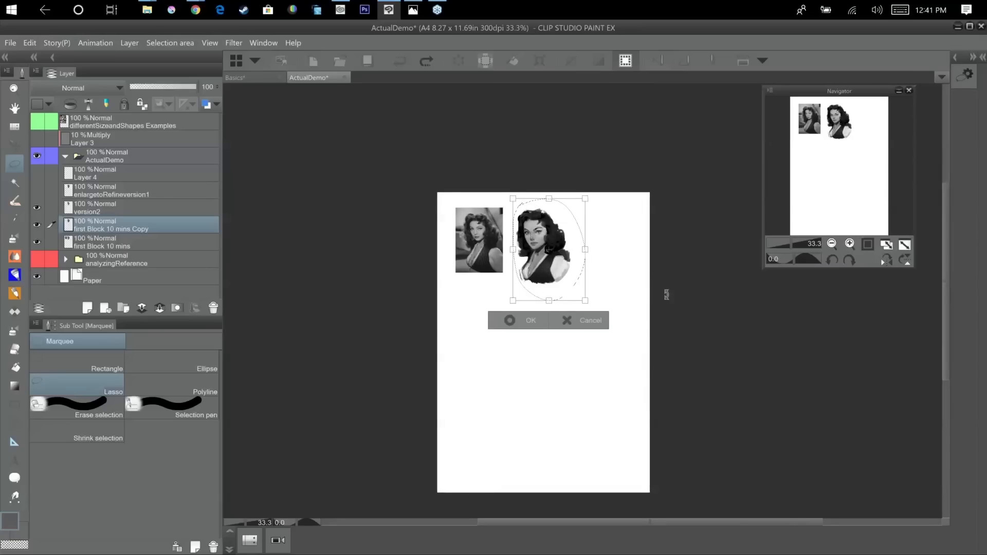
key("Return")
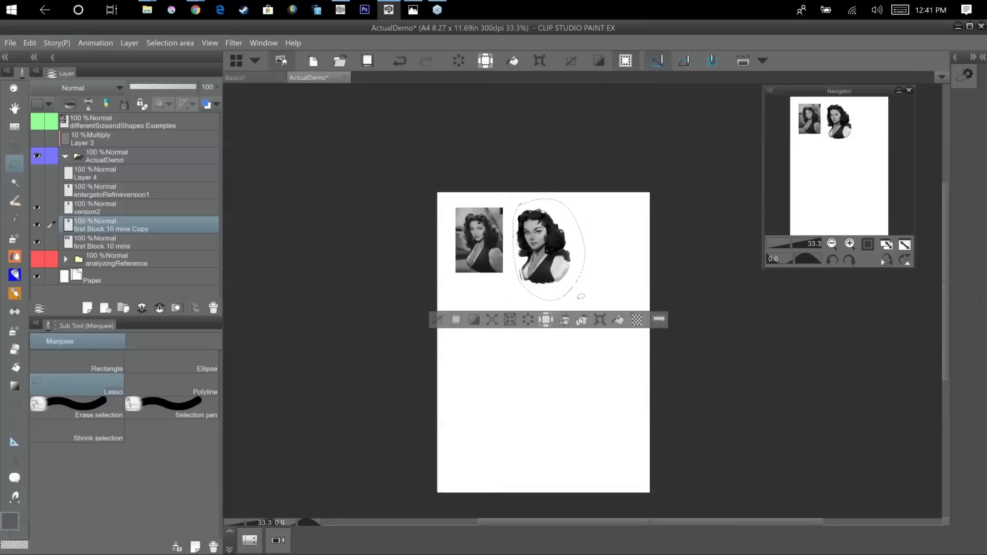
Delete the lassoed portrait from the first Block 10 mins layer.
left_click(122, 242)
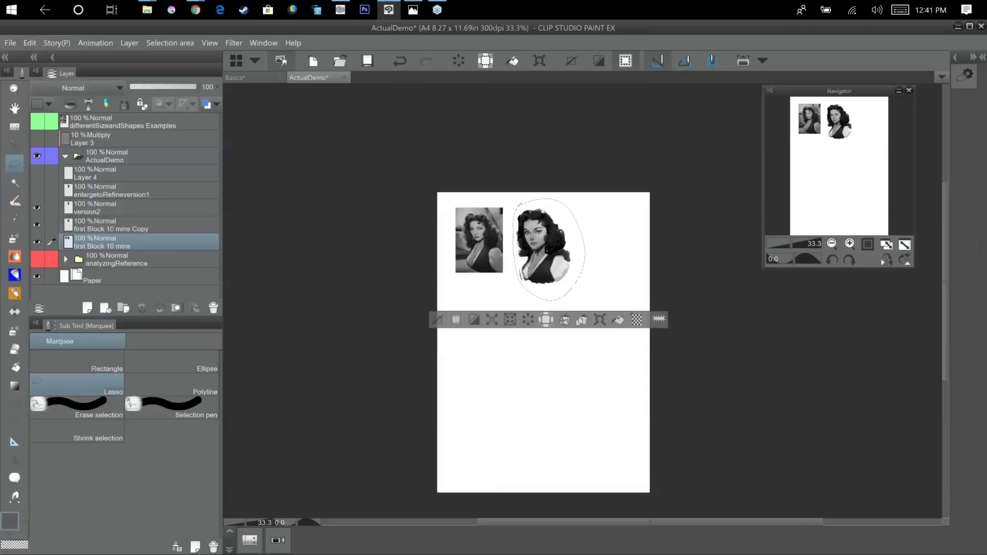
key("Delete")
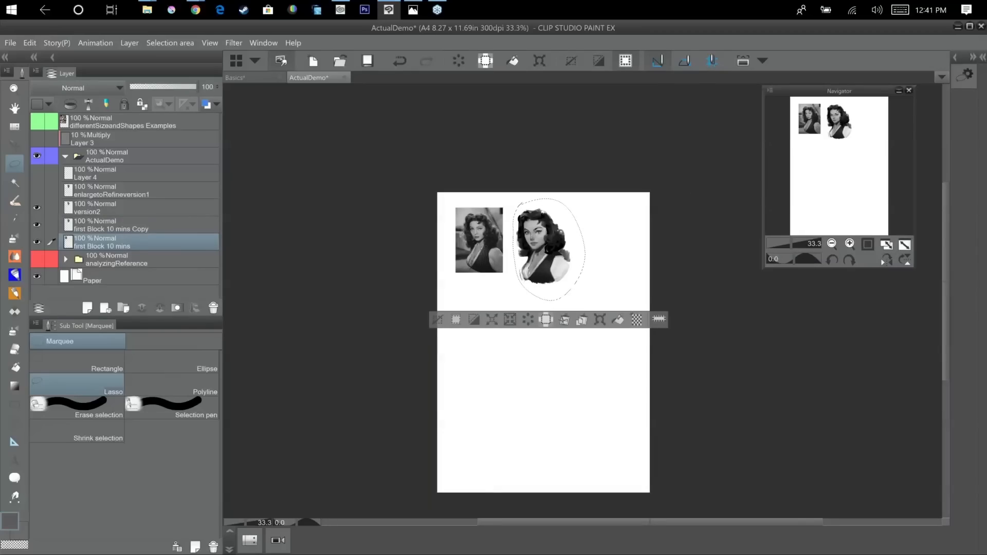
Try to scale the portrait on the copy layer up across most of the page, then revert it.
left_click(184, 218)
left_click(599, 320)
left_click_drag(586, 300, 695, 456)
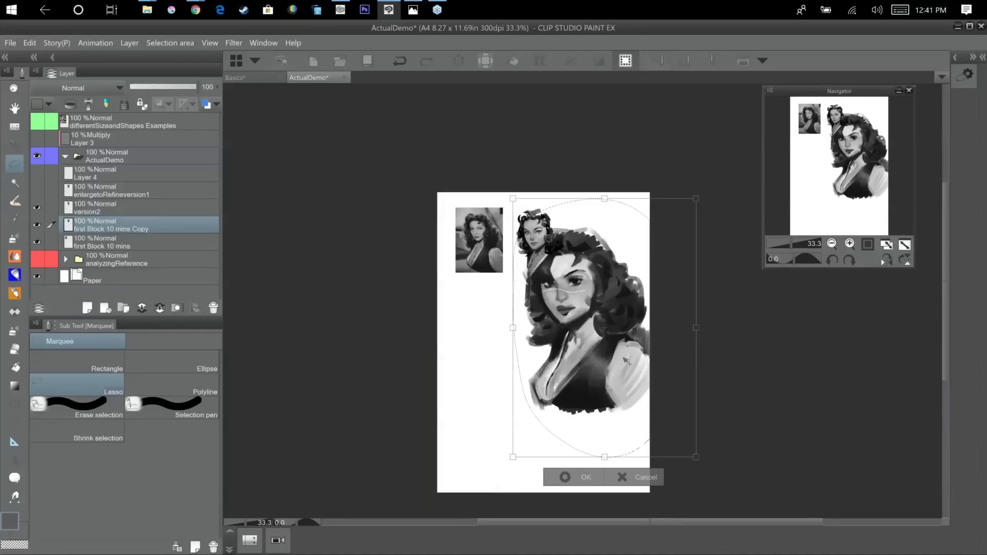
key("ctrl+z")
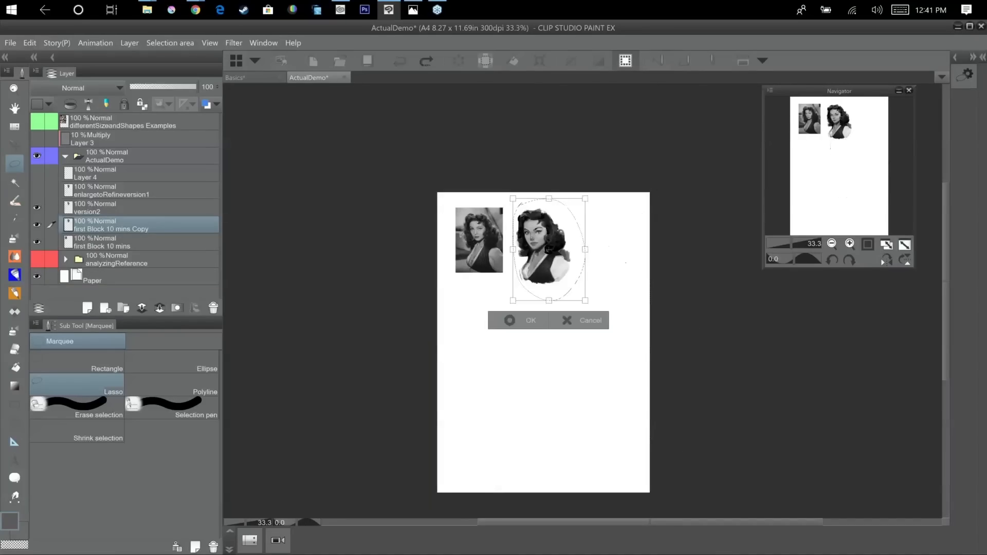
key("Return")
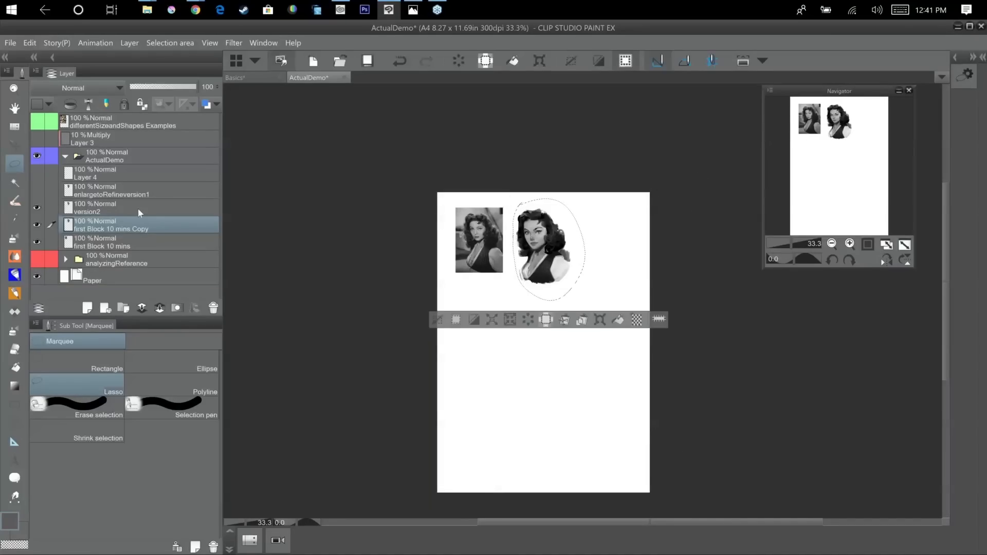
Select the version2 layer and hide it.
left_click(137, 207)
left_click(37, 207)
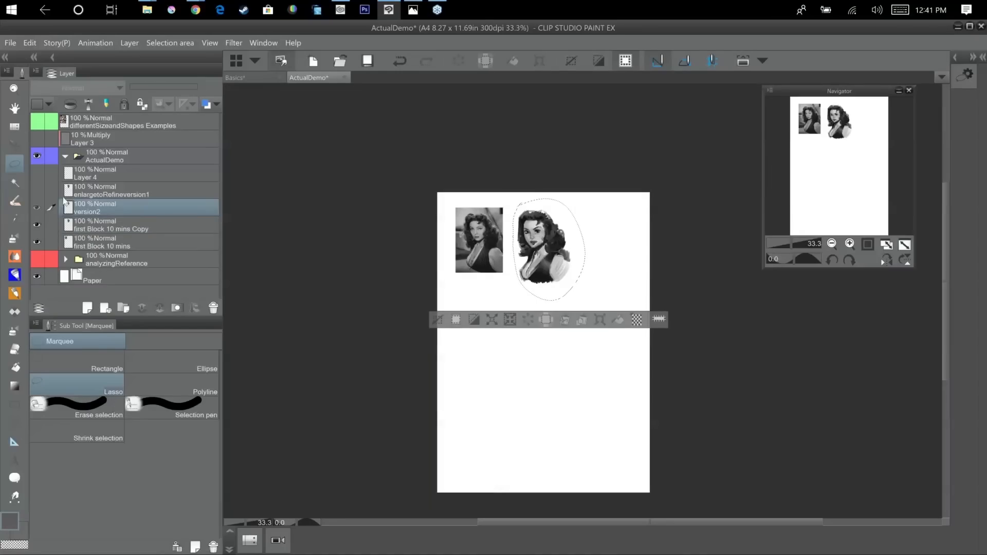
Select the version2 and first Block 10 mins Copy layers together, and compare them with the enlargetoRefineversion1 layer by showing and hiding it.
left_click(147, 222)
left_click(156, 206, "ctrl")
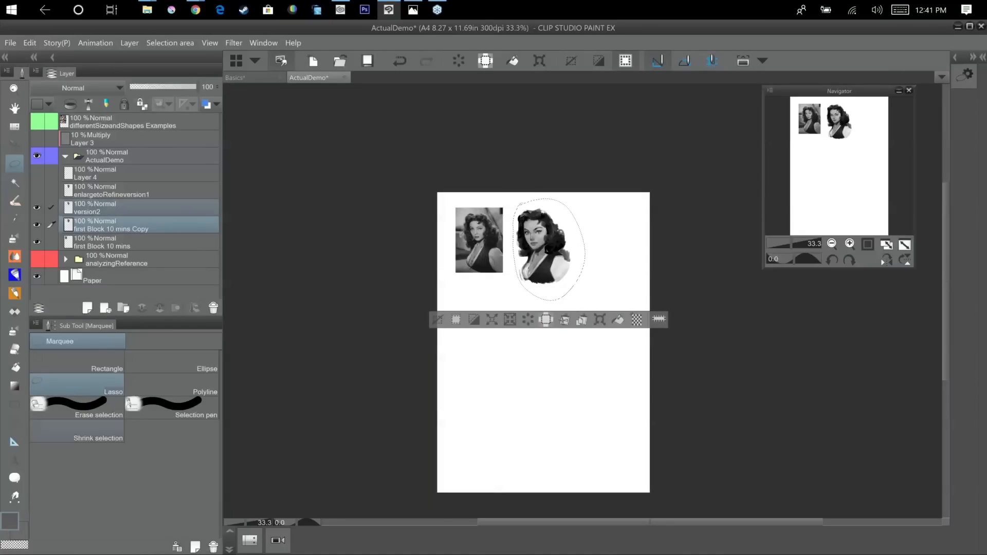
left_click(37, 190)
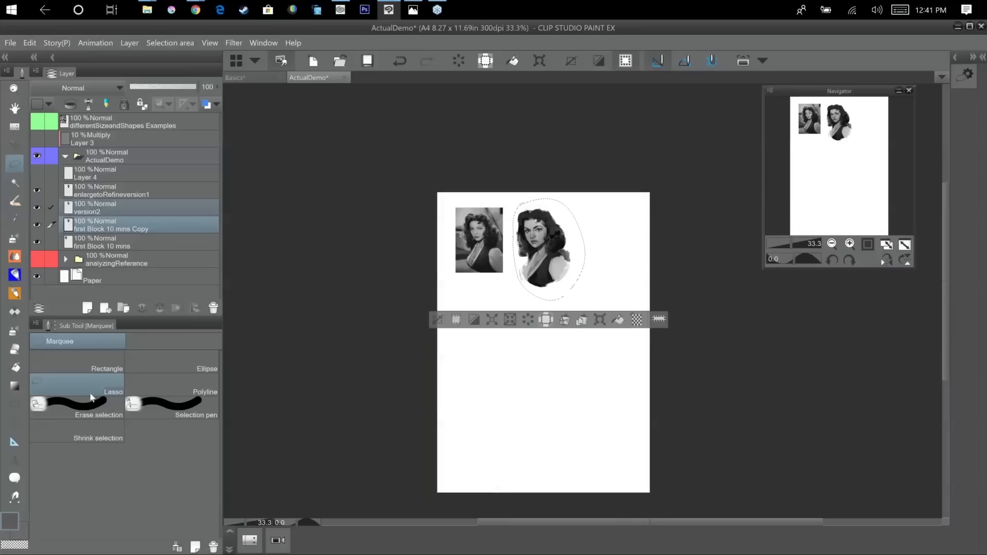
scroll(650, 270, "up", 2)
left_click_drag(577, 260, 710, 321)
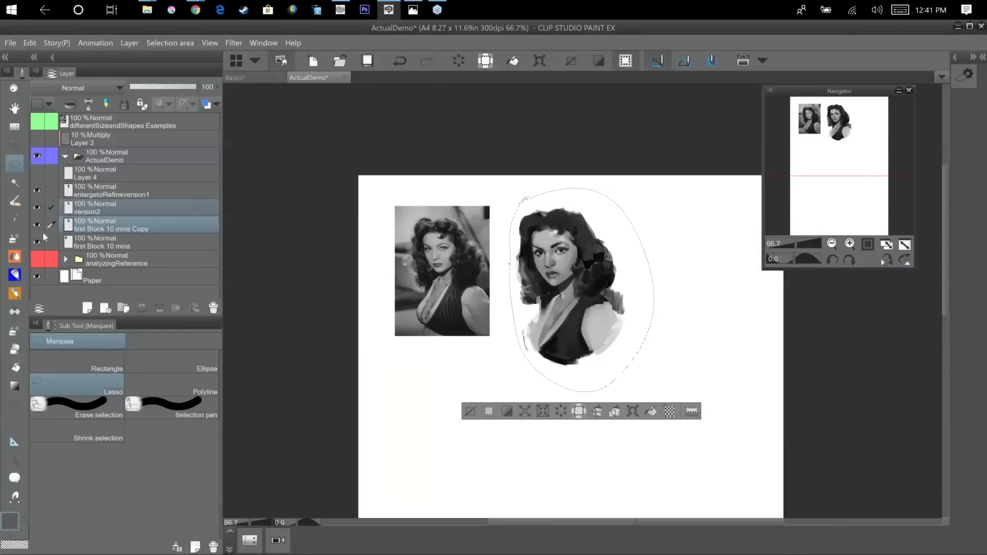
left_click(38, 191)
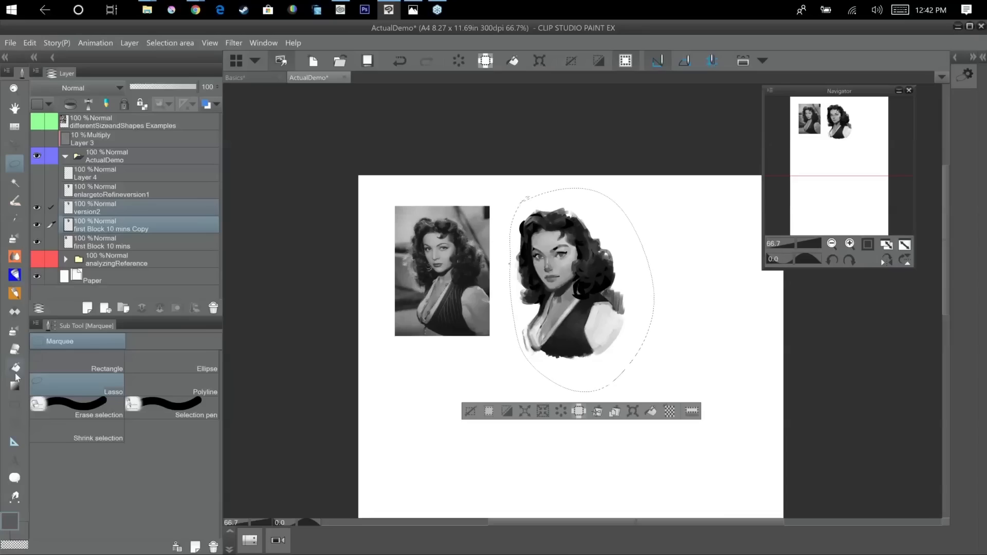
Try to enlarge the lassoed portrait on both selected layers with two successive free transforms.
key("ctrl+t")
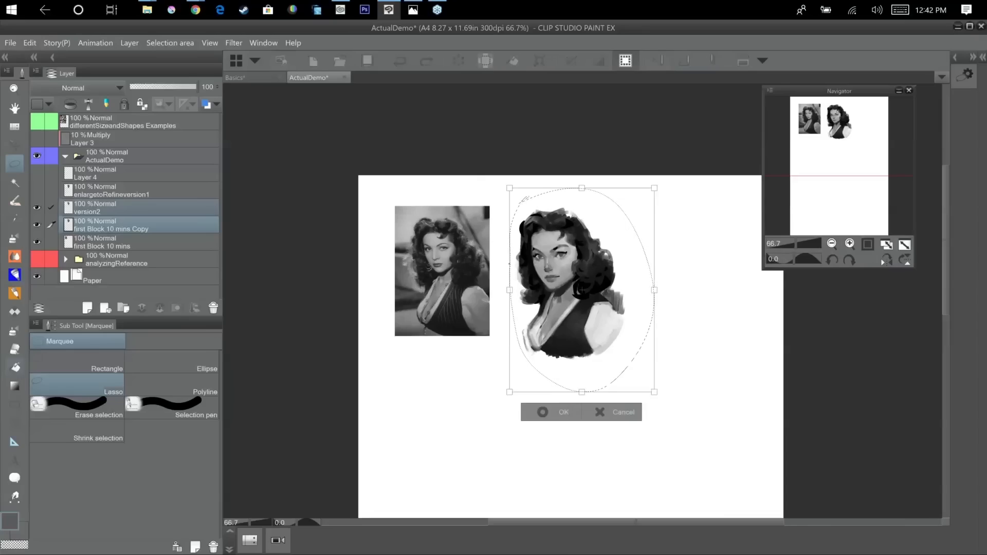
left_click_drag(654, 393, 804, 416)
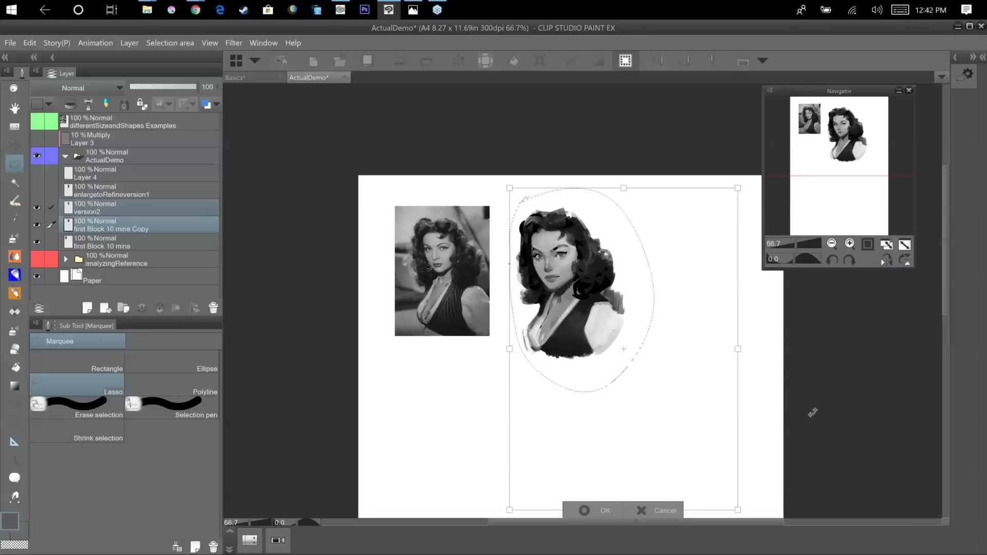
key("Return")
left_click_drag(818, 389, 667, 220)
key("ctrl+t")
left_click_drag(359, 340, 280, 452)
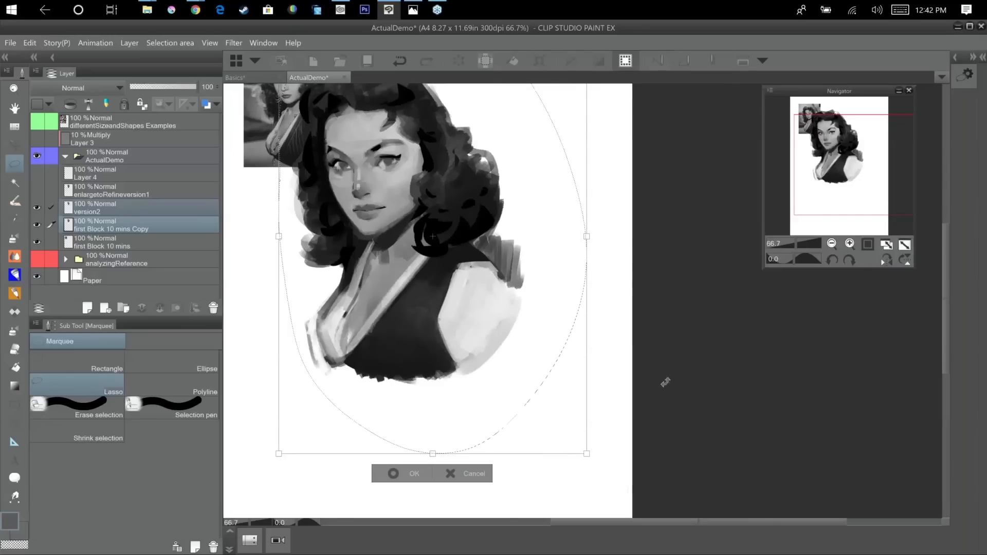
key("Return")
key("ctrl+minus")
left_click_drag(663, 360, 688, 294)
key("ctrl+t")
key("ctrl+z")
left_click(494, 231)
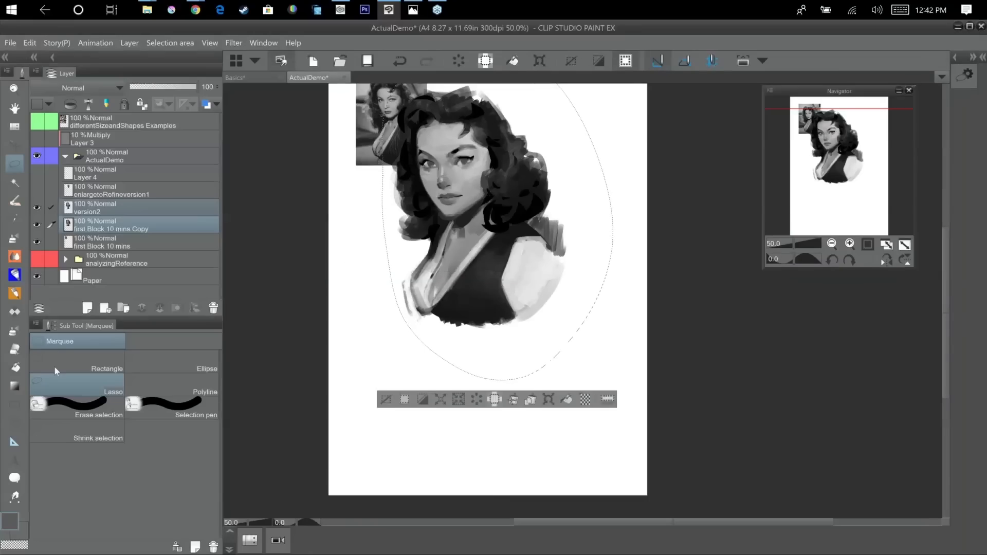
Try to move the enlarged portrait down clear of the reference photo, then undo the move and the enlargements.
left_click(14, 145)
left_click_drag(512, 219, 532, 299)
left_click_drag(529, 295, 527, 292)
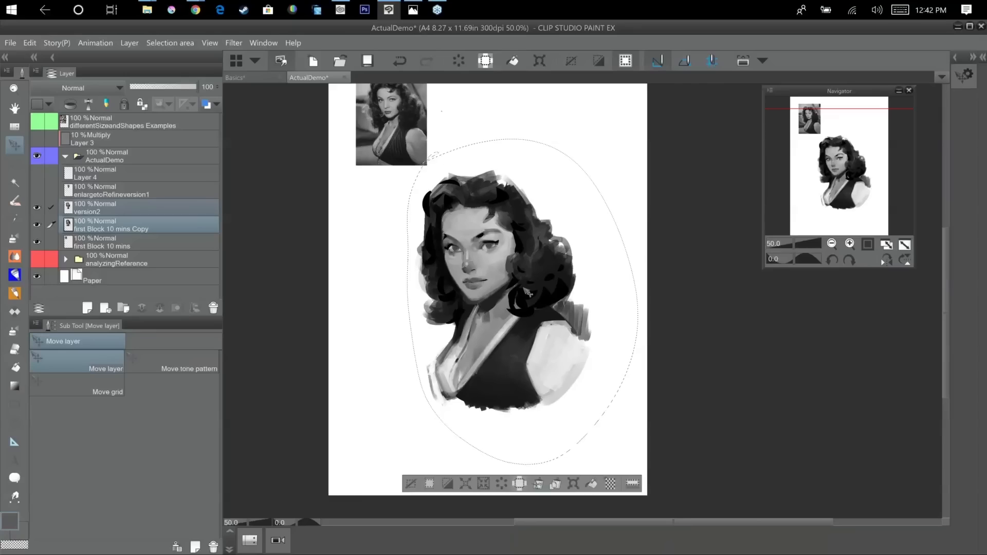
scroll(528, 293, "up", 2)
key("ctrl+z")
left_click_drag(601, 214, 686, 407)
key("ctrl+z")
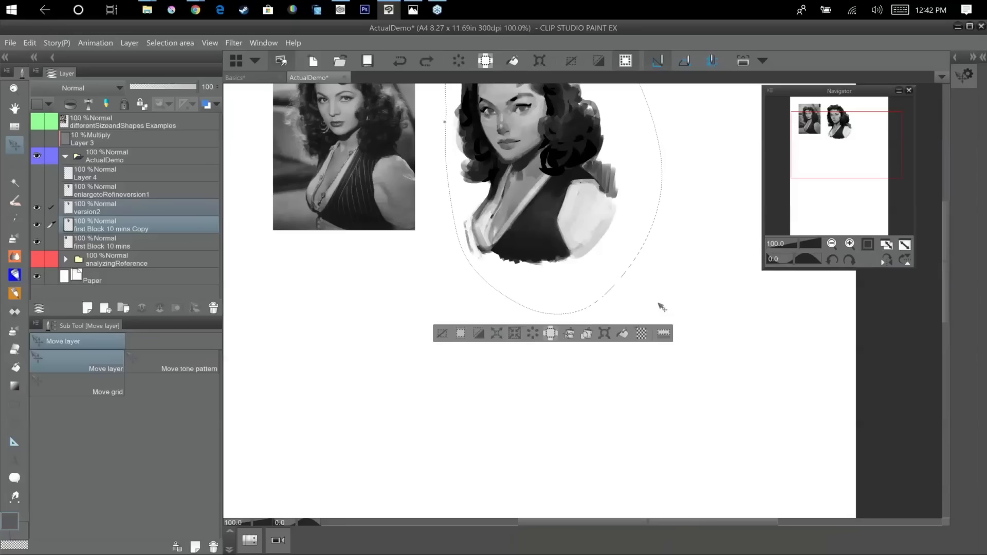
Enlarge the lassoed portrait on both selected layers beside the reference photo with two free transforms.
key("ctrl+t")
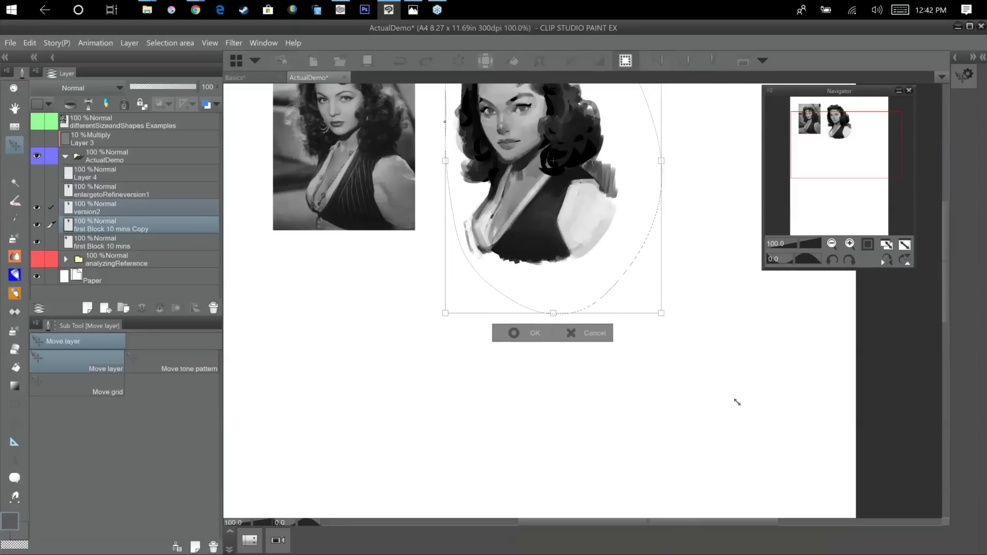
left_click_drag(820, 494, 875, 387)
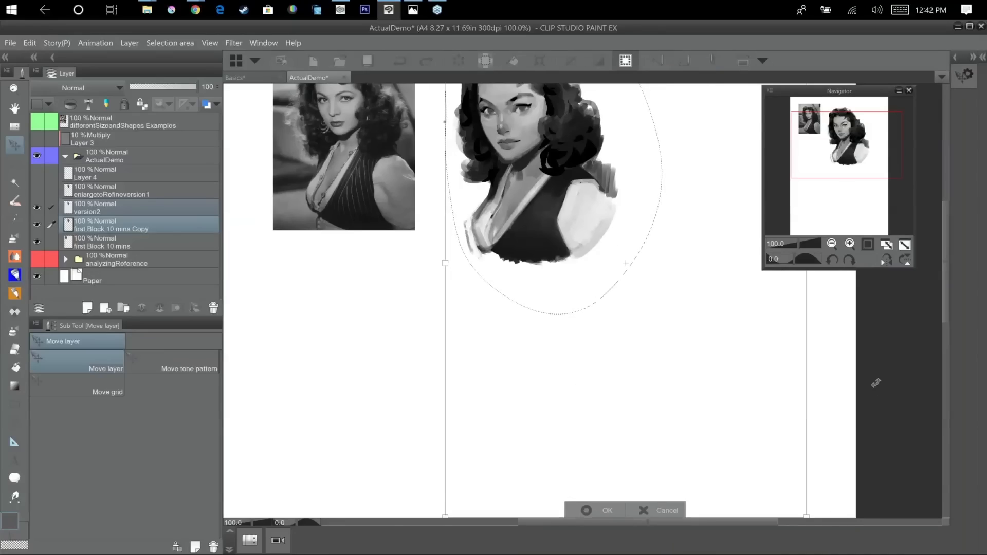
key("Return")
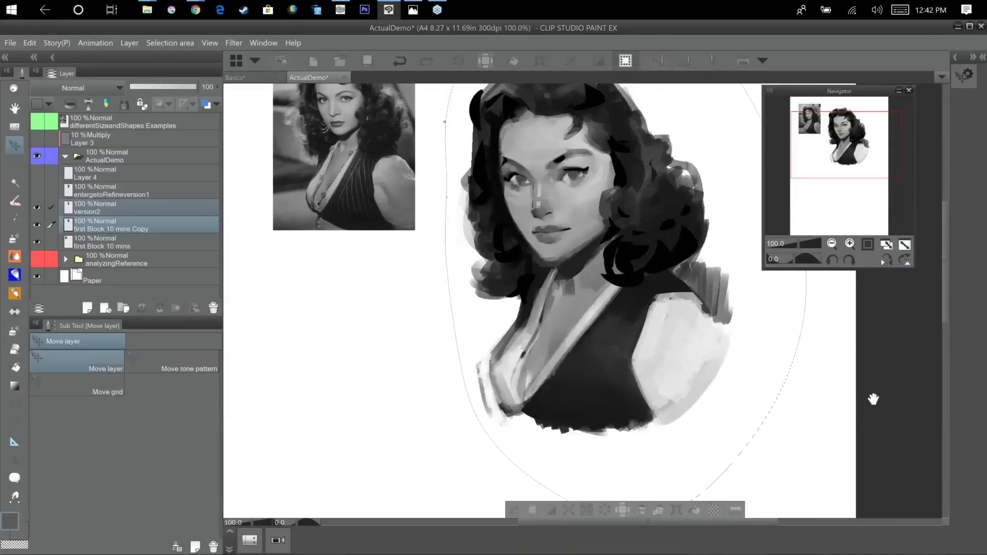
left_click_drag(737, 281, 561, 132)
key("ctrl+t")
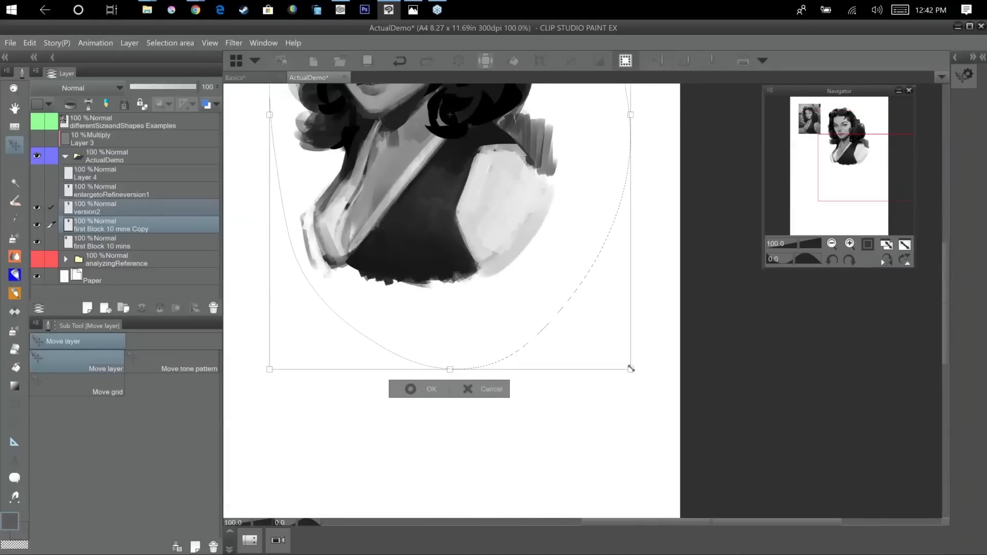
left_click_drag(643, 382, 763, 418)
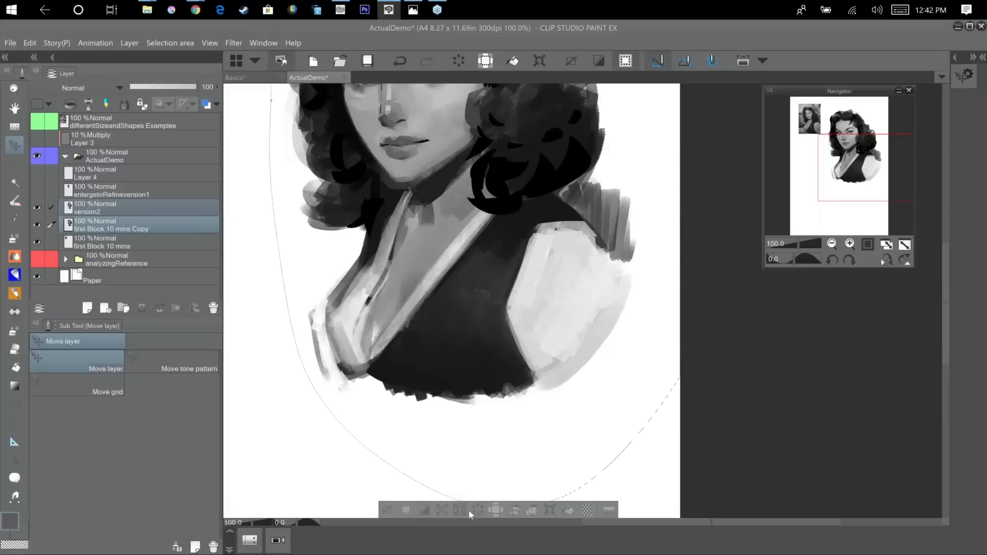
Move the enlarged portrait slightly down and toward the middle of the page, and clear the selection.
left_click_drag(700, 381, 769, 474)
scroll(749, 481, "down", 2)
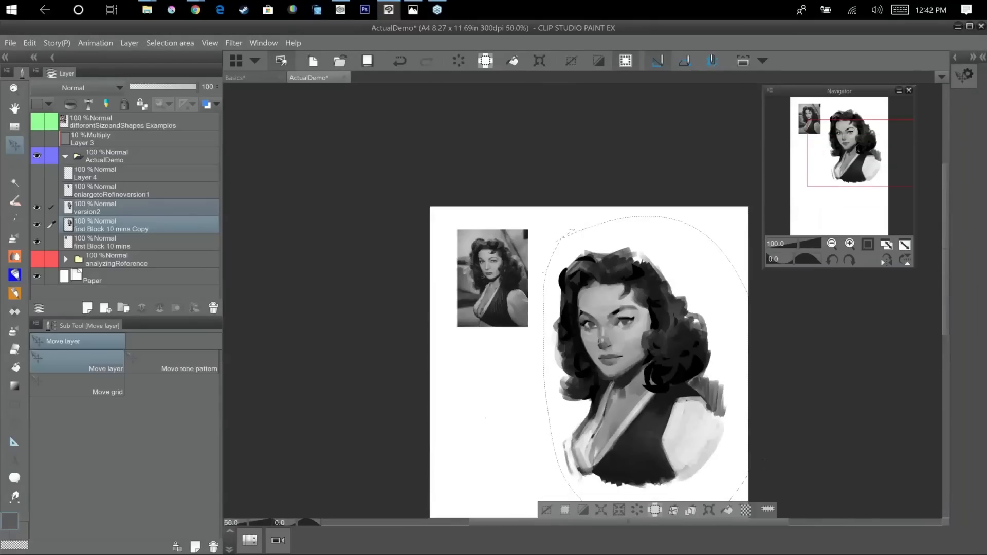
left_click_drag(656, 414, 616, 436)
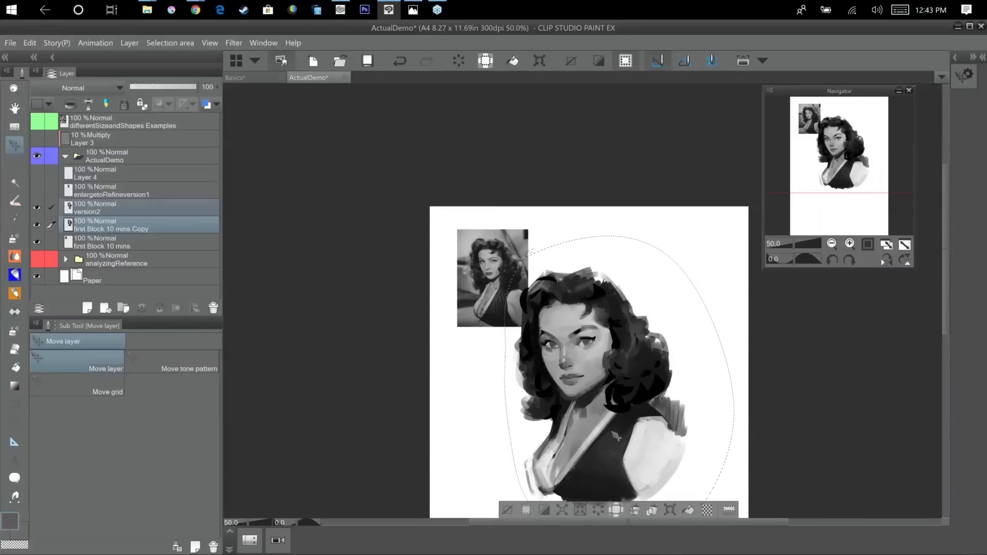
scroll(616, 436, "up", 3)
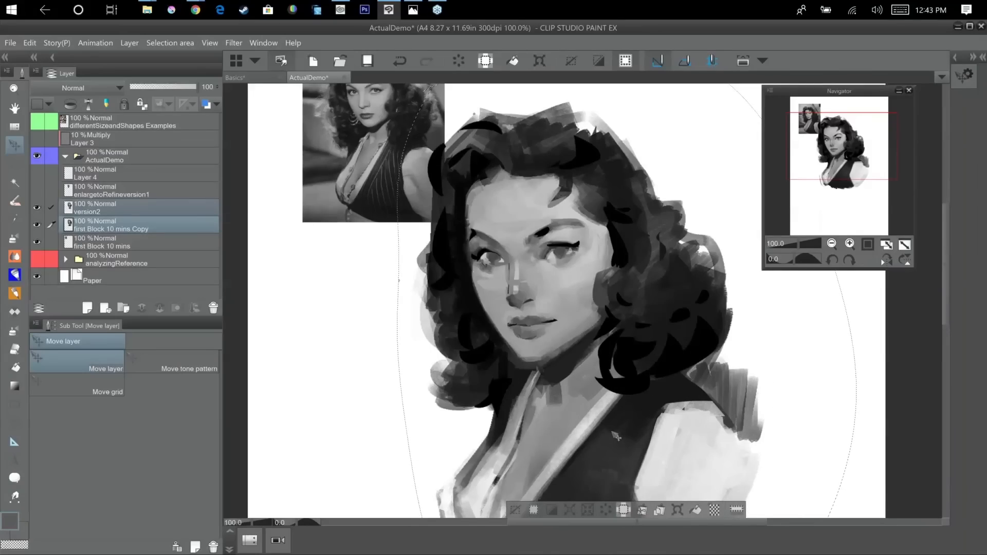
scroll(616, 436, "down", 1)
scroll(616, 436, "up", 1)
mouse_move(588, 284)
left_mouse_down()
mouse_move(689, 474)
mouse_move(639, 407)
mouse_move(622, 406)
mouse_move(645, 475)
left_mouse_up()
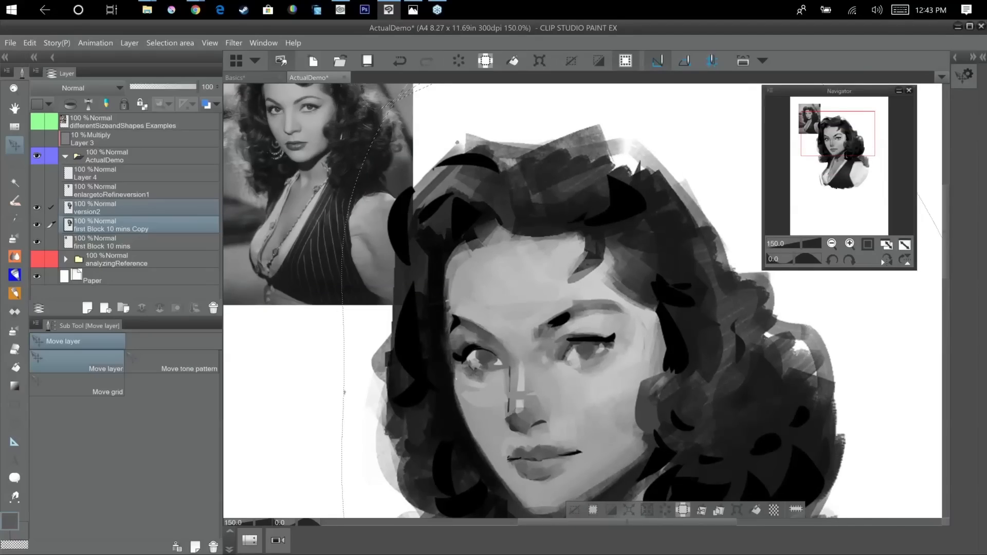
key("ctrl+d")
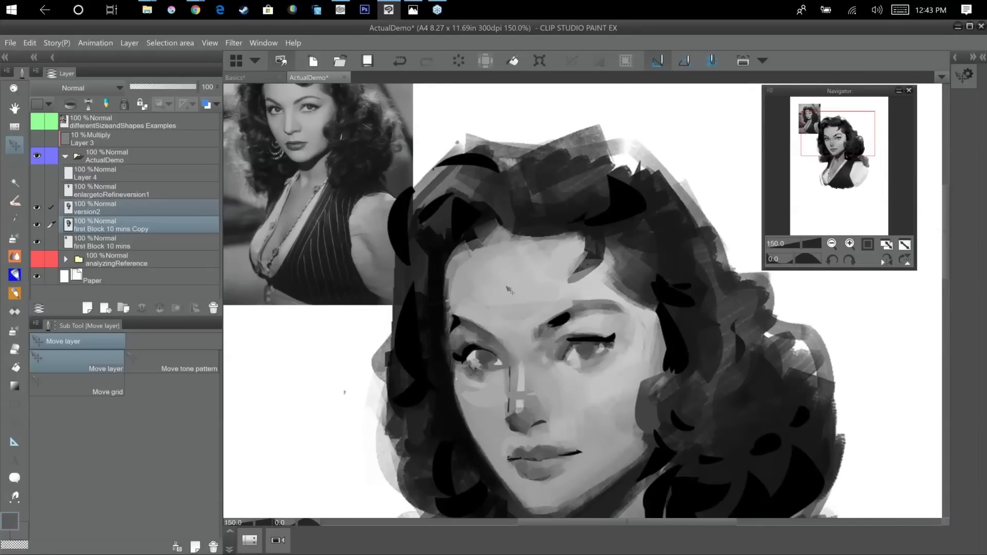
Examine the enlarged portrait's facial features up close against the reference photo.
scroll(512, 295, "up", 1)
scroll(504, 297, "up", 2)
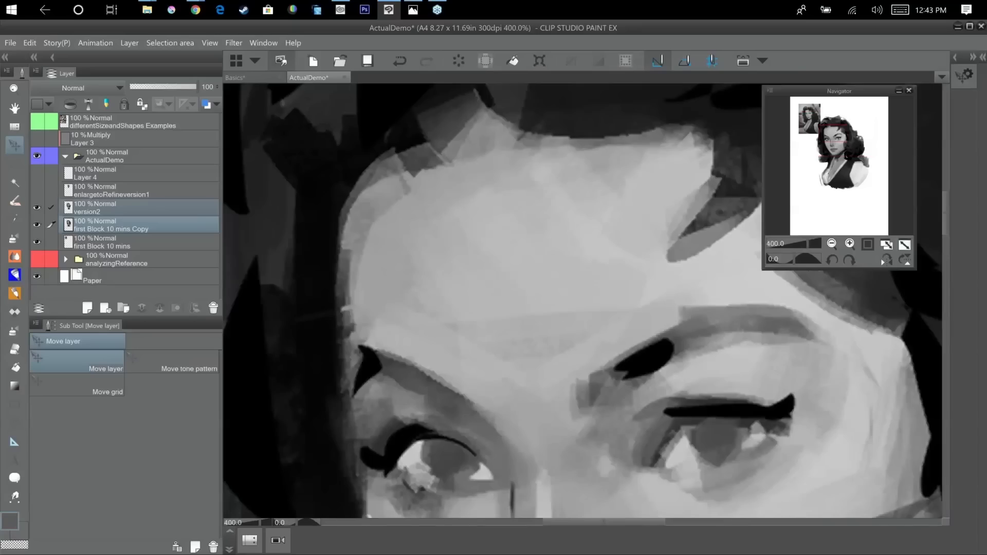
left_click_drag(548, 379, 664, 507)
mouse_move(507, 224)
left_mouse_down()
mouse_move(611, 353)
mouse_move(757, 445)
left_mouse_up()
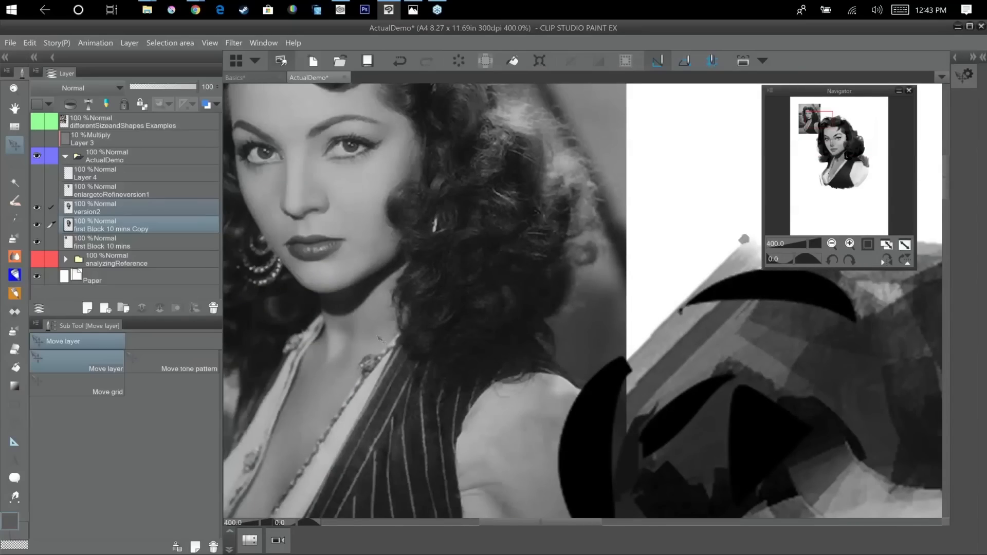
mouse_move(639, 394)
left_mouse_down()
mouse_move(458, 225)
mouse_move(441, 159)
left_mouse_up()
mouse_move(571, 306)
left_mouse_down()
mouse_move(354, 95)
mouse_move(538, 222)
left_mouse_up()
scroll(608, 335, "down", 5)
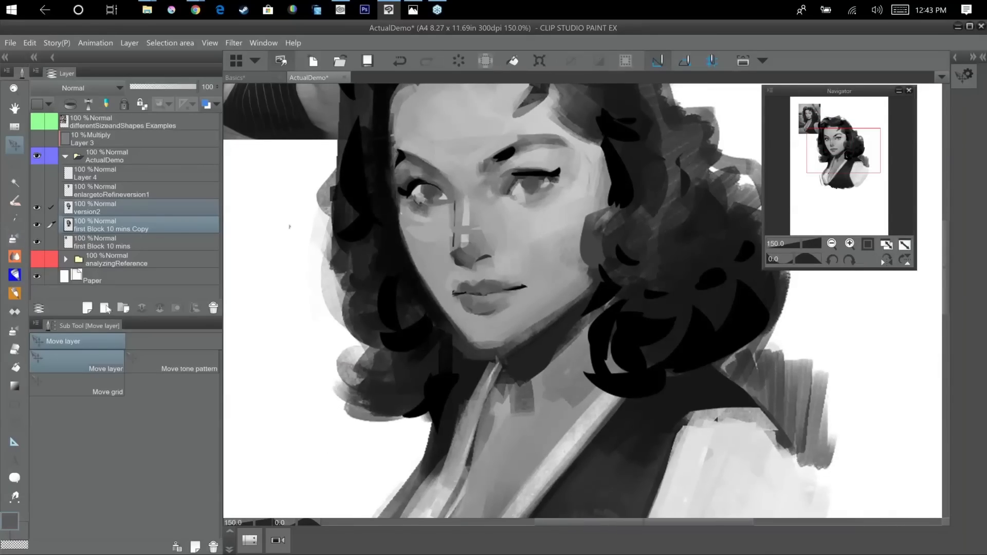
Darken the shadow under the jaw on the version2 layer with the Block brush from Mels Brushes.
key("b")
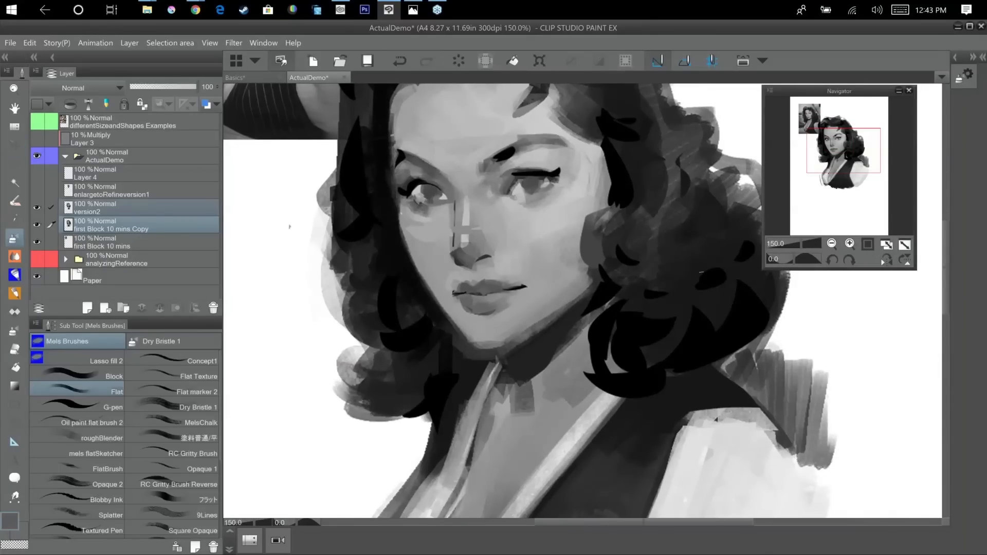
left_click(122, 378)
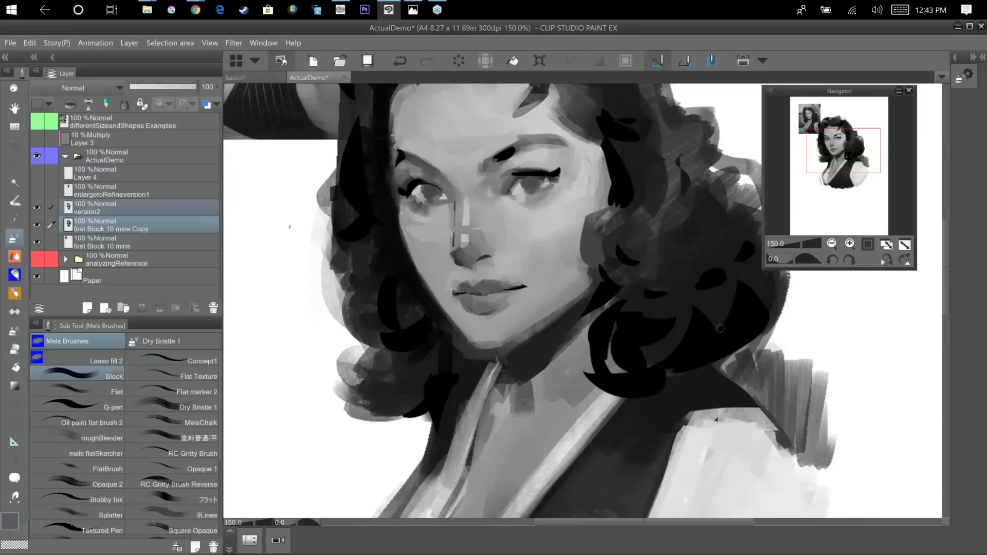
left_click(597, 300, "alt")
left_click(159, 208)
left_click_drag(602, 307, 555, 355)
mouse_move(599, 301)
left_mouse_down()
mouse_move(525, 381)
mouse_move(528, 373)
left_mouse_up()
left_click(535, 355, "alt")
left_click_drag(574, 322, 525, 371)
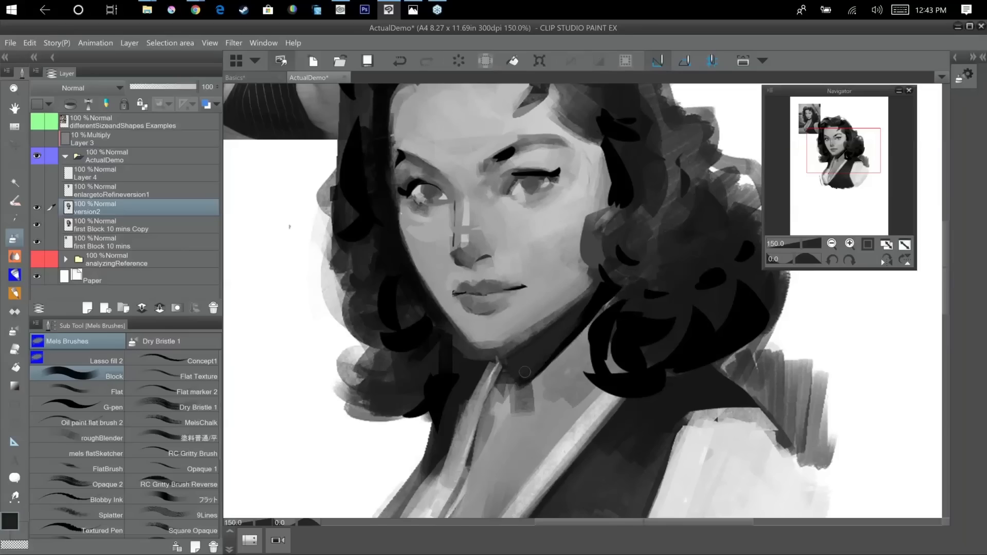
Refine the neck shadow's values and its lower edge from beneath the chin up to the hair.
left_click_drag(579, 317, 593, 304)
left_click(549, 389, "alt")
mouse_move(543, 357)
left_mouse_down()
mouse_move(512, 374)
mouse_move(586, 314)
mouse_move(567, 326)
left_mouse_up()
left_click(545, 345, "alt")
left_click(520, 370, "alt")
left_click(572, 325, "alt")
left_click(536, 357, "alt")
left_click(585, 312, "alt")
left_click(608, 300, "alt")
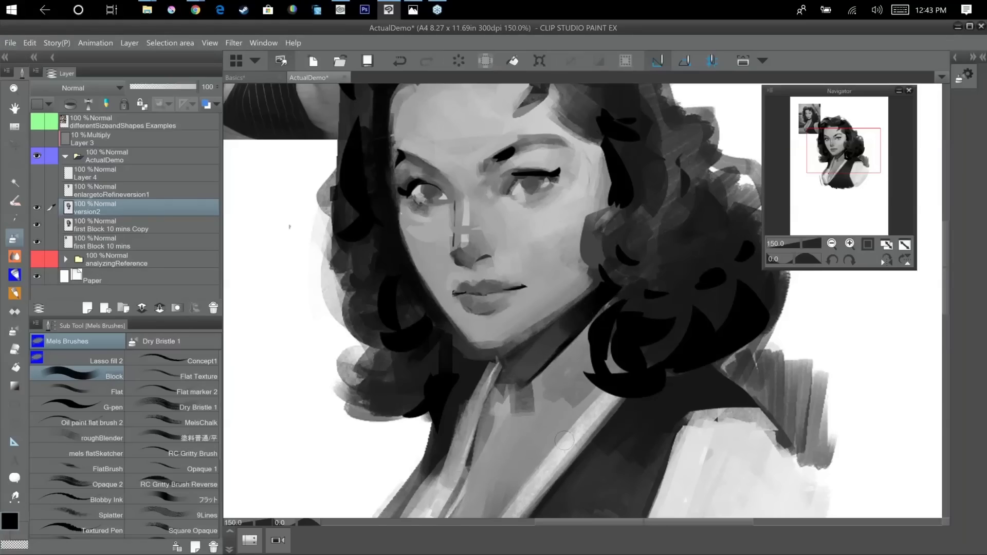
Sample a dark tone beside the jaw and paint it along the shadow beneath the jawline.
scroll(564, 441, "down", 1)
left_click_drag(713, 365, 696, 326)
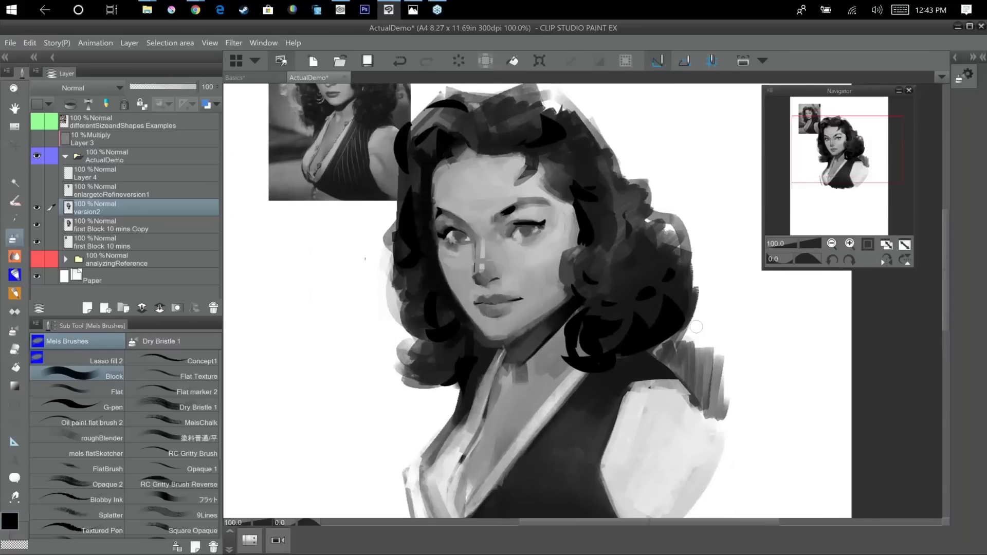
left_click(563, 312, "alt")
left_click_drag(564, 311, 534, 343)
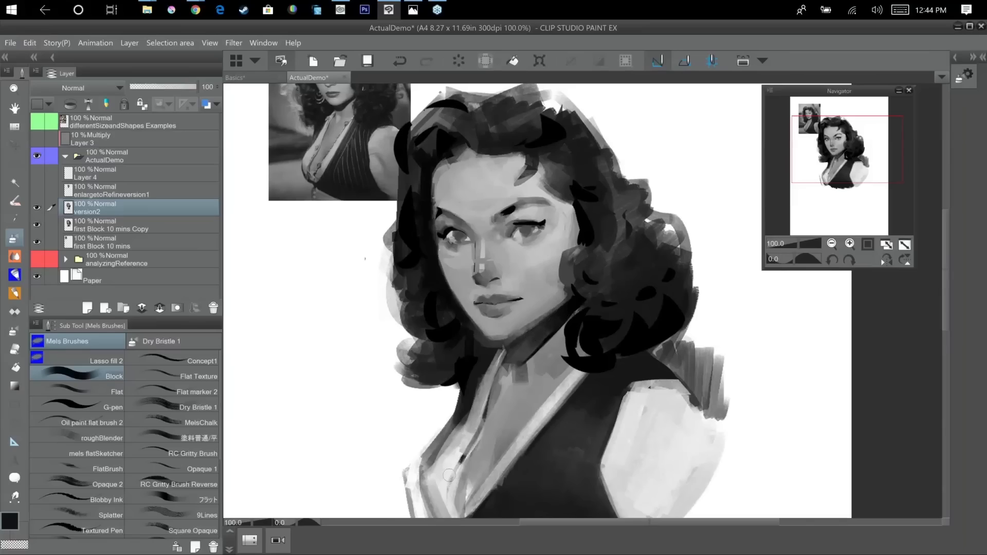
Paint small dark accents in the irises and lash lines of both eyes.
mouse_move(604, 334)
left_mouse_down()
mouse_move(632, 352)
mouse_move(644, 388)
left_mouse_up()
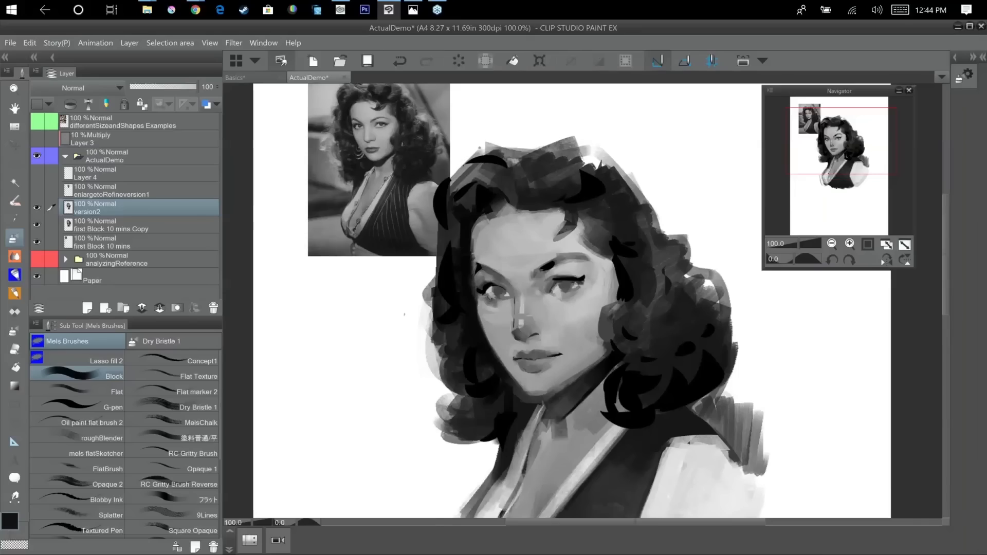
scroll(643, 332, "up", 1)
left_click_drag(642, 336, 742, 413)
mouse_move(640, 339)
left_mouse_down()
mouse_move(604, 278)
mouse_move(611, 282)
left_mouse_up()
left_click(594, 273, "alt")
left_click_drag(469, 303, 480, 297)
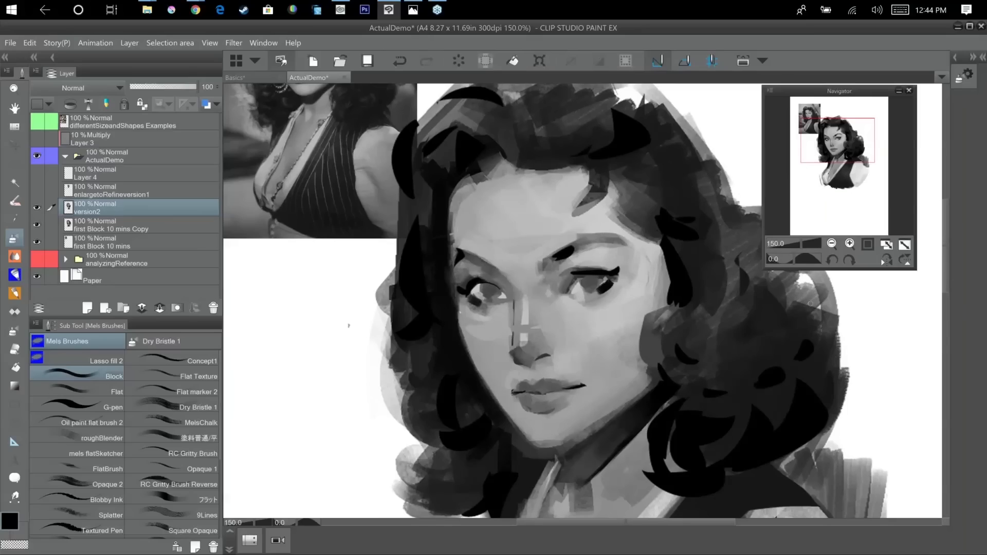
Darken the area under the upper lids and strengthen the iris of the portrait's left-hand eye.
left_click_drag(613, 390, 689, 437)
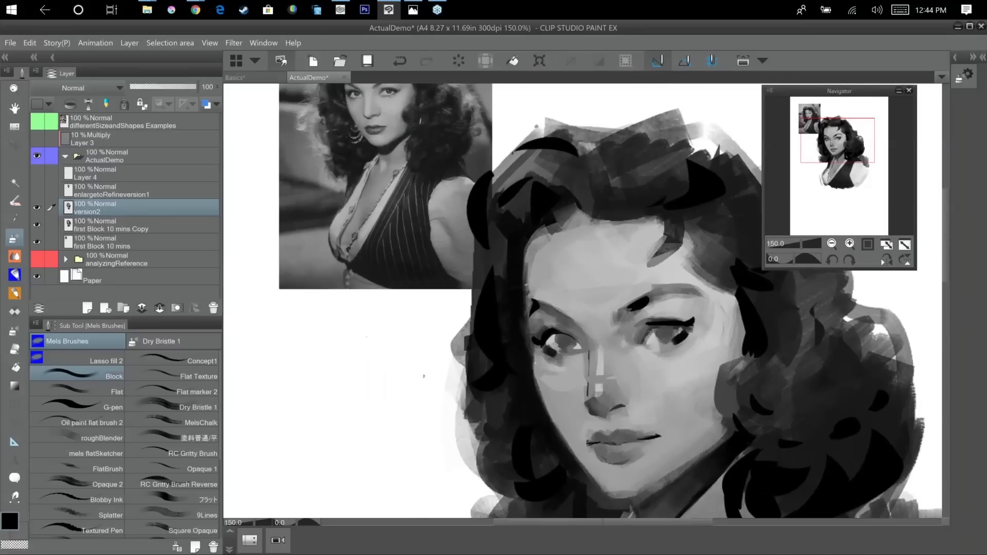
left_click_drag(549, 343, 563, 337)
left_click(552, 330, "alt")
left_click_drag(654, 330, 675, 328)
left_click(569, 339, "alt")
left_click(562, 340, "alt")
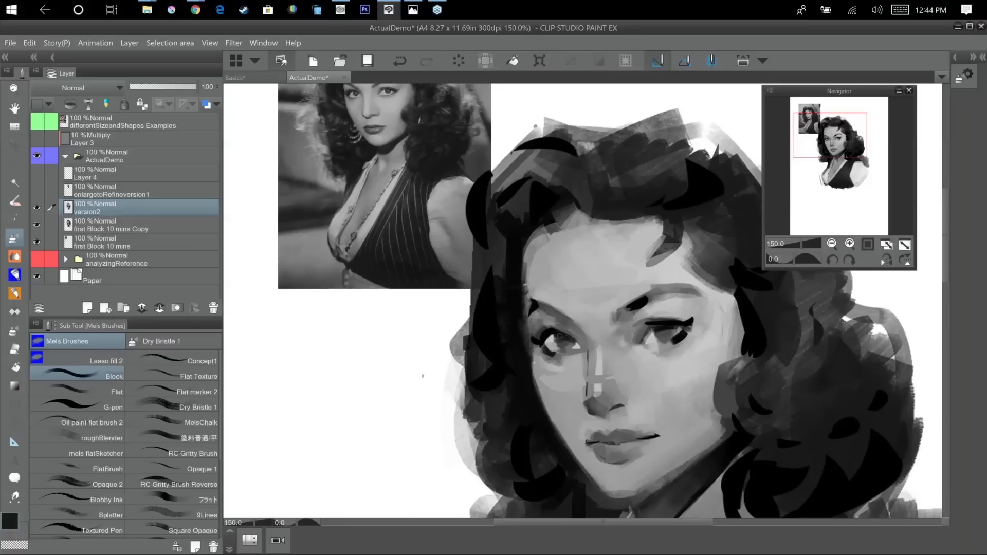
Build up the irises and pupils of both eyes with short dark strokes.
left_click(566, 341, "alt")
left_click(654, 333, "alt")
left_click(663, 325, "alt")
mouse_move(658, 331)
left_mouse_down()
mouse_move(656, 342)
mouse_move(674, 326)
left_mouse_up()
left_click(659, 337, "alt")
left_click(666, 332, "alt")
left_click(553, 333, "alt")
left_click_drag(557, 335, 543, 340)
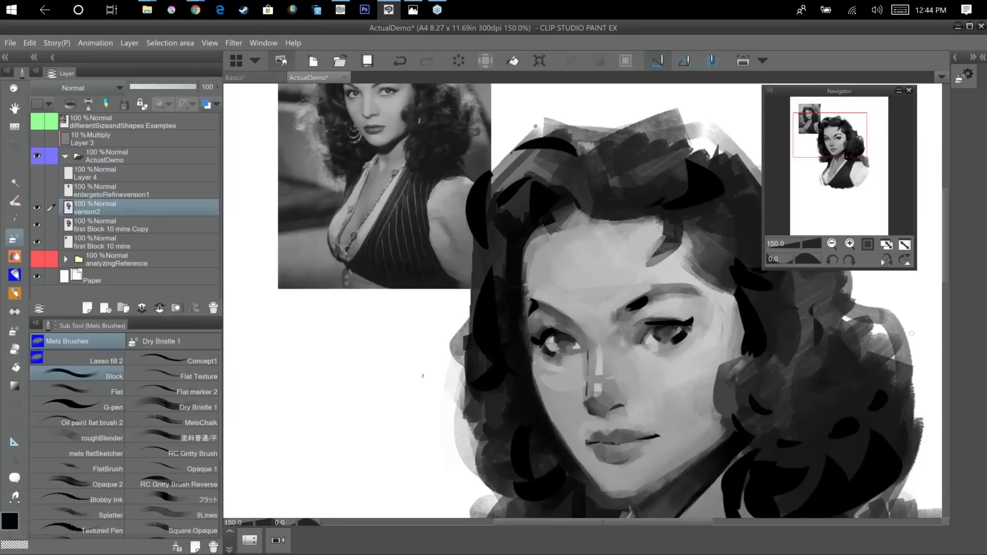
left_click_drag(748, 364, 724, 341)
left_click(9, 521)
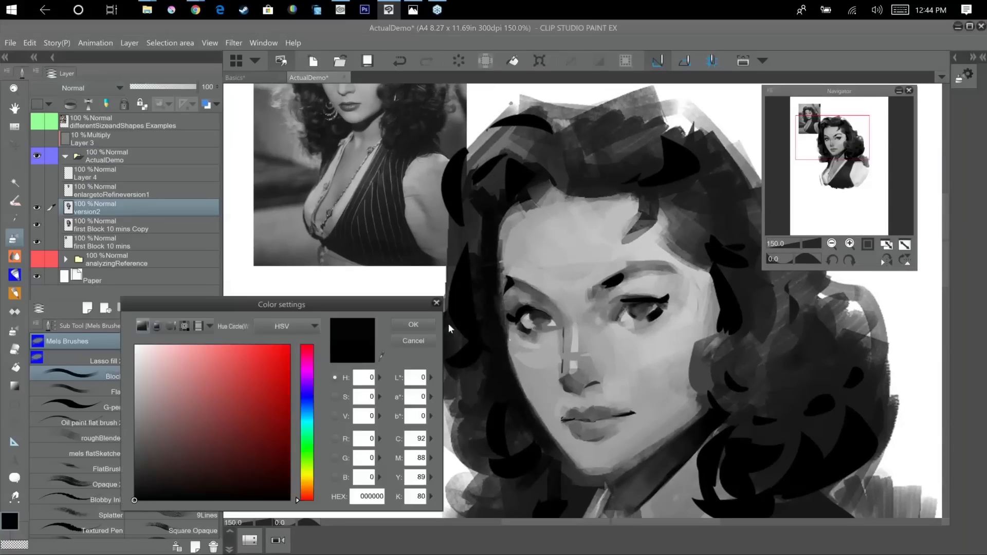
key("Escape")
Sample a light skin tone from the portrait and raise its HSV brightness value to 91.
left_click_drag(665, 367, 675, 410)
left_click(689, 399, "alt")
left_click_drag(728, 393, 678, 366)
left_click(14, 522)
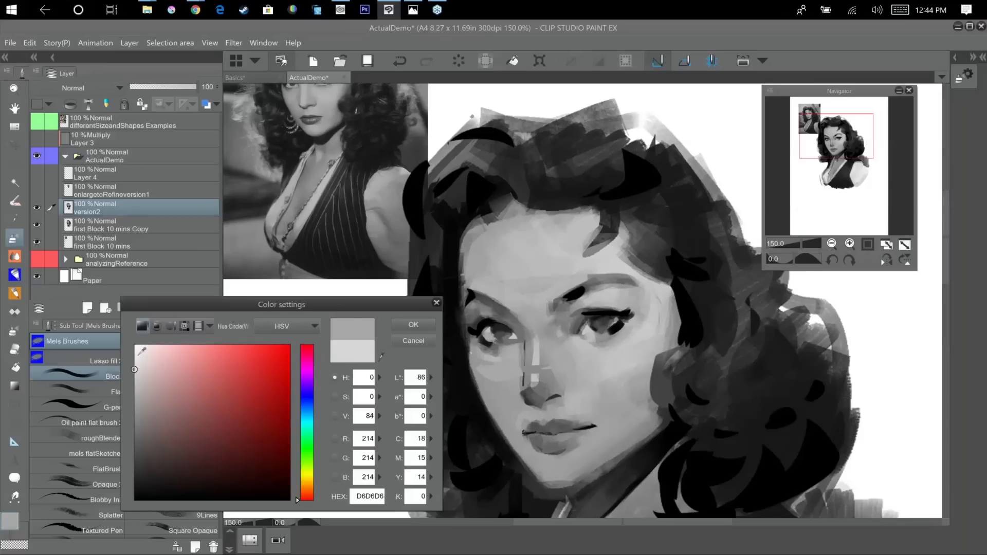
left_click(135, 359)
left_click(405, 324)
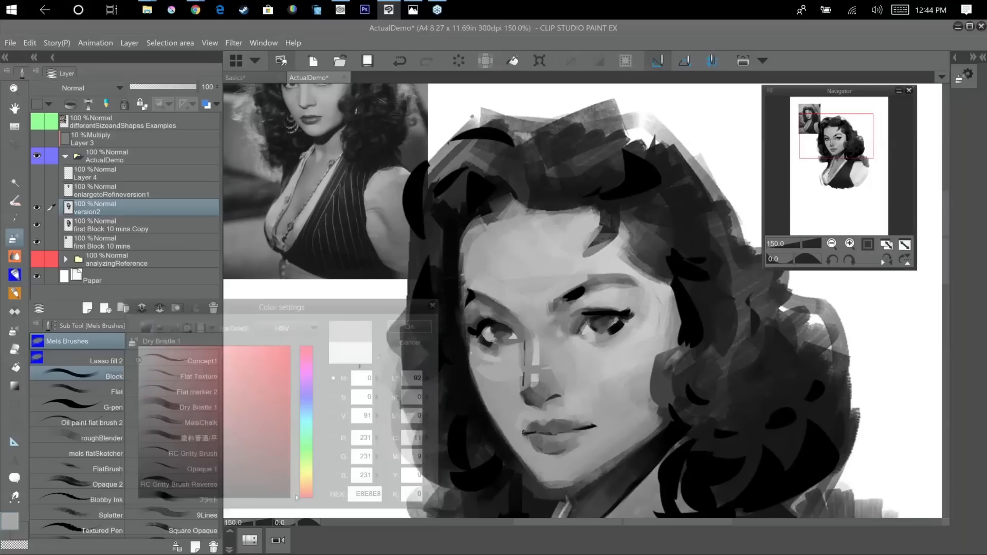
Paint light highlight strokes beside the nose bridge and around the inner corner of the portrait's right-hand eye.
mouse_move(671, 380)
left_mouse_down()
mouse_move(729, 434)
mouse_move(651, 375)
left_mouse_up()
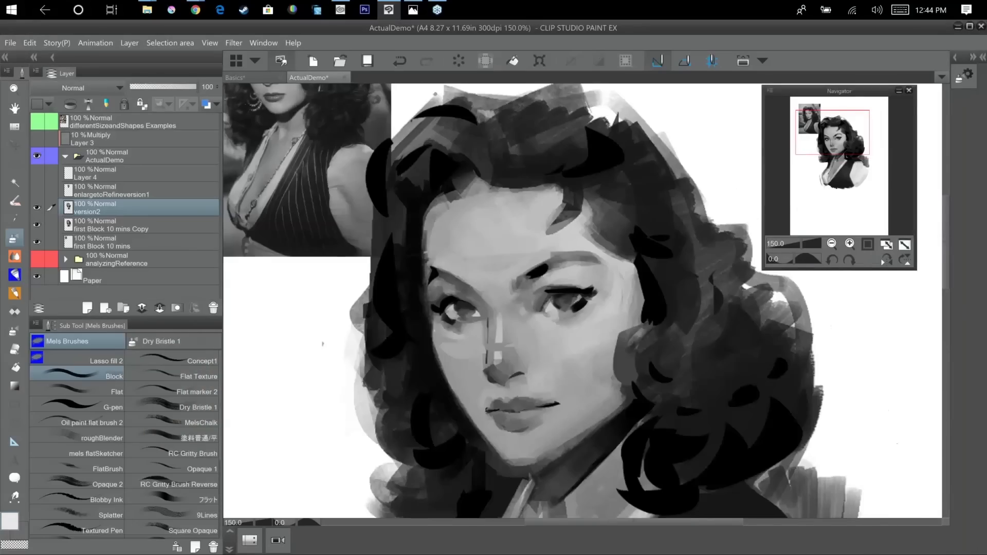
mouse_move(521, 308)
left_mouse_down()
mouse_move(543, 333)
mouse_move(520, 310)
mouse_move(535, 339)
left_mouse_up()
left_click(519, 298, "alt")
left_click(534, 323, "alt")
left_click(519, 309, "alt")
mouse_move(611, 355)
left_mouse_down()
mouse_move(675, 447)
mouse_move(660, 363)
mouse_move(617, 308)
mouse_move(560, 286)
mouse_move(507, 291)
mouse_move(493, 277)
mouse_move(491, 285)
left_mouse_up()
left_click(516, 308, "alt")
left_click(484, 292, "alt")
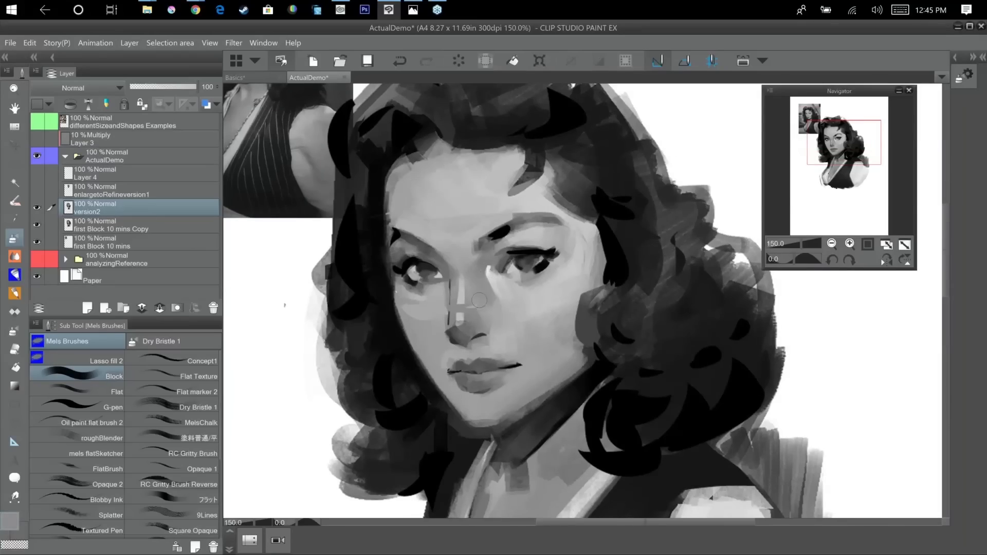
Repaint the nose bridge and its side with sampled mid-grey tones, covering the dark line along the nose.
left_click_drag(464, 257, 465, 283)
left_click(444, 293, "alt")
left_click(442, 311, "alt")
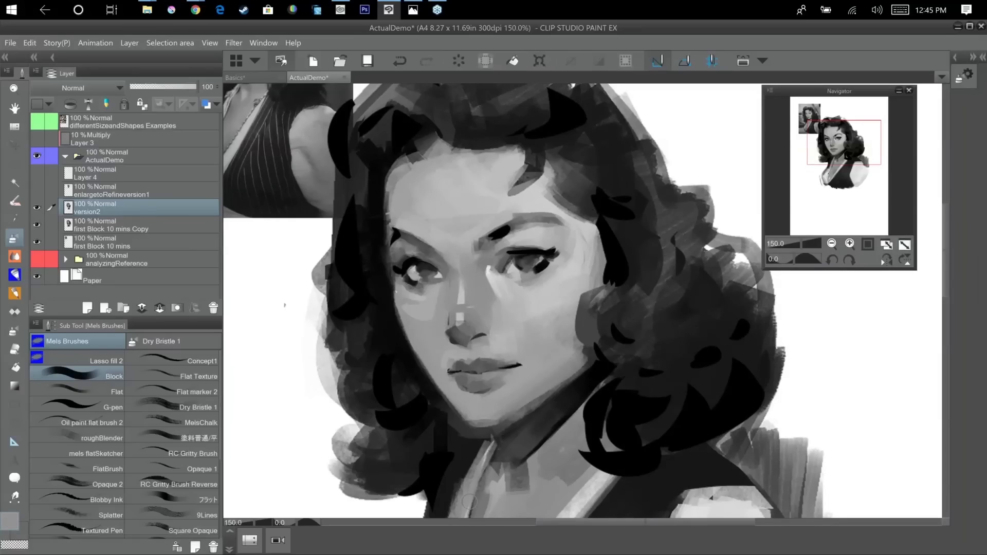
left_click_drag(610, 366, 606, 376)
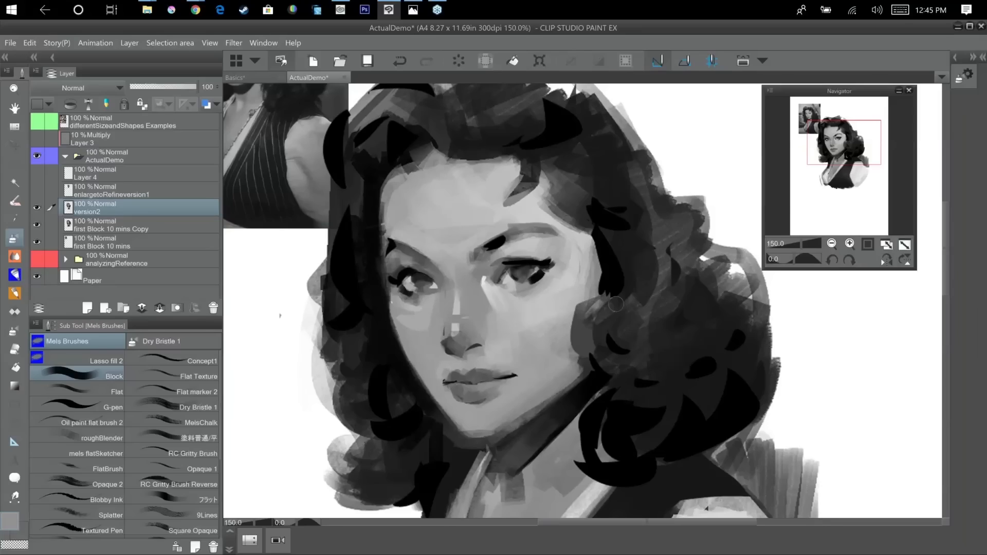
left_click(502, 300, "alt")
left_click(520, 331, "alt")
mouse_move(540, 358)
left_mouse_down()
mouse_move(640, 435)
mouse_move(638, 444)
left_mouse_up()
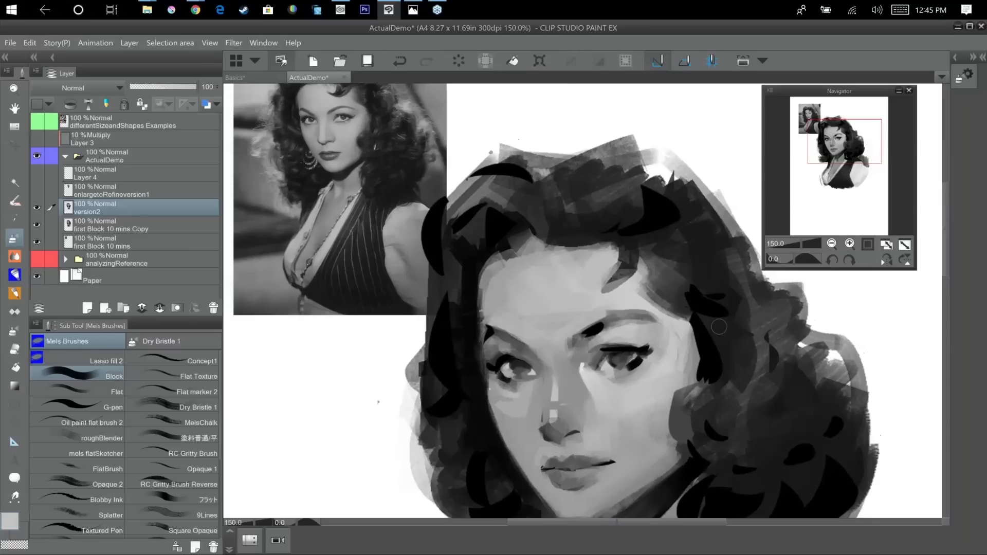
Paint light tones on the upper forehead beside the hanging curl, trimming the curl's lower edge.
left_click_drag(559, 355, 532, 347)
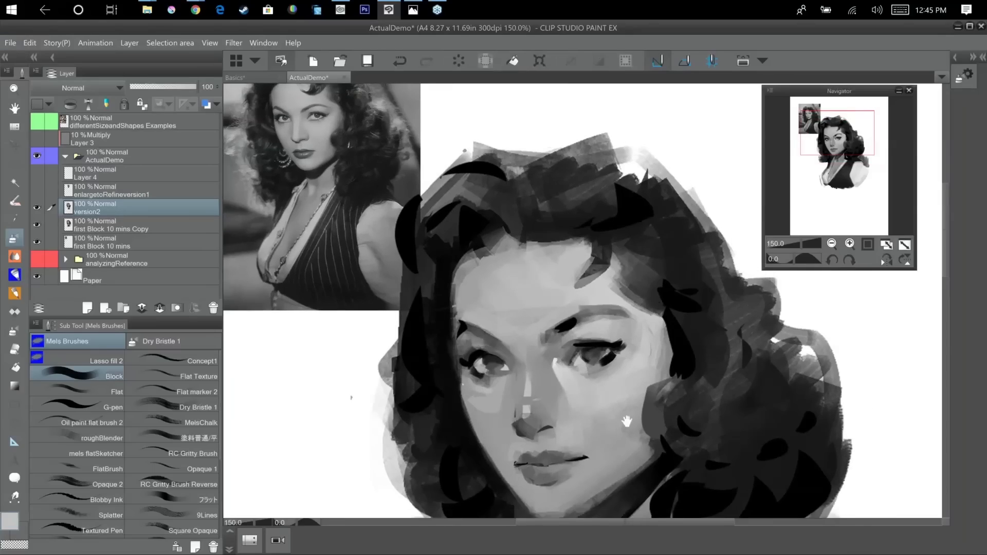
left_click_drag(626, 421, 636, 446)
left_click(566, 381, "alt")
left_click_drag(593, 274, 592, 267)
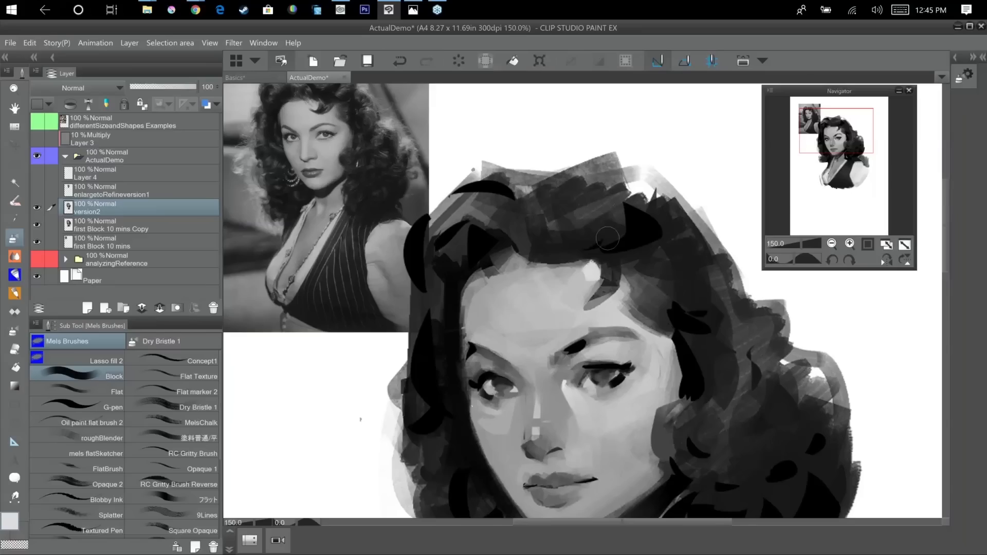
left_click_drag(606, 309, 602, 304)
mouse_move(592, 269)
left_mouse_down()
mouse_move(558, 269)
mouse_move(581, 328)
mouse_move(538, 270)
mouse_move(548, 292)
left_mouse_up()
left_click(531, 277, "alt")
left_click_drag(554, 326, 529, 303)
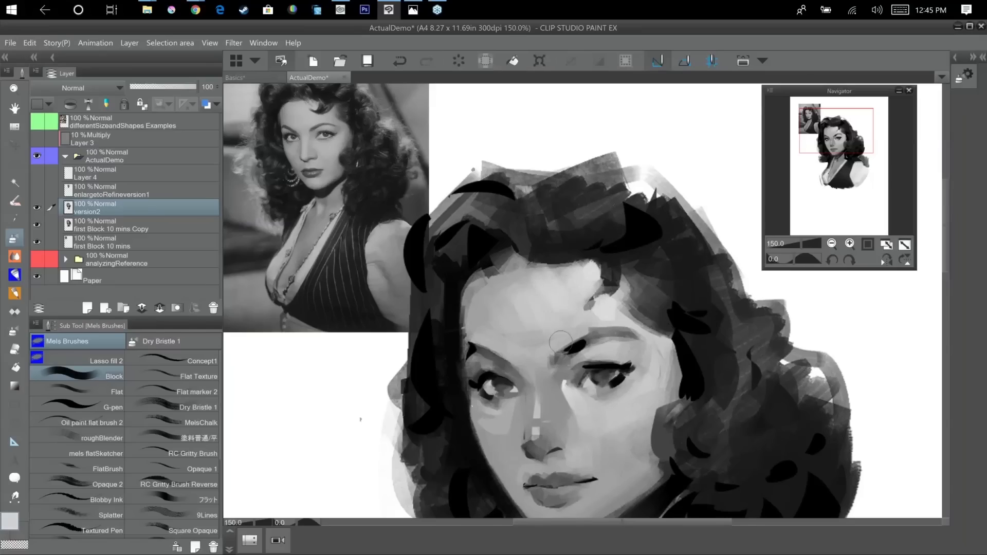
left_click_drag(598, 302, 591, 308)
Smooth the forehead with further light strokes toward the brows.
left_click_drag(565, 279, 526, 327)
mouse_move(518, 283)
left_mouse_down()
mouse_move(519, 322)
mouse_move(506, 329)
mouse_move(510, 315)
mouse_move(520, 329)
left_mouse_up()
left_click(492, 304, "alt")
mouse_move(535, 305)
left_mouse_down()
mouse_move(536, 329)
mouse_move(537, 288)
mouse_move(577, 330)
left_mouse_up()
left_click(557, 307, "alt")
Sample black and paint the hair shadow along the right-hand side of the face, beside the temple and cheek.
left_click_drag(747, 377, 719, 312)
left_click(649, 314, "alt")
left_click_drag(671, 293, 622, 349)
left_click(695, 307, "alt")
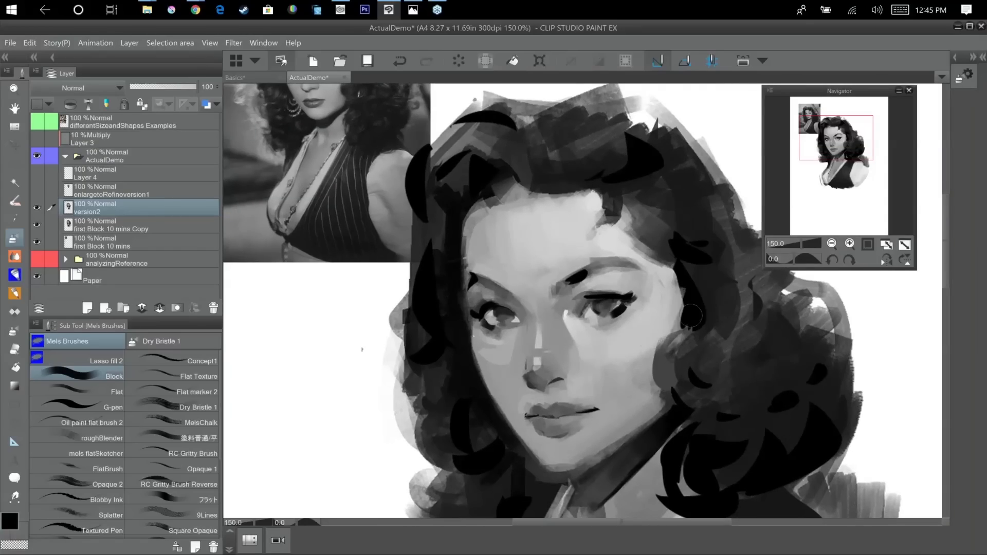
left_click_drag(685, 283, 683, 329)
left_click(661, 274, "alt")
left_click_drag(668, 276, 688, 318)
Reshape the boundary between the right-hand cheek and the hair with sampled skin tone and black.
left_click_drag(782, 435, 761, 450)
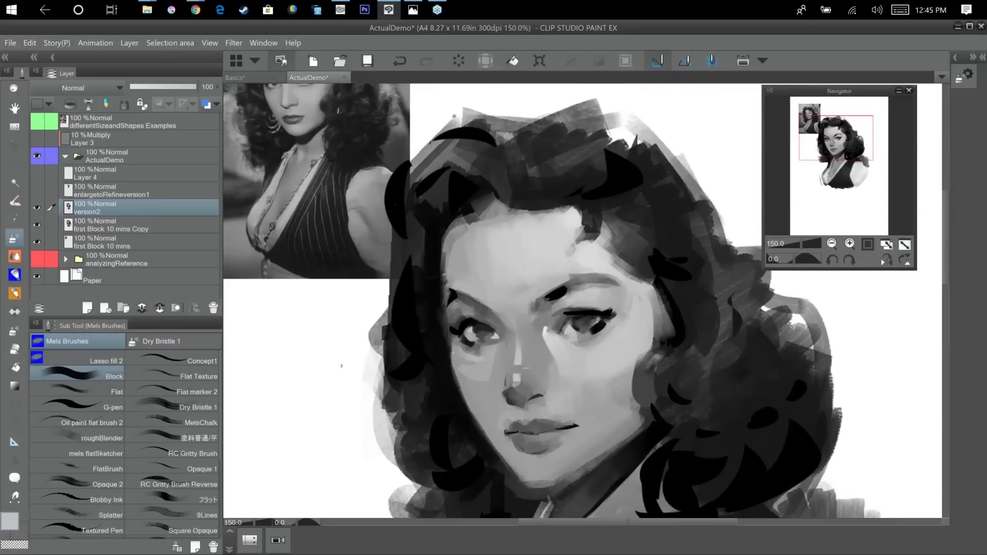
left_click(675, 321, "alt")
mouse_move(661, 296)
left_mouse_down()
mouse_move(668, 330)
mouse_move(736, 377)
left_mouse_up()
left_click_drag(738, 451, 735, 428)
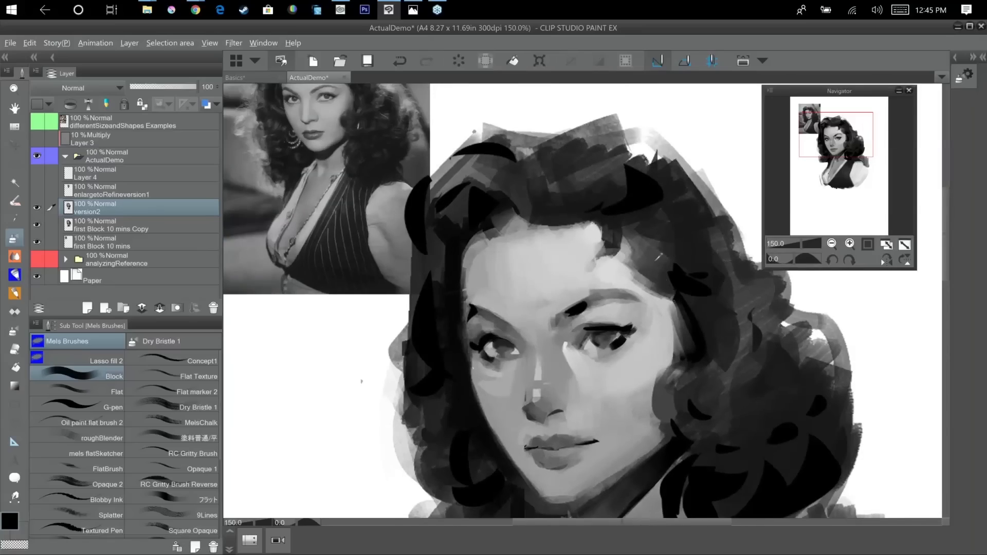
Block in black hair above the forehead's left-hand corner and blend its edge into the hairline.
key("alt")
left_click_drag(710, 375, 754, 433)
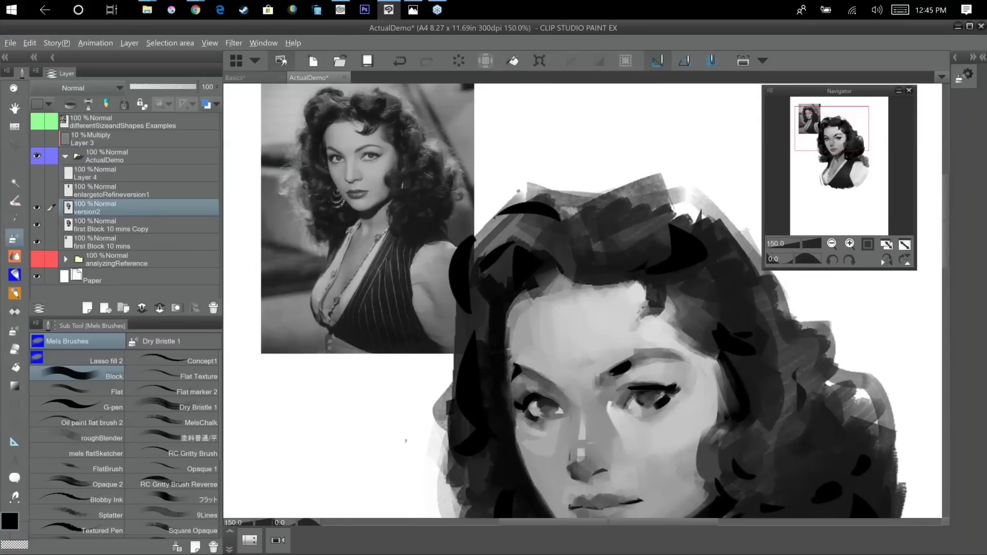
mouse_move(528, 272)
left_mouse_down()
mouse_move(558, 286)
mouse_move(540, 291)
left_mouse_up()
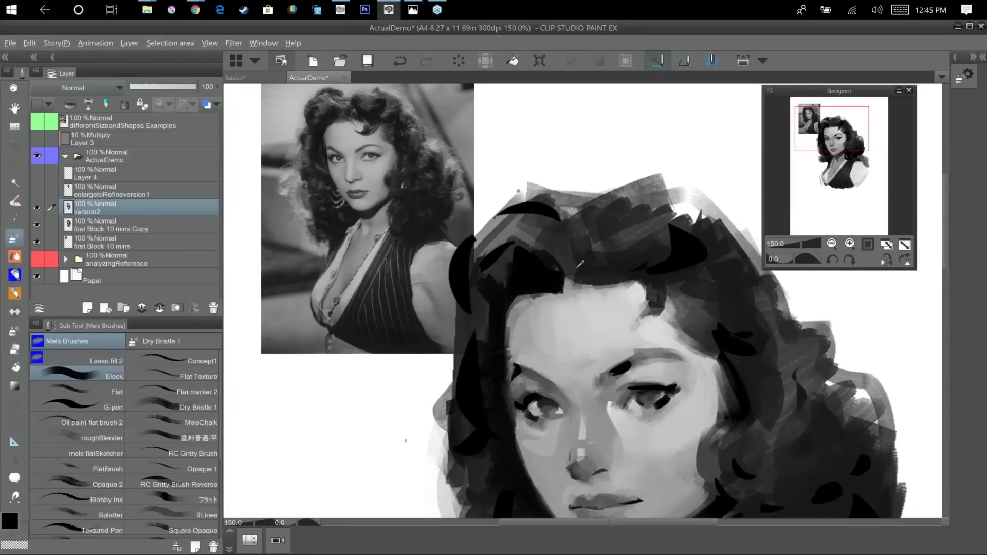
left_click(575, 276, "alt")
left_click_drag(572, 292, 530, 265)
left_click(529, 273, "alt")
left_click(558, 304, "alt")
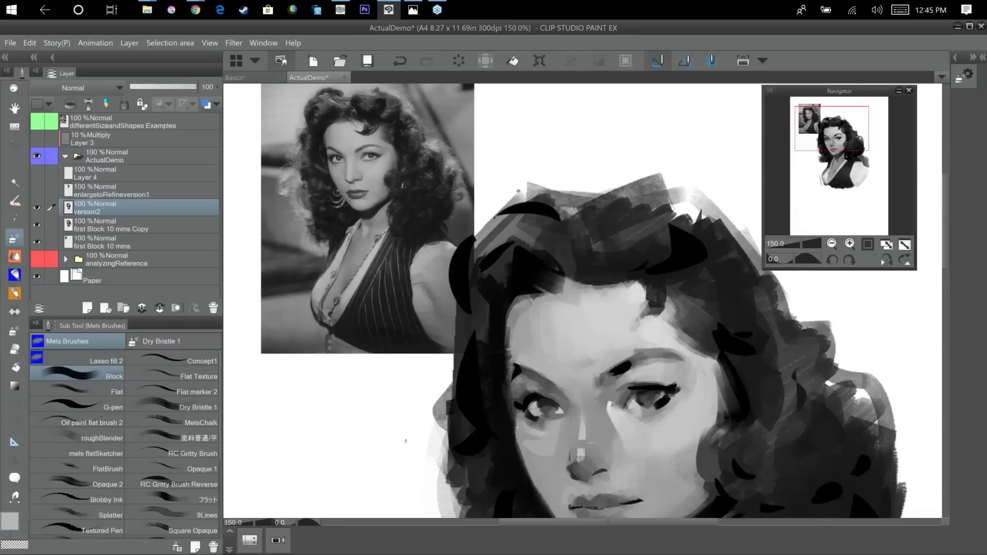
Examine the portrait against its reference, first as a whole and then up close around the face.
scroll(765, 307, "down", 2)
left_click_drag(765, 308, 661, 287)
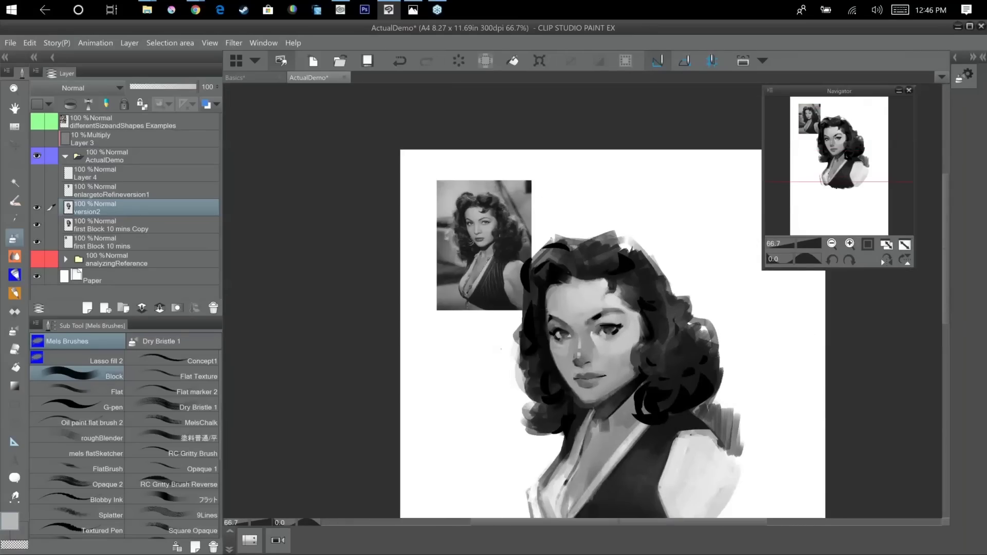
scroll(714, 354, "up", 1)
scroll(713, 354, "up", 1)
left_click_drag(666, 379, 779, 354)
left_click_drag(721, 386, 727, 448)
left_click_drag(630, 364, 635, 435)
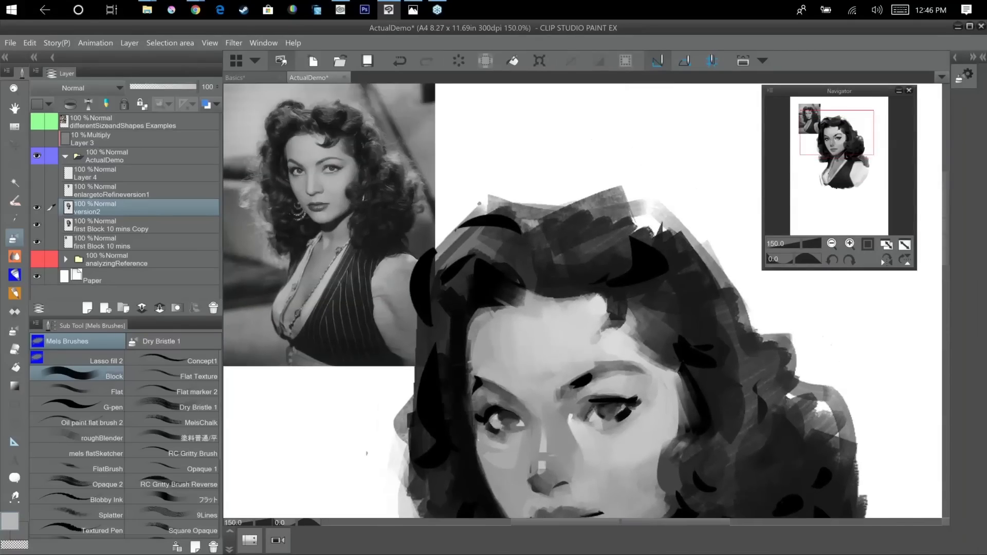
scroll(693, 344, "up", 1)
left_click_drag(693, 343, 711, 344)
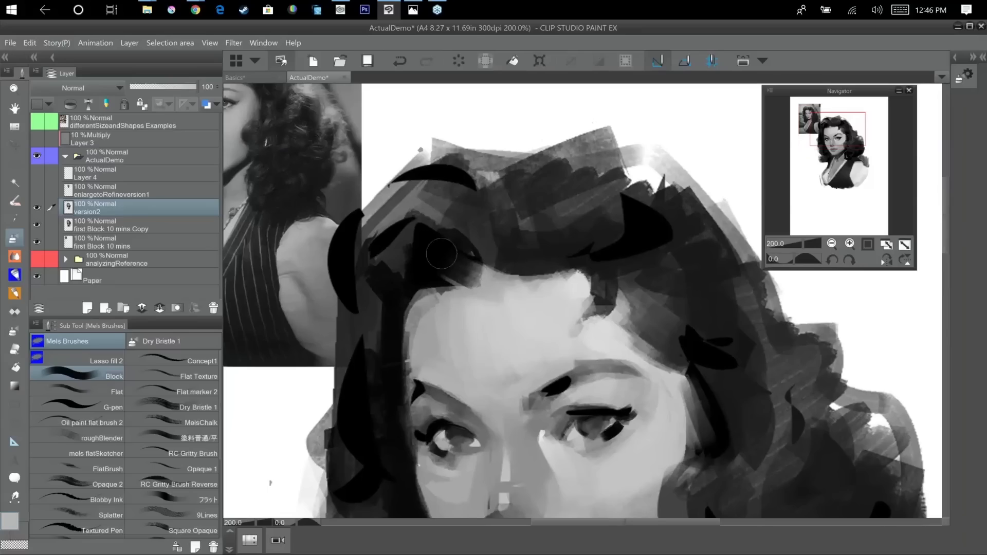
left_click_drag(723, 386, 711, 289)
left_click_drag(723, 346, 728, 334)
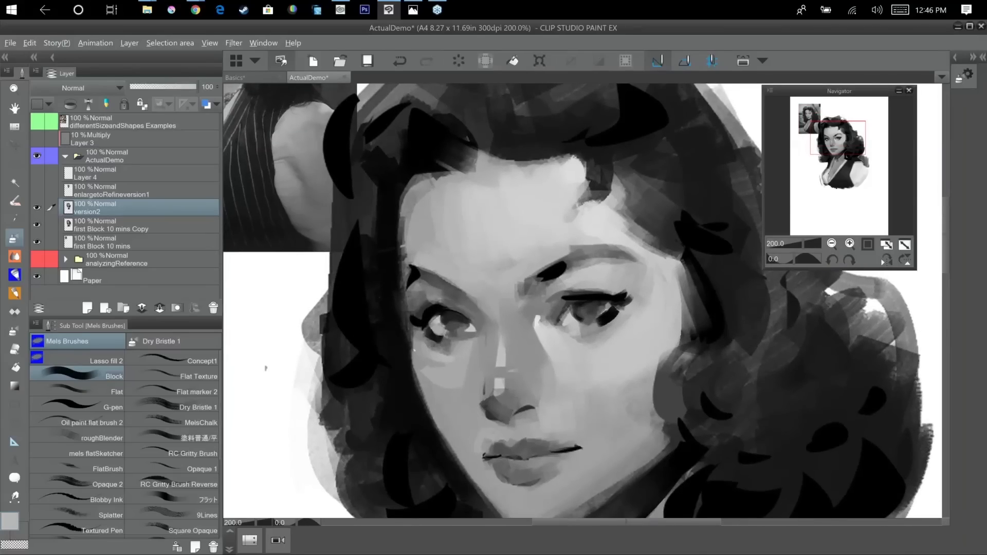
Deepen the hair shadow with dark strokes along the left-hand side of the forehead and temple.
left_click(436, 195, "alt")
left_click_drag(451, 209, 452, 269)
left_click(412, 163, "alt")
mouse_move(412, 164)
left_mouse_down()
mouse_move(395, 260)
mouse_move(397, 245)
left_mouse_up()
left_click(423, 201, "alt")
mouse_move(422, 183)
left_mouse_down()
mouse_move(411, 251)
mouse_move(434, 160)
mouse_move(391, 191)
mouse_move(431, 196)
mouse_move(421, 191)
mouse_move(412, 221)
left_mouse_up()
left_click(419, 164, "alt")
left_click(433, 181, "alt")
left_click(413, 165, "alt")
left_click_drag(413, 165, 390, 282)
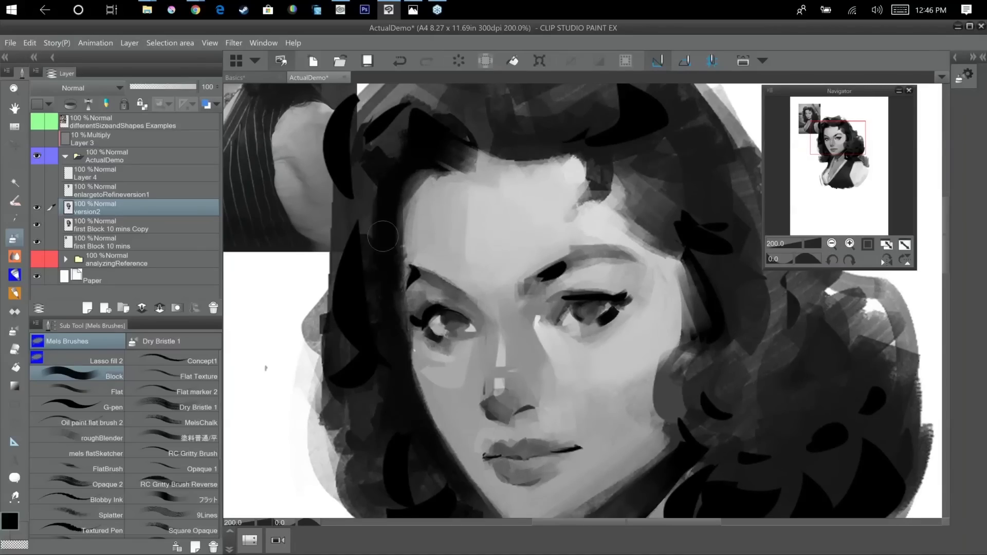
Compare the portrait with its reference, then darken the irises and pupils of both eyes in close-up.
key("ctrl+minus")
key("ctrl+minus")
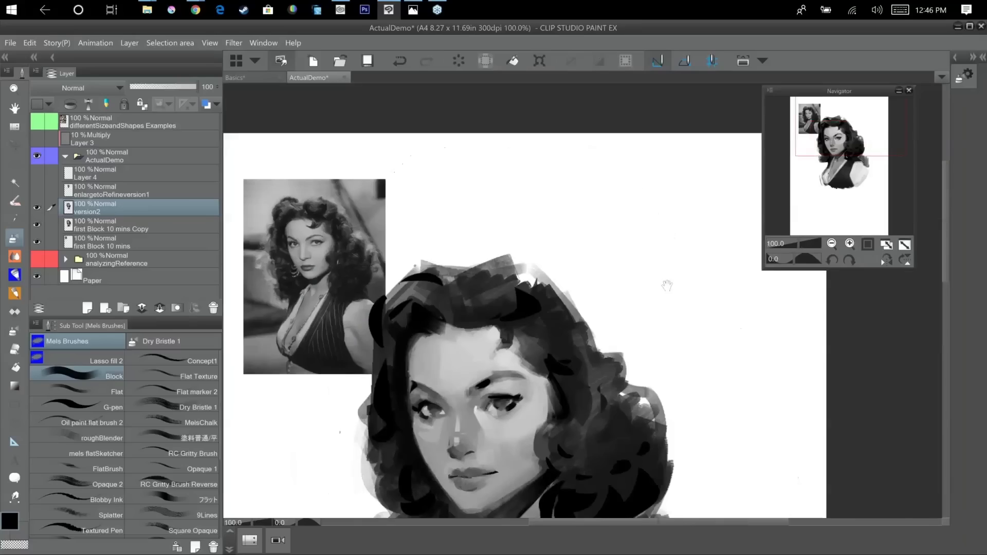
left_click_drag(638, 323, 669, 269)
key("ctrl+plus")
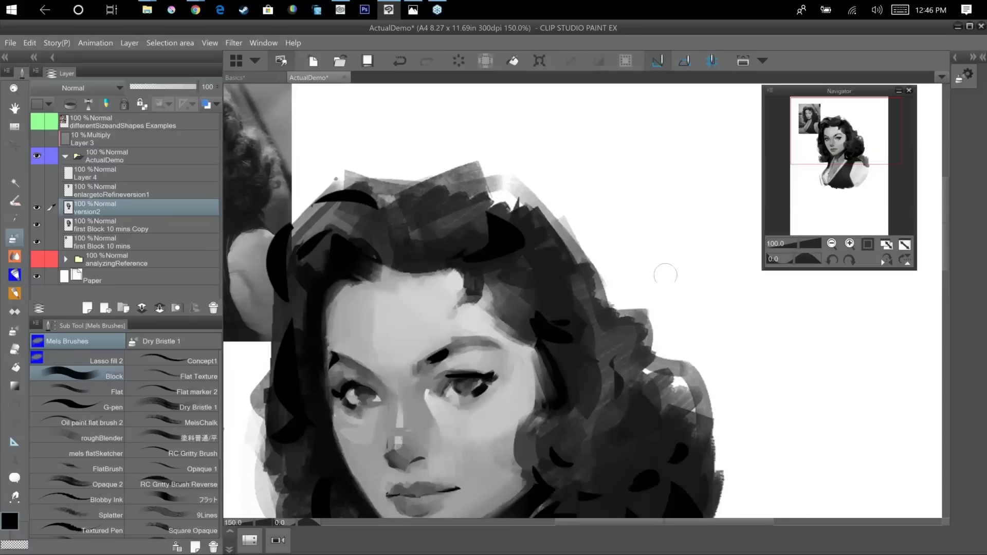
mouse_move(626, 374)
left_mouse_down()
mouse_move(764, 329)
mouse_move(764, 371)
left_mouse_up()
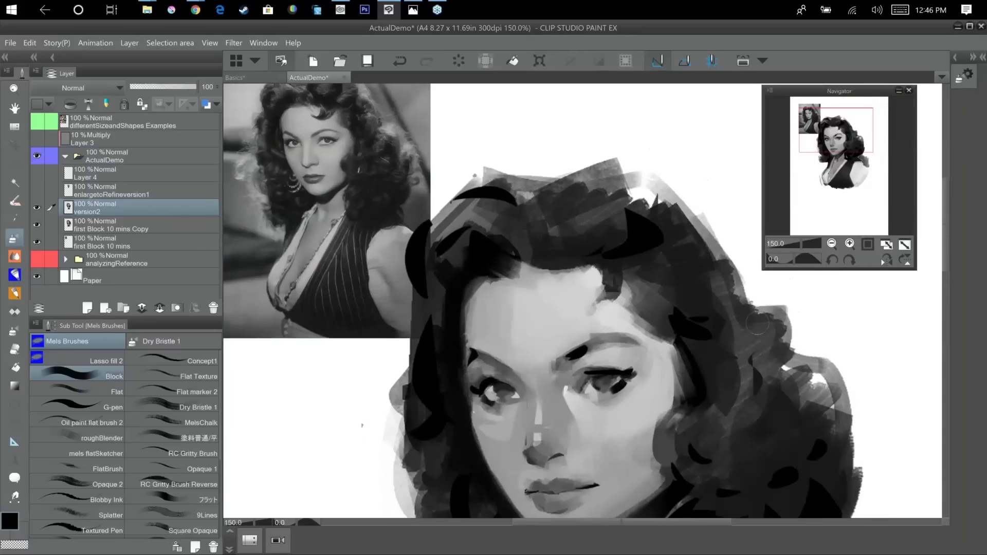
key("ctrl+plus")
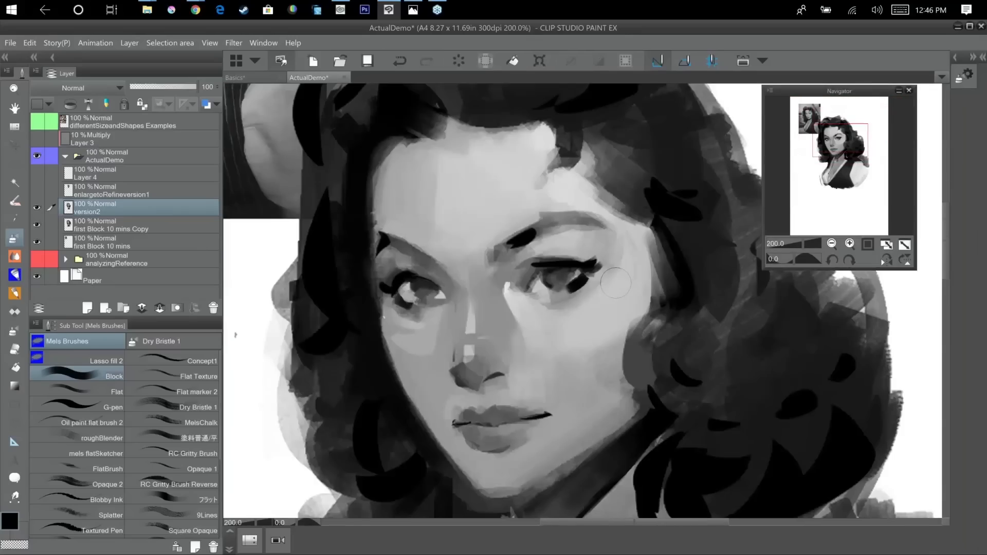
key("ctrl+plus")
left_click_drag(623, 293, 703, 341)
mouse_move(516, 276)
left_mouse_down()
mouse_move(576, 274)
mouse_move(532, 275)
left_mouse_up()
left_click_drag(662, 355, 842, 372)
left_click_drag(431, 313, 473, 328)
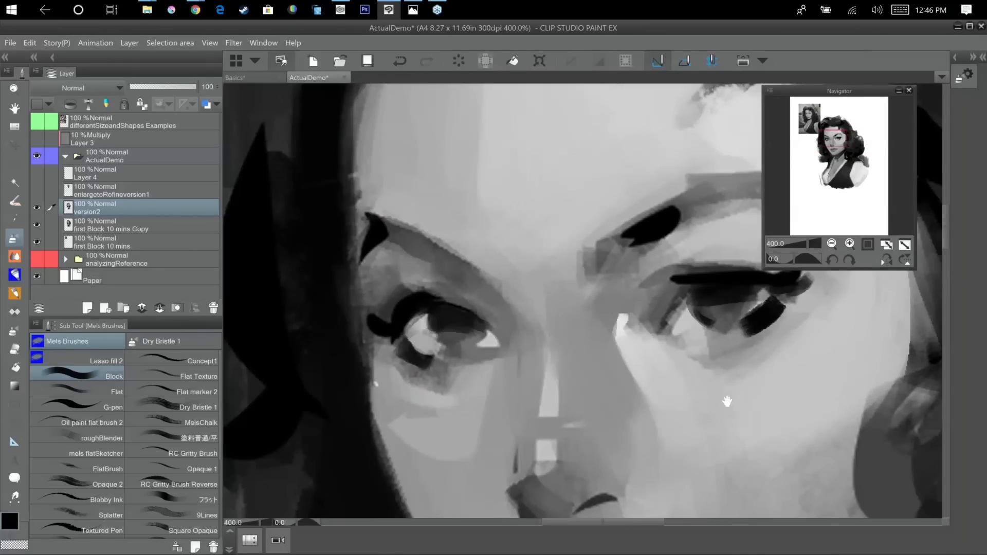
Darken the shadow between the eyebrow and upper lid of the portrait's left-hand eye.
mouse_move(727, 401)
left_mouse_down()
mouse_move(608, 414)
mouse_move(603, 434)
mouse_move(586, 429)
left_mouse_up()
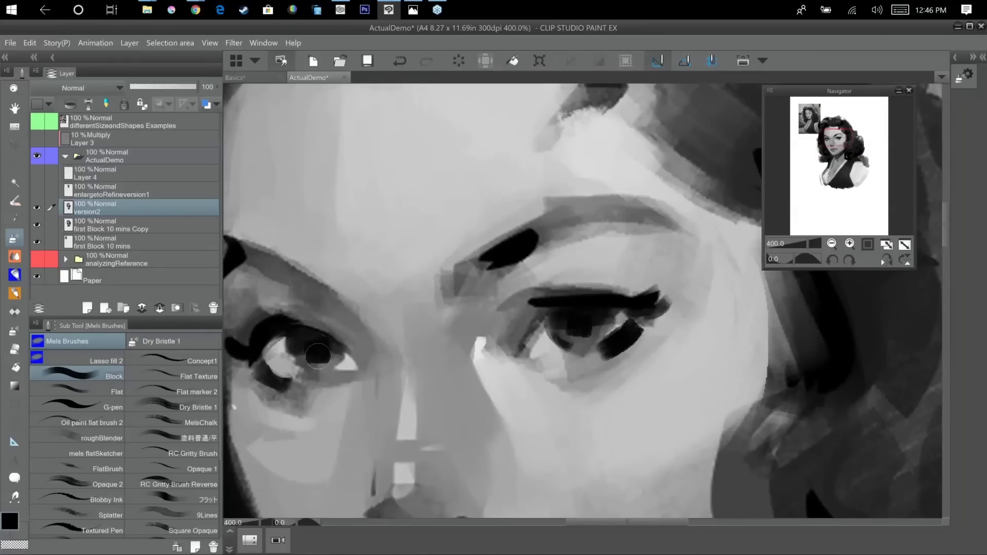
left_click_drag(611, 329, 716, 305)
mouse_move(415, 280)
left_mouse_down()
mouse_move(466, 317)
mouse_move(451, 320)
mouse_move(440, 300)
mouse_move(447, 309)
mouse_move(462, 299)
left_mouse_up()
left_click(406, 274, "alt")
left_click(435, 286, "alt")
left_click_drag(416, 272, 475, 316)
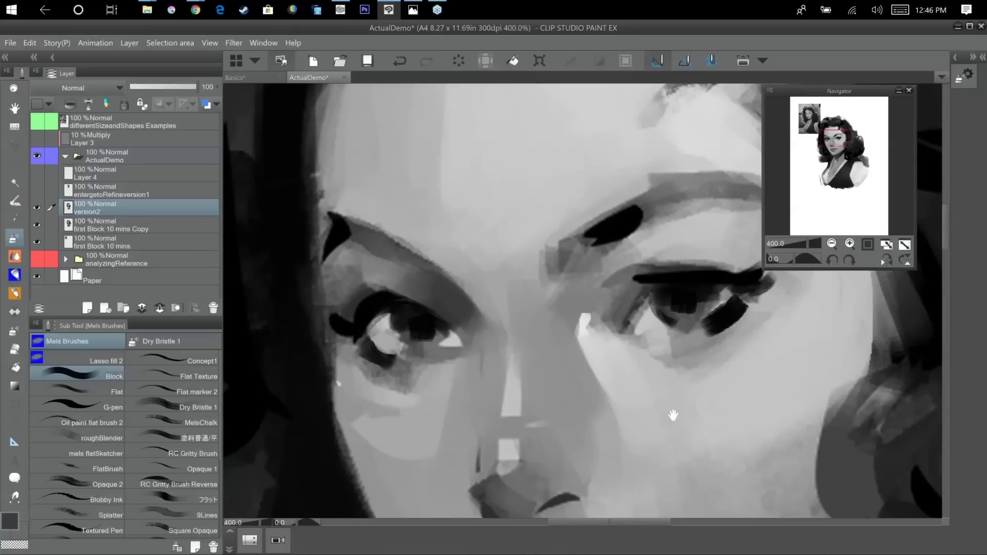
Sample a mid-grey and shade the area between the right-hand eyebrow's inner end and the nose bridge.
left_click_drag(673, 415, 664, 435)
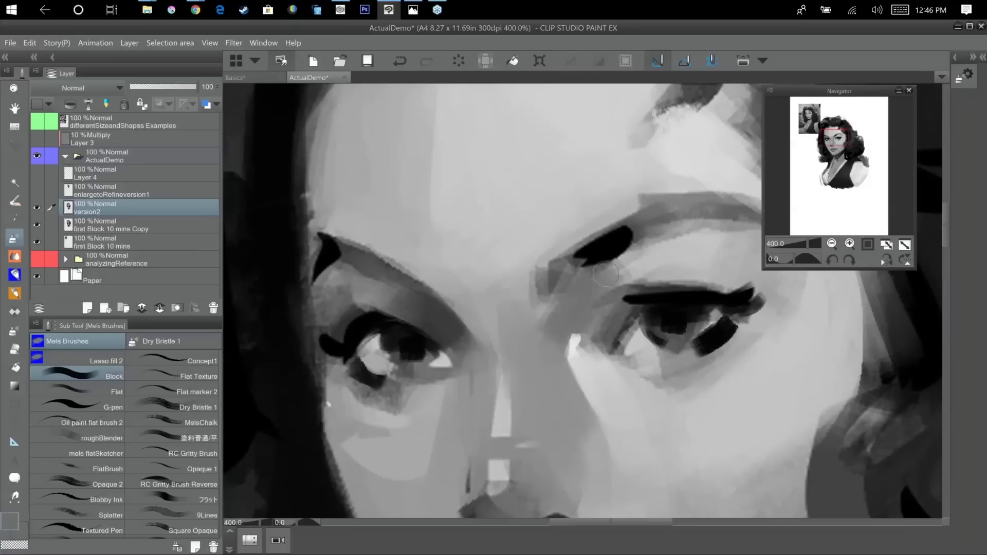
left_click_drag(577, 264, 546, 312)
left_click(591, 258, "alt")
left_click_drag(596, 269, 575, 317)
left_click(592, 269, "alt")
left_click_drag(590, 274, 557, 326)
left_click(563, 276, "alt")
left_click_drag(555, 286, 533, 323)
mouse_move(572, 280)
left_mouse_down()
mouse_move(546, 304)
mouse_move(587, 266)
mouse_move(566, 326)
left_mouse_up()
Extend the grey shading under the right-hand eyebrow and across its upper eyelid.
key("ctrl+minus")
key("ctrl+minus")
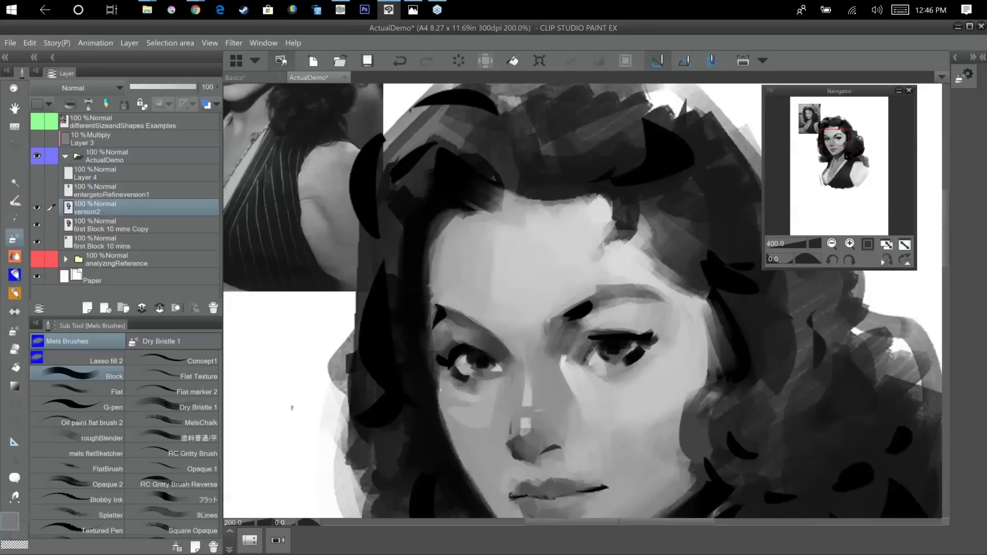
left_click(575, 318, "alt")
left_click_drag(576, 316, 567, 353)
left_click(595, 315, "alt")
mouse_move(591, 314)
left_mouse_down()
mouse_move(570, 327)
mouse_move(608, 307)
mouse_move(661, 327)
mouse_move(678, 319)
left_mouse_up()
left_click(576, 327, "alt")
left_click(640, 312, "alt")
left_click(662, 315, "alt")
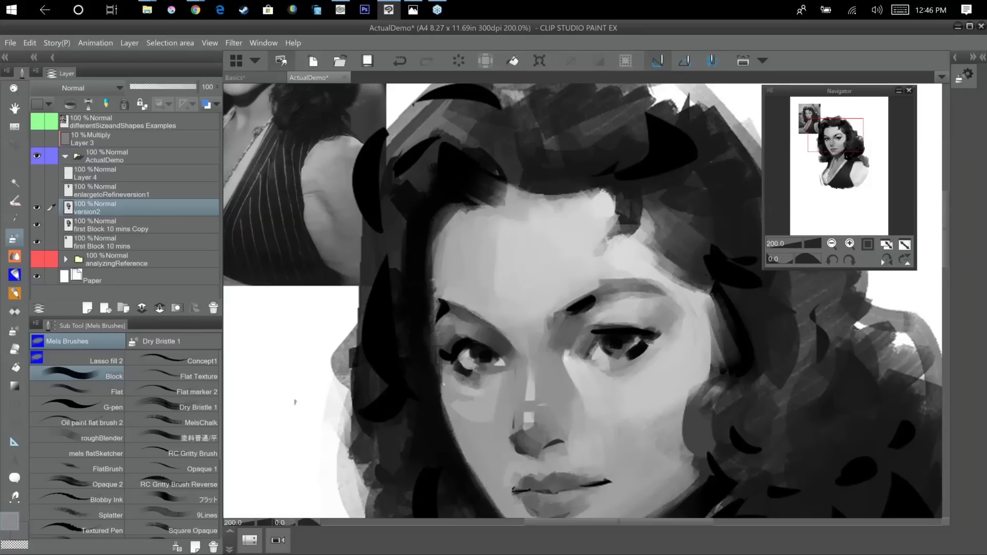
Try a sampled dark tone at the outer end of the portrait's left-hand eyebrow.
mouse_move(631, 451)
left_mouse_down()
mouse_move(670, 392)
mouse_move(689, 445)
left_mouse_up()
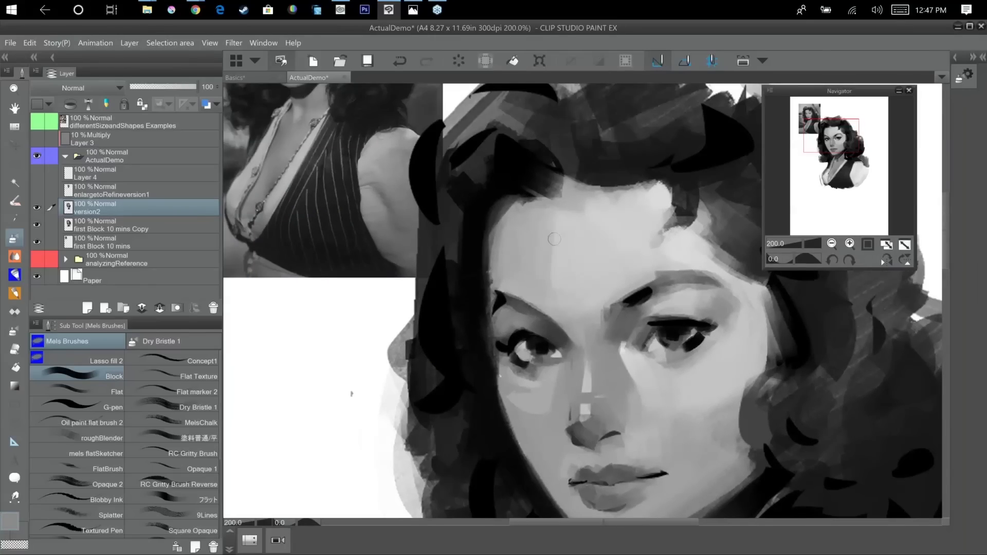
left_click(546, 328, "alt")
mouse_move(501, 315)
left_mouse_down()
mouse_move(538, 326)
mouse_move(499, 314)
mouse_move(501, 334)
left_mouse_up()
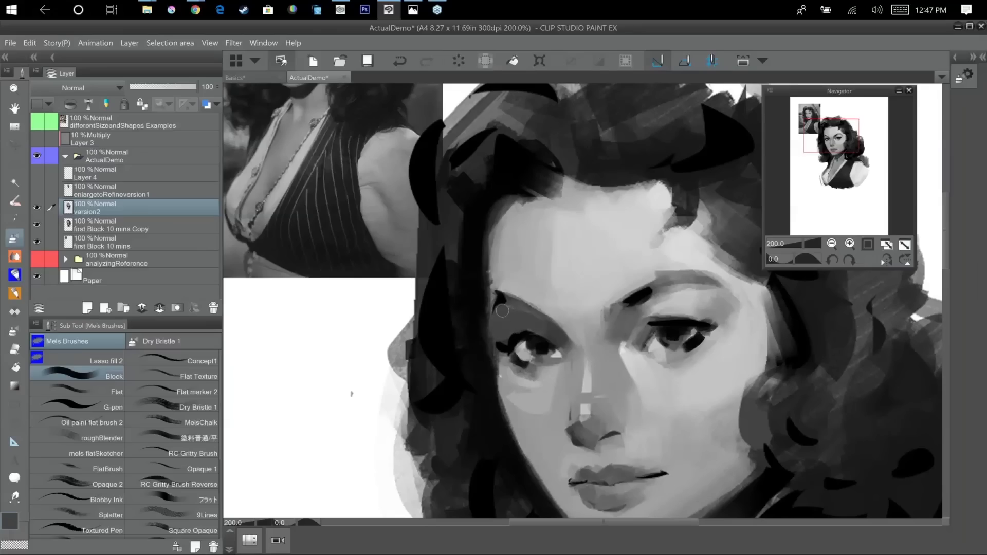
key("ctrl+z")
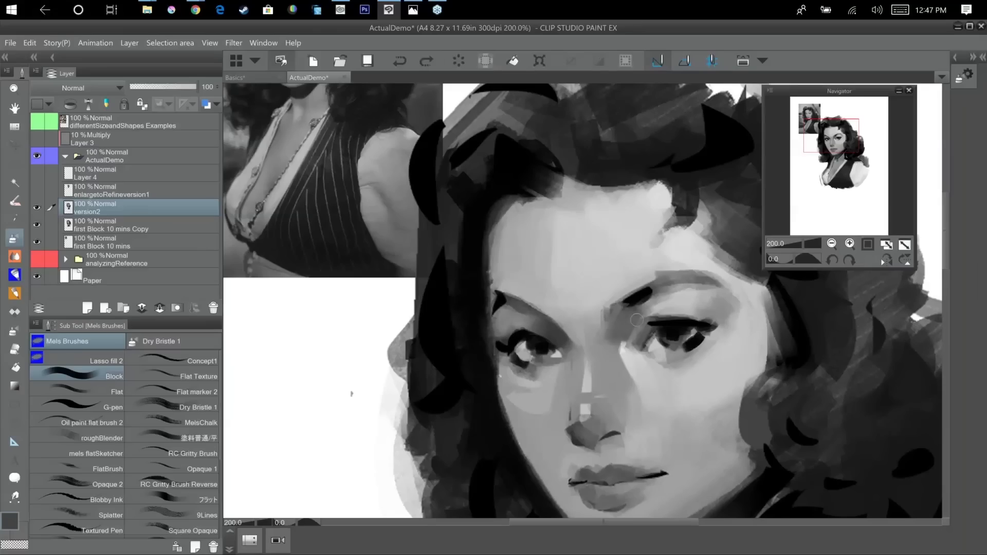
mouse_move(511, 310)
left_mouse_down()
mouse_move(525, 314)
mouse_move(506, 320)
mouse_move(506, 304)
mouse_move(506, 330)
mouse_move(516, 330)
left_mouse_up()
left_click(511, 311, "alt")
left_click(508, 313, "alt")
left_click(511, 314, "alt")
key("ctrl+z")
key("ctrl+z")
key("ctrl+z")
key("ctrl+z")
key("ctrl+z")
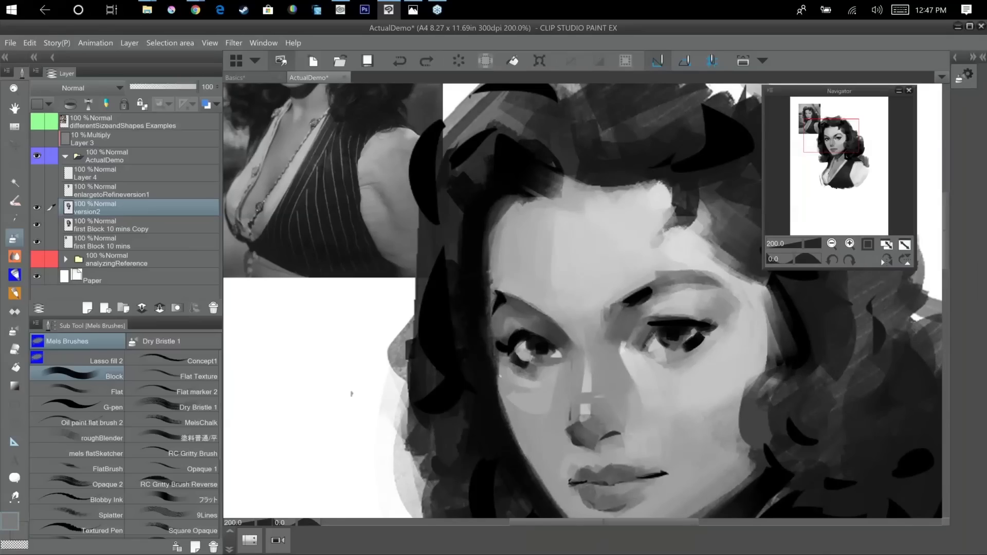
Mark the crease above the left-hand eye and paint a thin black eyebrow over it with a smaller brush.
left_click(510, 343, "alt")
left_click_drag(504, 344, 527, 320)
key("[")
key("[")
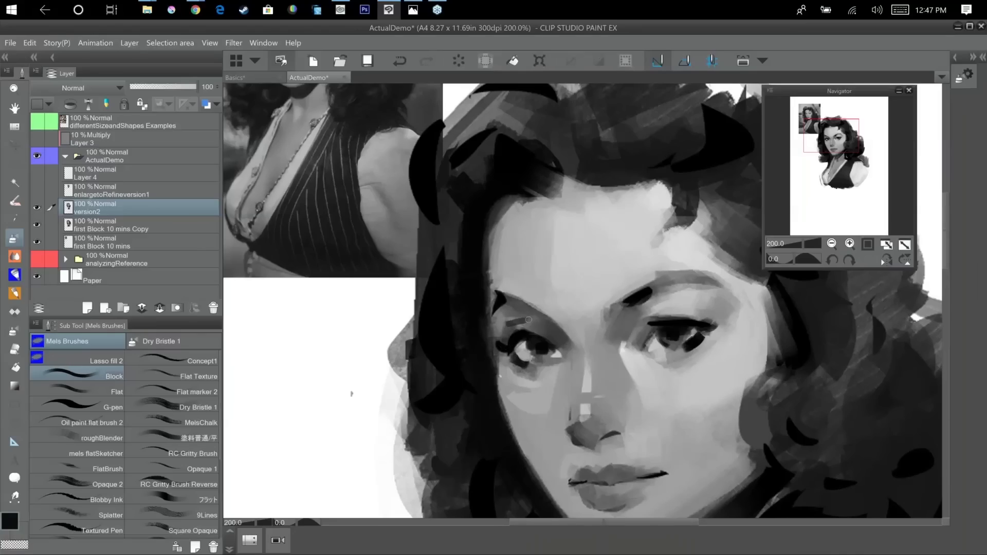
left_click(524, 327, "alt")
left_click(499, 298, "alt")
left_click_drag(502, 295, 540, 317)
Examine the whole portrait beside its reference, checking the eyebrows and overall facial proportions.
scroll(558, 327, "down", 3)
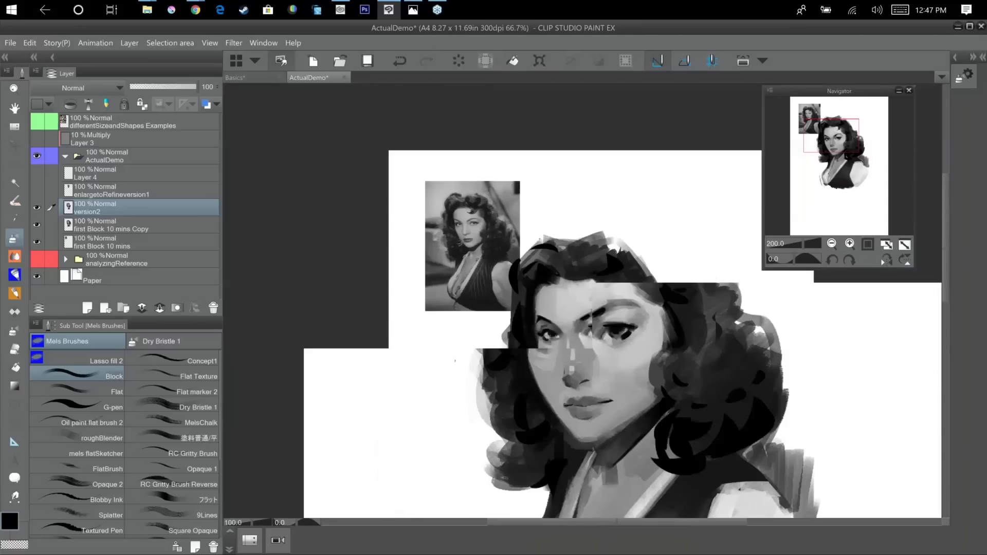
left_click_drag(739, 326, 756, 311)
scroll(805, 323, "up", 1)
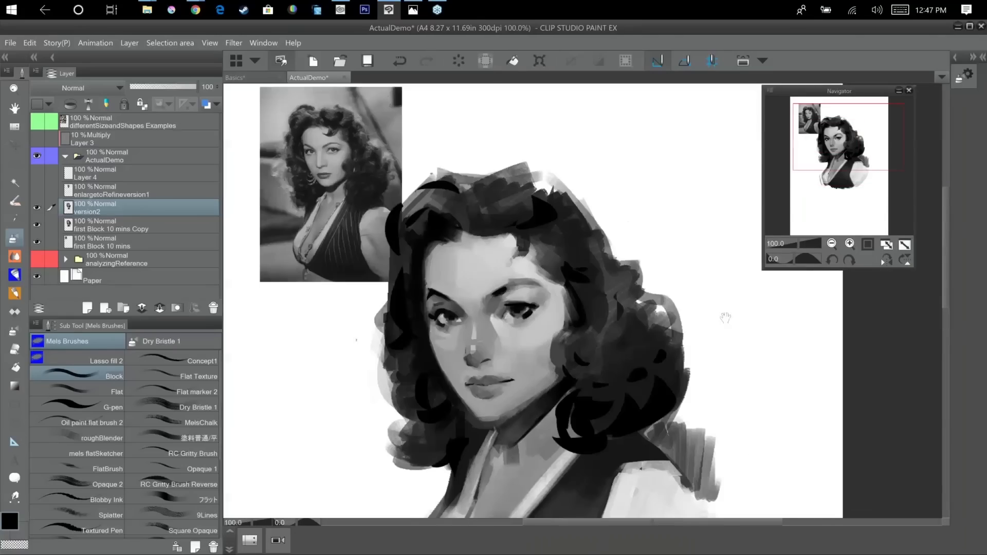
left_click_drag(665, 341, 719, 307)
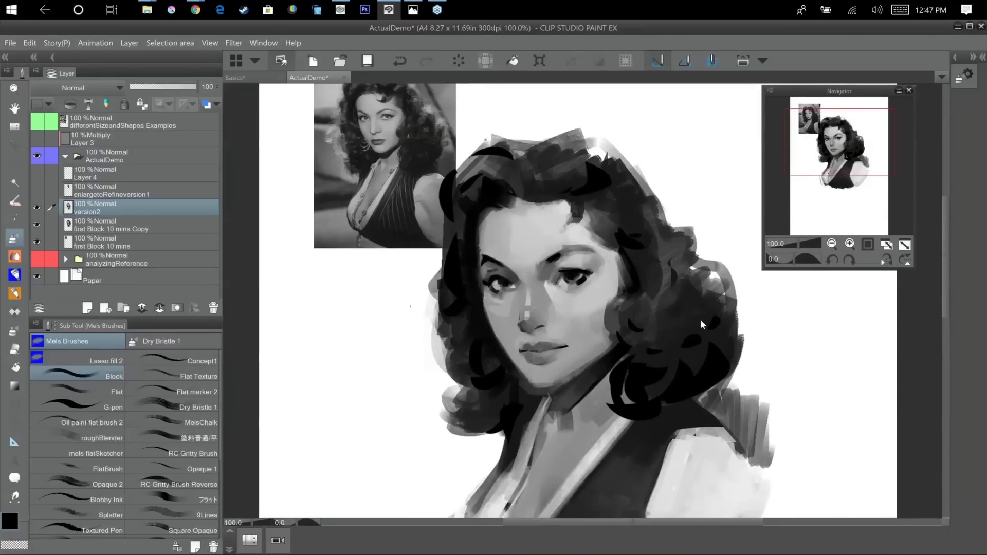
scroll(701, 319, "up", 1)
left_click_drag(592, 346, 623, 303)
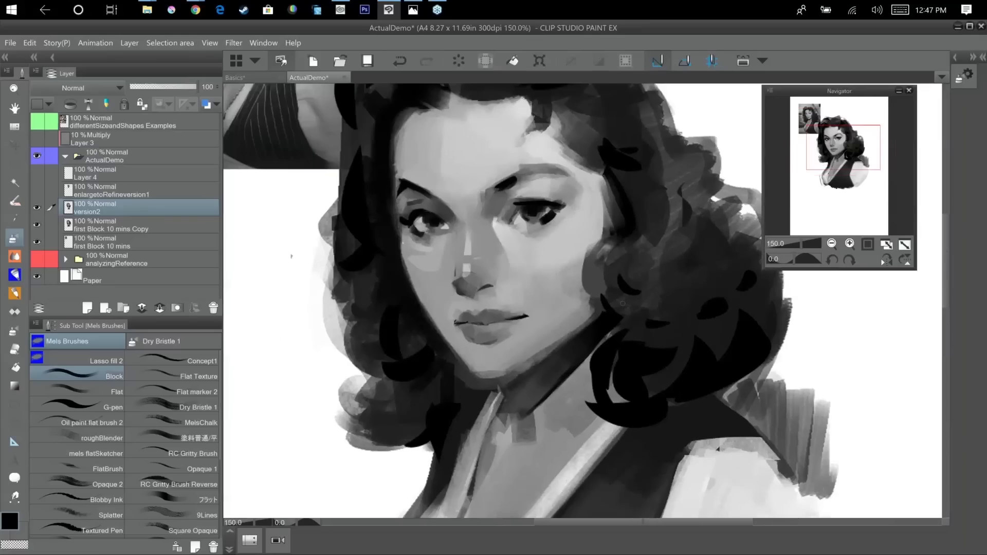
scroll(623, 303, "up", 1)
left_click_drag(587, 428, 635, 400)
left_click_drag(542, 405, 738, 529)
left_click_drag(686, 340, 721, 452)
left_click_drag(602, 271, 468, 71)
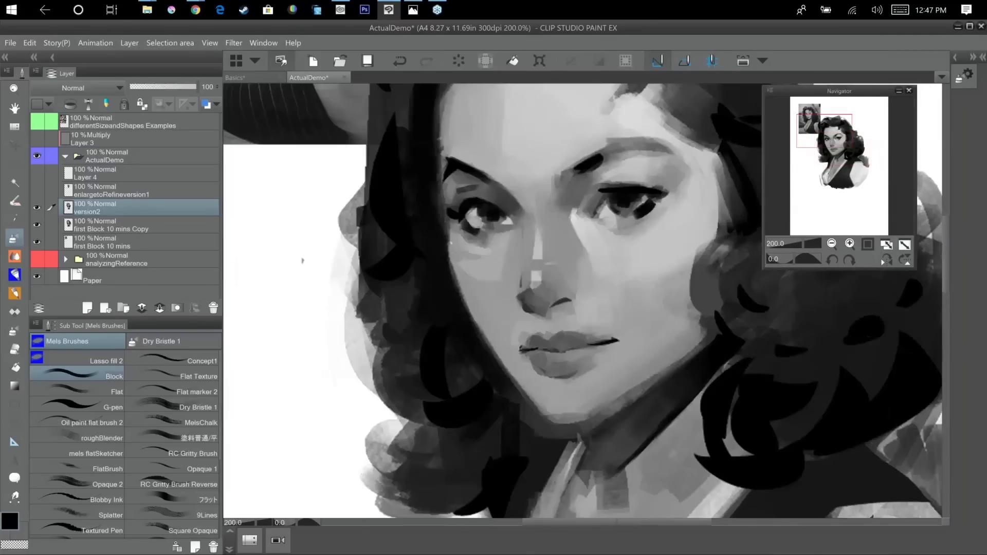
Refine the underside of the nose and its nostril with small dark and mid-tone touches.
left_click(562, 308, "alt")
left_click_drag(561, 306, 546, 310)
left_click(556, 303, "alt")
left_click(547, 313, "alt")
mouse_move(742, 426)
left_mouse_down()
mouse_move(775, 449)
mouse_move(791, 478)
left_mouse_up()
left_click_drag(835, 448, 717, 335)
left_click(536, 350, "alt")
mouse_move(563, 339)
left_mouse_down()
mouse_move(570, 318)
mouse_move(558, 345)
left_mouse_up()
left_click(568, 318, "alt")
left_click(567, 327, "alt")
left_click(561, 324, "alt")
left_click(571, 345, "alt")
Enlarge the brush and paint light grey on the cheek beside the nose, above the right-hand mouth corner.
left_click_drag(645, 354, 690, 382)
left_click(638, 318, "alt")
mouse_move(624, 355)
left_mouse_down()
mouse_move(614, 371)
mouse_move(636, 393)
left_mouse_up()
key("bracketright")
key("bracketright")
key("bracketright")
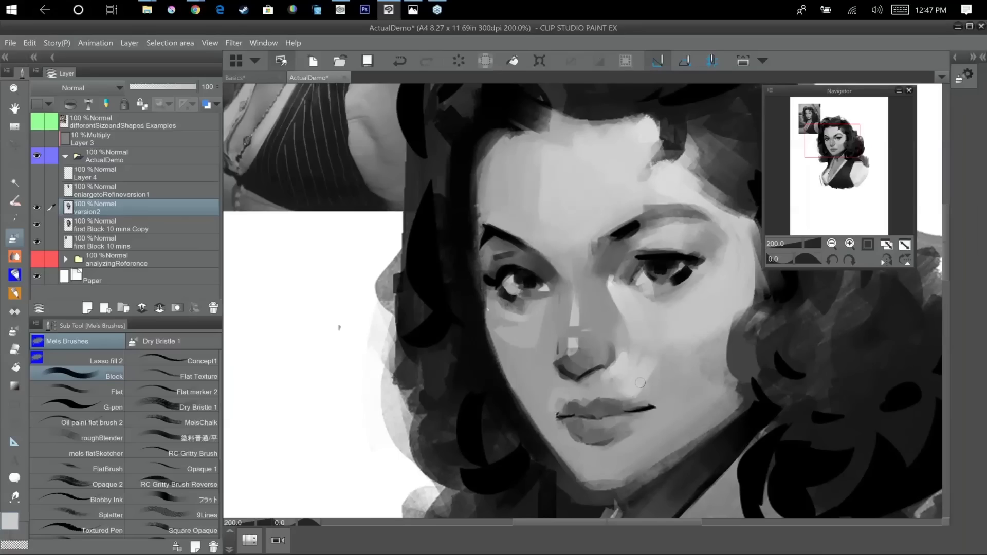
left_click(615, 371, "alt")
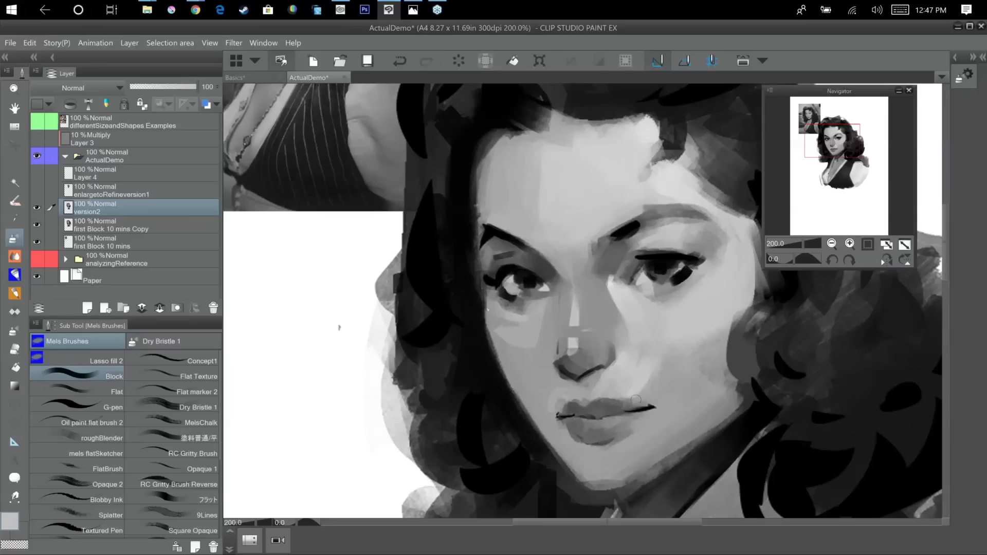
Sample a mid-grey and soften the cheek between the nose and the right-hand corner of the mouth.
scroll(594, 277, "down", 2)
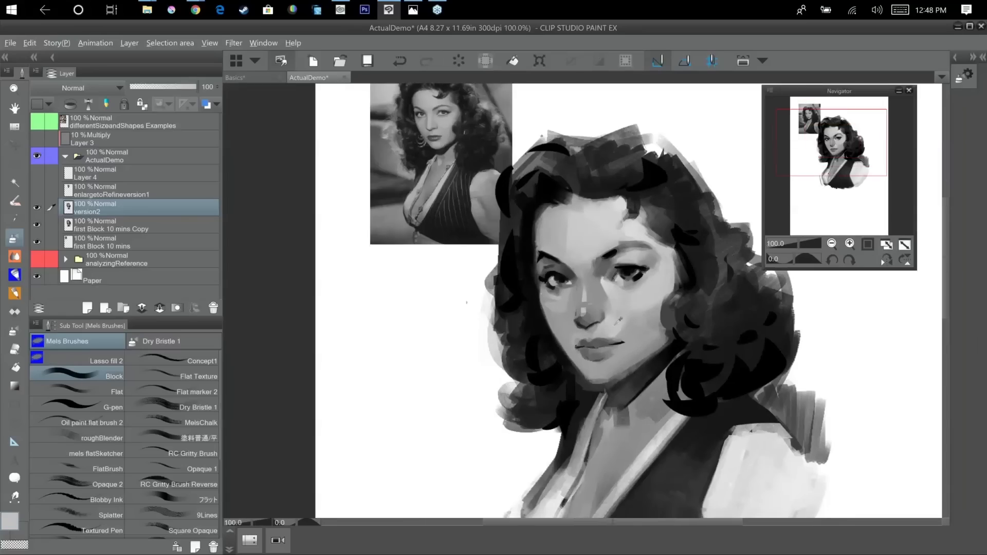
key("alt")
left_click(632, 337, "alt")
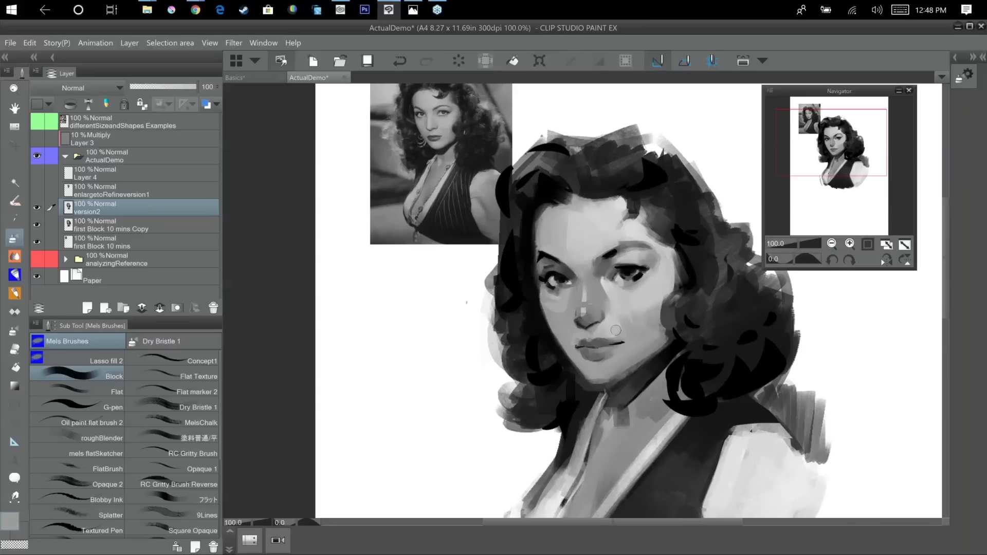
left_click(618, 330, "alt")
left_click(604, 337, "alt")
left_click(606, 334, "alt")
left_click(623, 322, "alt")
Shade the left-hand side of the nose in grey, from the bridge down to the nostril.
left_click(578, 276, "alt")
left_click_drag(578, 283, 570, 308)
left_click(565, 304, "alt")
left_click(557, 307, "alt")
left_click_drag(557, 307, 573, 324)
left_click(571, 299, "alt")
left_click(559, 306, "alt")
left_click(574, 310, "alt")
left_click(582, 277, "alt")
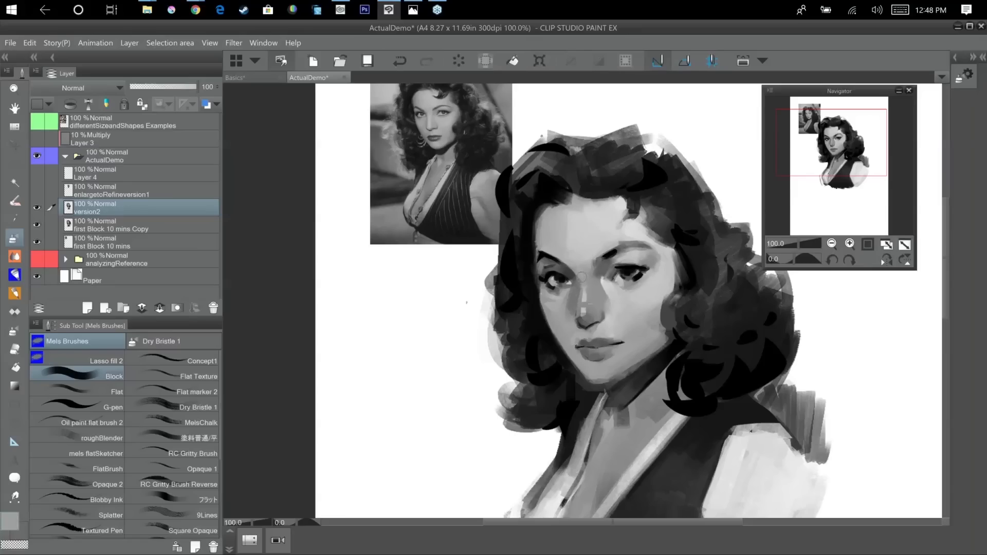
left_click(570, 289, "alt")
left_click_drag(562, 298, 562, 318)
left_click(568, 325, "alt")
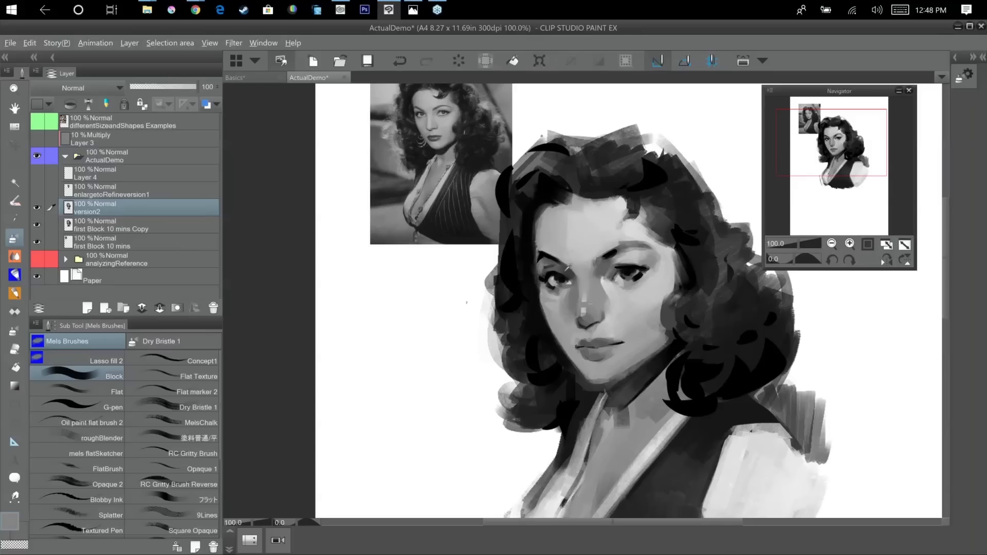
Blend grey under the left-hand eye and down the adjoining cheek.
left_click(565, 270, "alt")
left_click_drag(538, 288, 563, 341)
left_click(559, 307, "alt")
left_click_drag(551, 290, 553, 324)
left_click(549, 301, "alt")
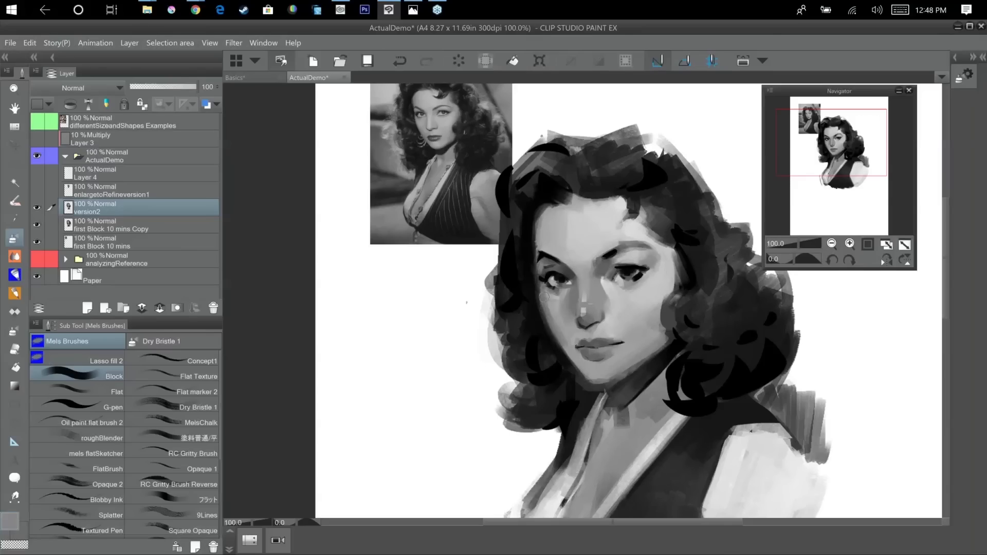
left_click(556, 300, "alt")
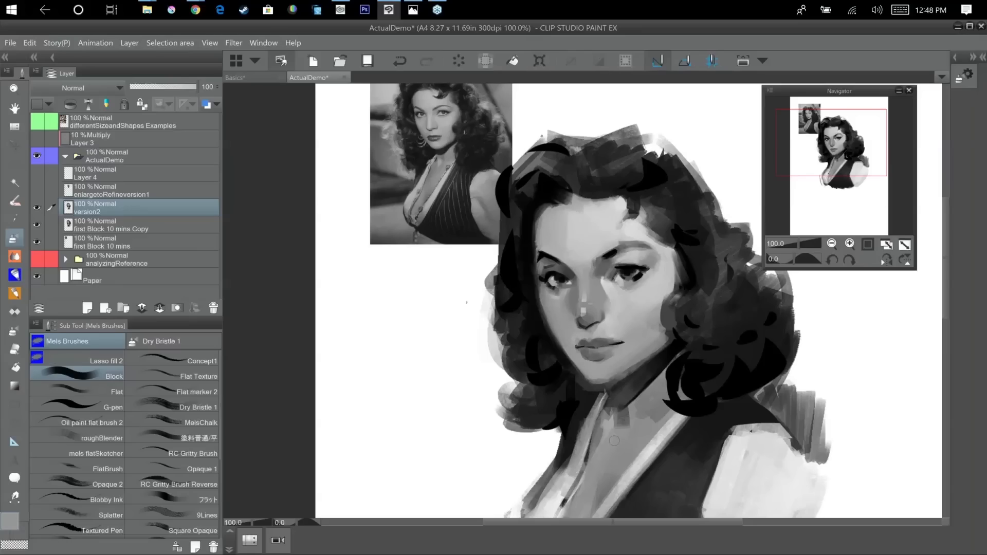
Shade the forehead's left-hand edge along the hairline with a sampled grey.
left_click(572, 230, "alt")
left_click(573, 224, "alt")
left_click(565, 232, "alt")
left_click(541, 234, "alt")
left_click(531, 244, "alt")
mouse_move(537, 211)
left_mouse_down()
mouse_move(532, 246)
mouse_move(542, 229)
left_mouse_up()
left_click(546, 229, "alt")
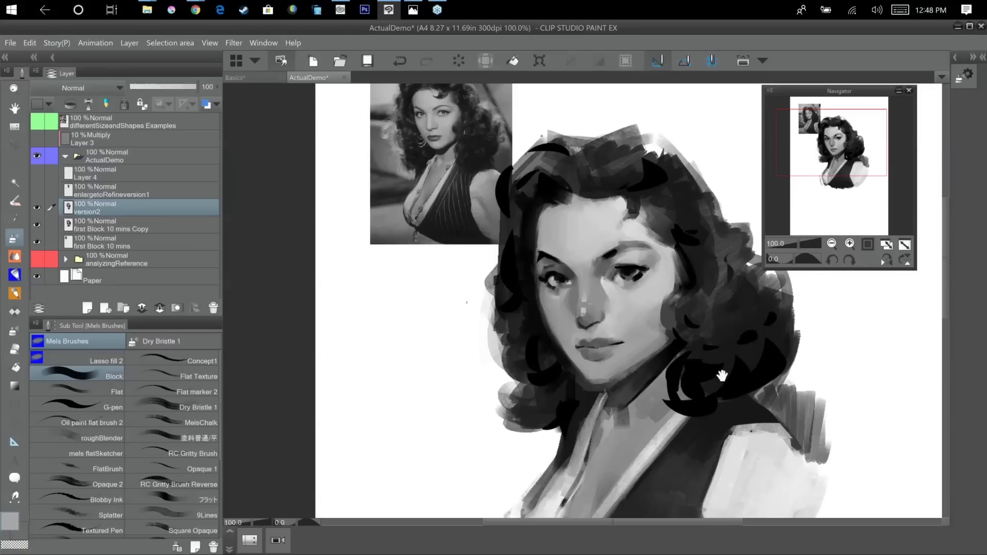
Set the drawing colour to light grey BCBCBC and brush a highlight at the base of the throat.
left_click_drag(722, 377, 700, 369)
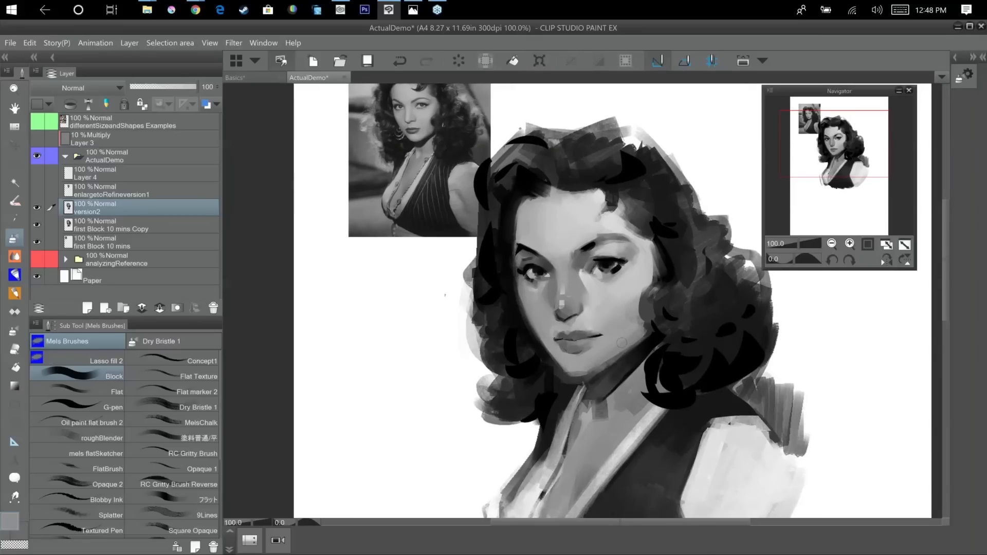
double_click(15, 523)
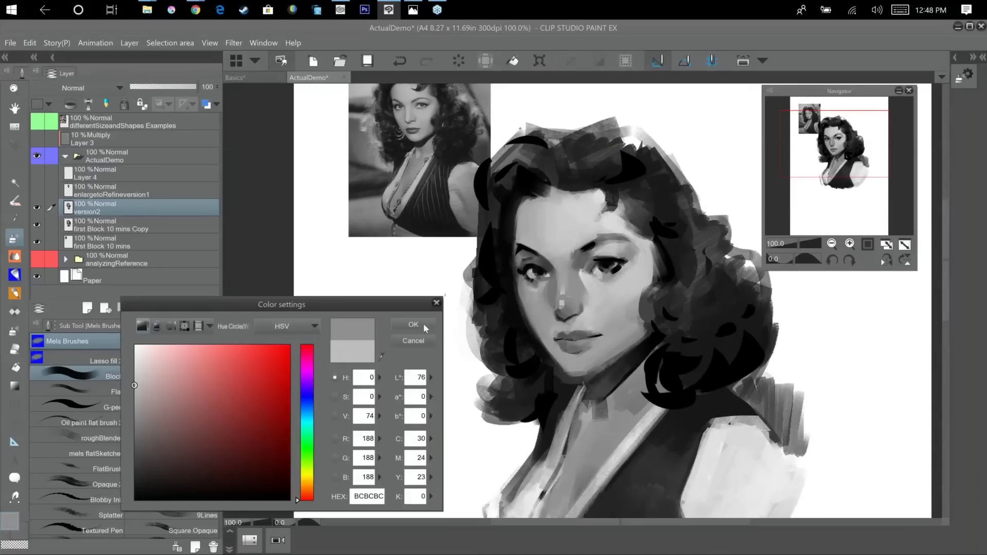
left_click(413, 325)
left_click(603, 397, "alt")
mouse_move(602, 410)
left_mouse_down()
mouse_move(602, 421)
mouse_move(598, 412)
left_mouse_up()
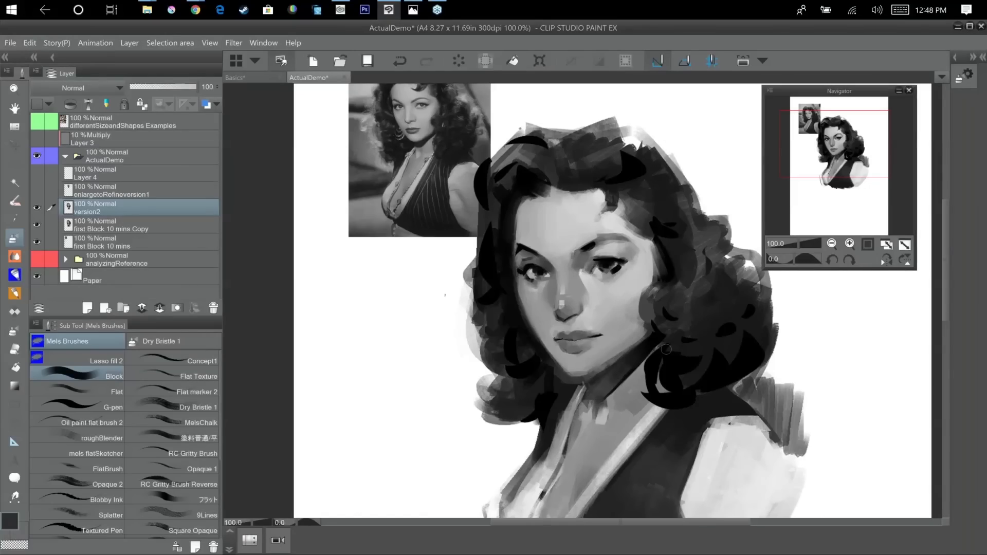
Refine the outer corner of the right-hand eye with dark touches, using a smaller brush.
left_click(624, 268, "alt")
left_click_drag(624, 267, 614, 270)
key("bracketleft")
key("bracketleft")
left_click(620, 267, "alt")
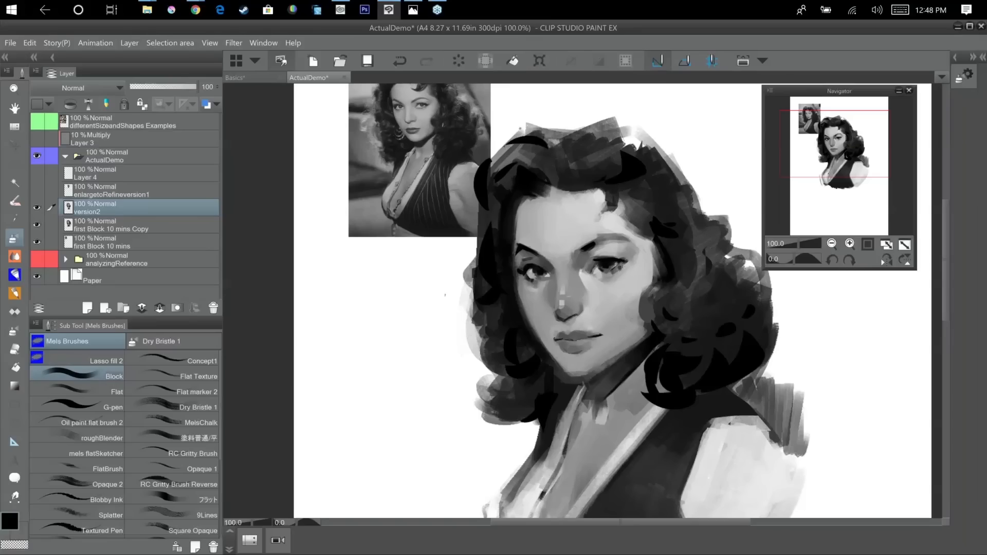
left_click(620, 269, "alt")
Enlarge the brush and shade the neck beside the right-hand curls and down towards the chest.
left_click(638, 361, "alt")
left_click_drag(648, 361, 631, 393)
key("bracketright")
key("bracketright")
left_click(642, 374, "alt")
left_click(618, 407, "alt")
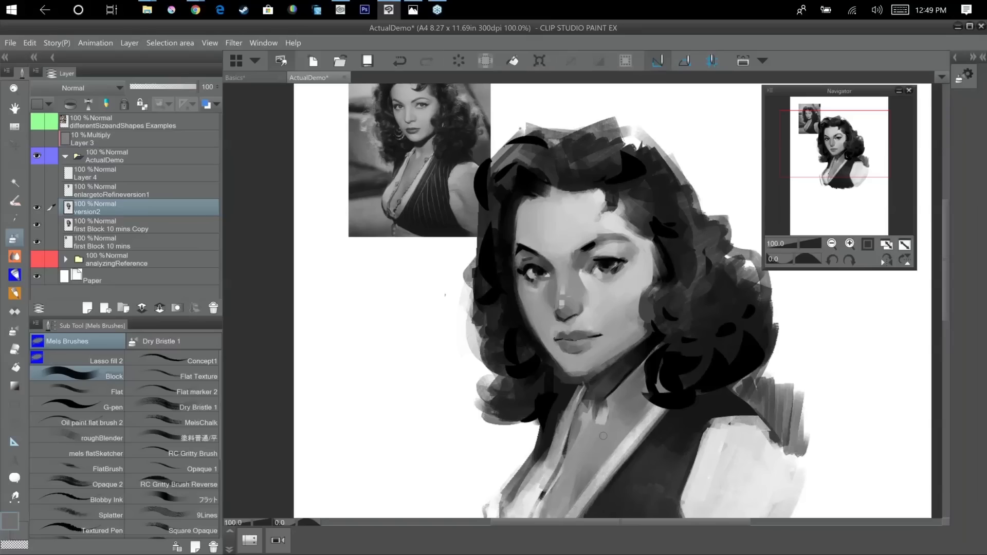
left_click(603, 435, "alt")
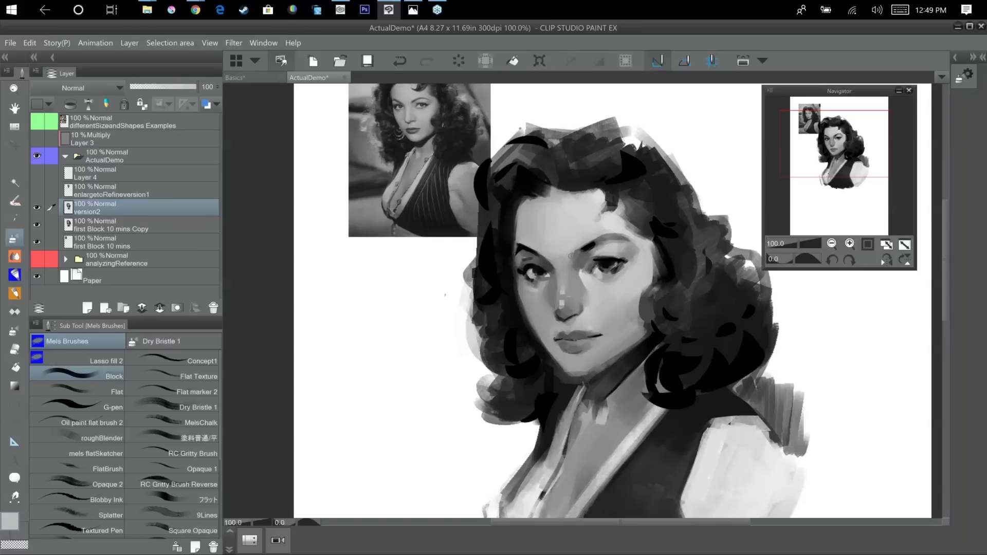
Darken the right-hand eyebrow along its arch and clean up its inner end and tail.
left_click(591, 247, "alt")
left_click_drag(601, 239, 608, 236)
left_click(613, 232, "alt")
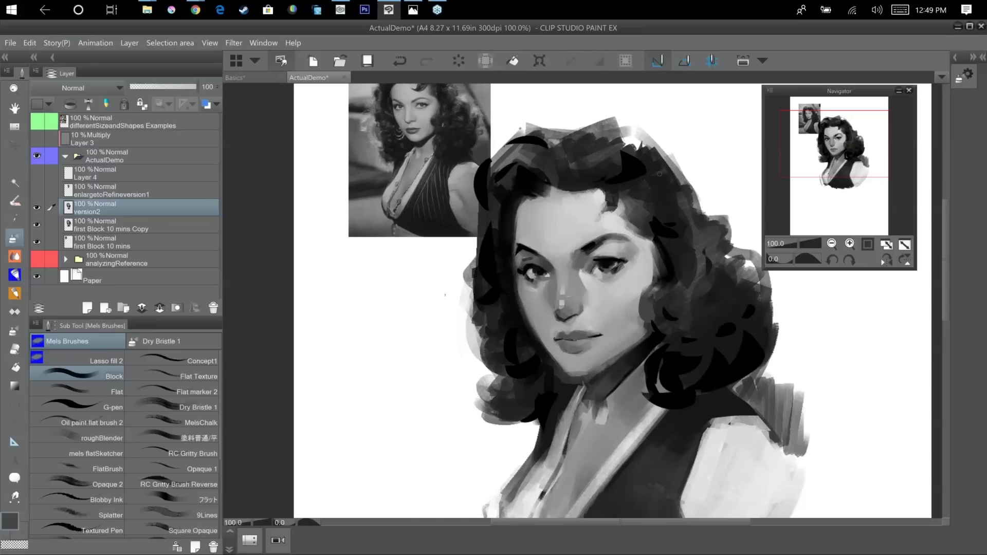
left_click(621, 222, "alt")
mouse_move(630, 238)
left_mouse_down()
mouse_move(613, 233)
mouse_move(633, 240)
left_mouse_up()
left_click(594, 250, "alt")
left_click(581, 251, "alt")
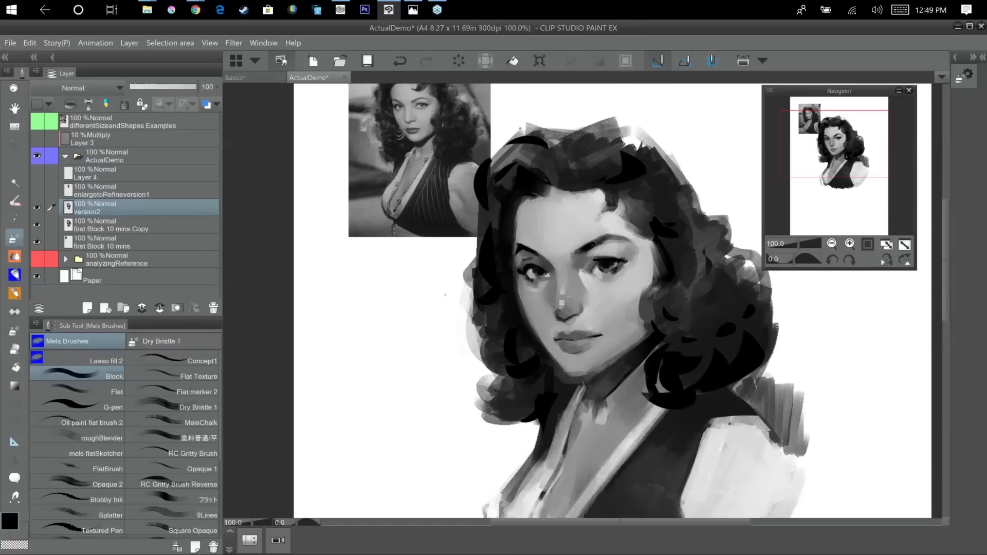
Reinforce the arch of the right-hand eyebrow with black.
left_click(602, 239, "alt")
left_click(612, 236, "alt")
left_click(604, 238, "alt")
Add small dark touches to the upper lid of the left-hand eye.
scroll(557, 271, "up", 1)
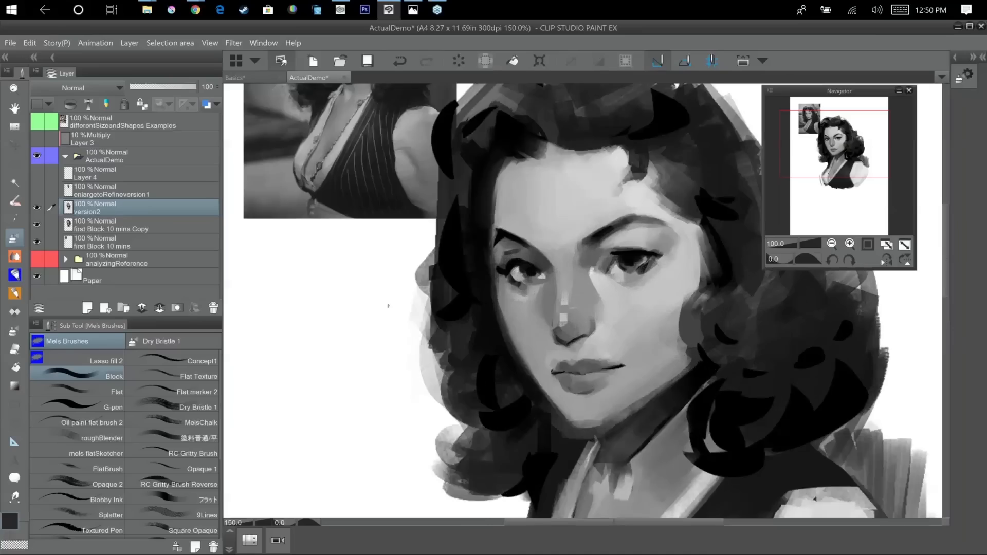
left_click_drag(556, 271, 506, 250)
left_click(494, 248, "alt")
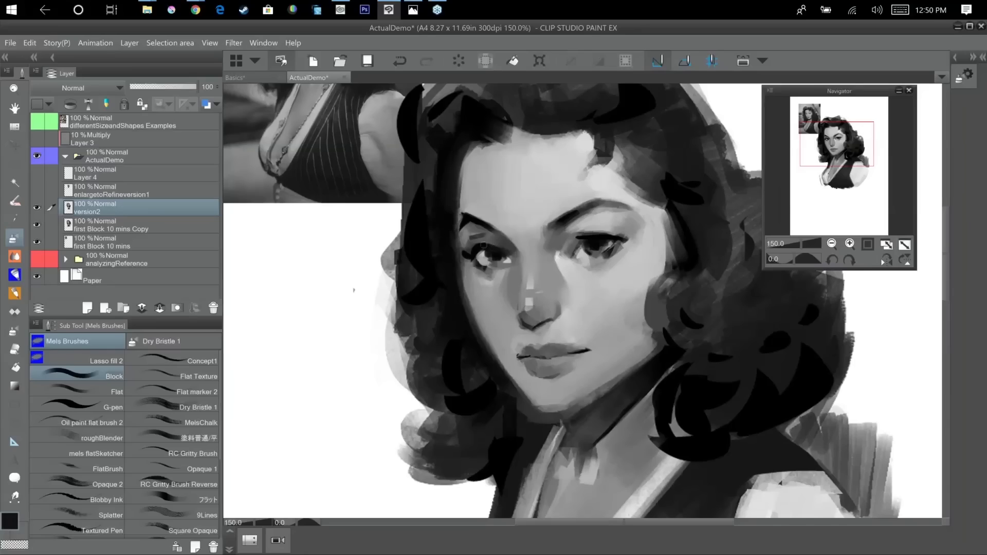
left_click(503, 246, "alt")
key("asciicircum")
key("asciicircum")
key("minus")
key("minus")
Touch up the area under the outer end of the left-hand eyebrow.
left_click(888, 362, "alt")
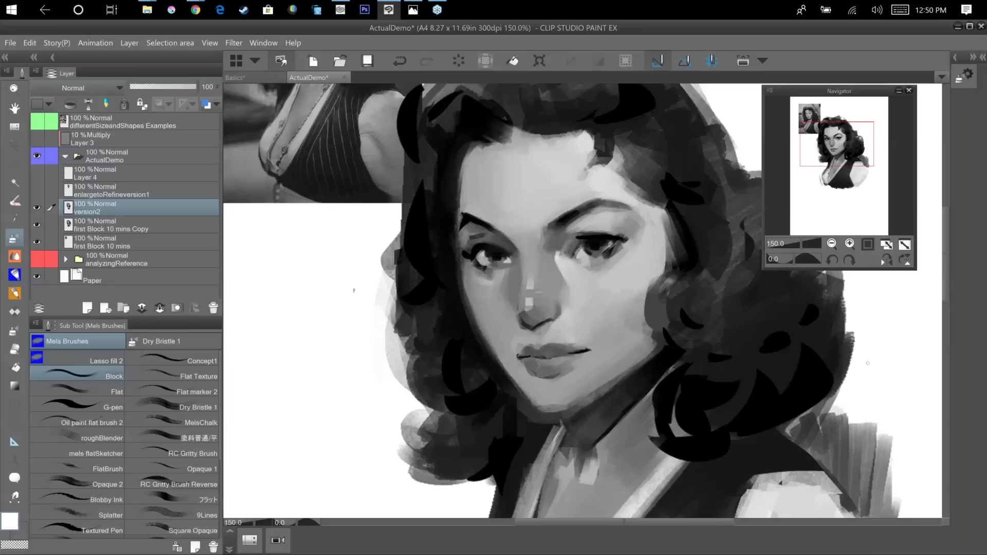
left_click(475, 224, "alt")
left_click(473, 226, "alt")
left_click(472, 216, "alt")
Paint a lighter grey strip down the nose bridge with a larger brush.
left_click(530, 302, "alt")
left_click_drag(529, 253, 528, 303)
key("bracketright")
key("bracketright")
left_click(525, 251, "alt")
left_click(529, 257, "alt")
left_click(537, 295, "alt")
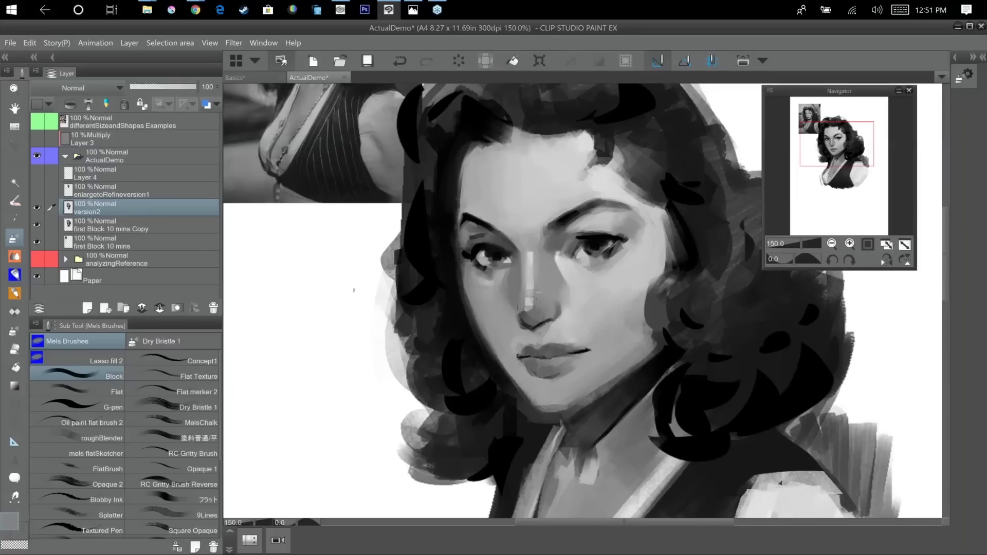
Blend the light strip on the nose bridge into the grey side planes of the nose.
left_click(530, 263, "alt")
left_click_drag(531, 265, 530, 287)
left_click(525, 252, "alt")
left_click(532, 257, "alt")
left_click_drag(534, 254, 534, 280)
left_click(532, 275, "alt")
left_click(558, 272, "alt")
scroll(558, 272, "down", 3)
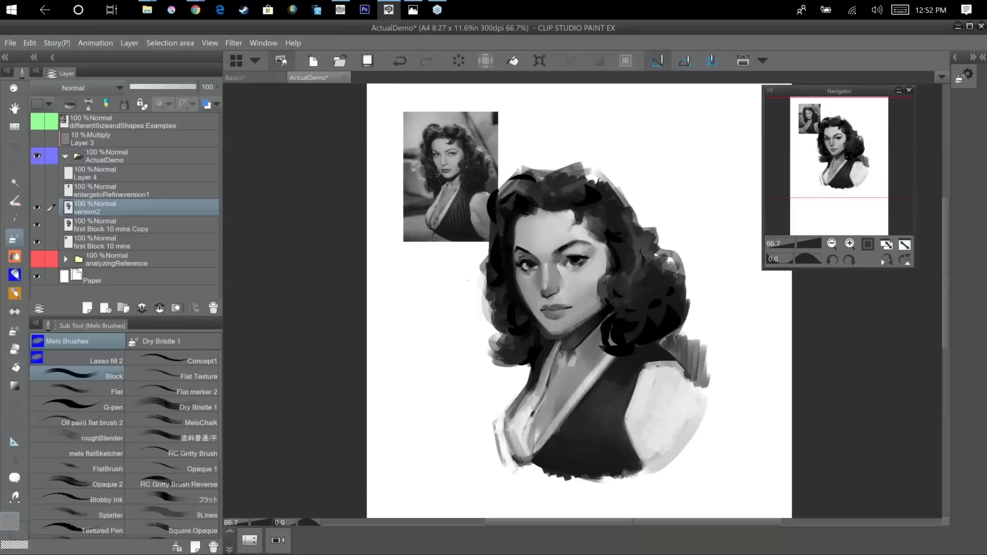
Try three long curved strokes in the blank area beside the portrait and undo them.
scroll(558, 274, "up", 2)
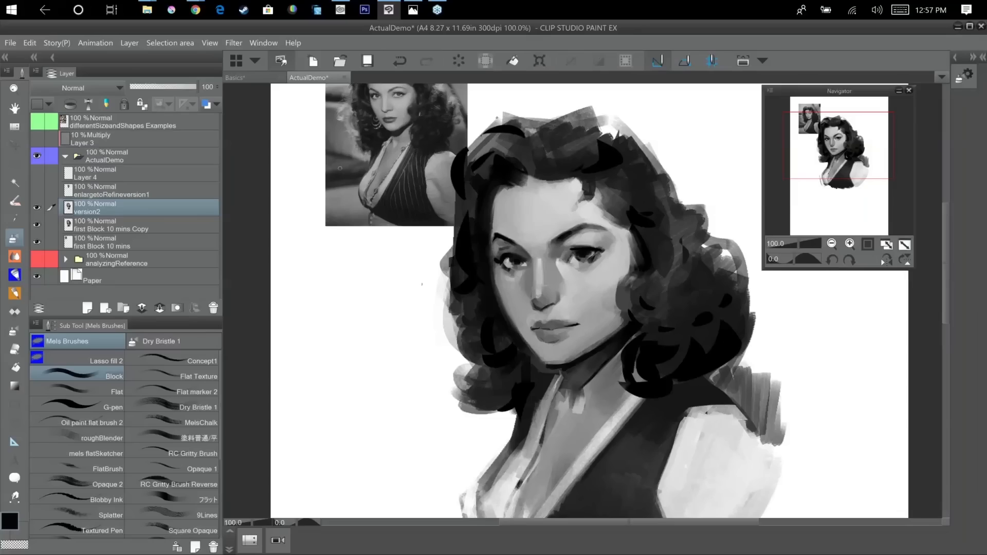
left_click_drag(629, 432, 429, 482)
mouse_move(645, 106)
left_mouse_down()
mouse_move(616, 143)
mouse_move(583, 342)
left_mouse_up()
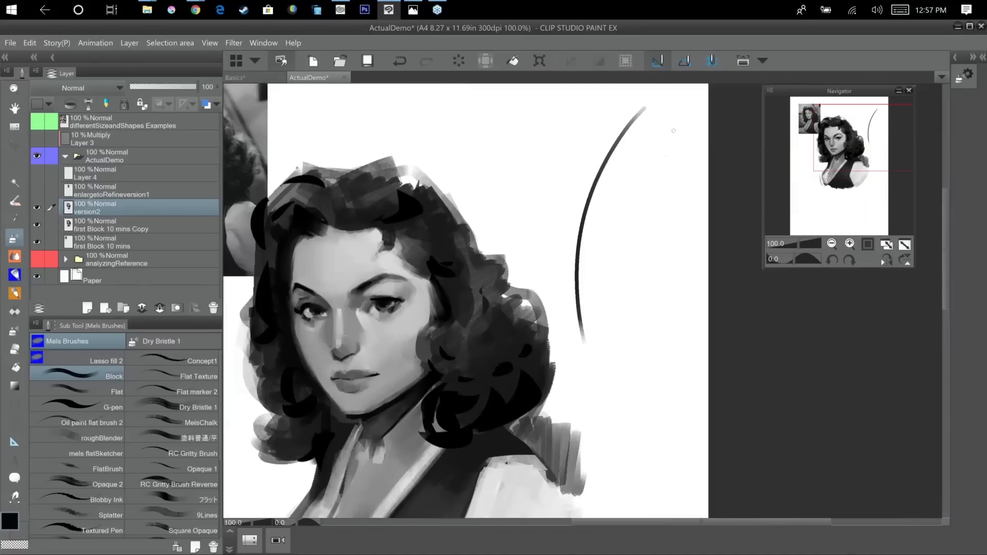
left_click_drag(674, 131, 618, 338)
left_click_drag(527, 114, 586, 310)
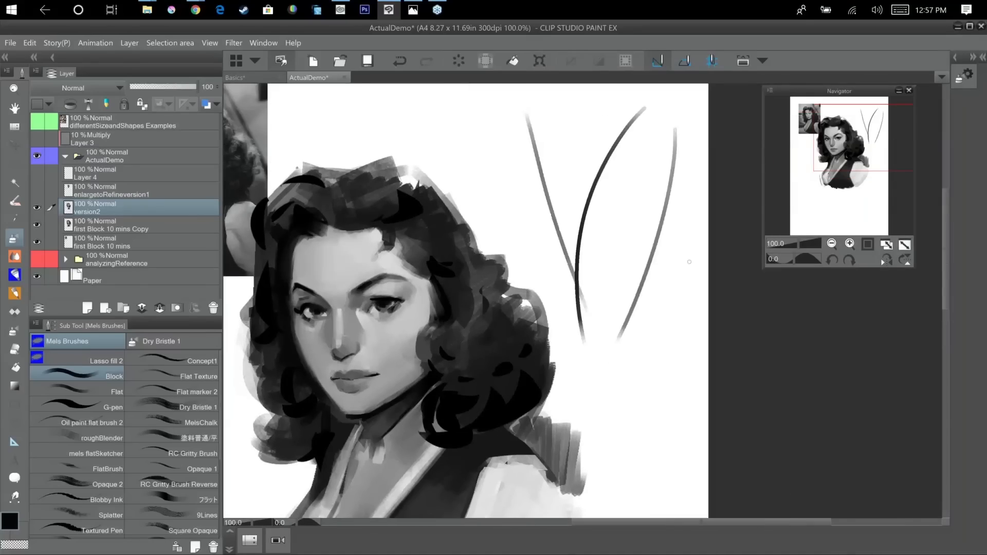
key("ctrl+z")
key("ctrl+z")
key("ctrl+z")
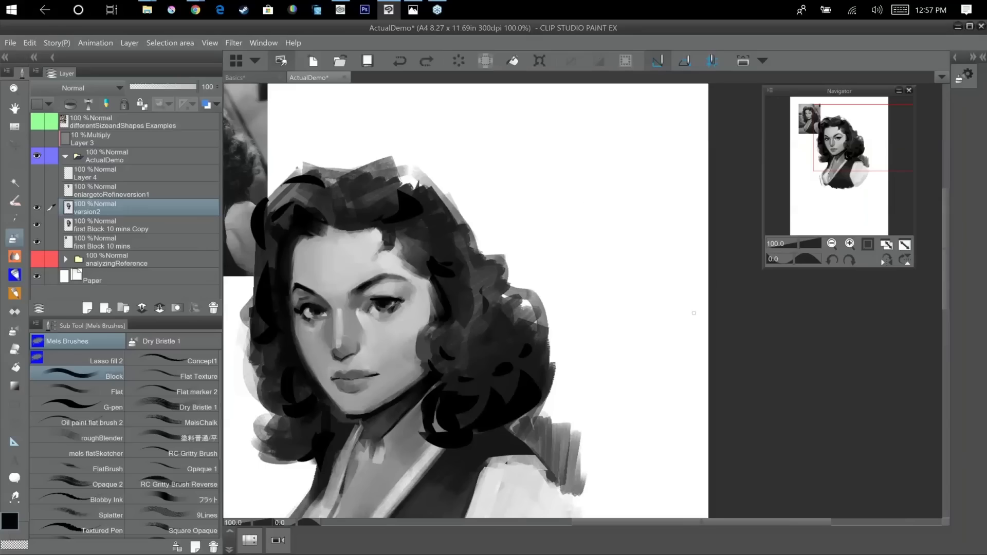
Draw one long looping test stroke across the blank area above the portrait.
left_click_drag(615, 305, 709, 408)
mouse_move(433, 188)
left_mouse_down()
mouse_move(615, 172)
mouse_move(710, 178)
left_mouse_up()
left_click_drag(639, 259, 591, 231)
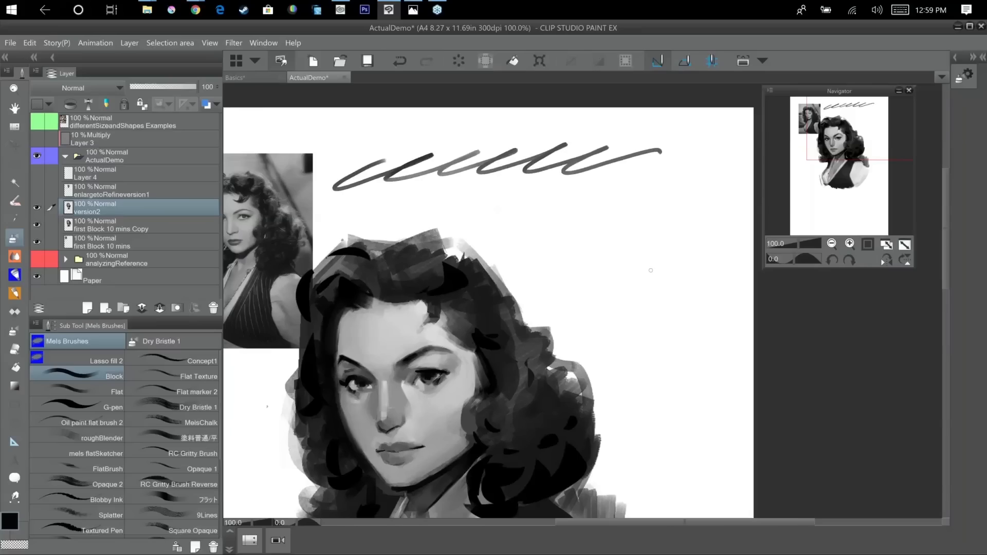
left_click_drag(742, 380, 792, 305)
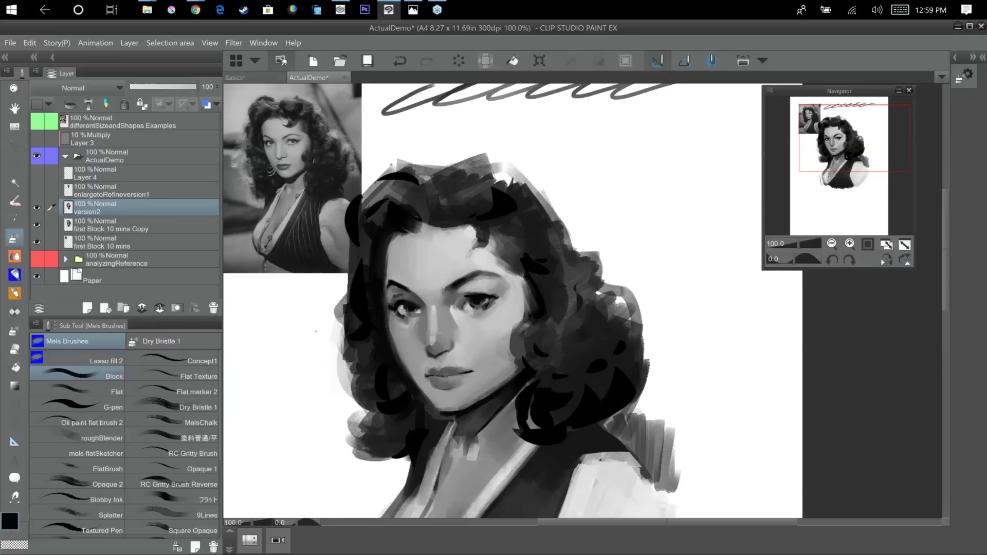
Add a new empty layer directly above the version2 layer.
scroll(720, 332, "up", 2)
left_click_drag(542, 291, 869, 276)
key("ctrl+shift+n")
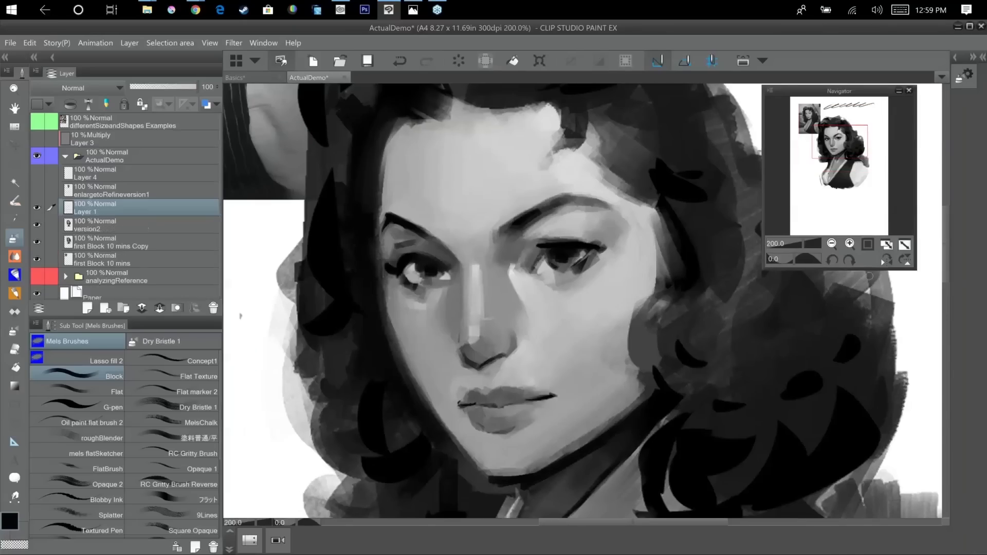
key("ctrl+z")
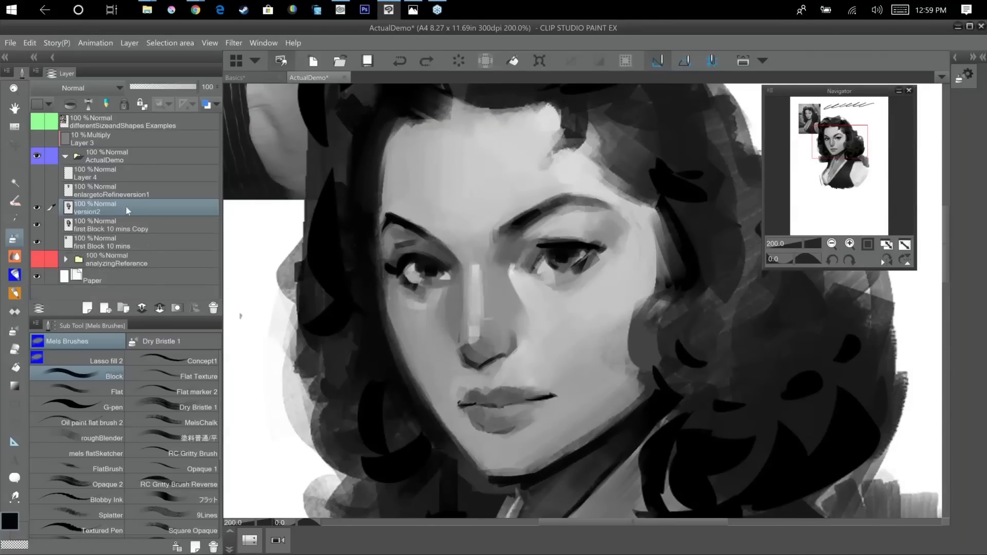
key("ctrl+y")
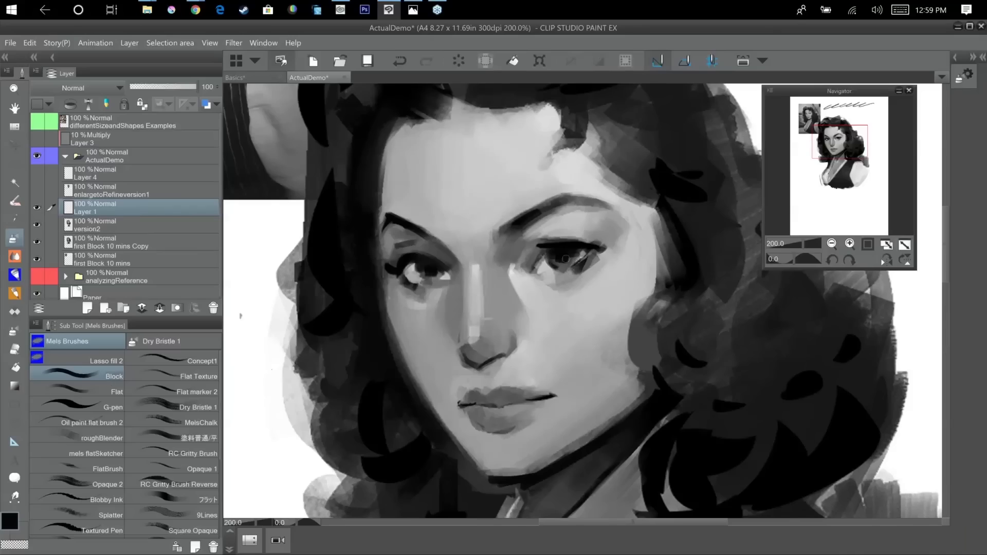
Lasso-select both eyes and eyebrows on the face and try to transform them on the new empty layer.
key("alt")
left_click(15, 163)
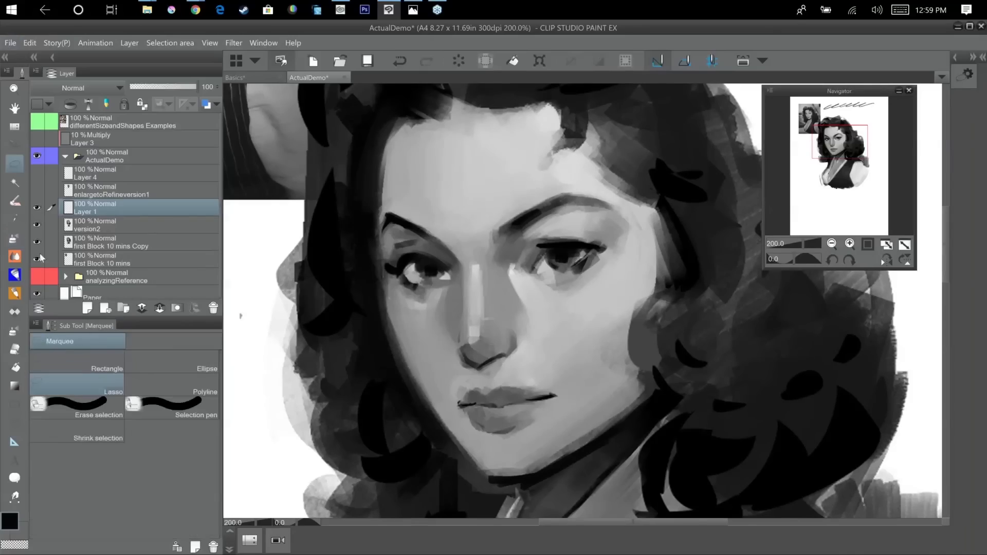
mouse_move(441, 219)
left_mouse_down()
mouse_move(413, 206)
mouse_move(370, 264)
mouse_move(428, 322)
mouse_move(480, 292)
mouse_move(608, 286)
mouse_move(544, 177)
mouse_move(559, 182)
mouse_move(386, 216)
left_mouse_up()
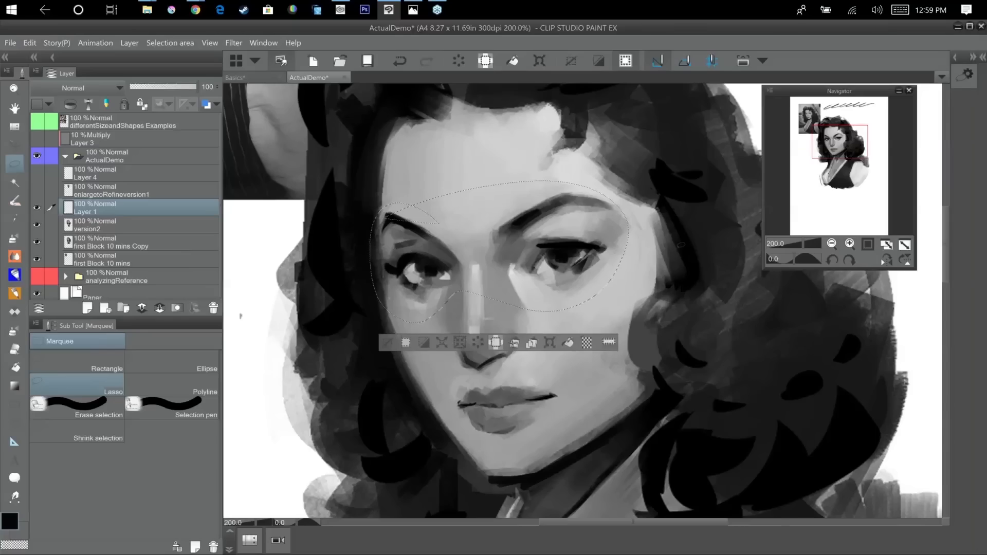
key("ctrl+t")
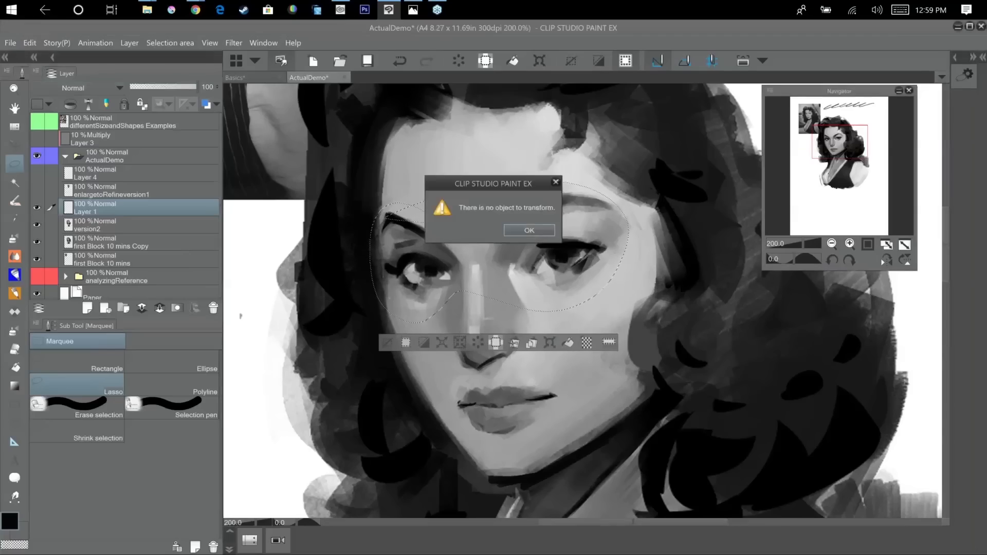
left_click(529, 231)
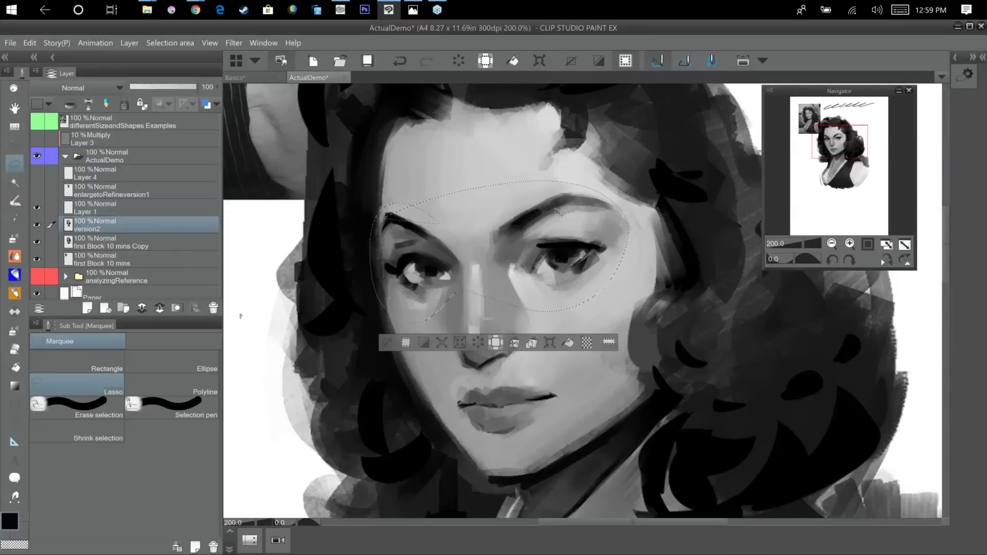
Try enlarging and shifting the selected eyes on the version2 layer with a transform, and undo it.
key("ctrl+t")
left_click_drag(500, 150, 500, 148)
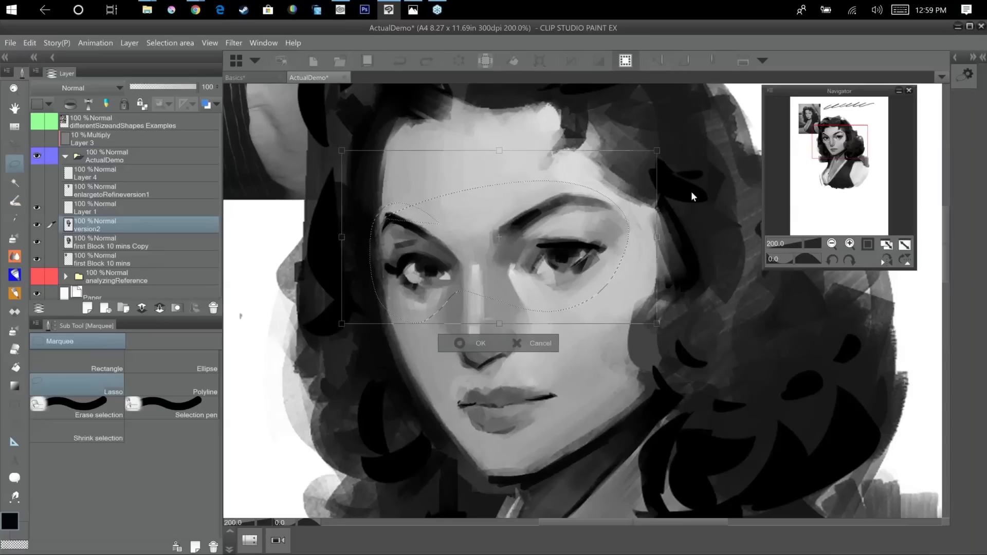
left_click_drag(565, 251, 574, 256)
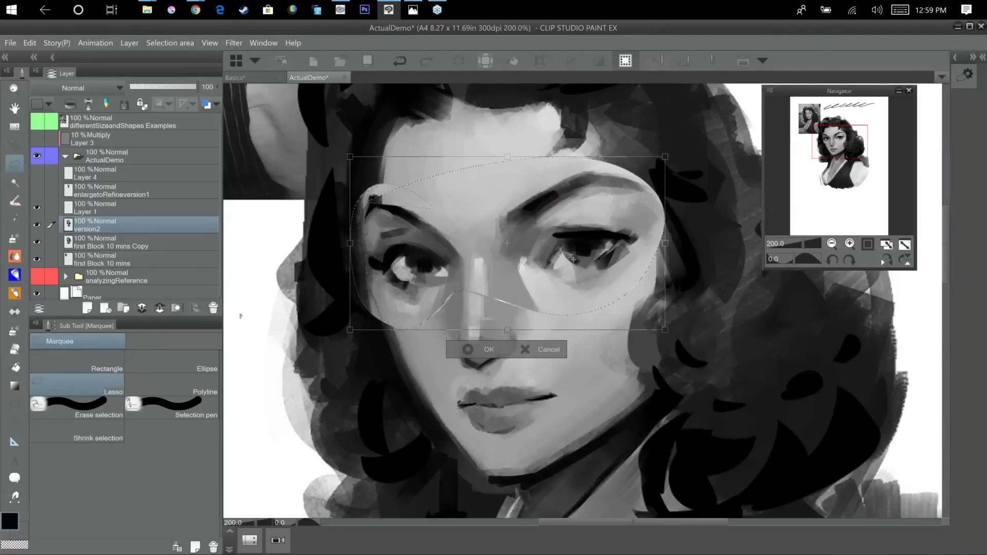
key("Return")
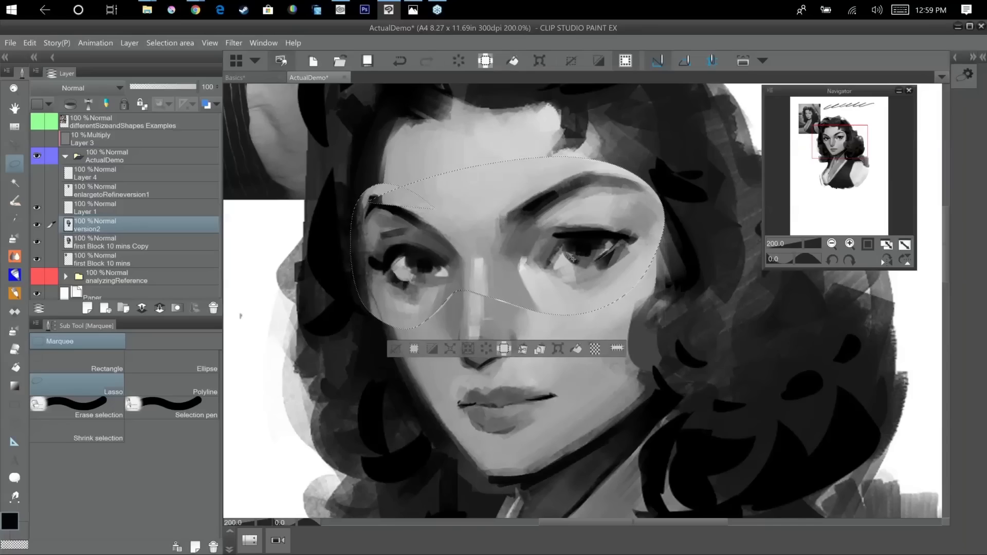
key("ctrl+z")
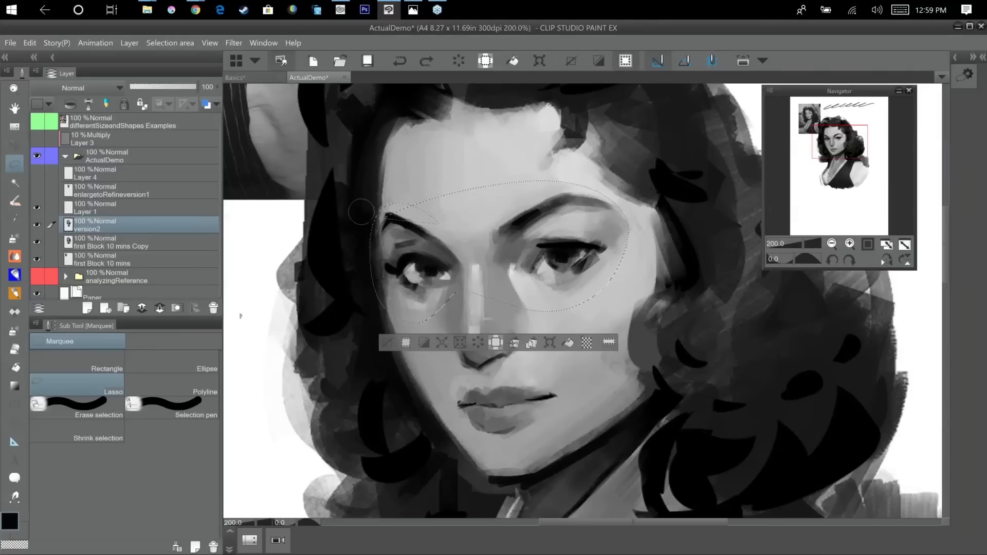
key("ctrl+t")
key("ctrl+z")
scroll(684, 242, "down", 2)
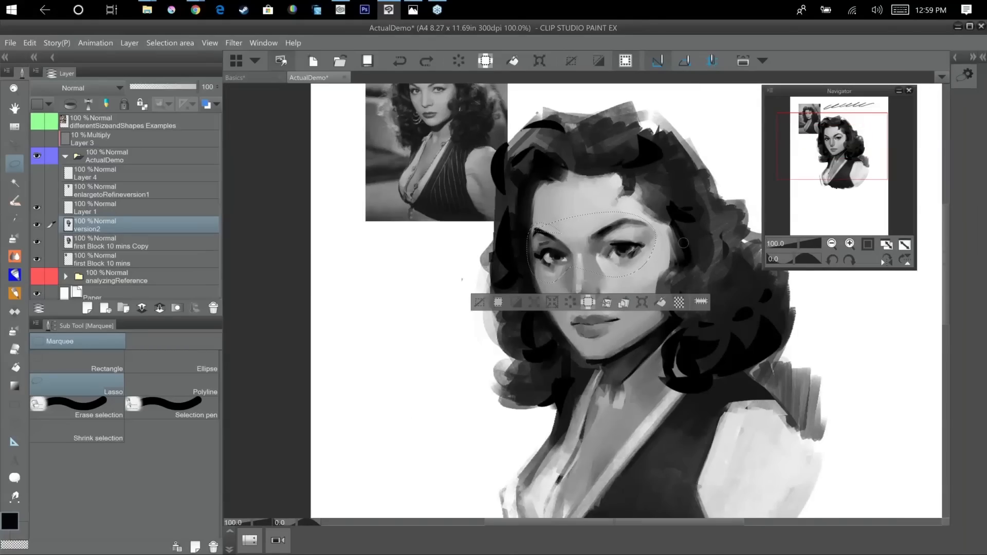